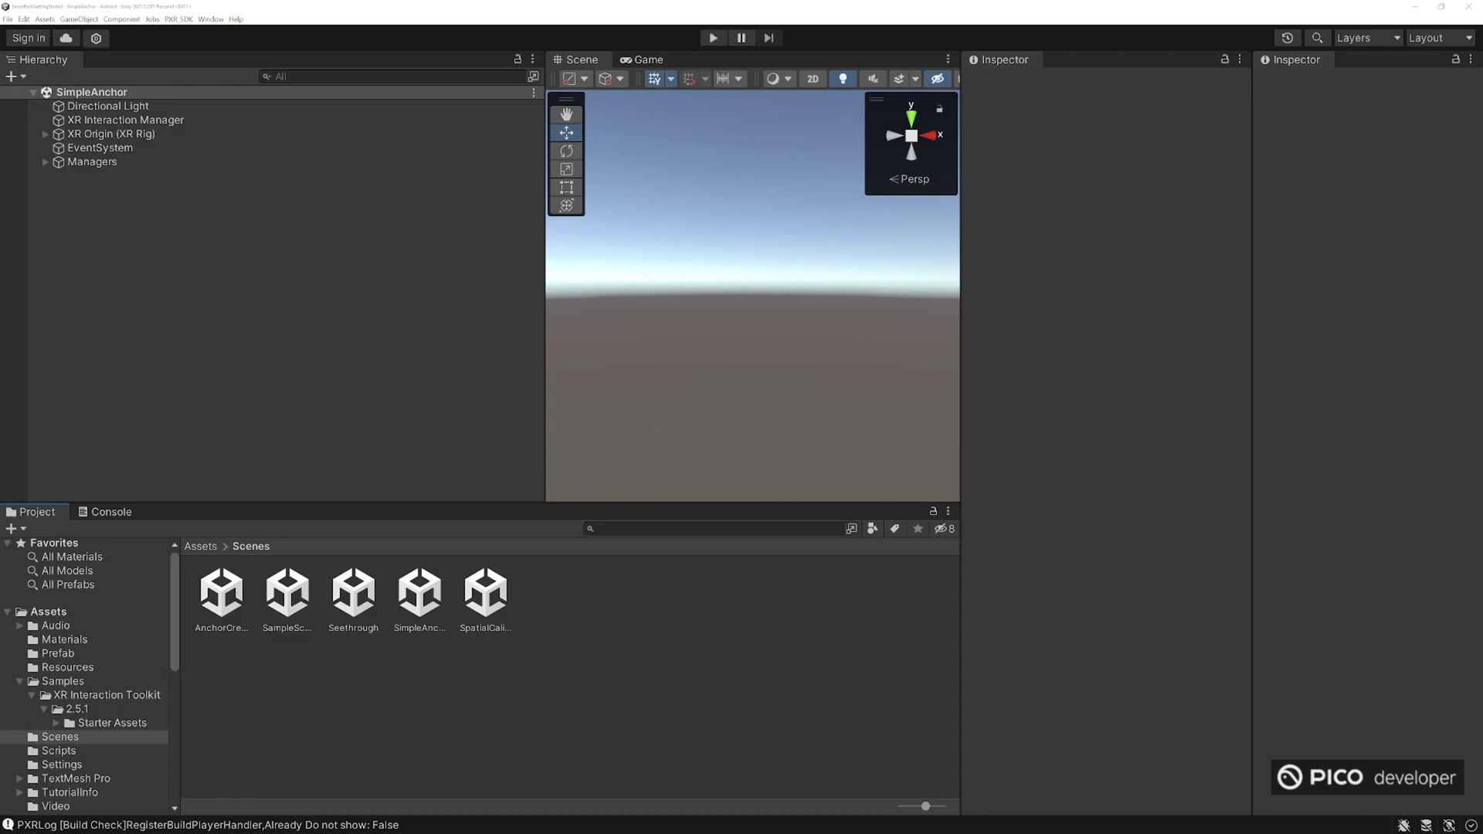
- Save the current scene as 'VideoPlayer' in the Assets/Scenes folder
click(7, 20)
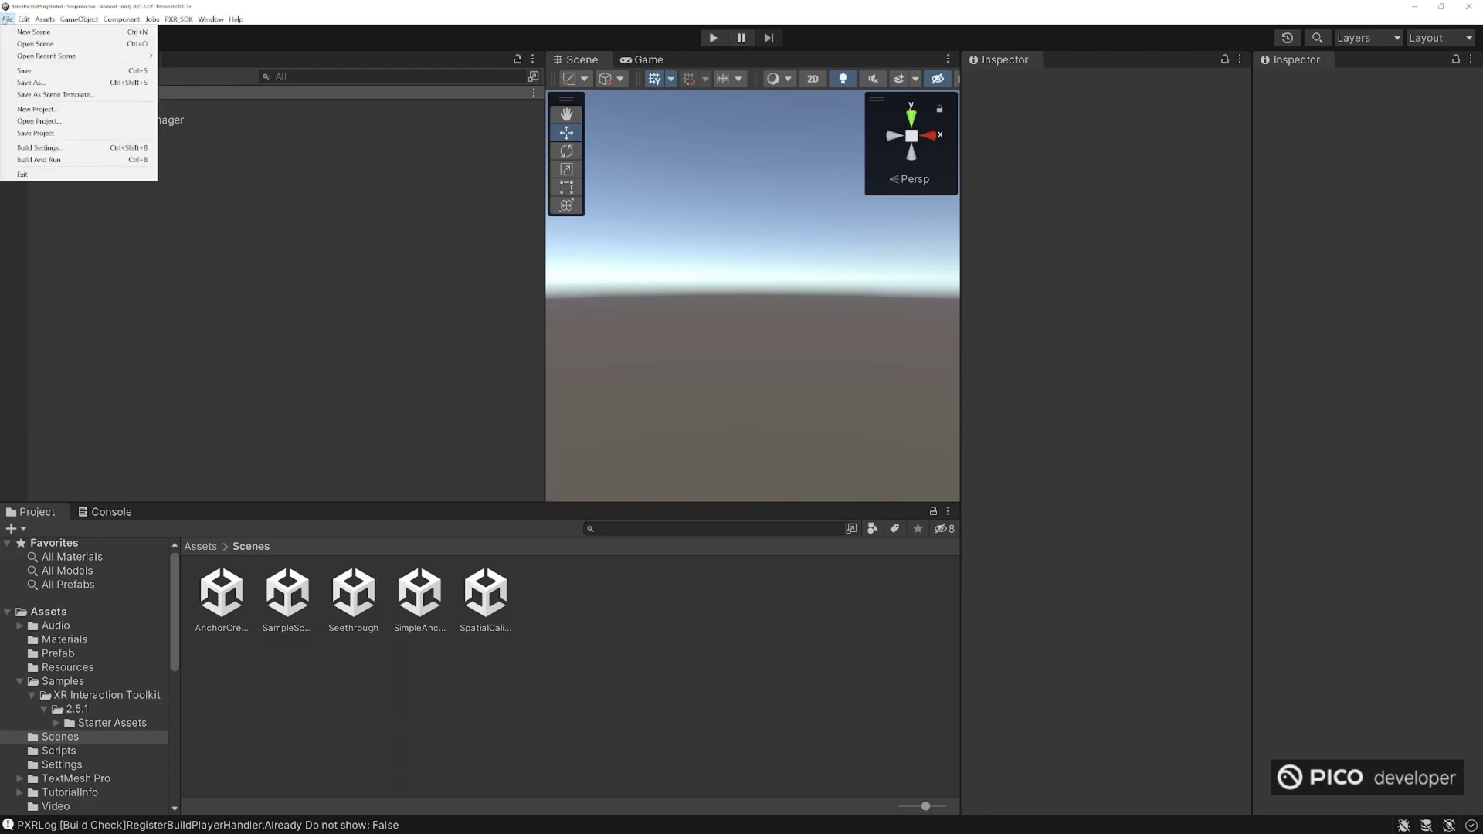
click(34, 82)
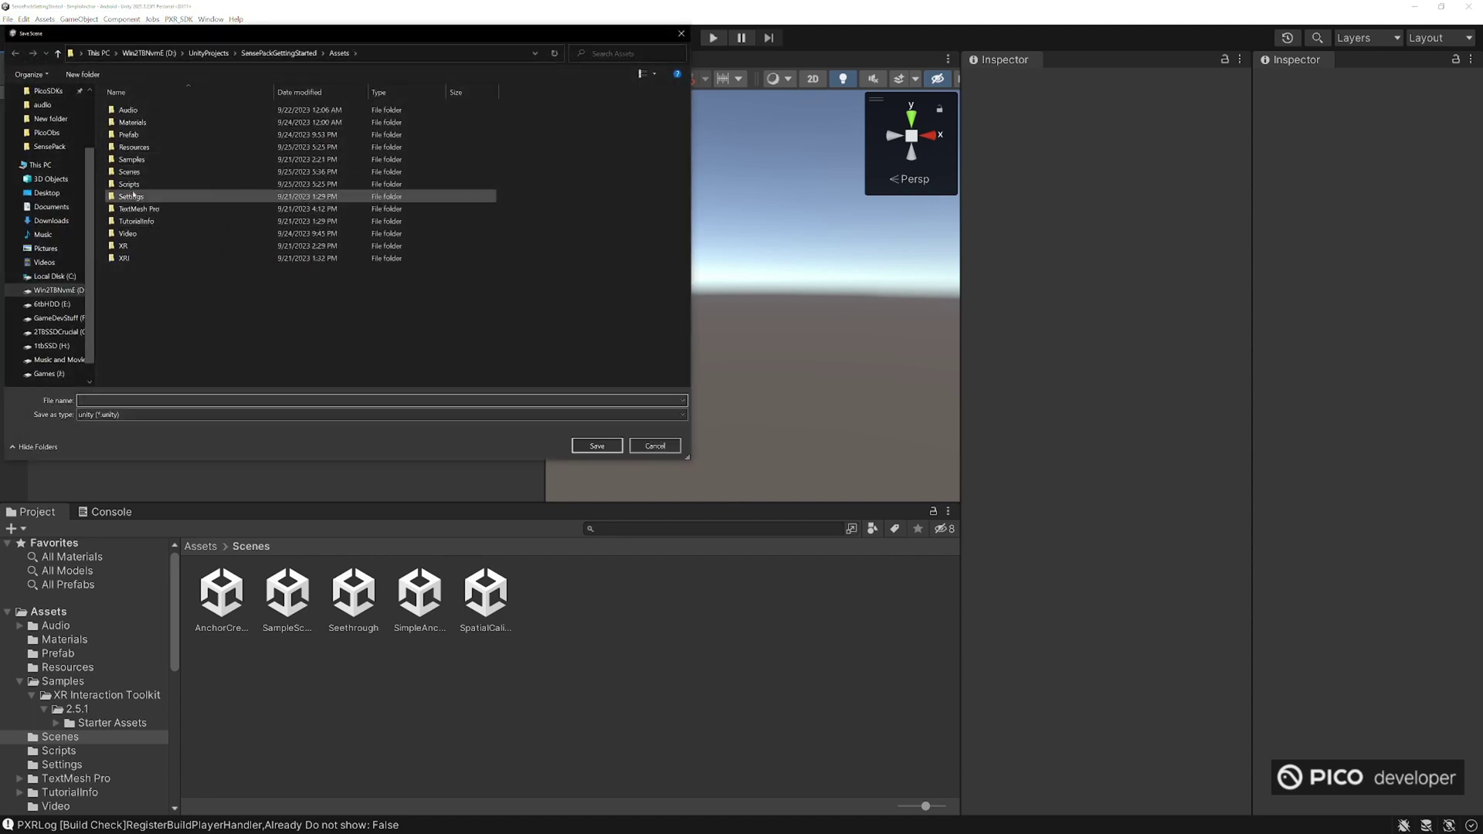
double_click(255, 172)
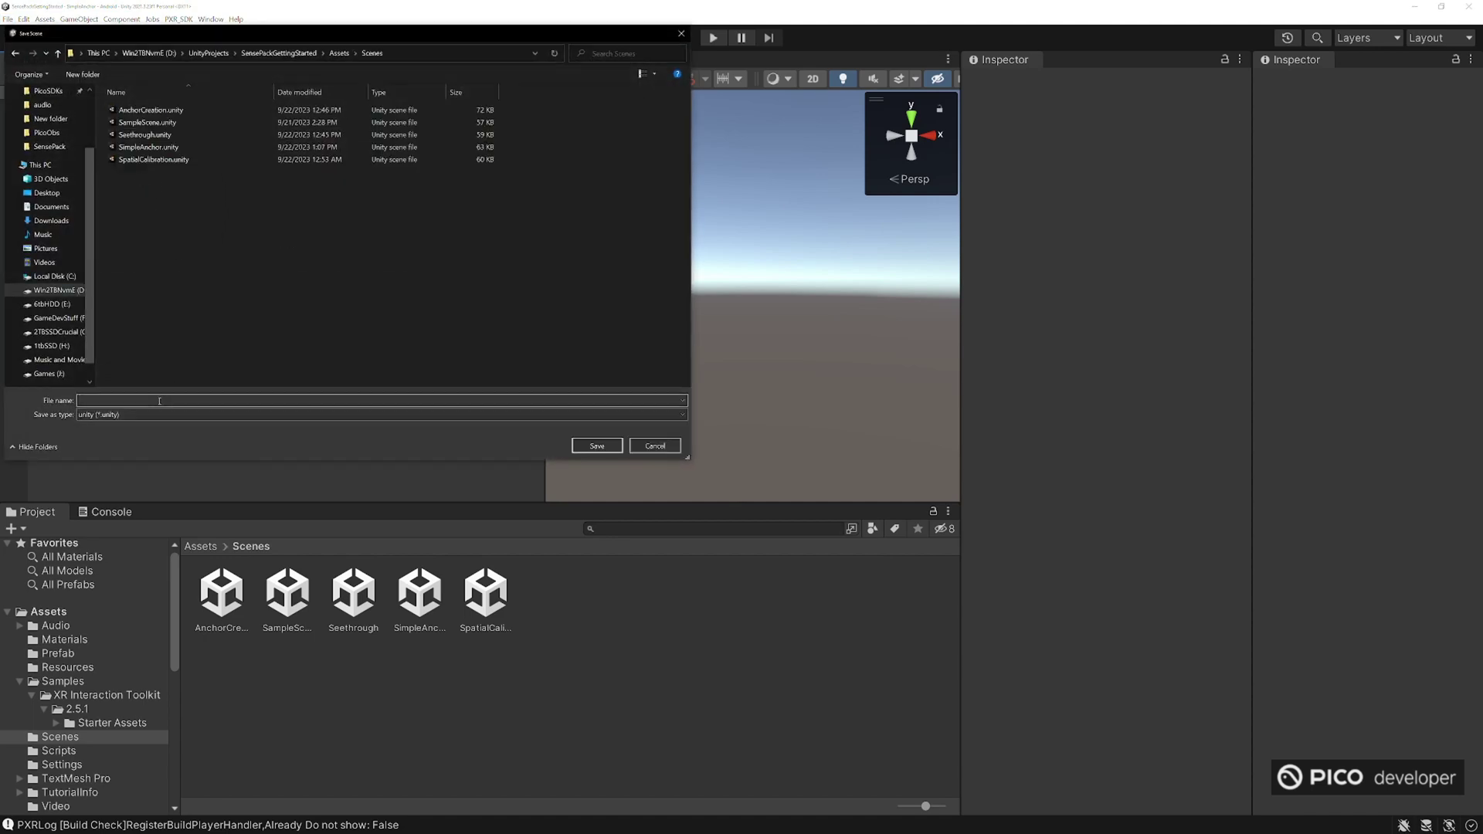
key(BackSpace)
key(BackSpace)
text(deoPla)
click(596, 444)
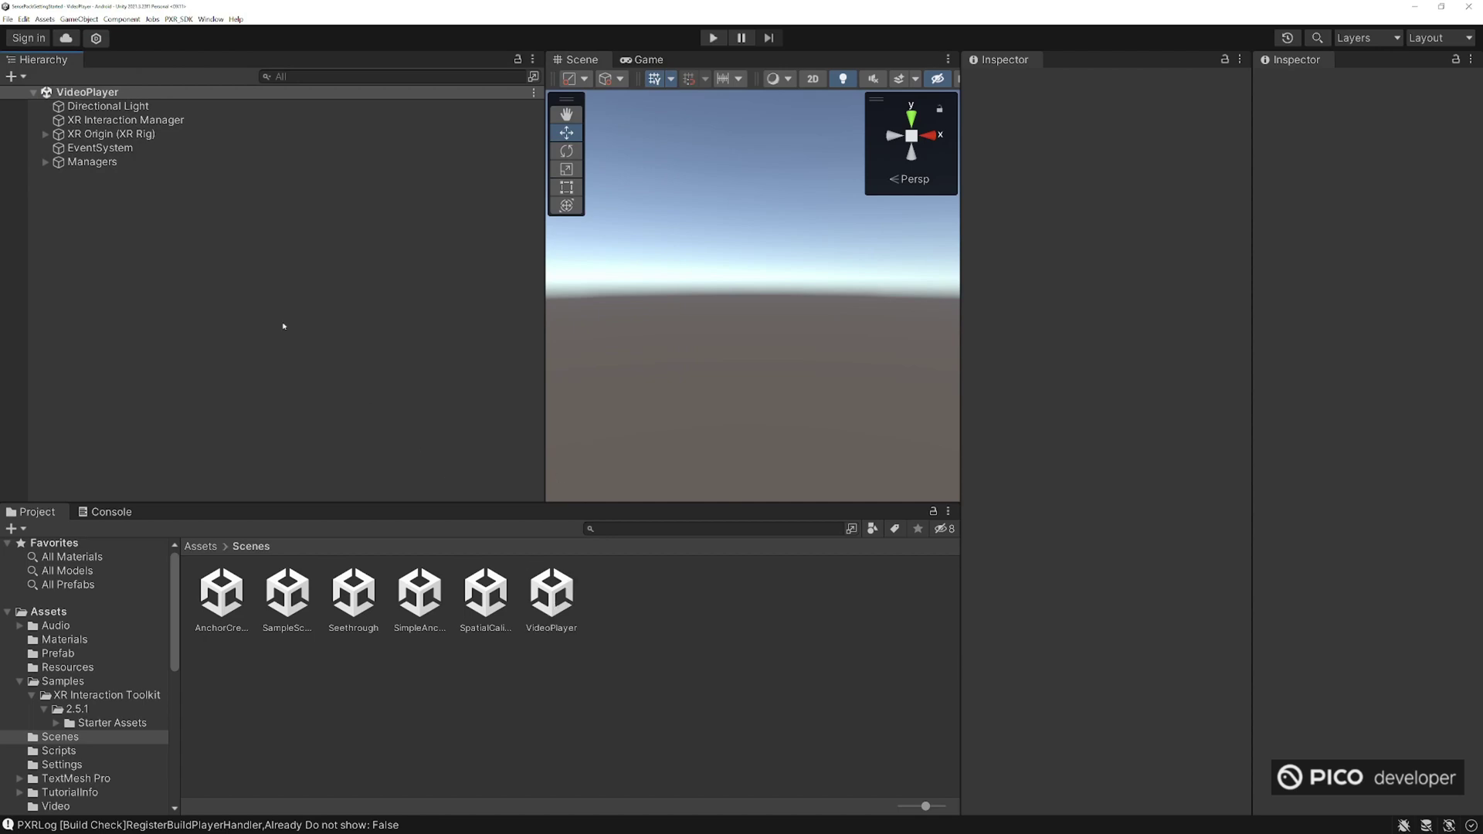
- Create an empty game object in the Hierarchy and reset its Transform to the origin
right_click(88, 223)
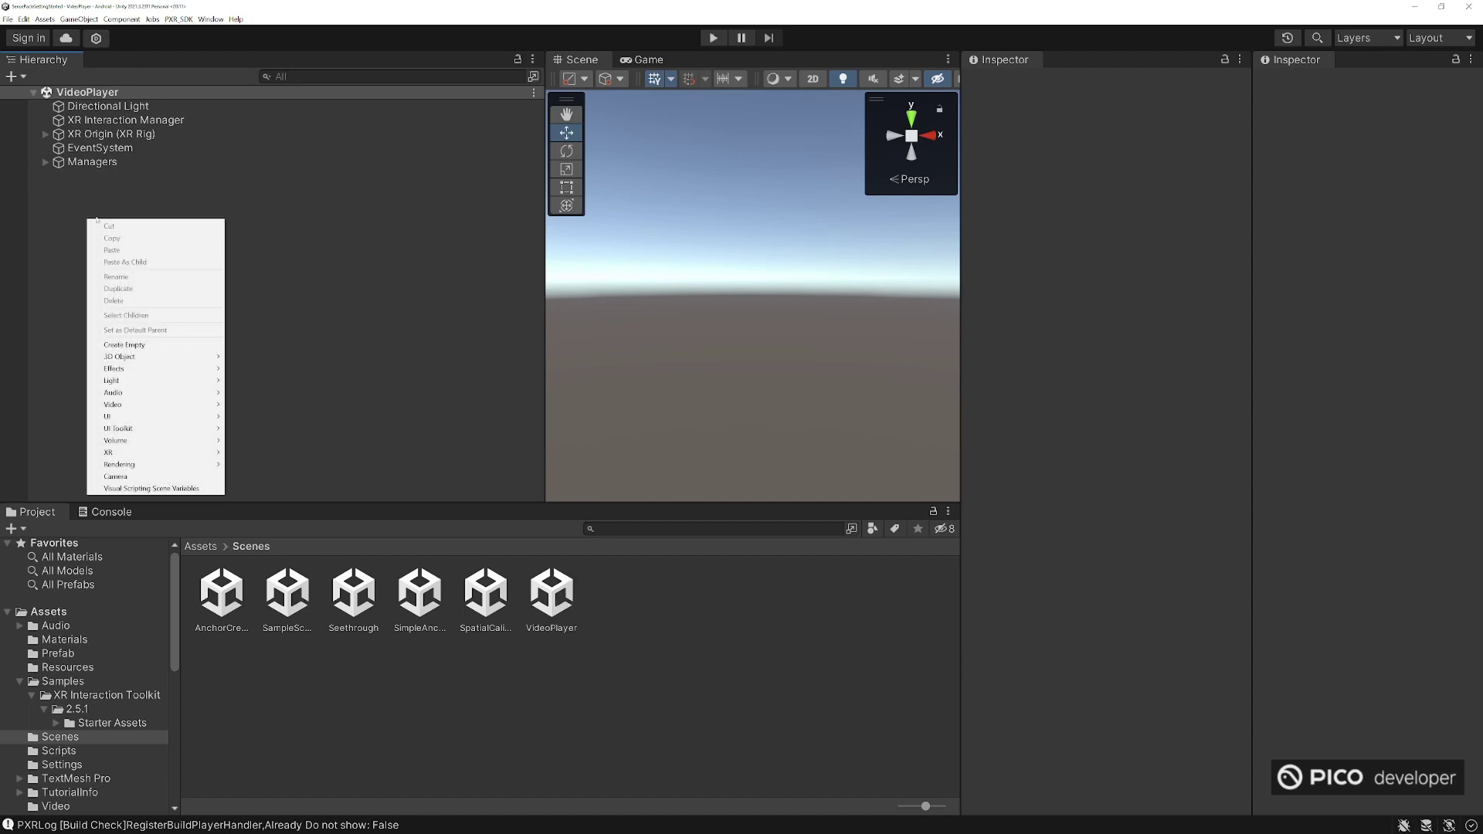
click(124, 345)
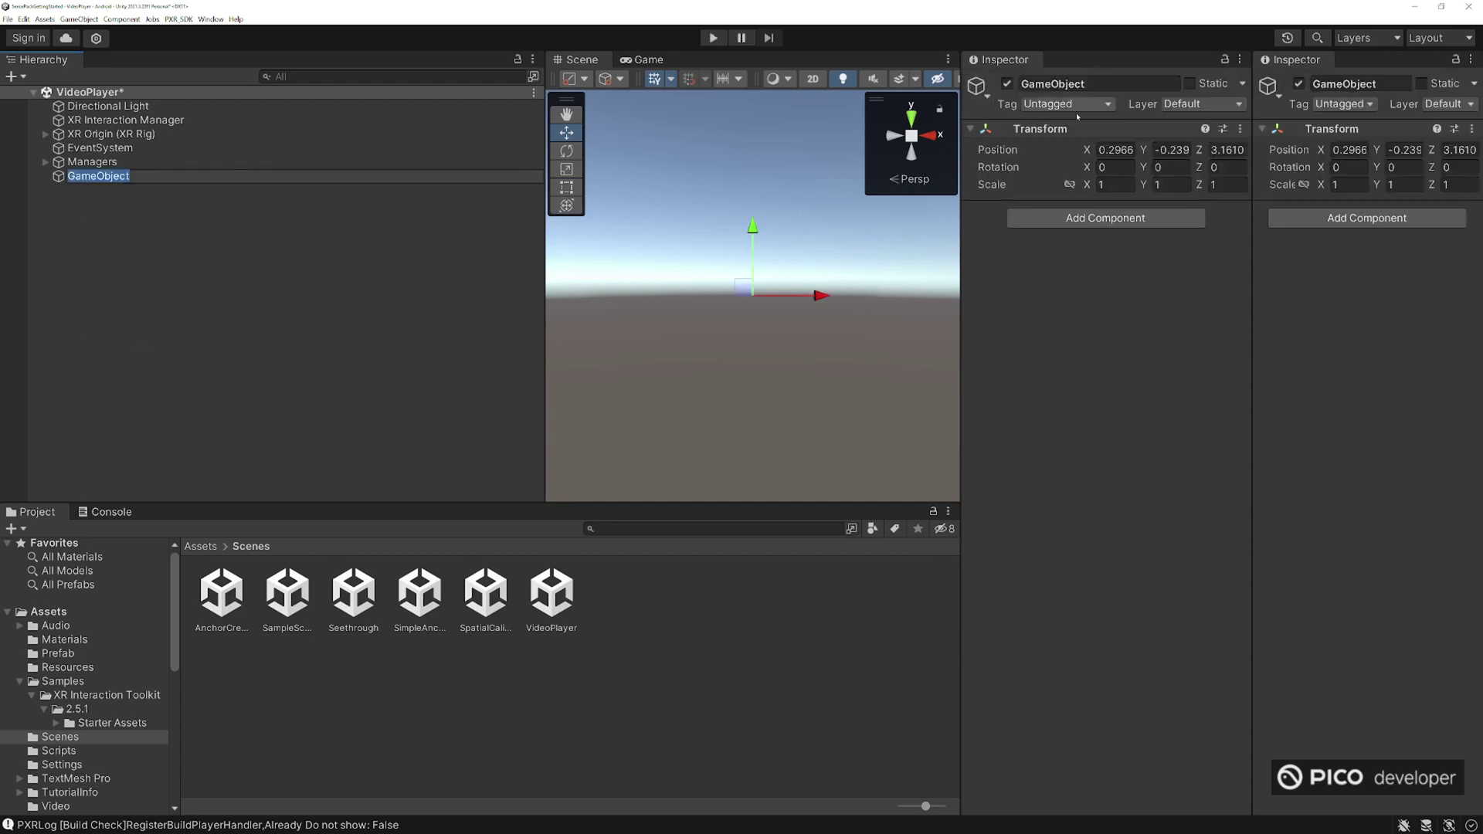
click(1239, 128)
click(1267, 144)
- Rename the empty object to VideoPlayerPrefab
click(1116, 85)
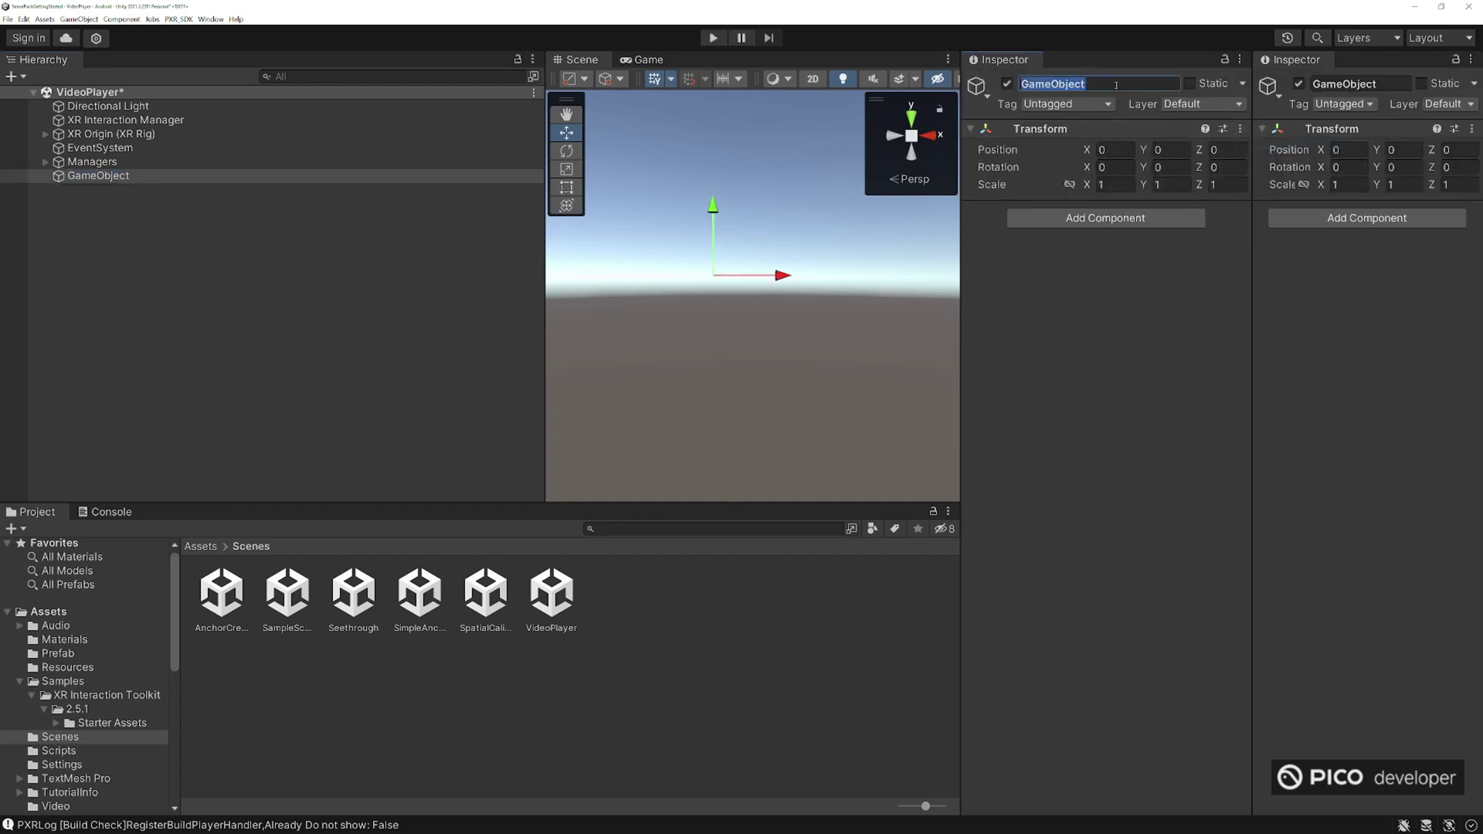
text(VideoPLay)
key(BackSpace)
key(BackSpace)
key(BackSpace)
text(layerPO)
key(BackSpace)
text(refab)
key(Return)
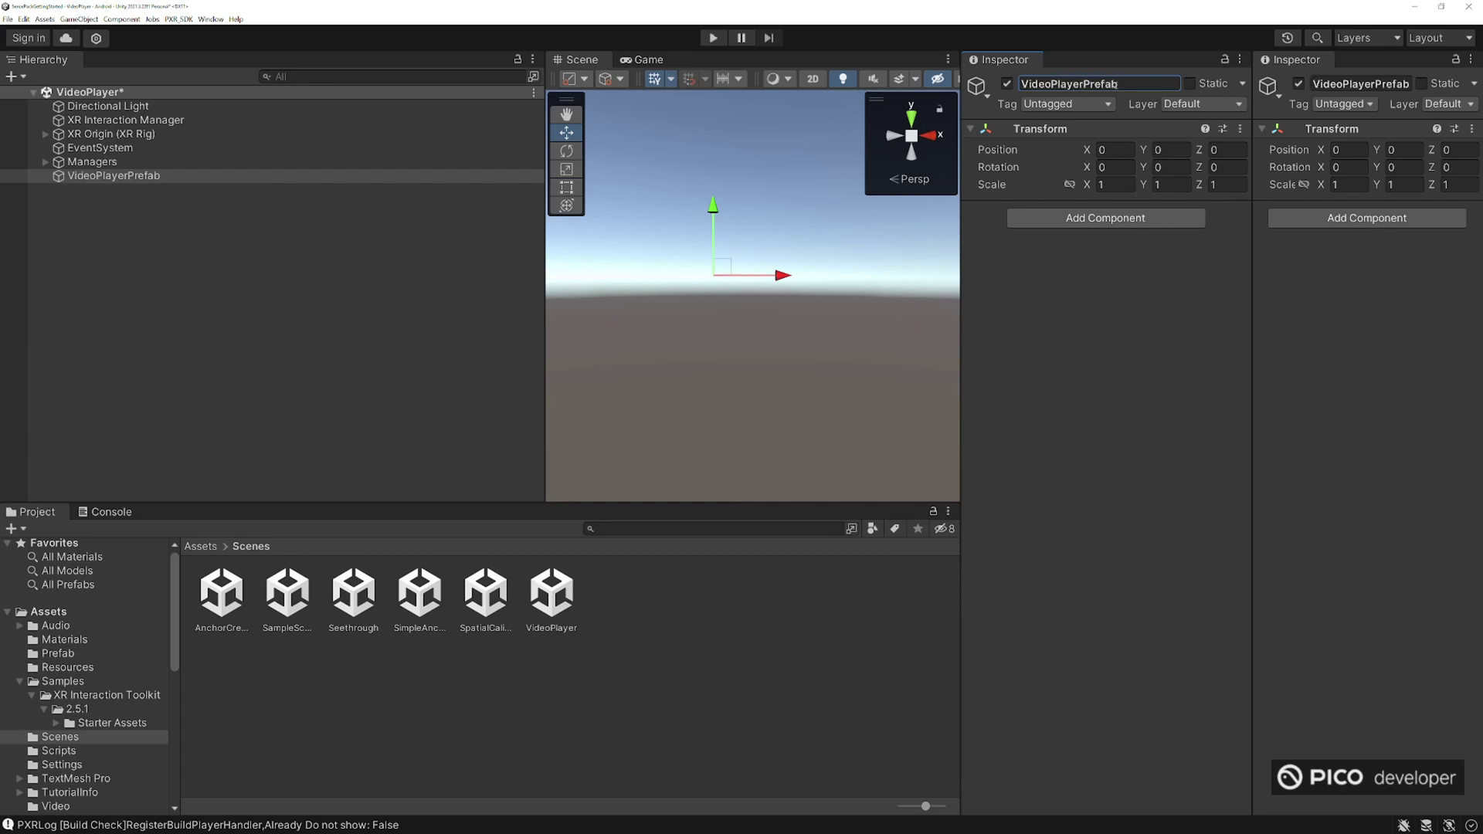
right_click(149, 177)
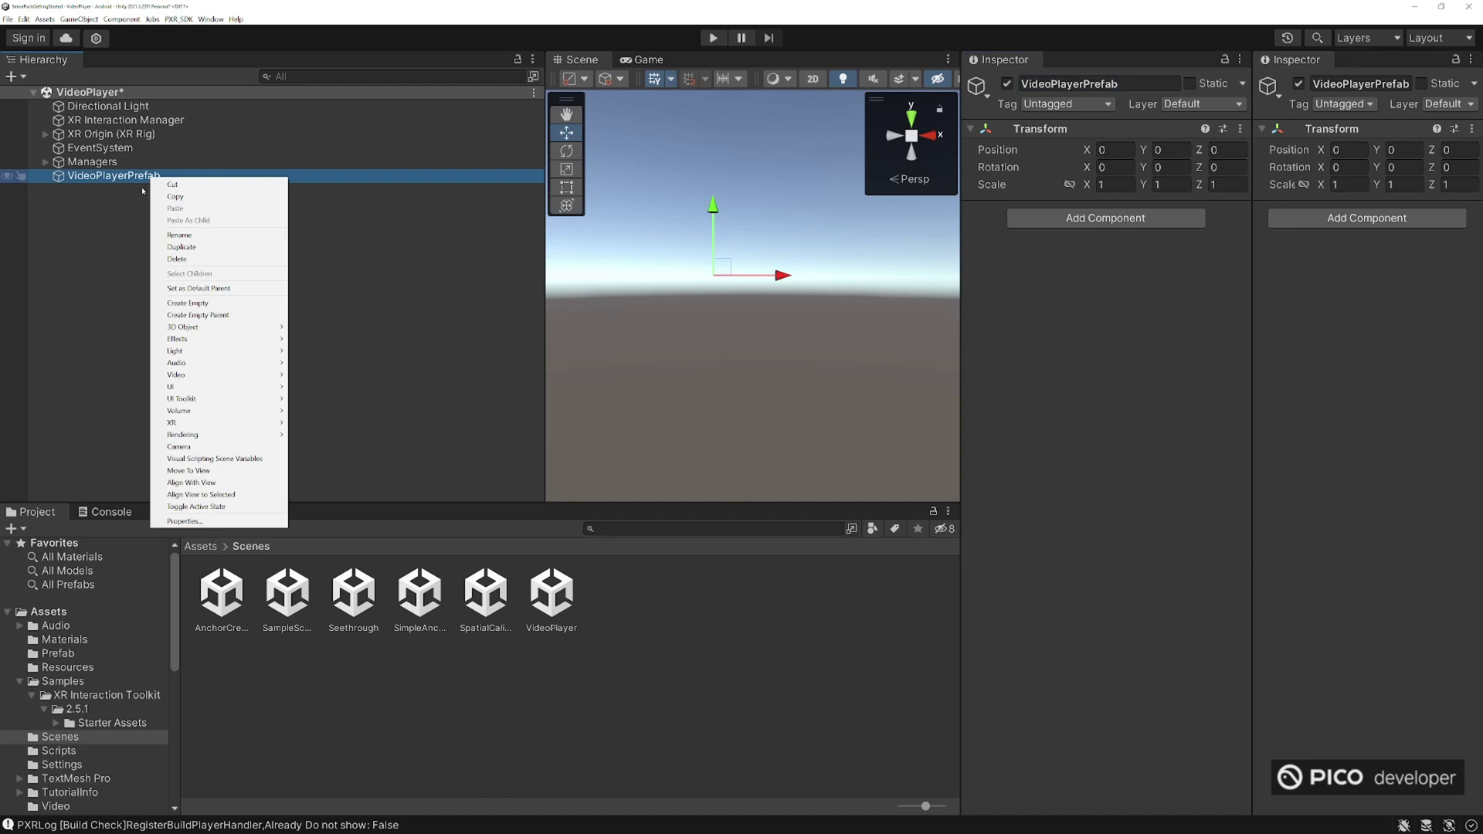
- Add a UI Canvas child under VideoPlayerPrefab and set its Render Mode to World Space
mouse_move(273, 351)
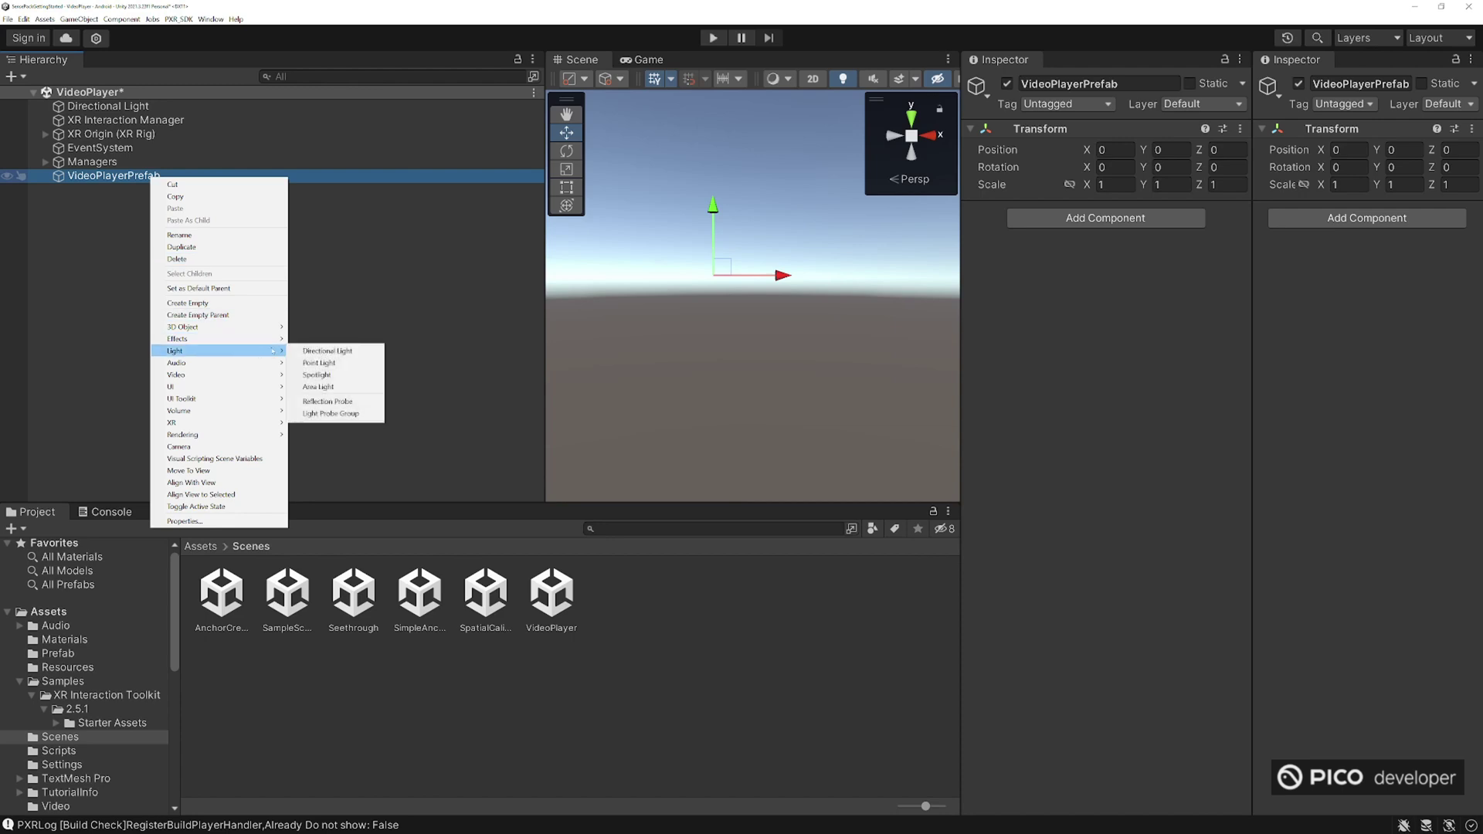
mouse_move(255, 391)
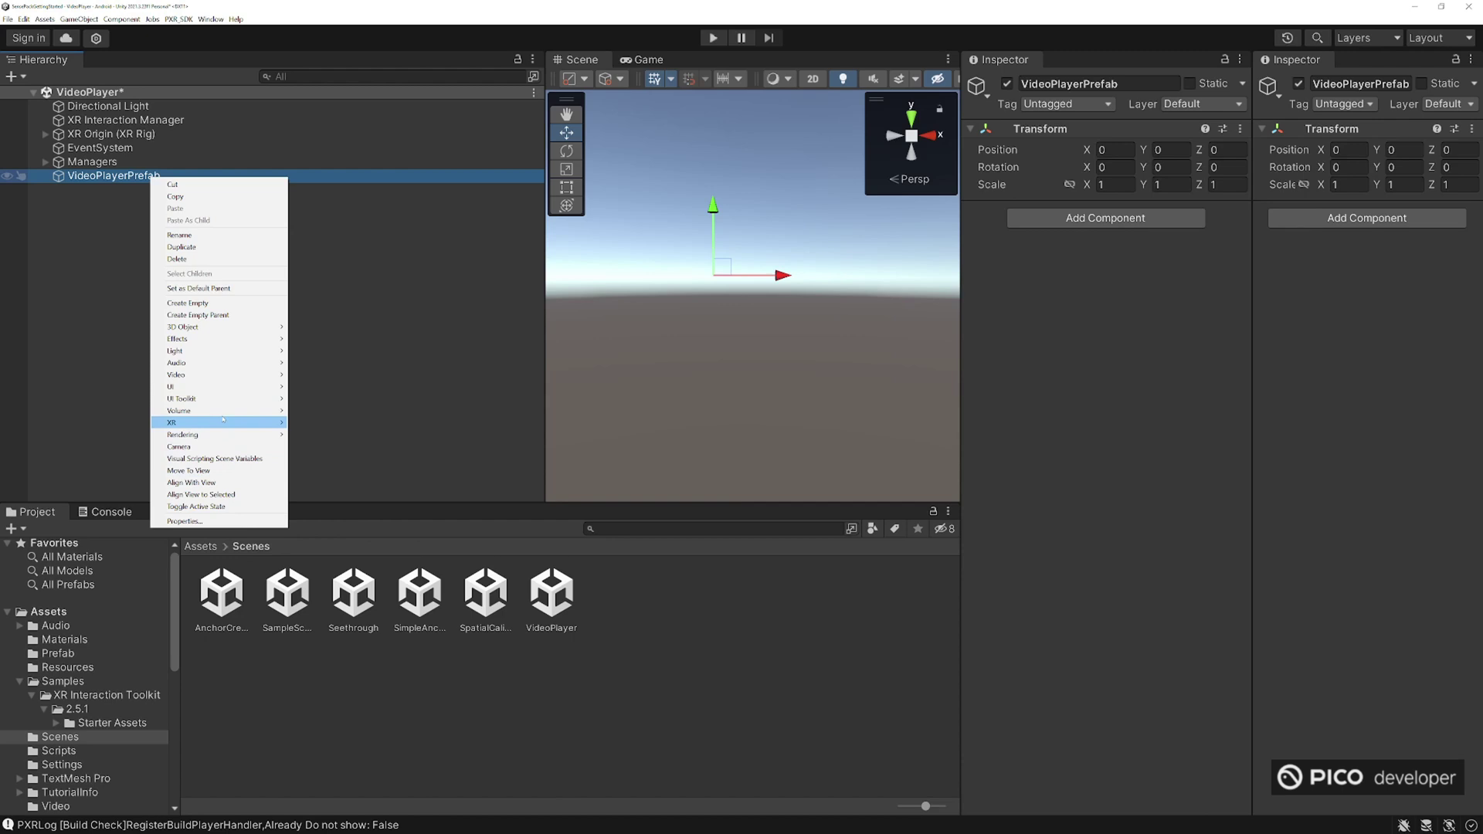
click(340, 524)
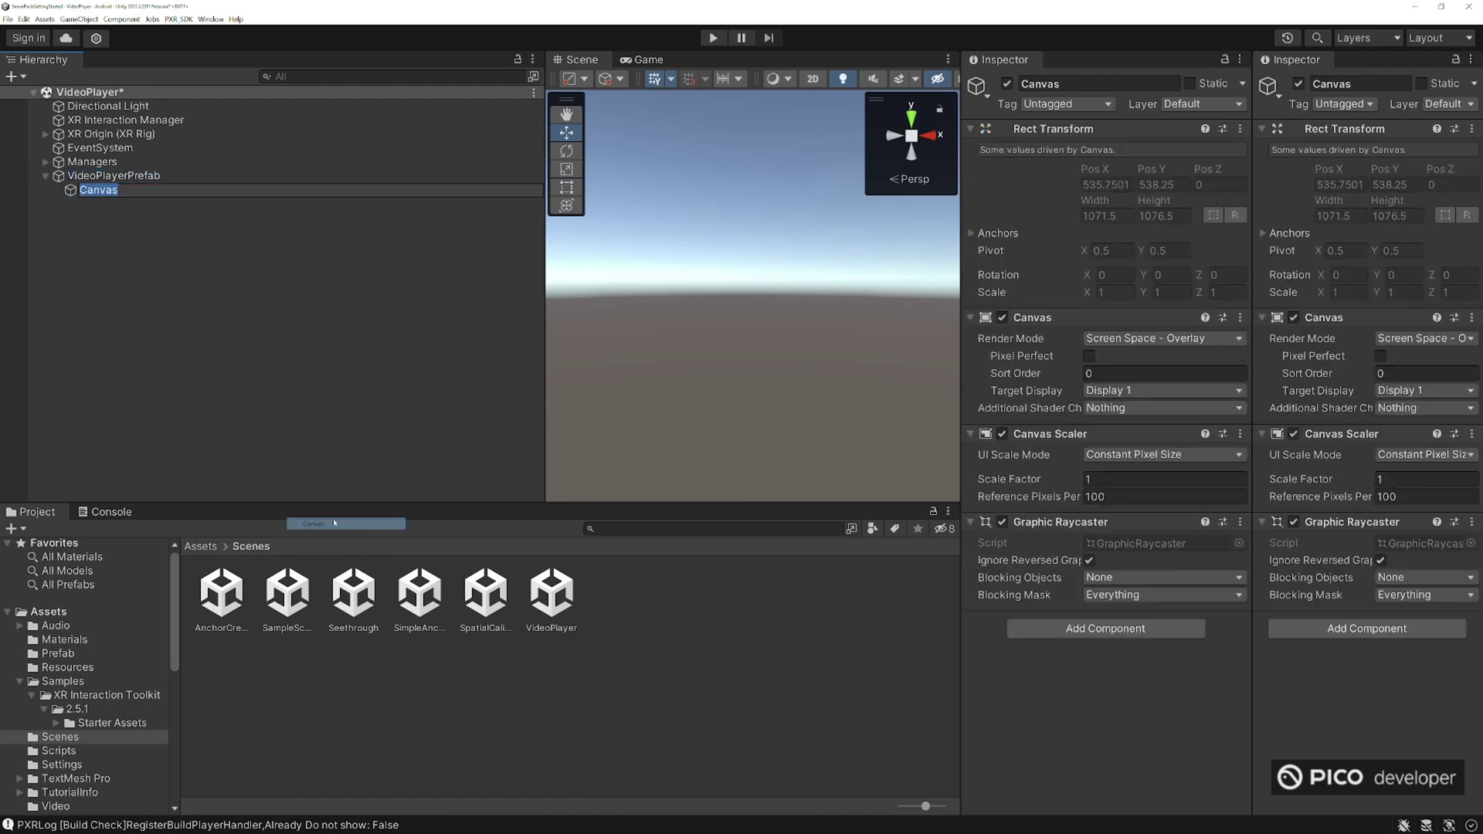
click(1143, 338)
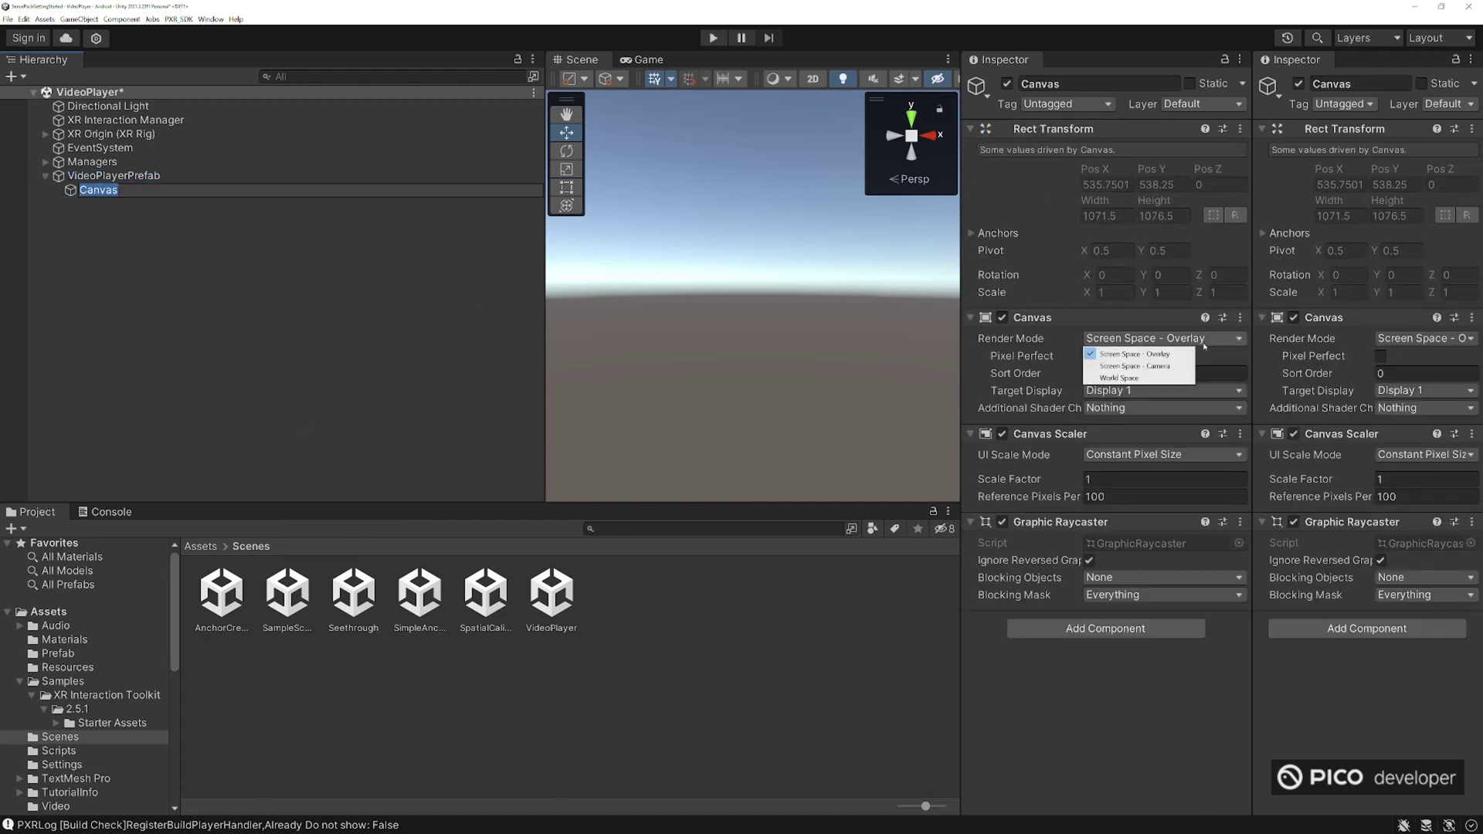
click(1132, 378)
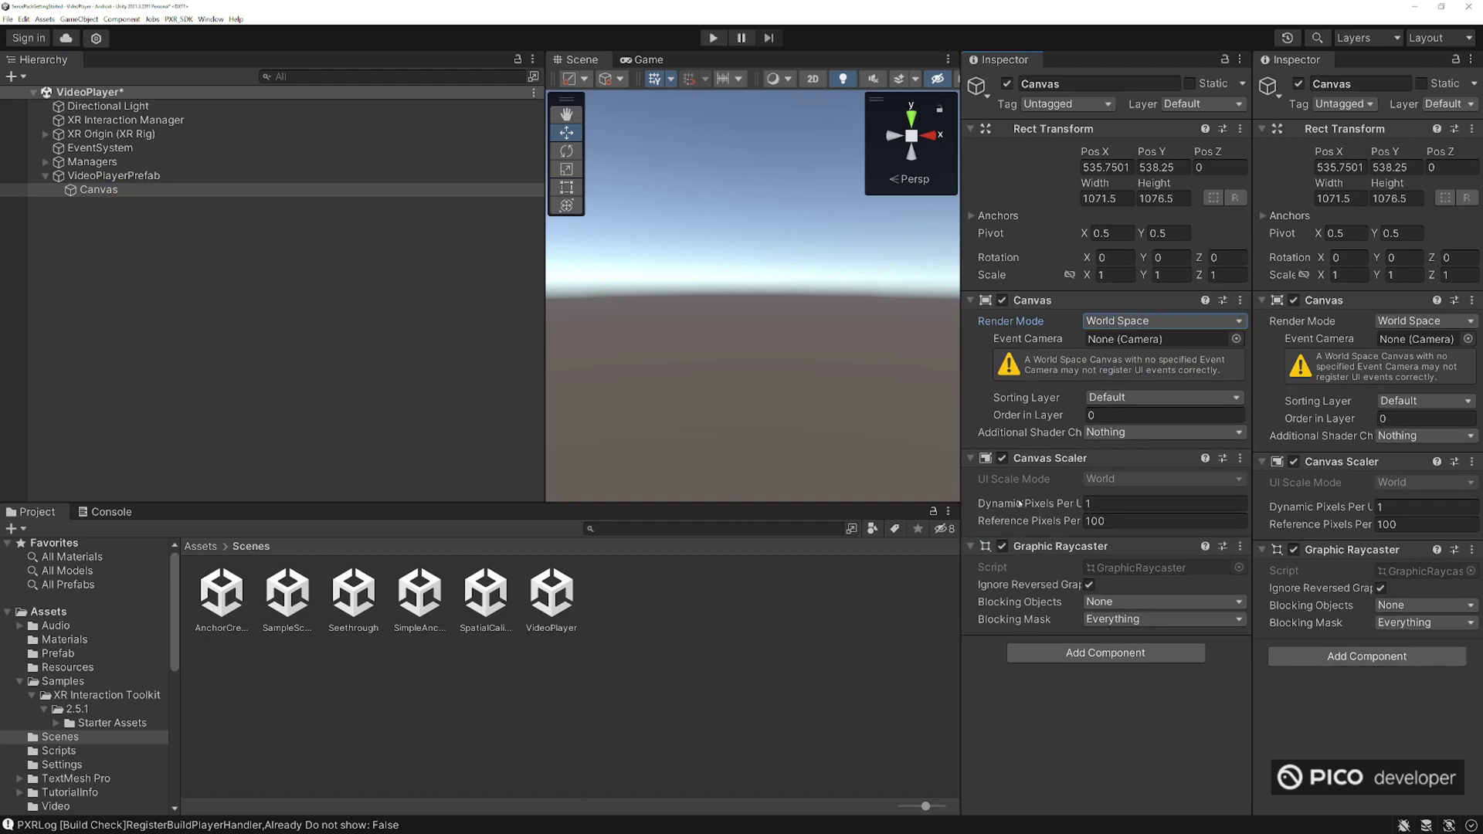
- Set the Canvas Pos X and Y to 0 and its Width and Height to 10
click(1127, 167)
text(01)
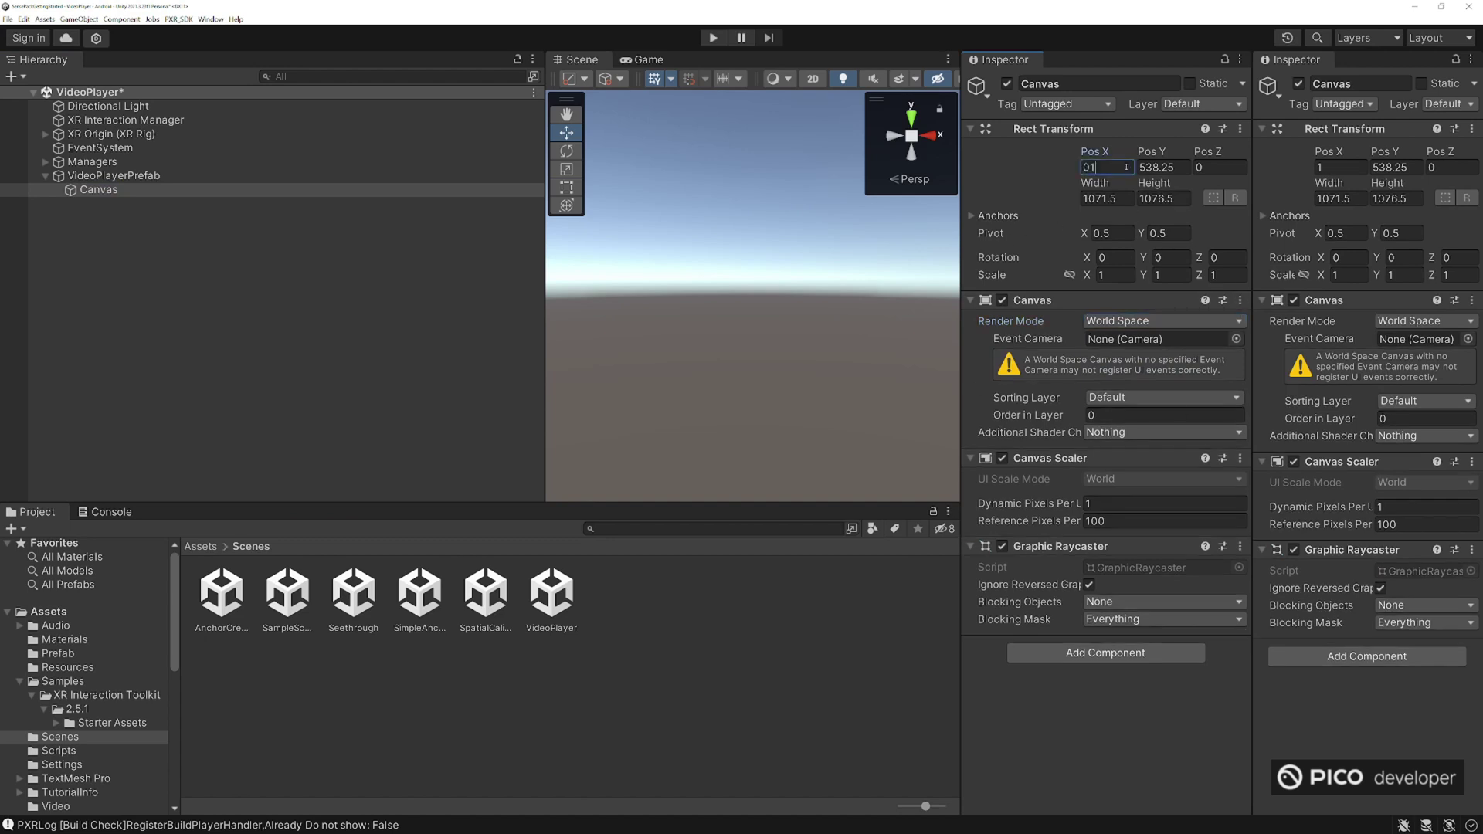
key(BackSpace)
key(Tab)
text(0)
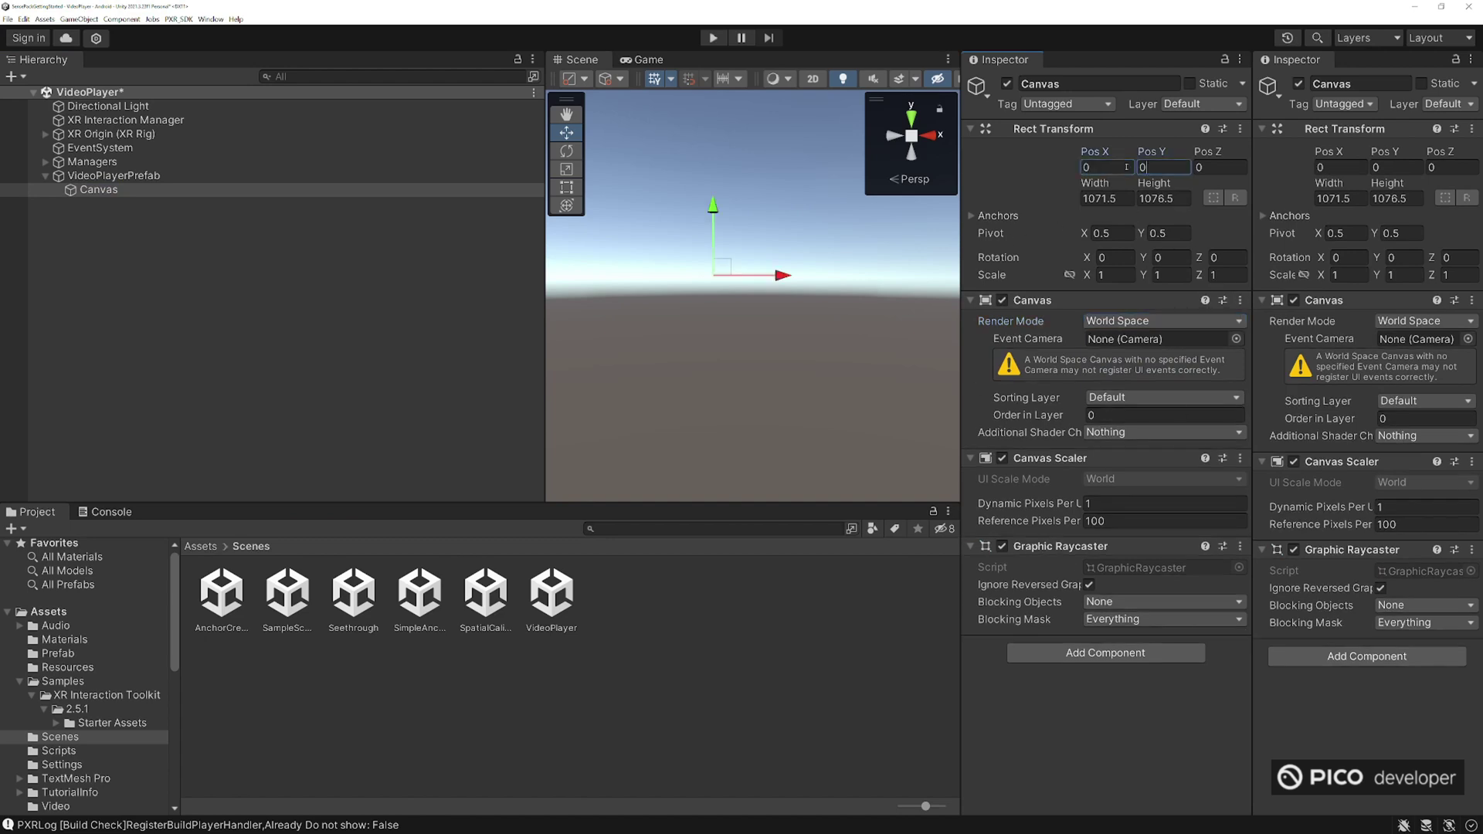
click(1117, 198)
text(1)
key(Tab)
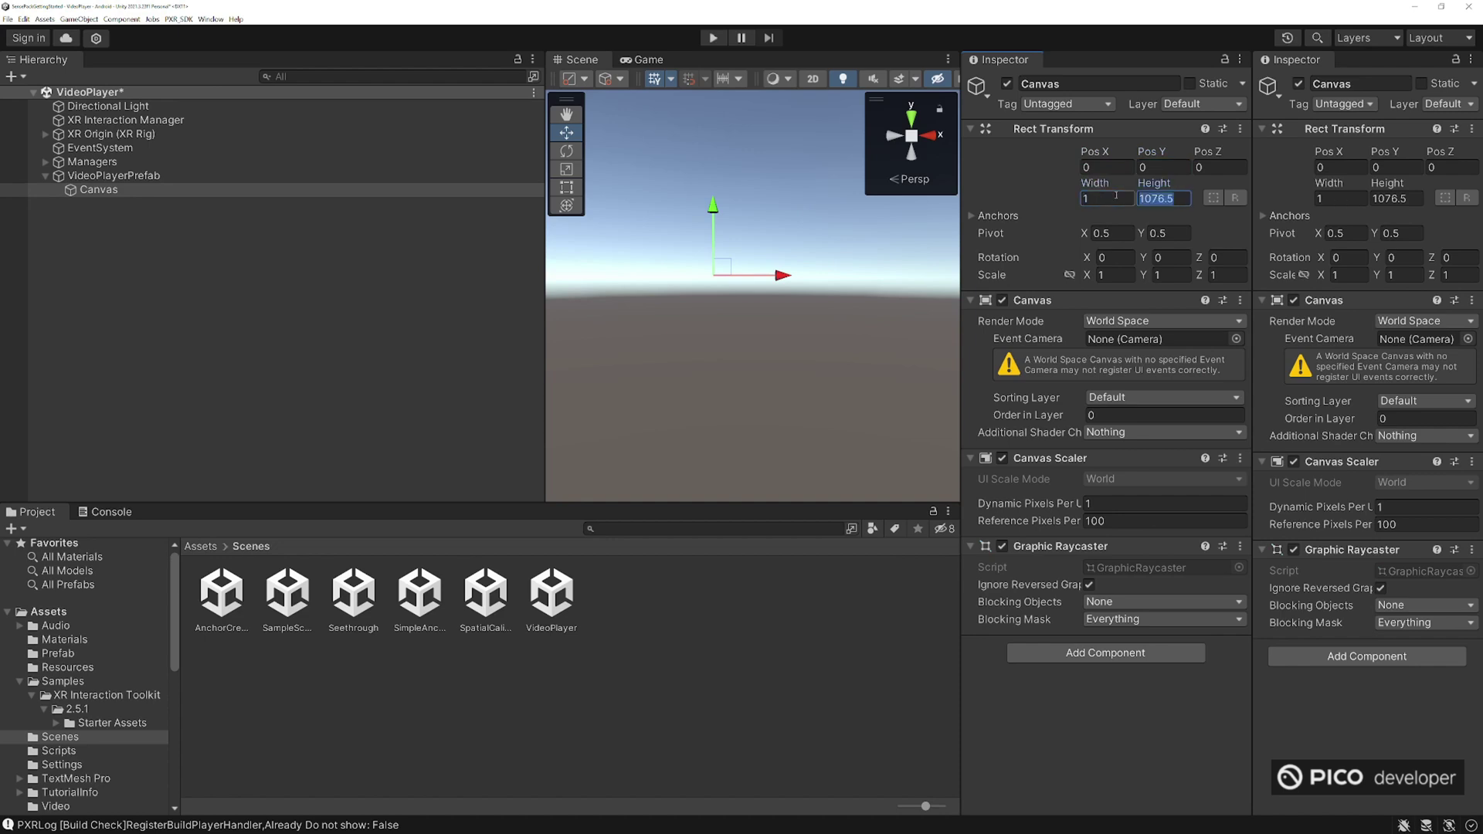
click(1112, 196)
text(10)
key(Tab)
text(10)
- Scale the Canvas to 0.002 on X, Y and Z
click(1117, 276)
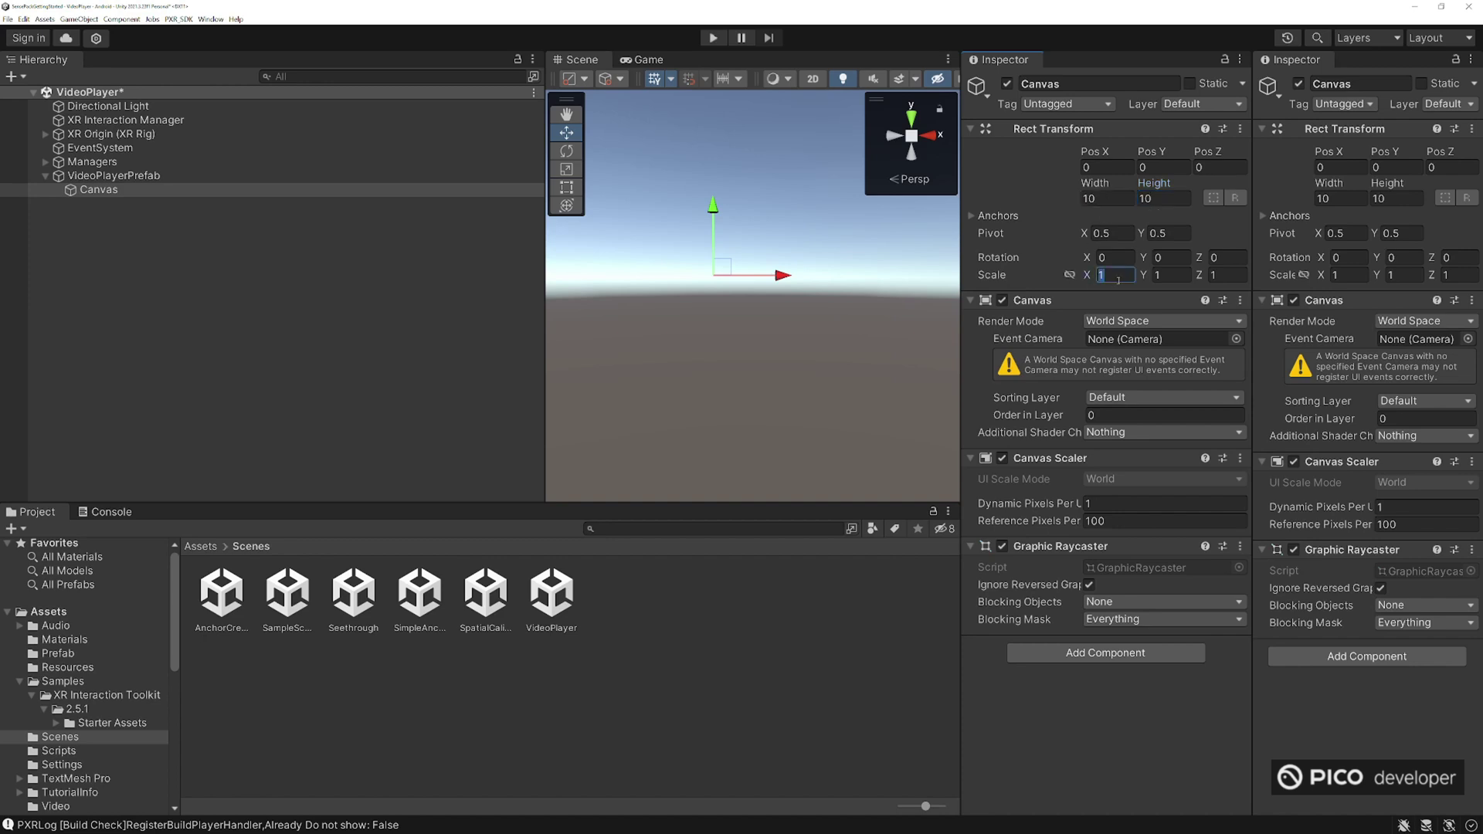
text(.002)
key(Tab)
text(.002)
key(Tab)
text(.00)
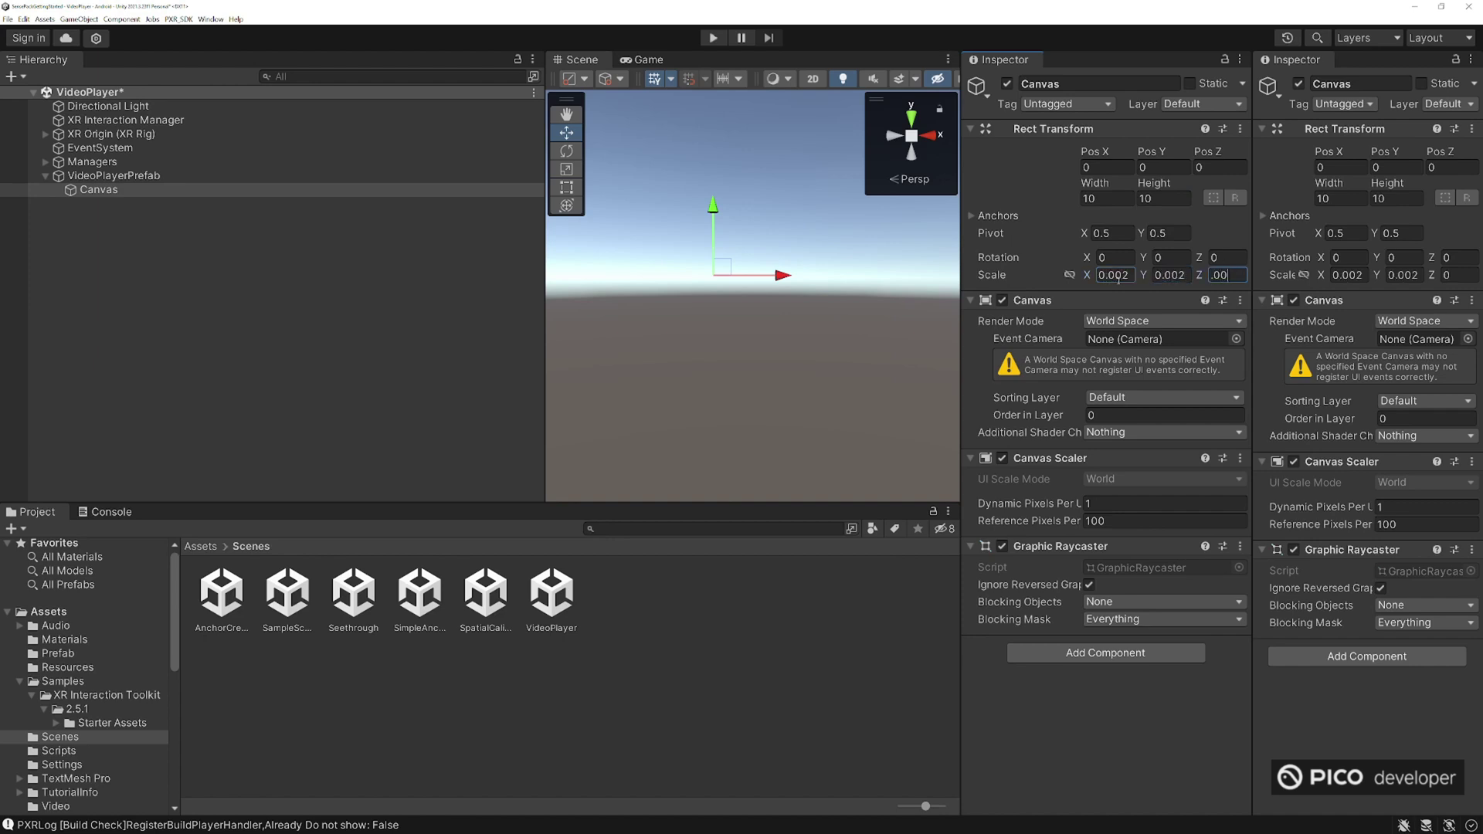
text(2)
- Add a Tracked Device Graphic Raycaster component to the Canvas
click(1098, 658)
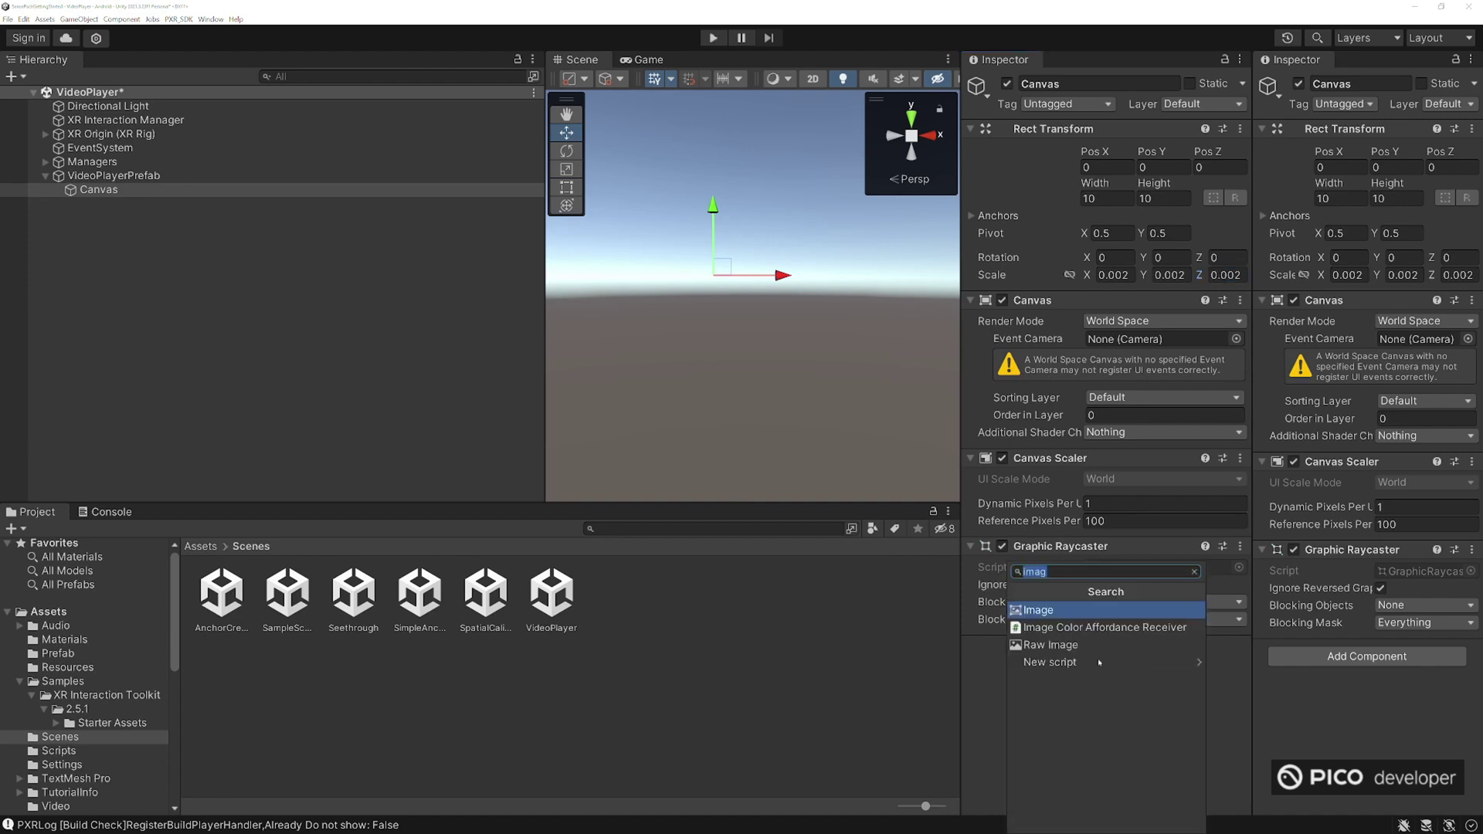
text(track)
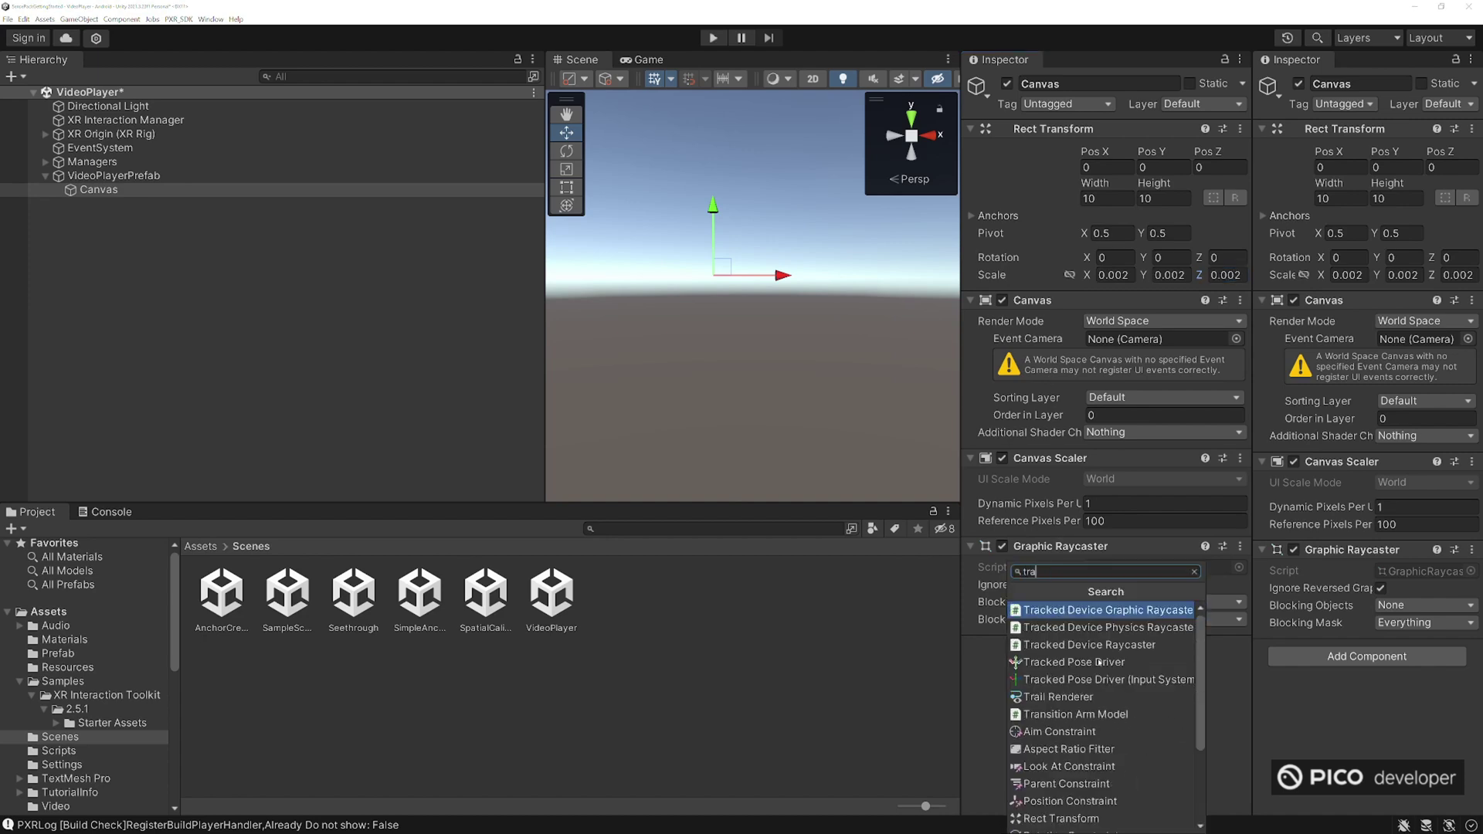
click(1155, 613)
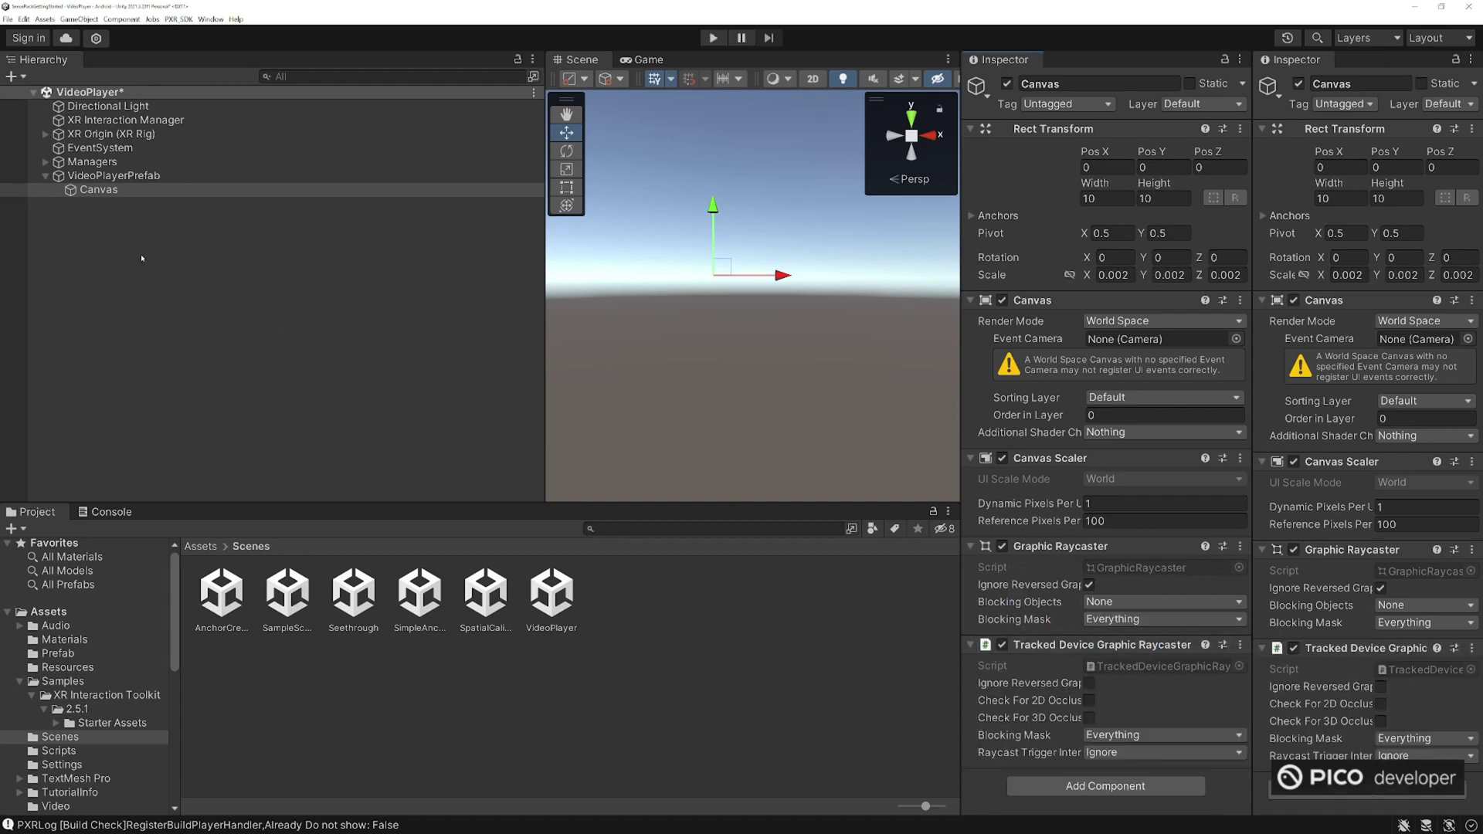
- Add a UI Image child under the Canvas and name it VideoBG
right_click(100, 190)
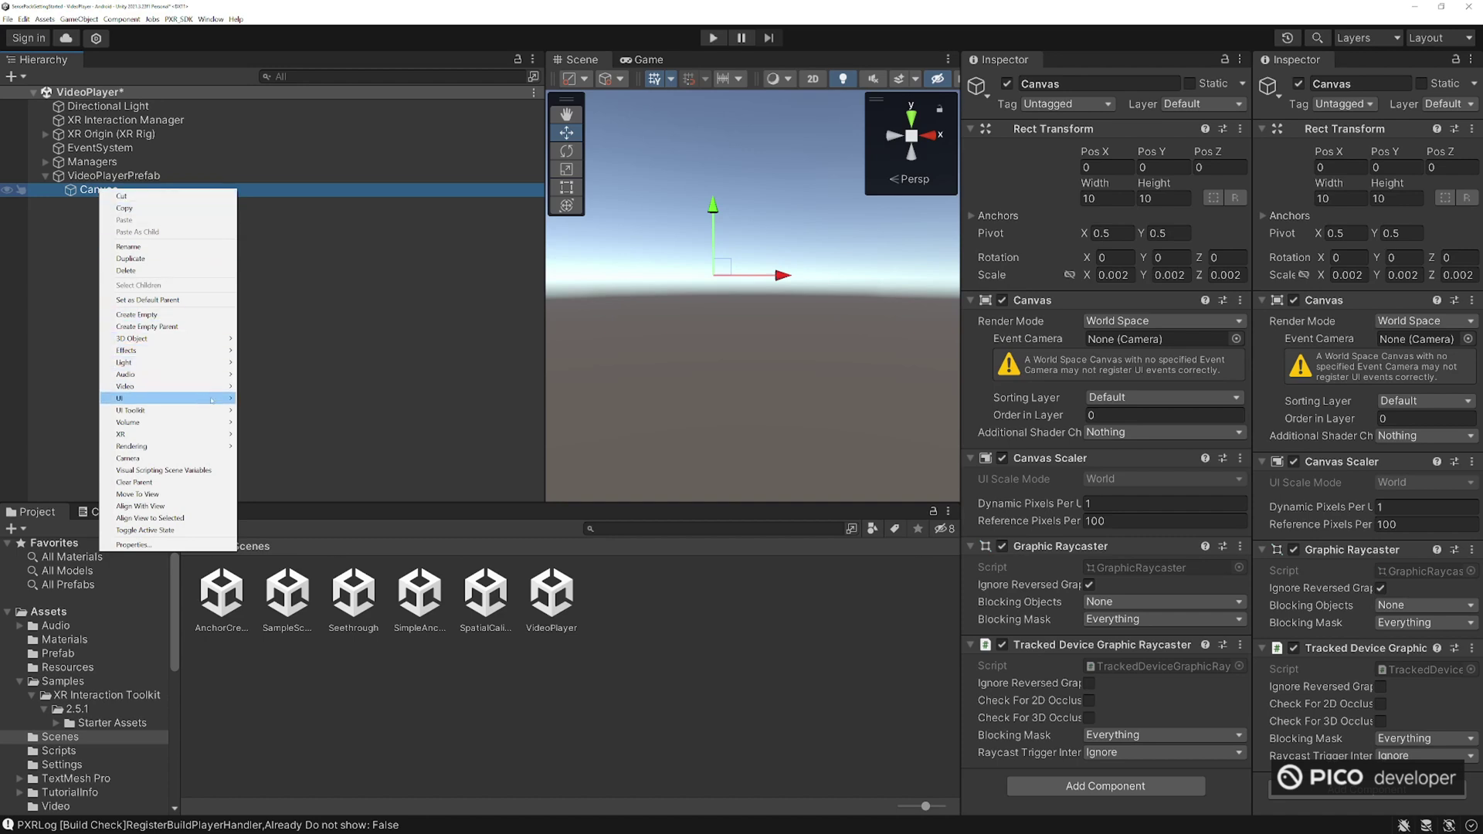
mouse_move(213, 402)
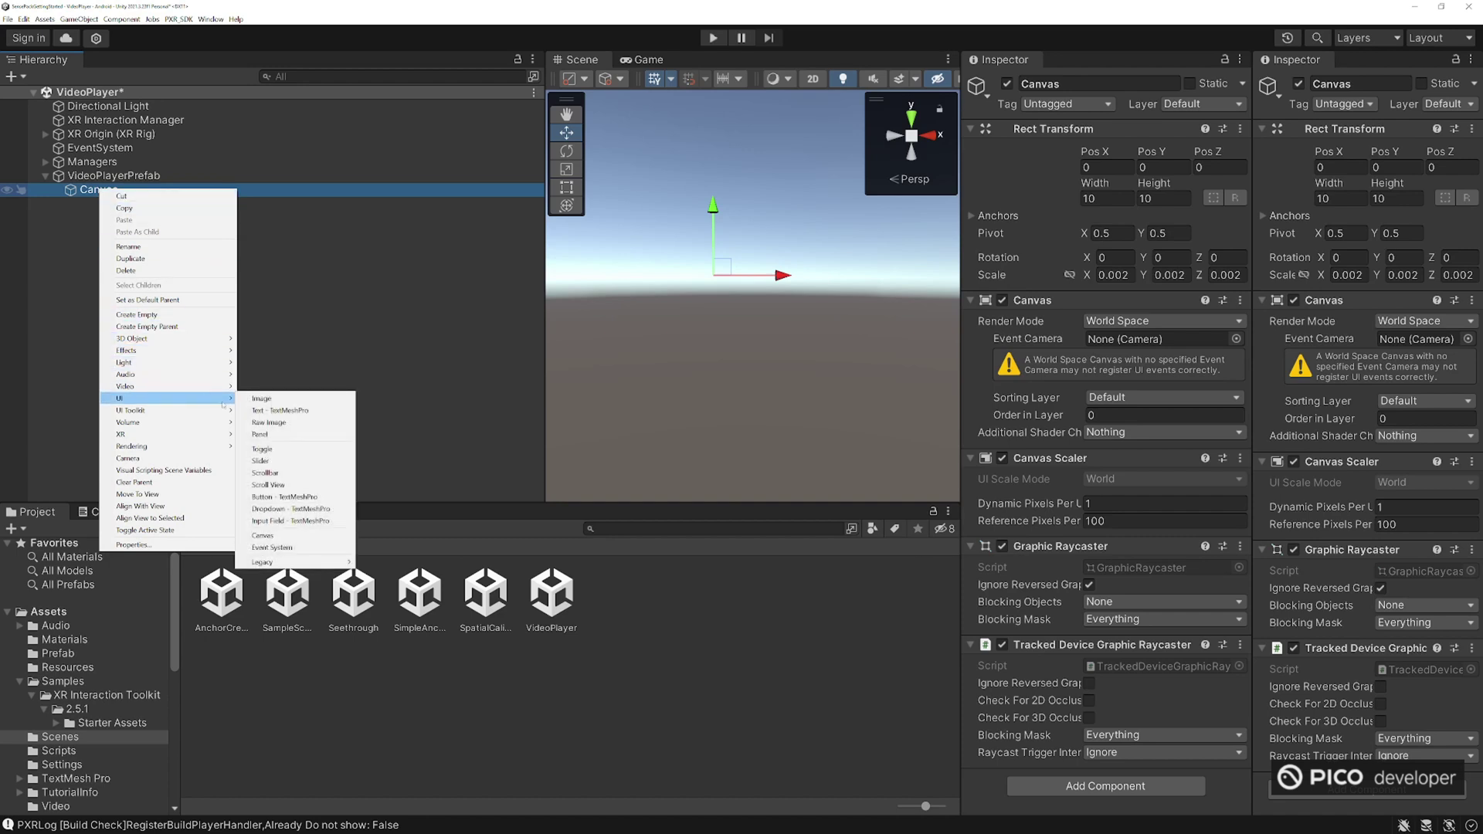
click(261, 398)
click(1089, 85)
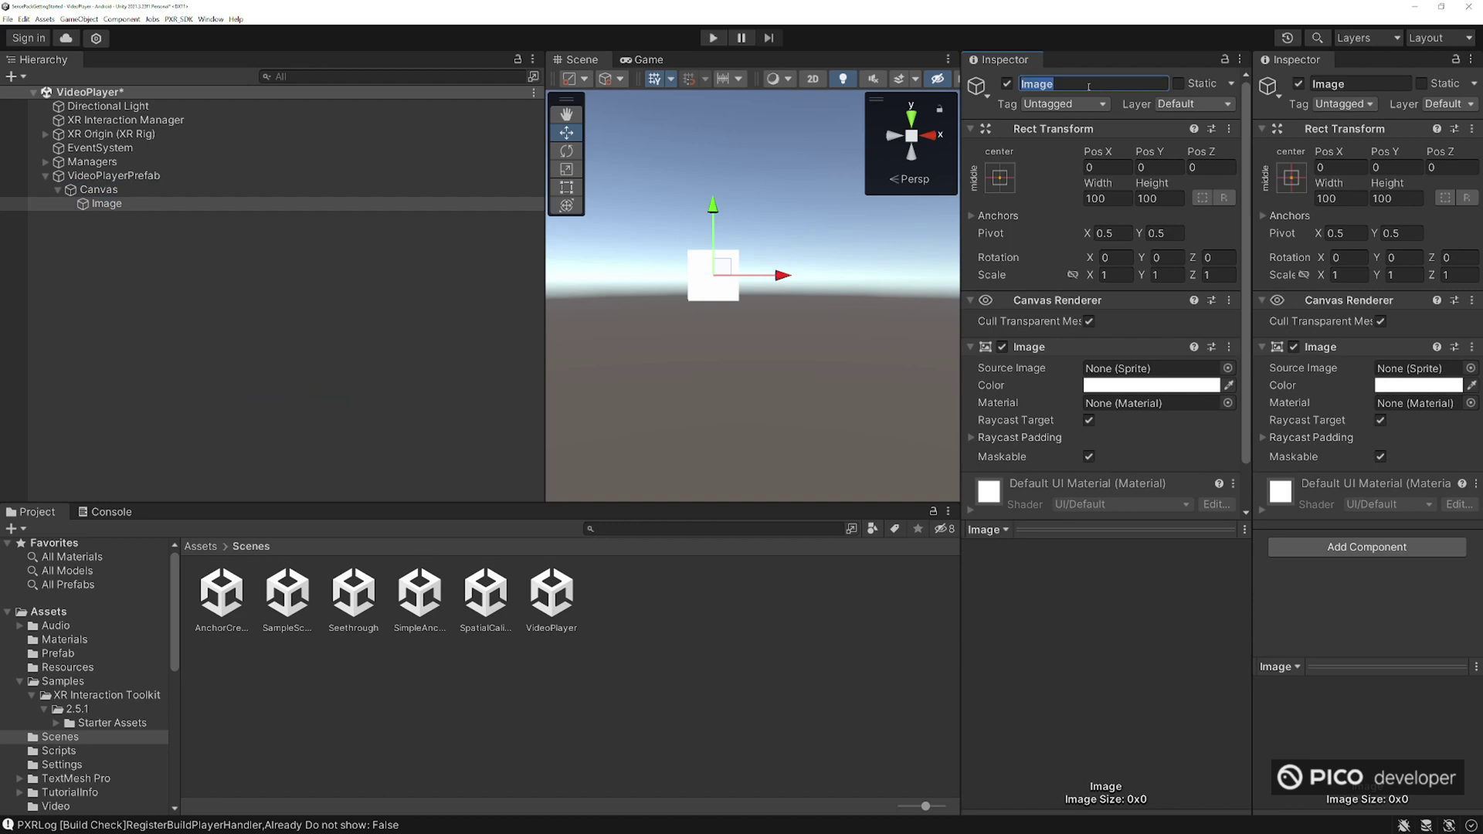
text(VideoBG)
key(Return)
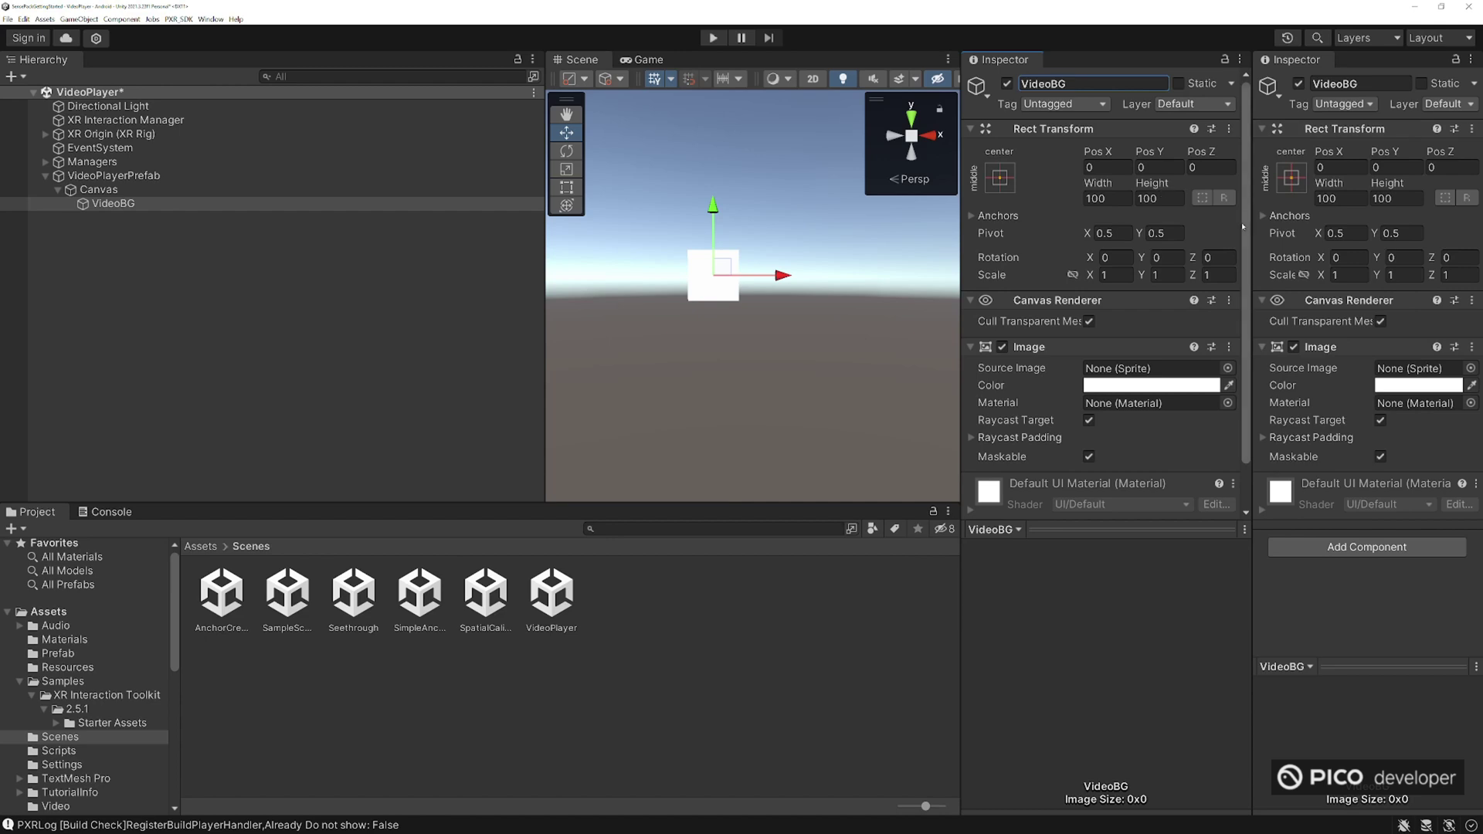
- Set VideoBG to width 1325, height 750, and scale 0.4 on all axes
click(1124, 200)
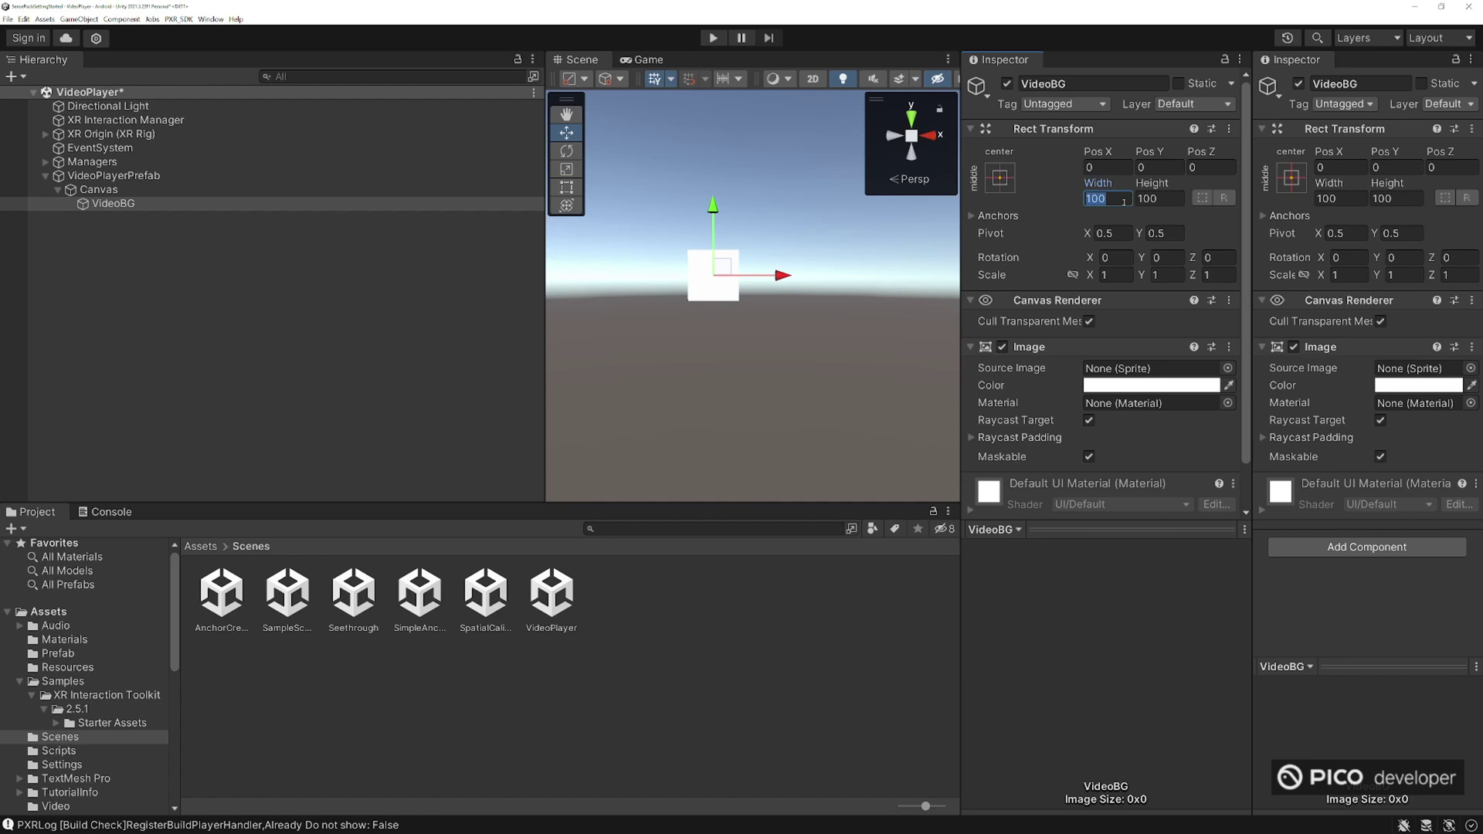
text(1)
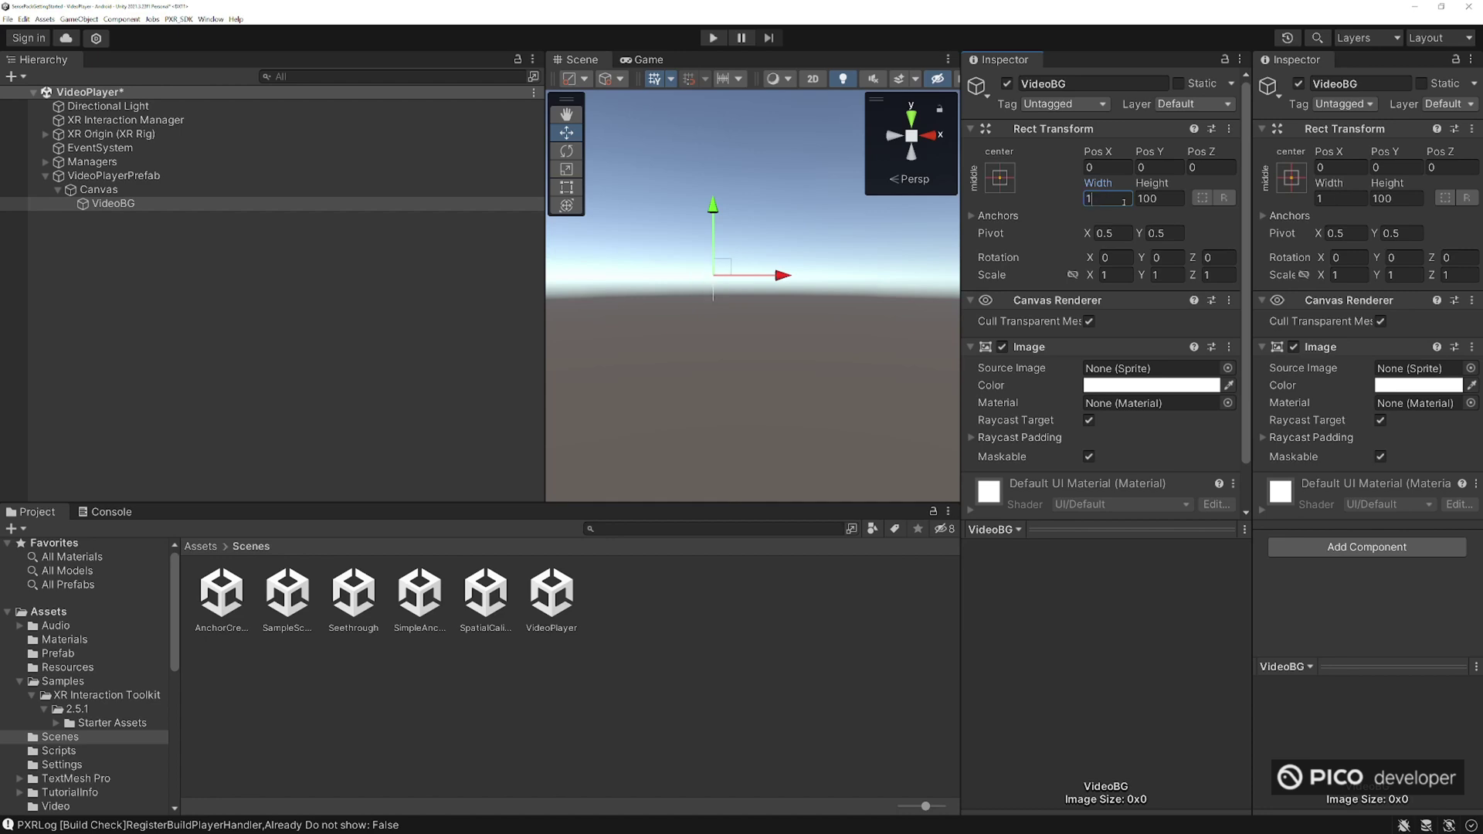
text(325)
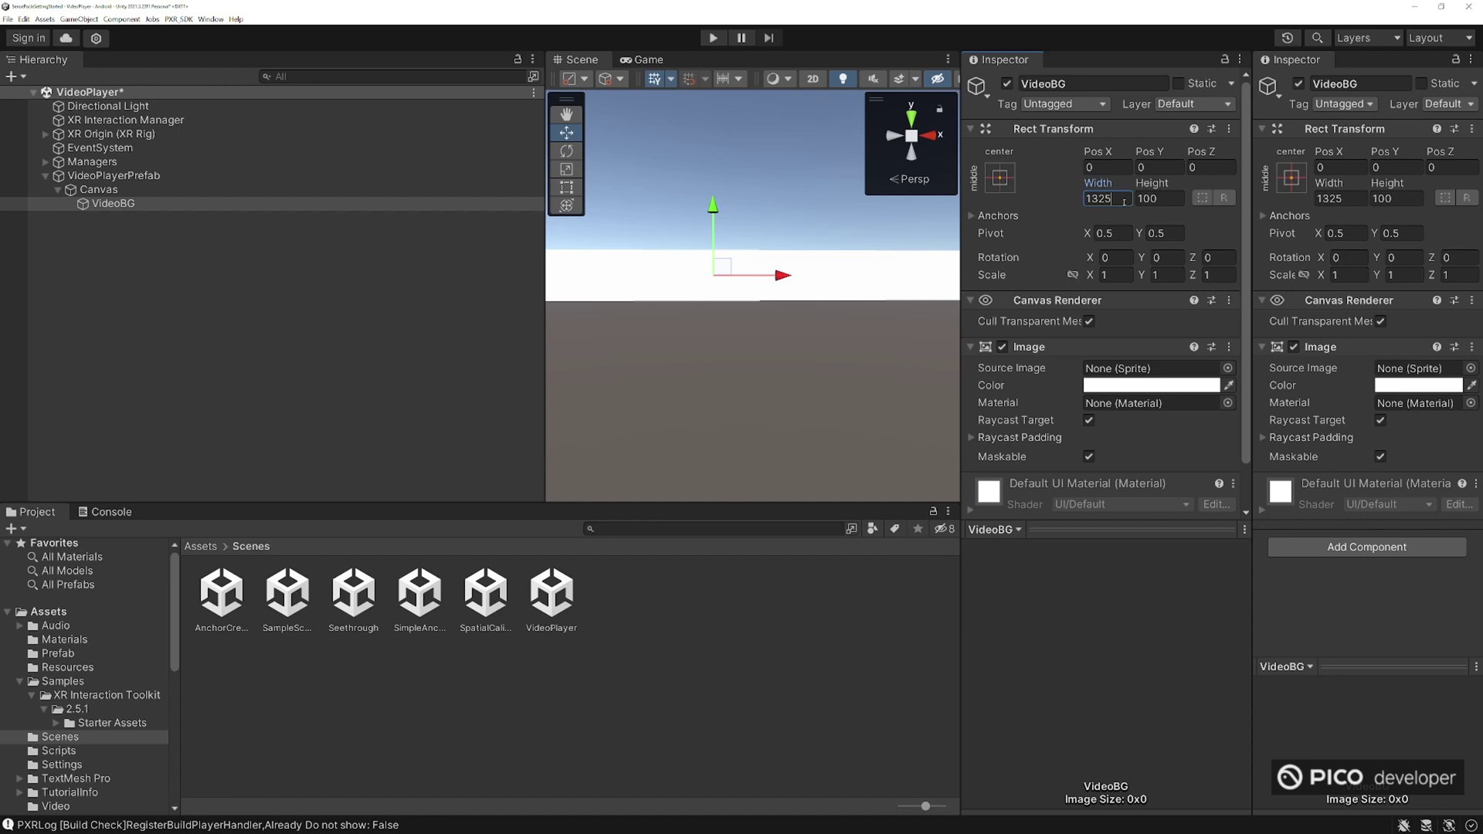
click(1158, 200)
text(750)
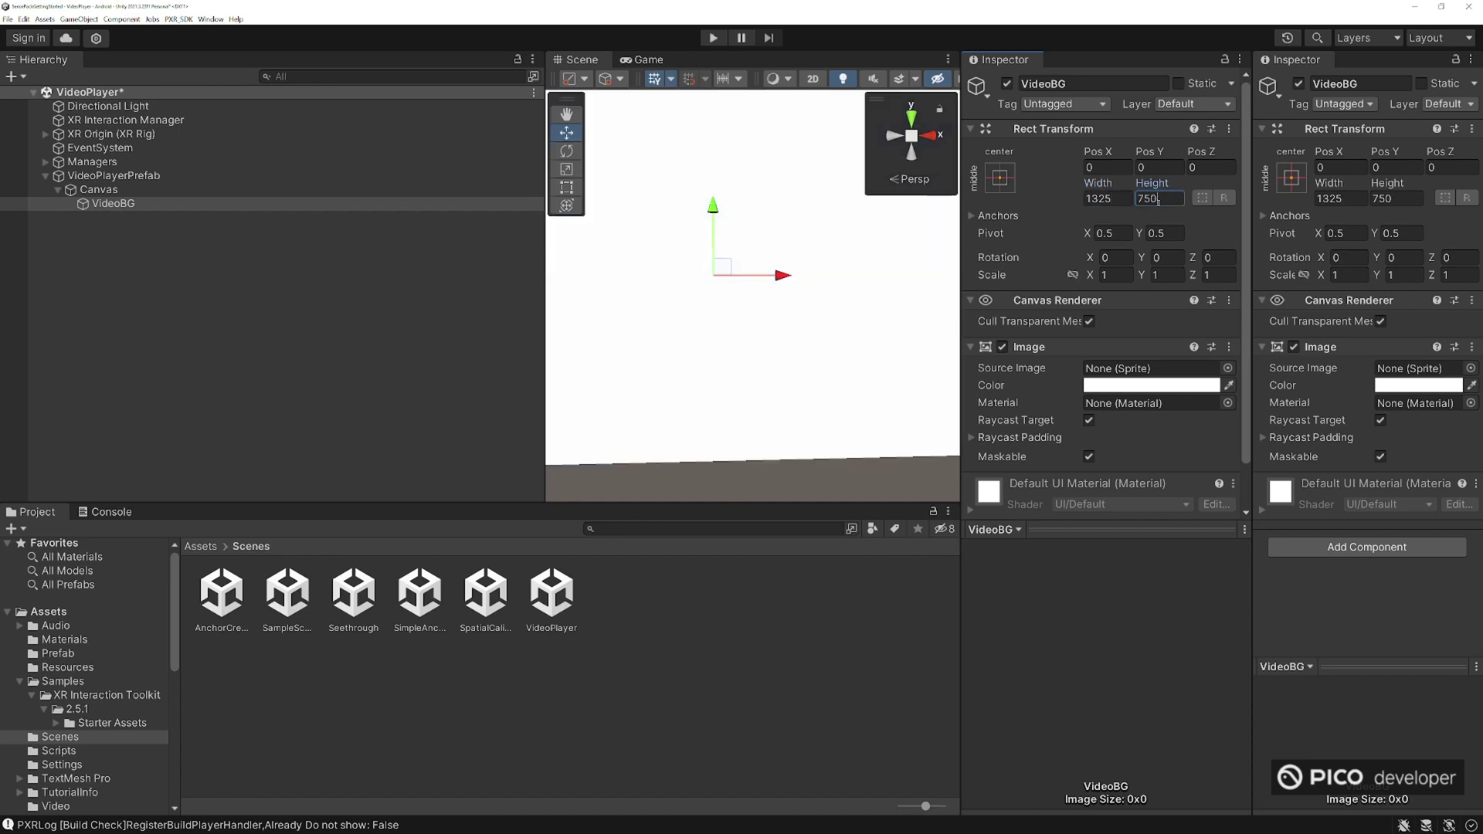
click(1122, 277)
text(0.4)
key(Tab)
text(0.4)
key(Tab)
text(.4)
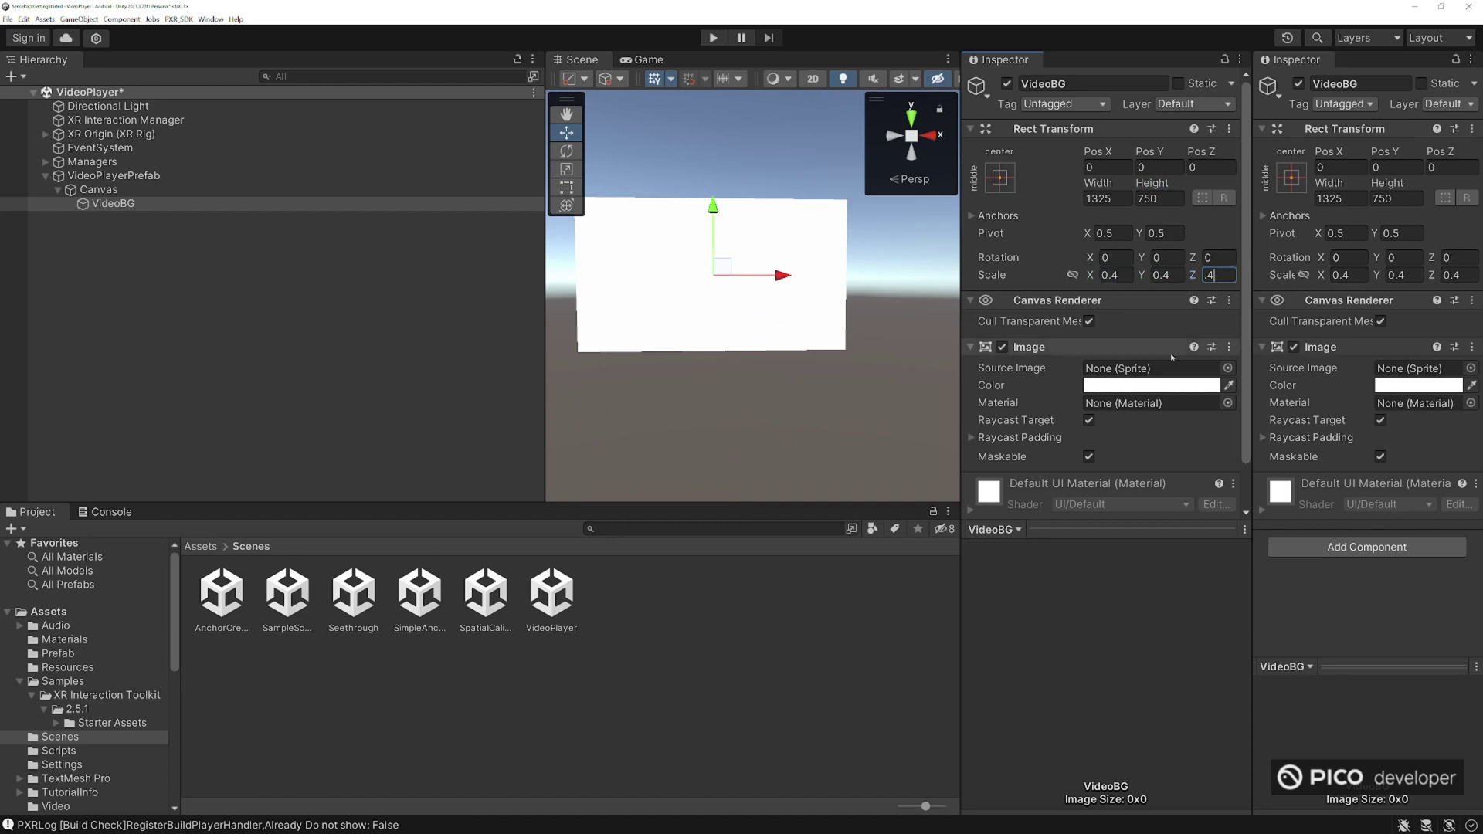
- Set the VideoBG image colour to dark grey with alpha 165
click(1137, 385)
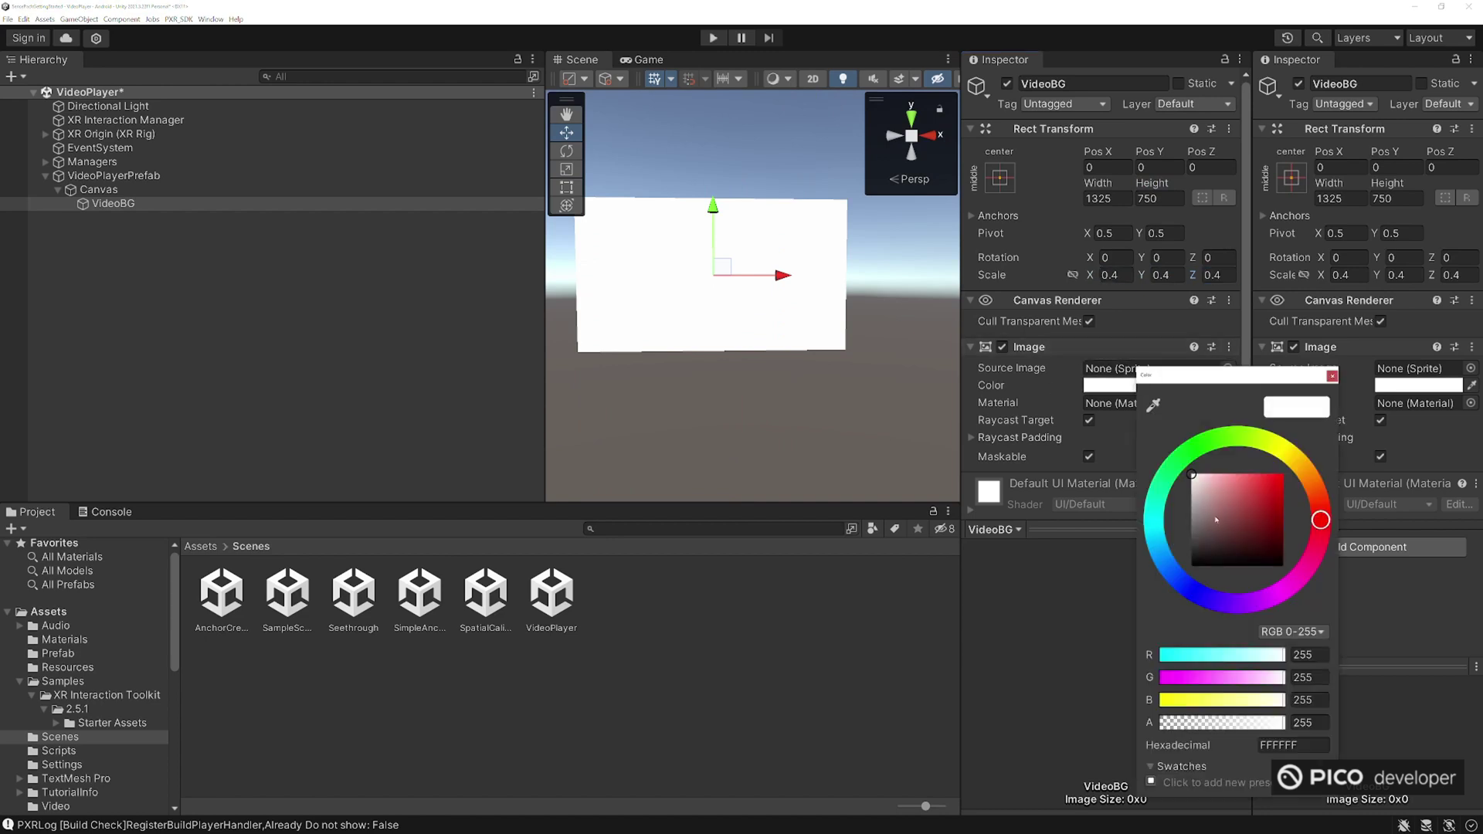
mouse_move(1215, 517)
mouse_down()
mouse_move(1194, 562)
mouse_move(1191, 533)
mouse_move(1191, 547)
mouse_up()
drag(1284, 722, 1263, 723)
click(1313, 723)
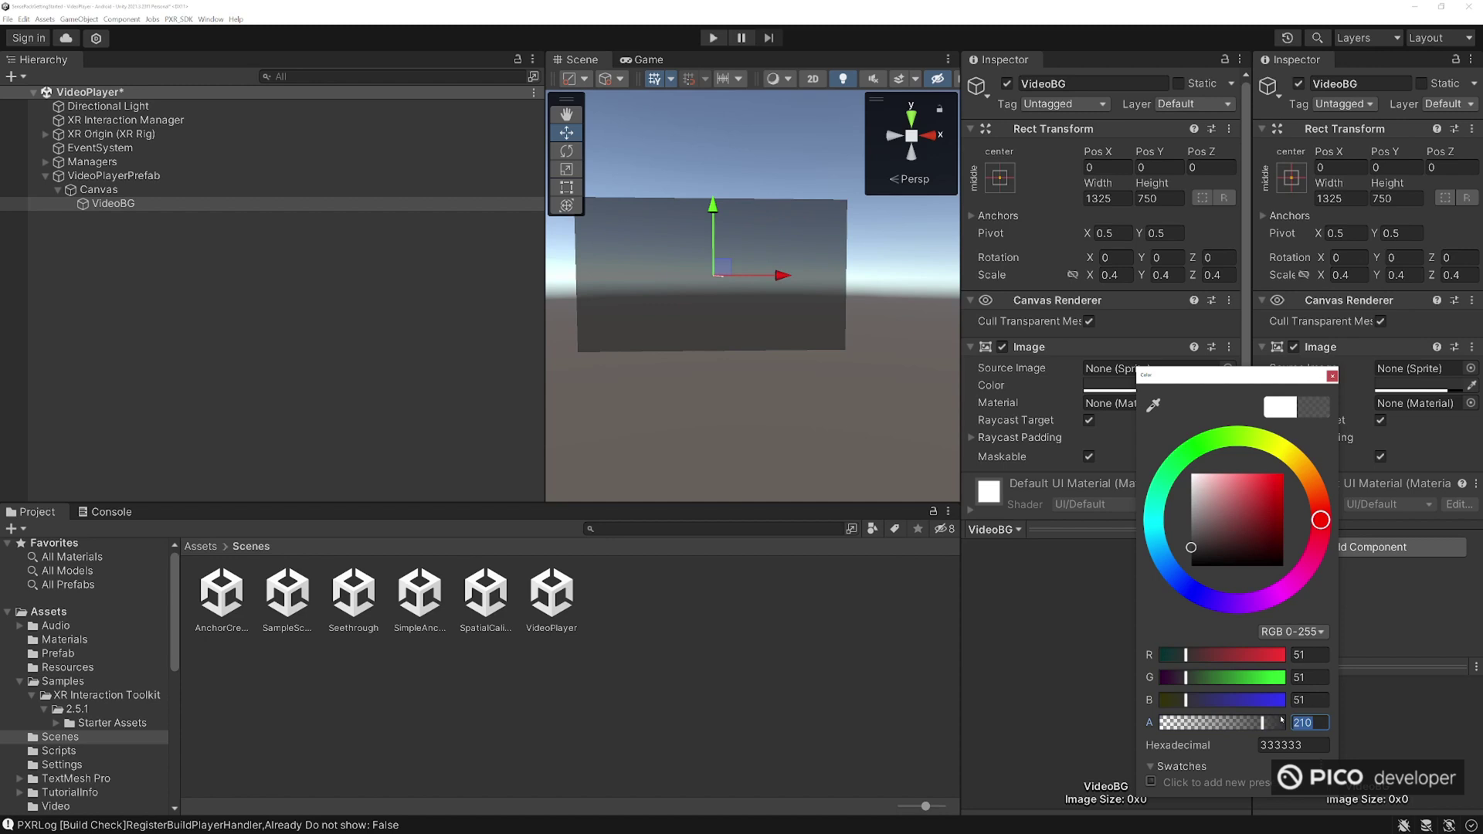
text(165)
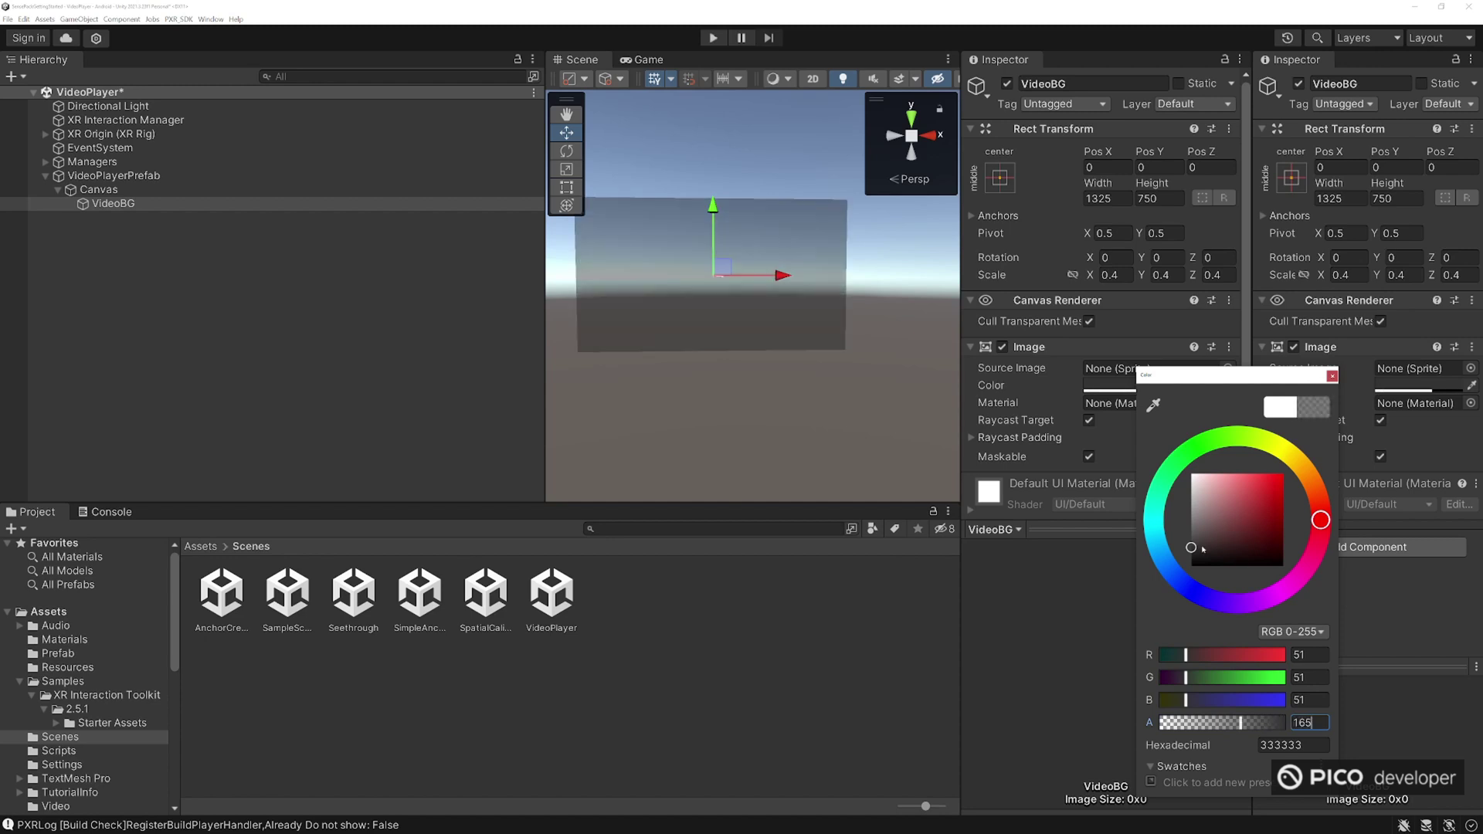
key(Return)
click(1332, 376)
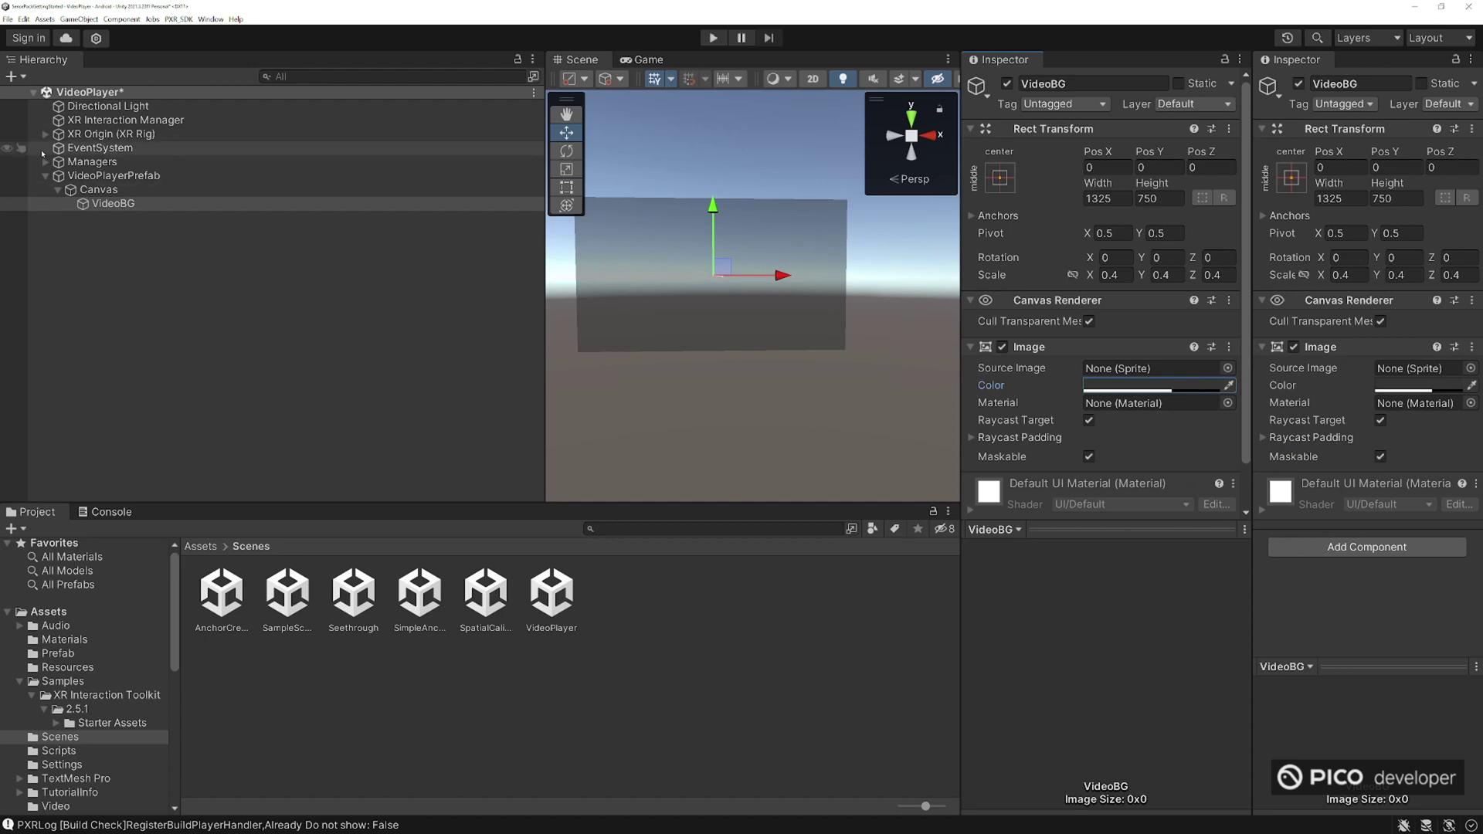
- Add a UI Raw Image child under VideoBG
right_click(105, 206)
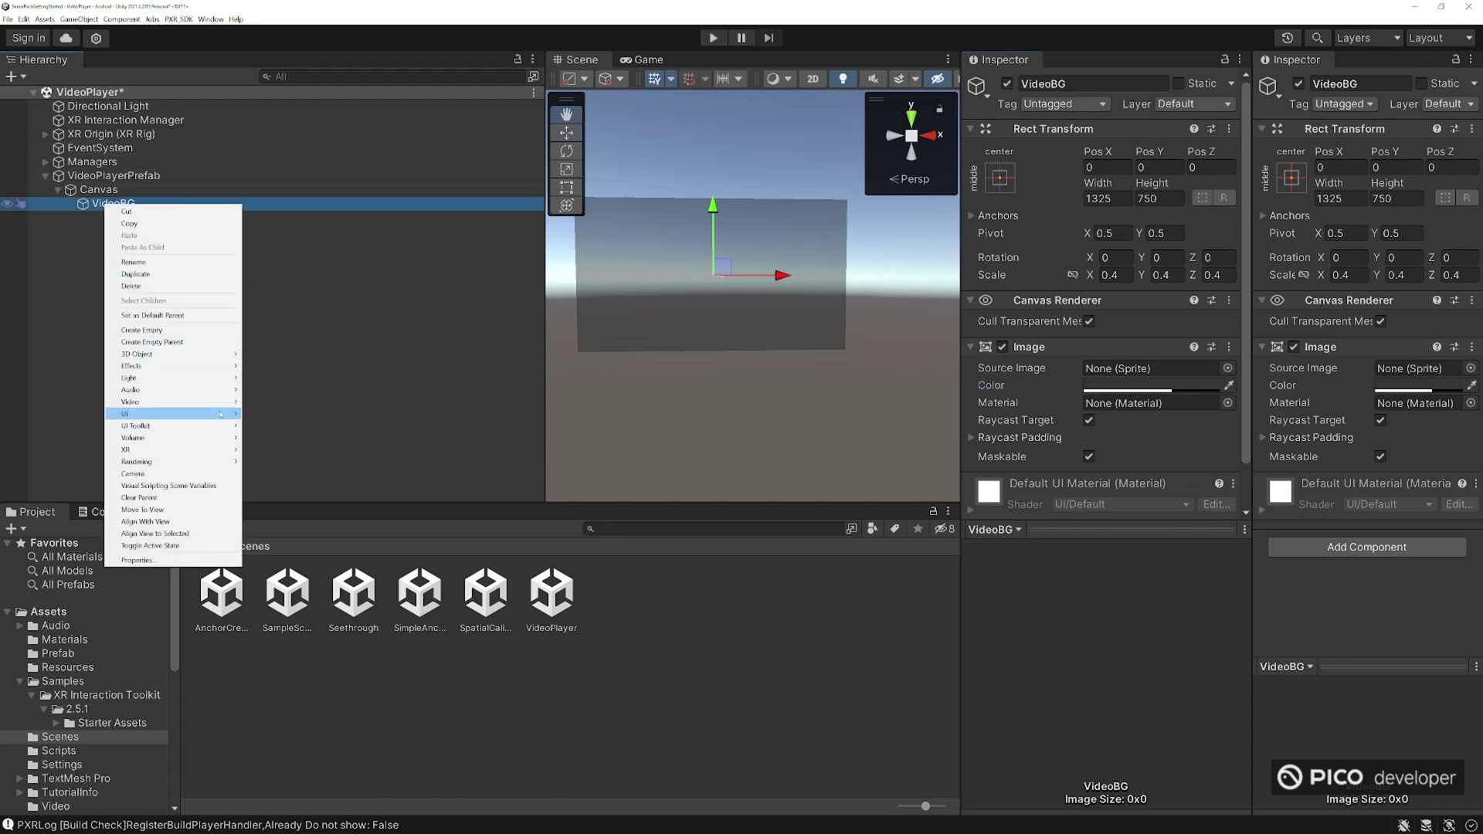
mouse_move(155, 414)
click(281, 438)
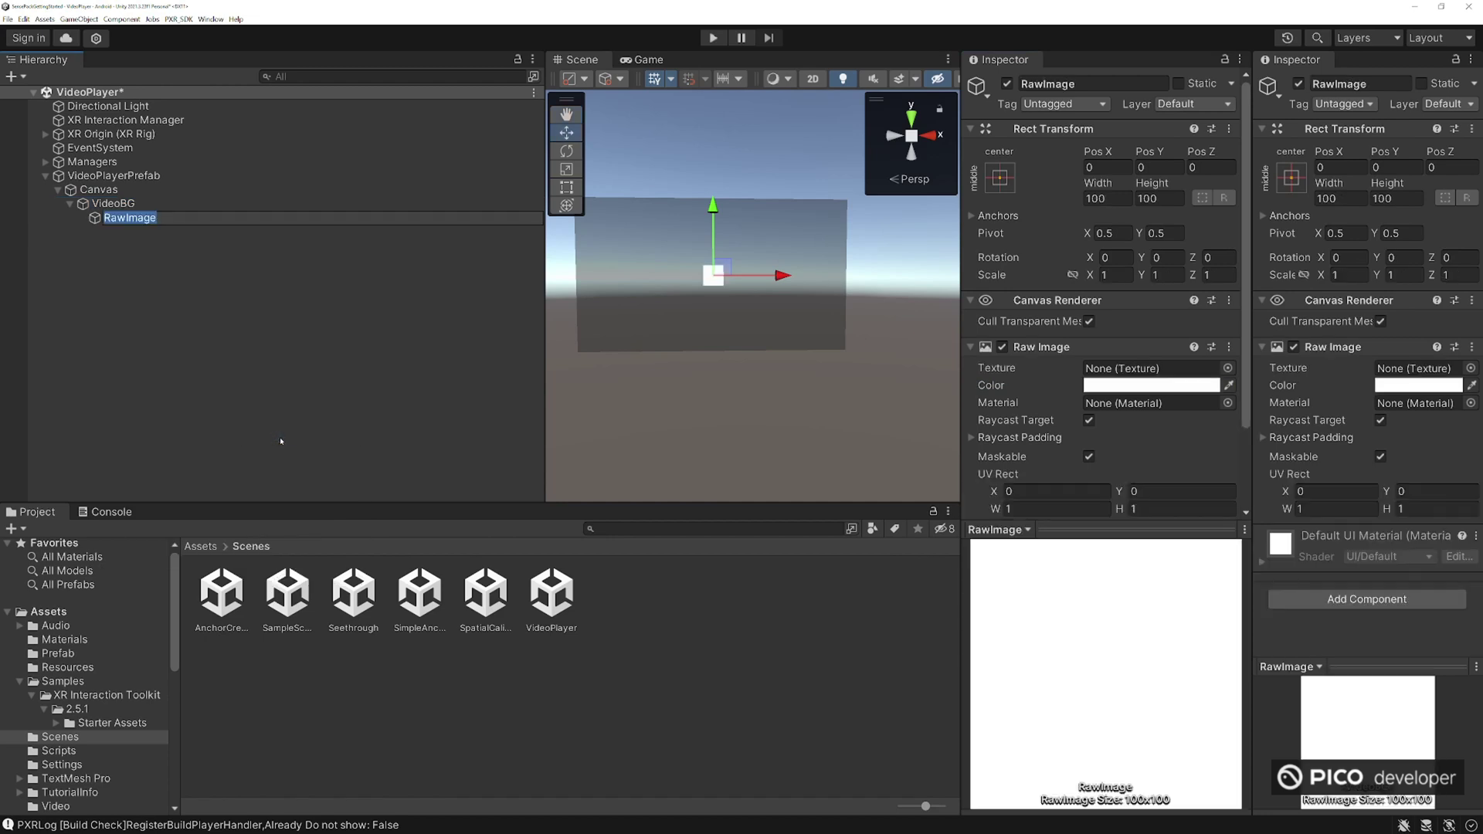
- Size the RawImage to width 1280 and height 720
click(1120, 200)
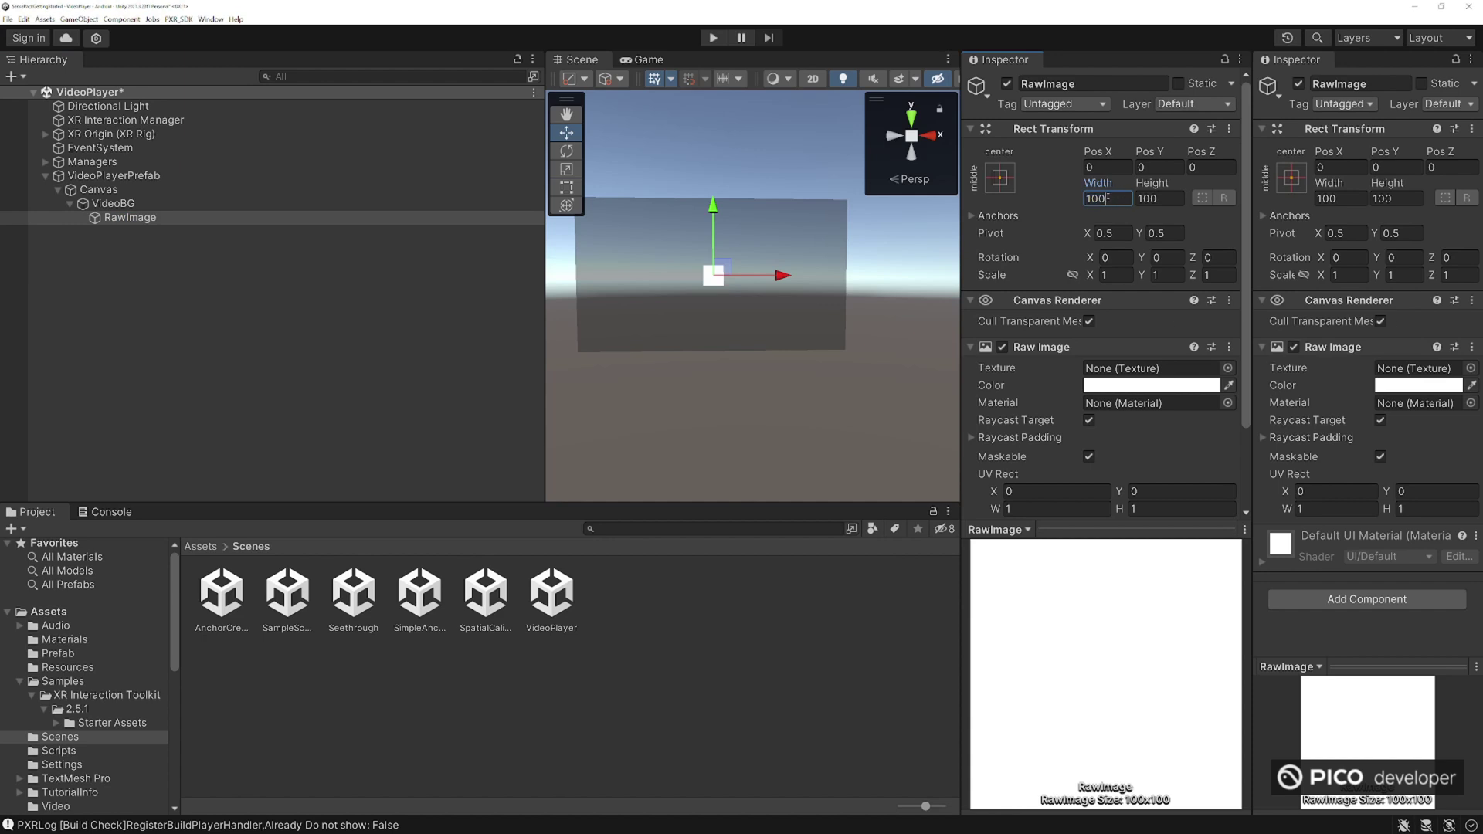
key(ctrl+a)
text(12)
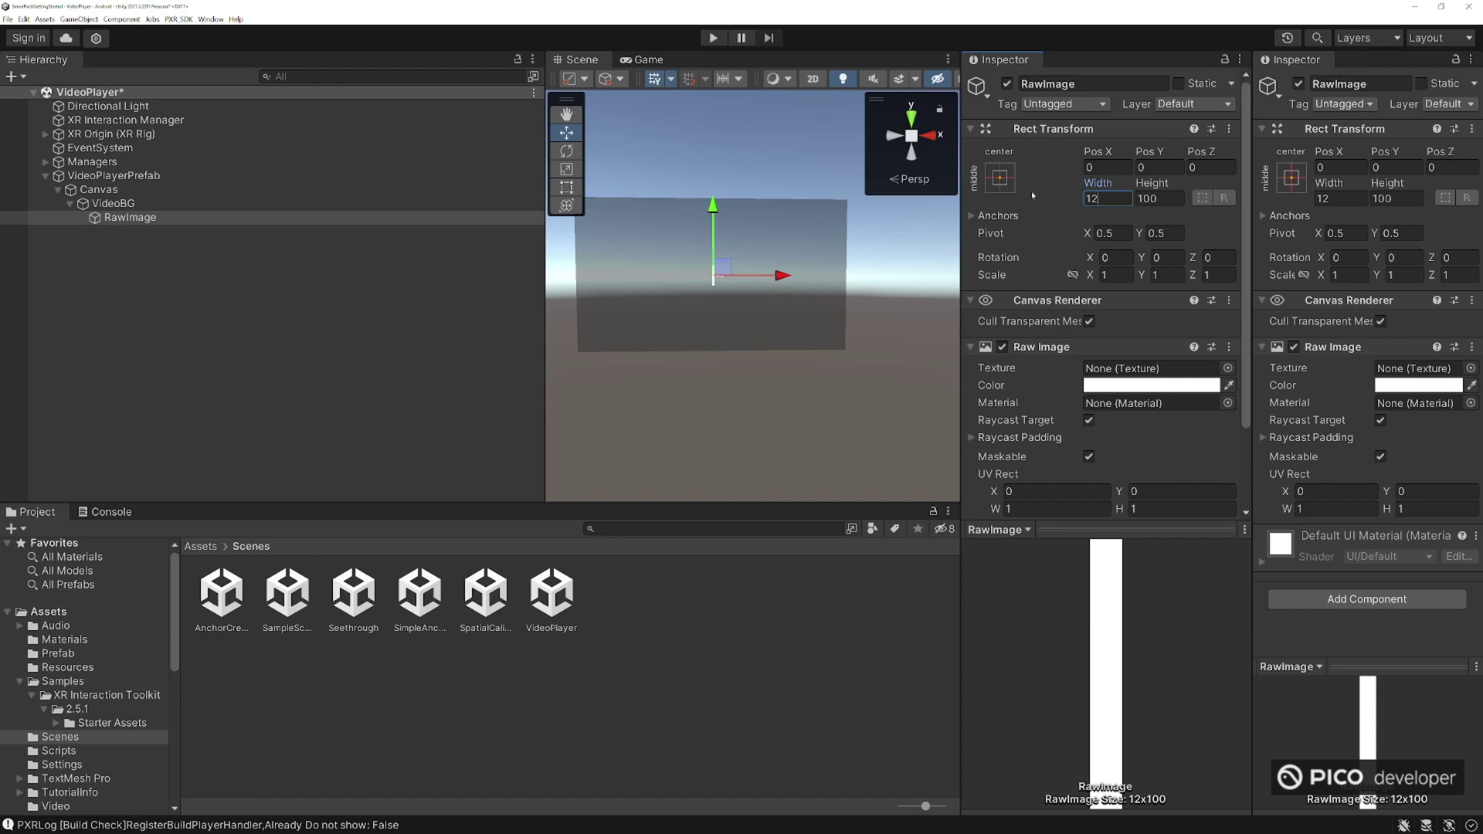
text(80)
key(Tab)
text(75)
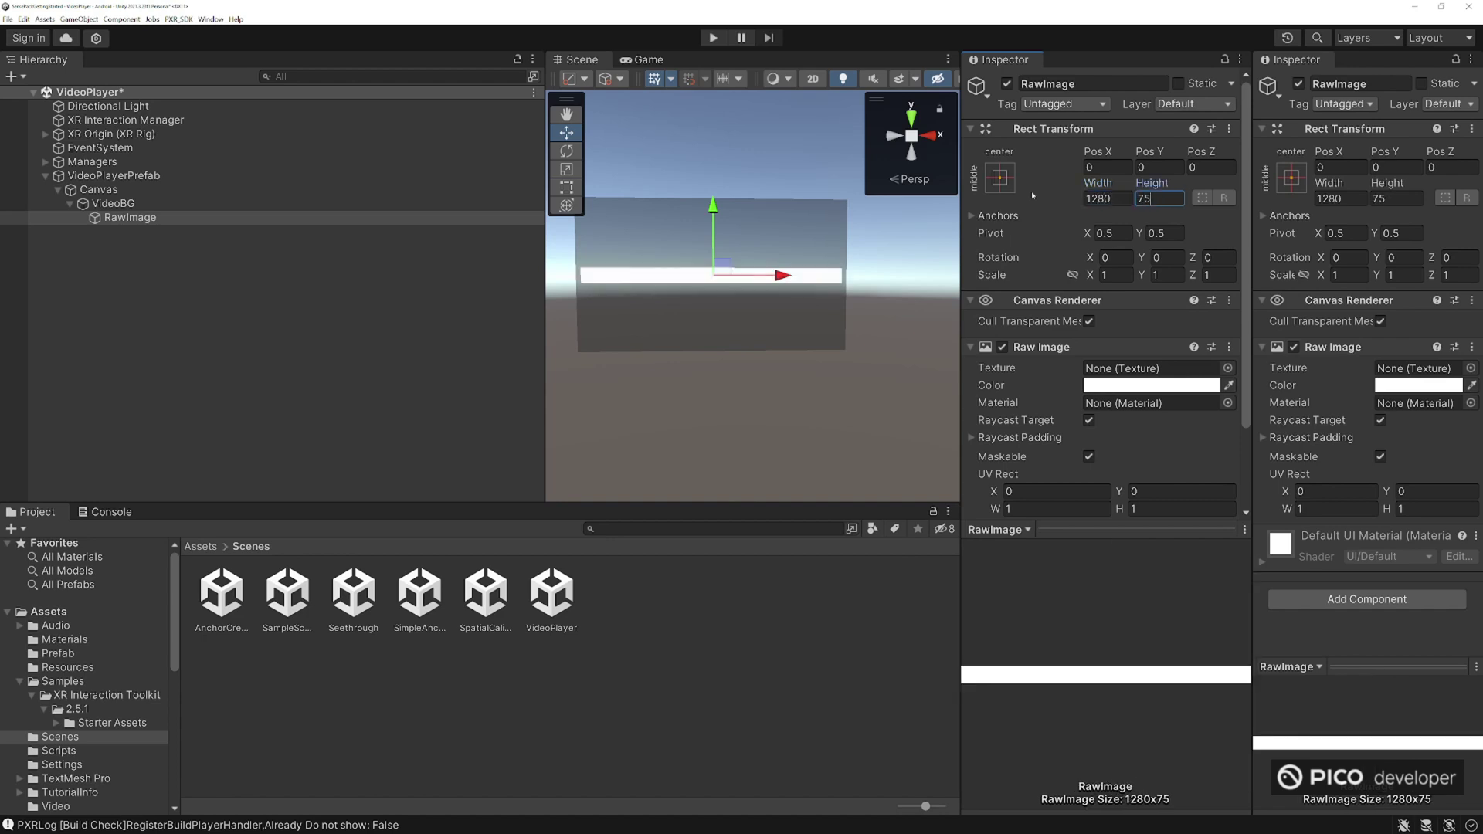
key(BackSpace)
text(20)
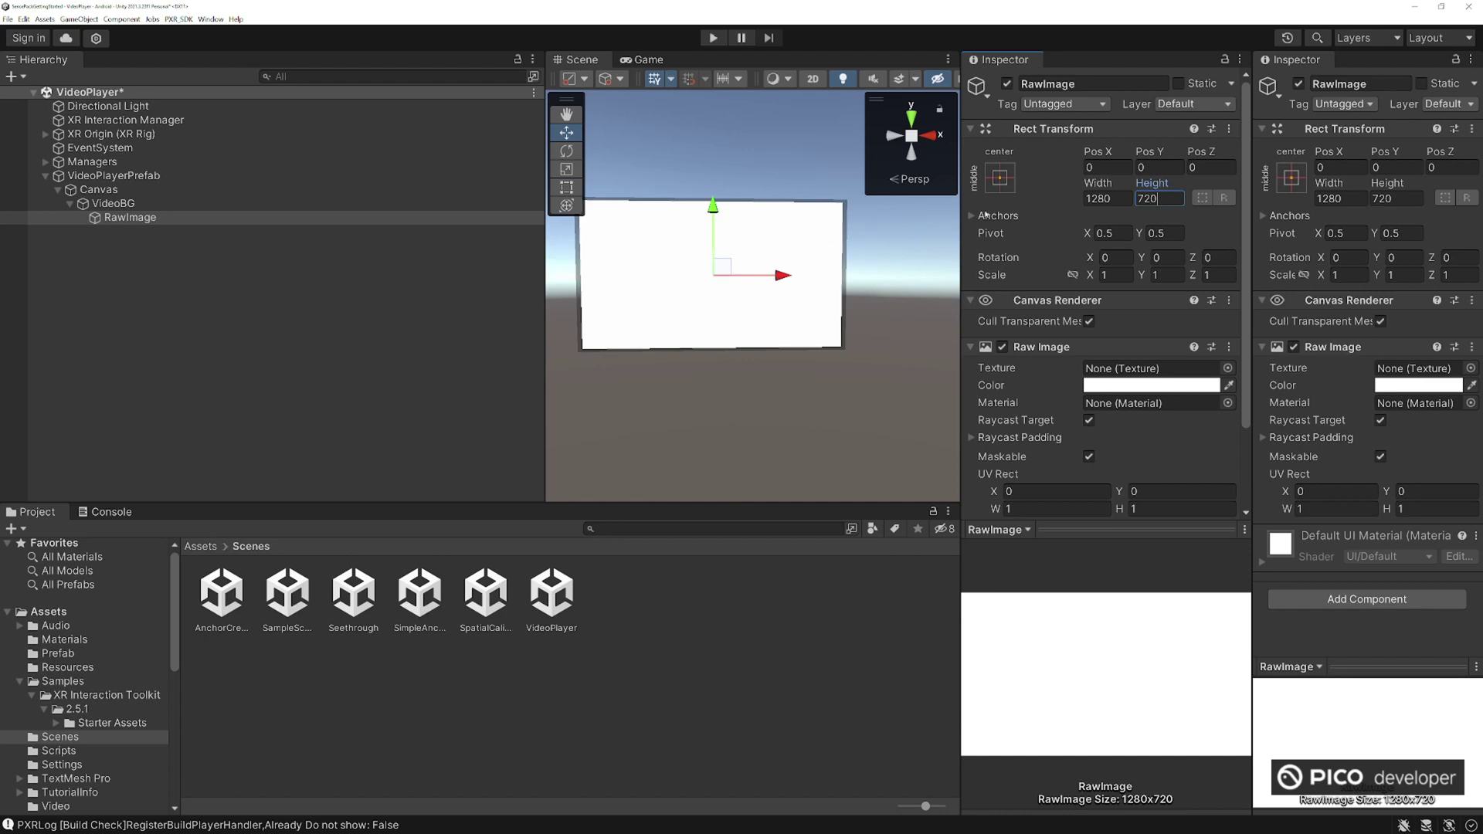
- Add a Video Player component to RawImage with Render Mode set to Render Texture
scroll(1039, 371, down, 3)
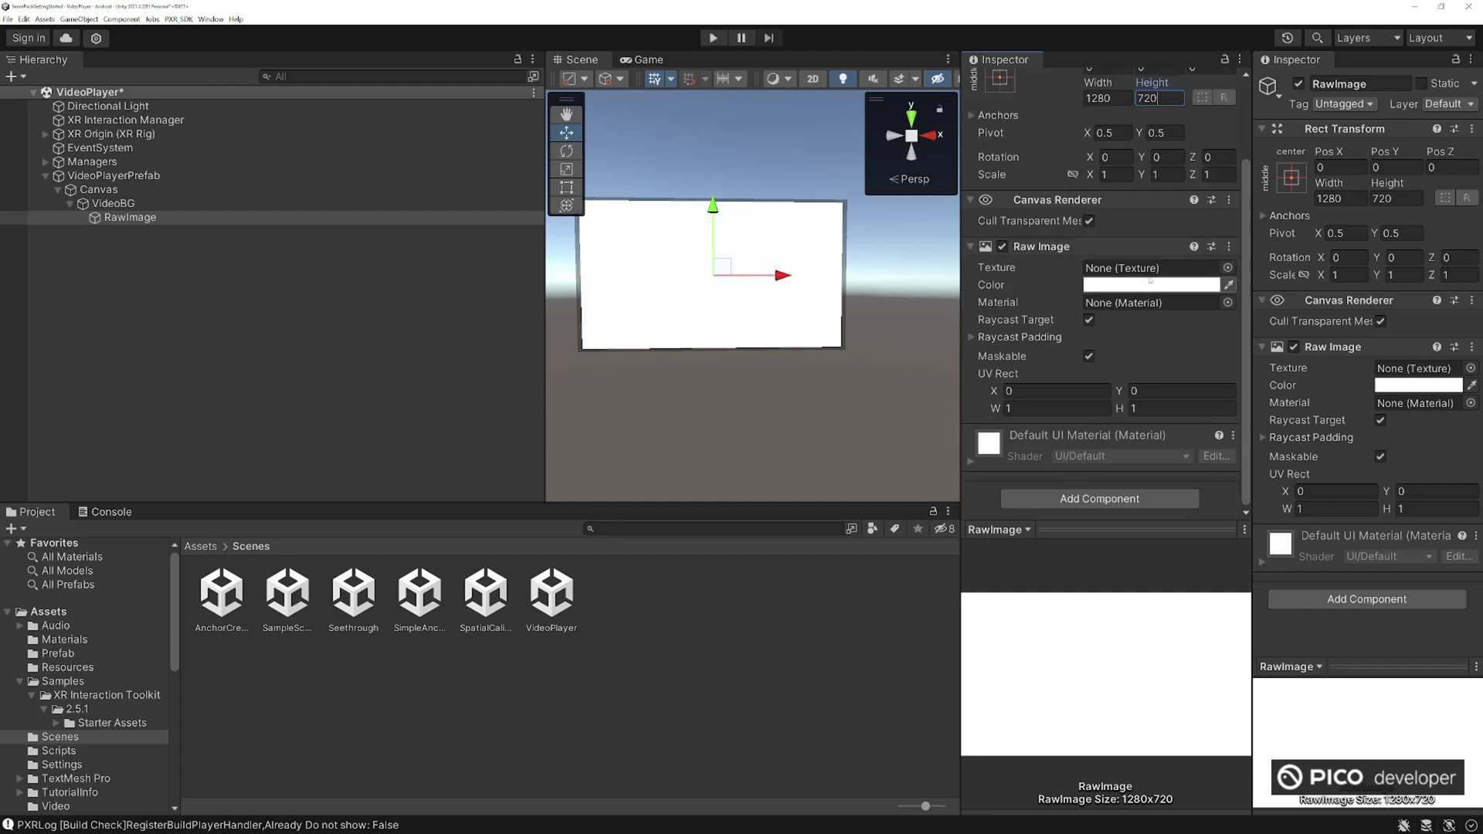
click(1100, 499)
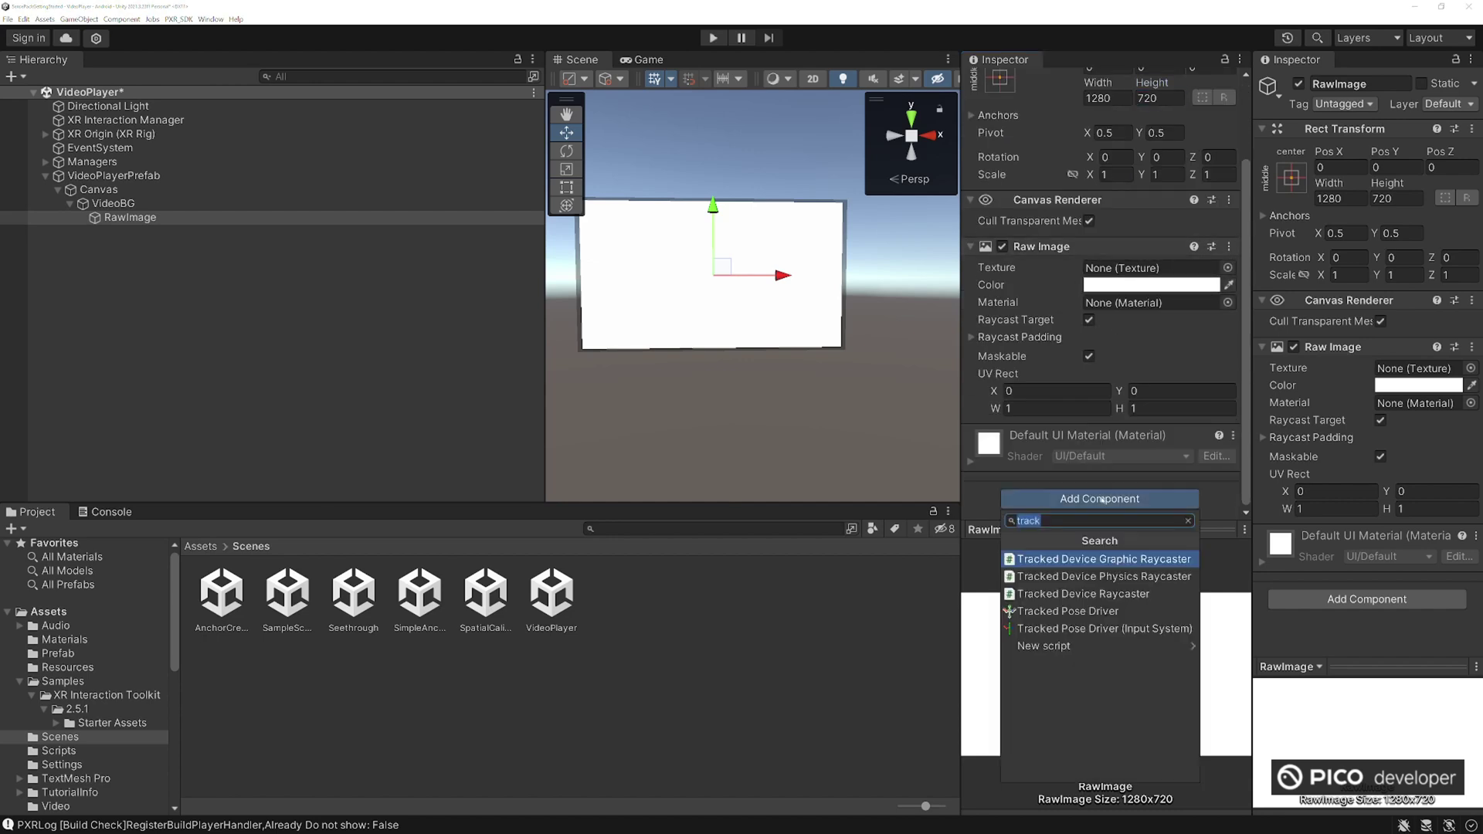
text(video)
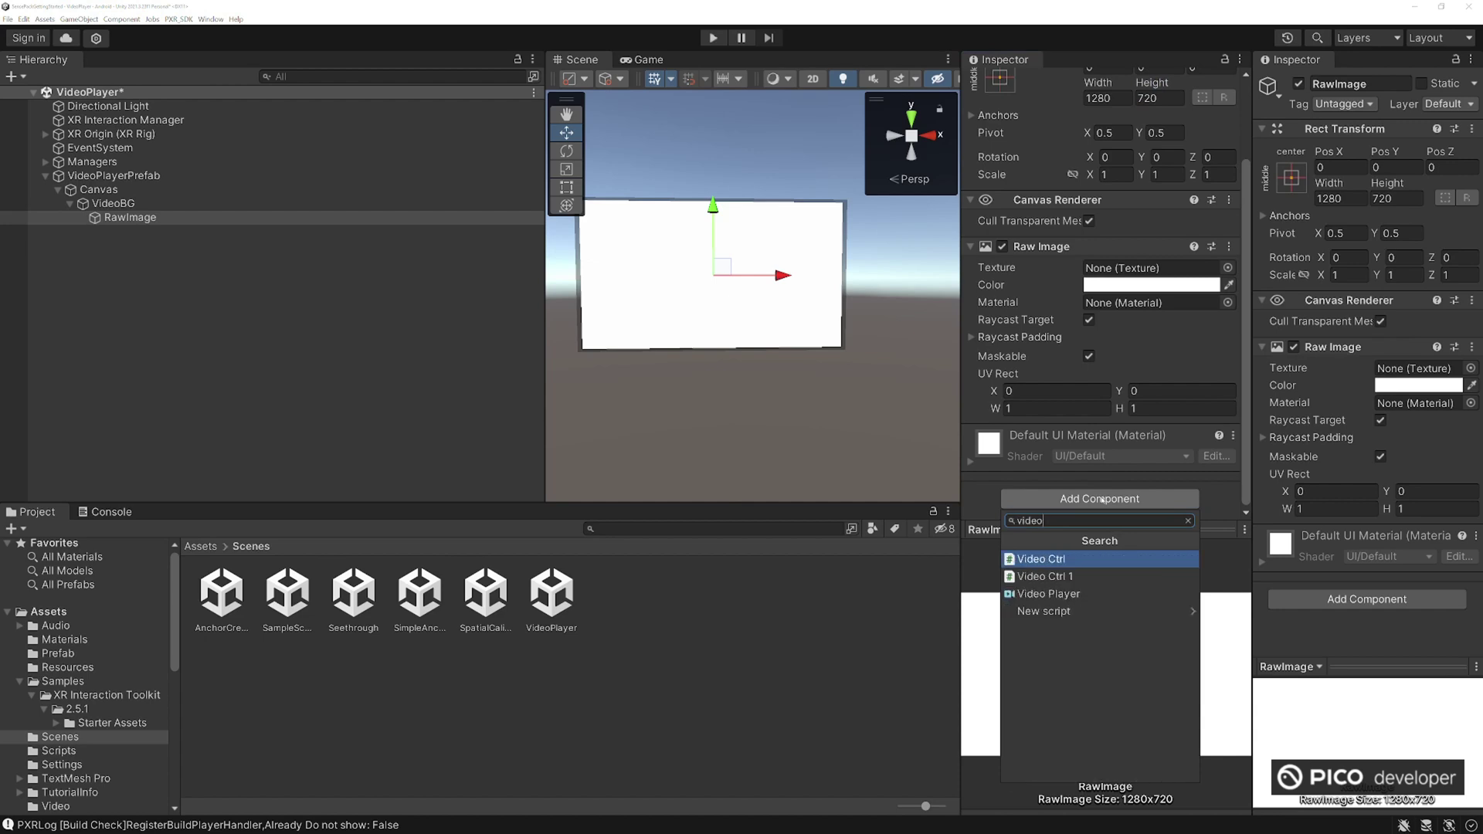
key(Down)
key(Down)
key(Return)
scroll(1119, 396, down, 3)
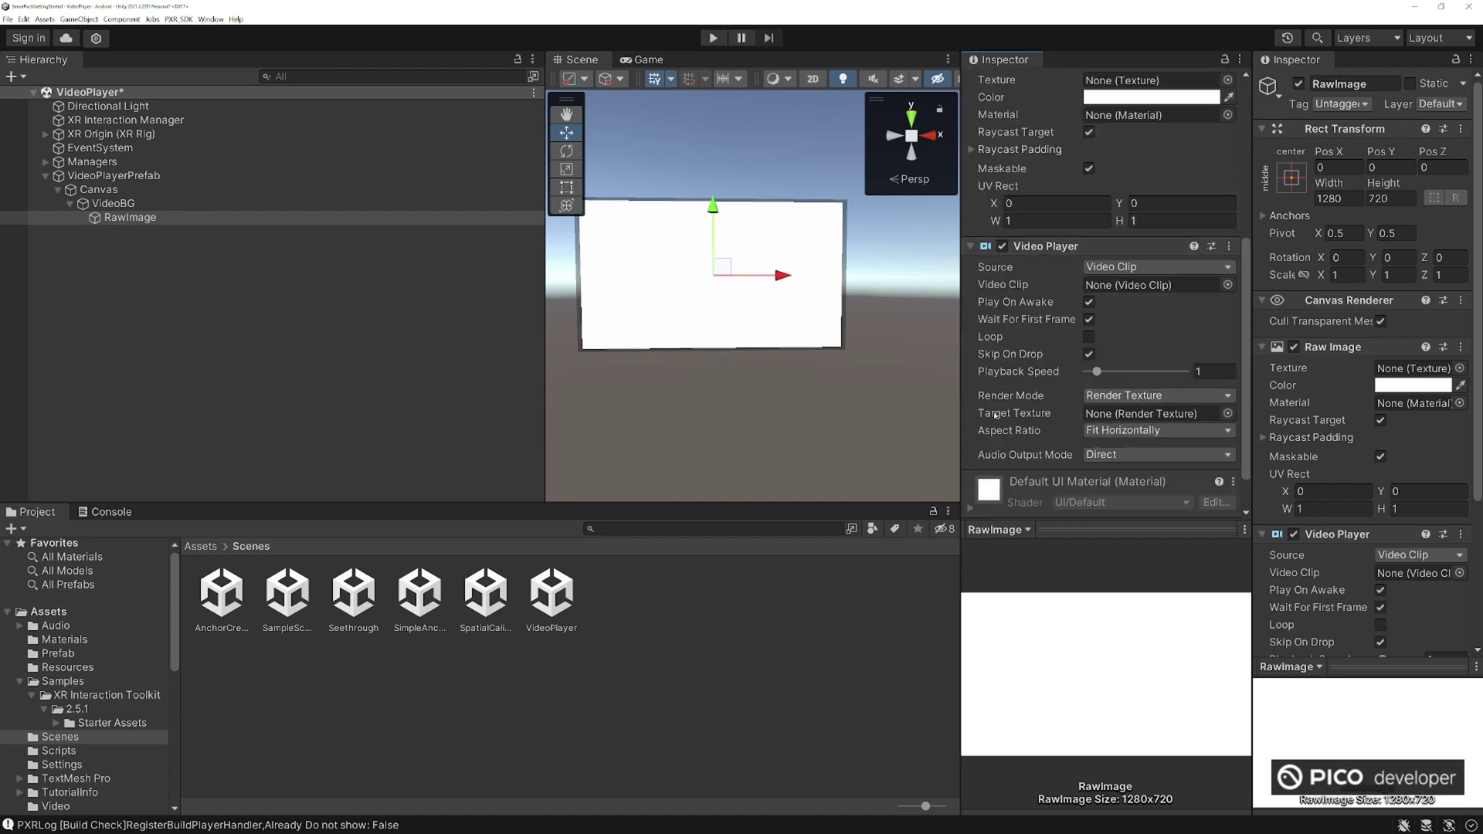
click(1101, 397)
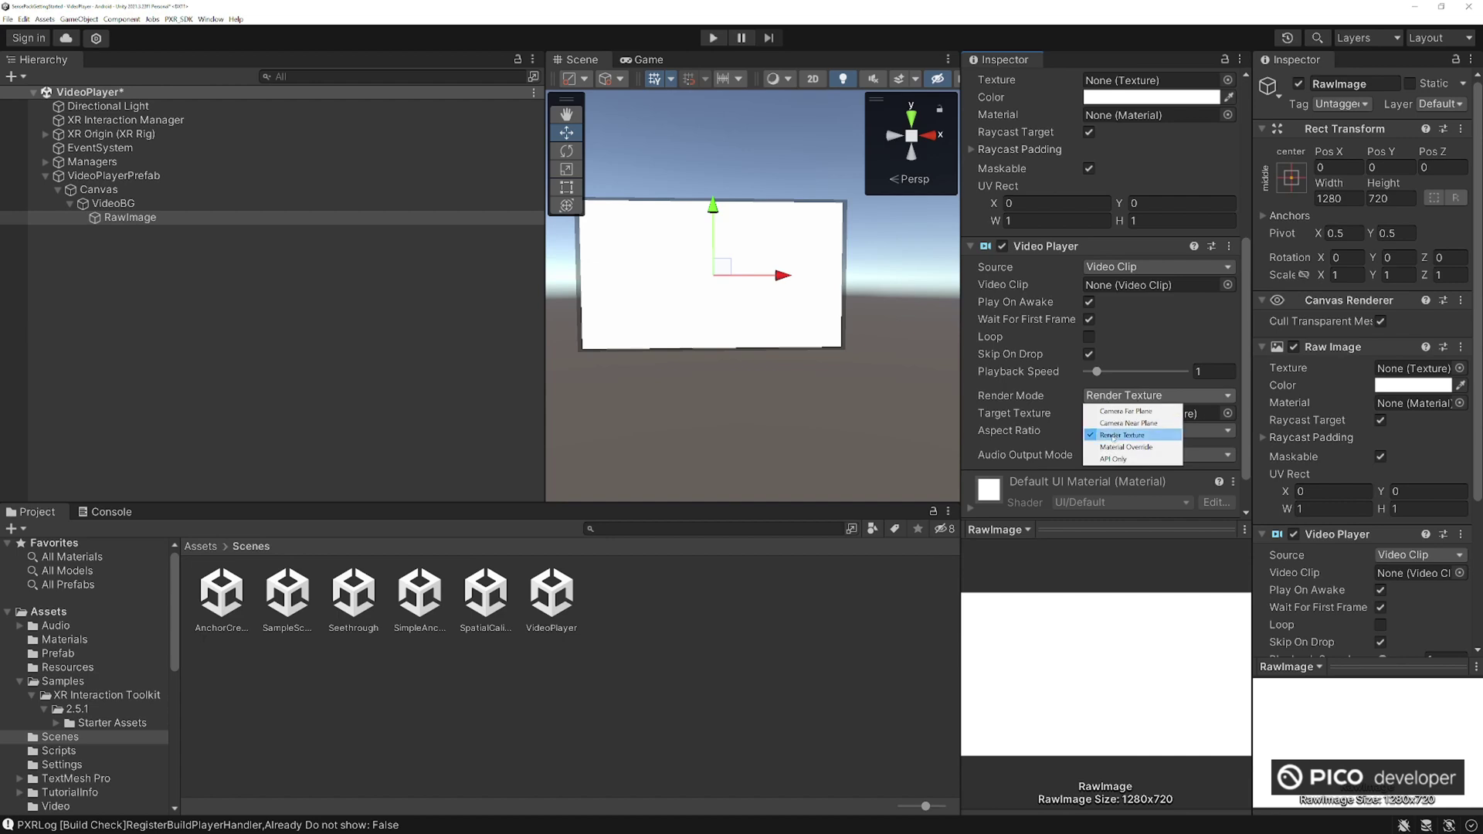
click(1071, 423)
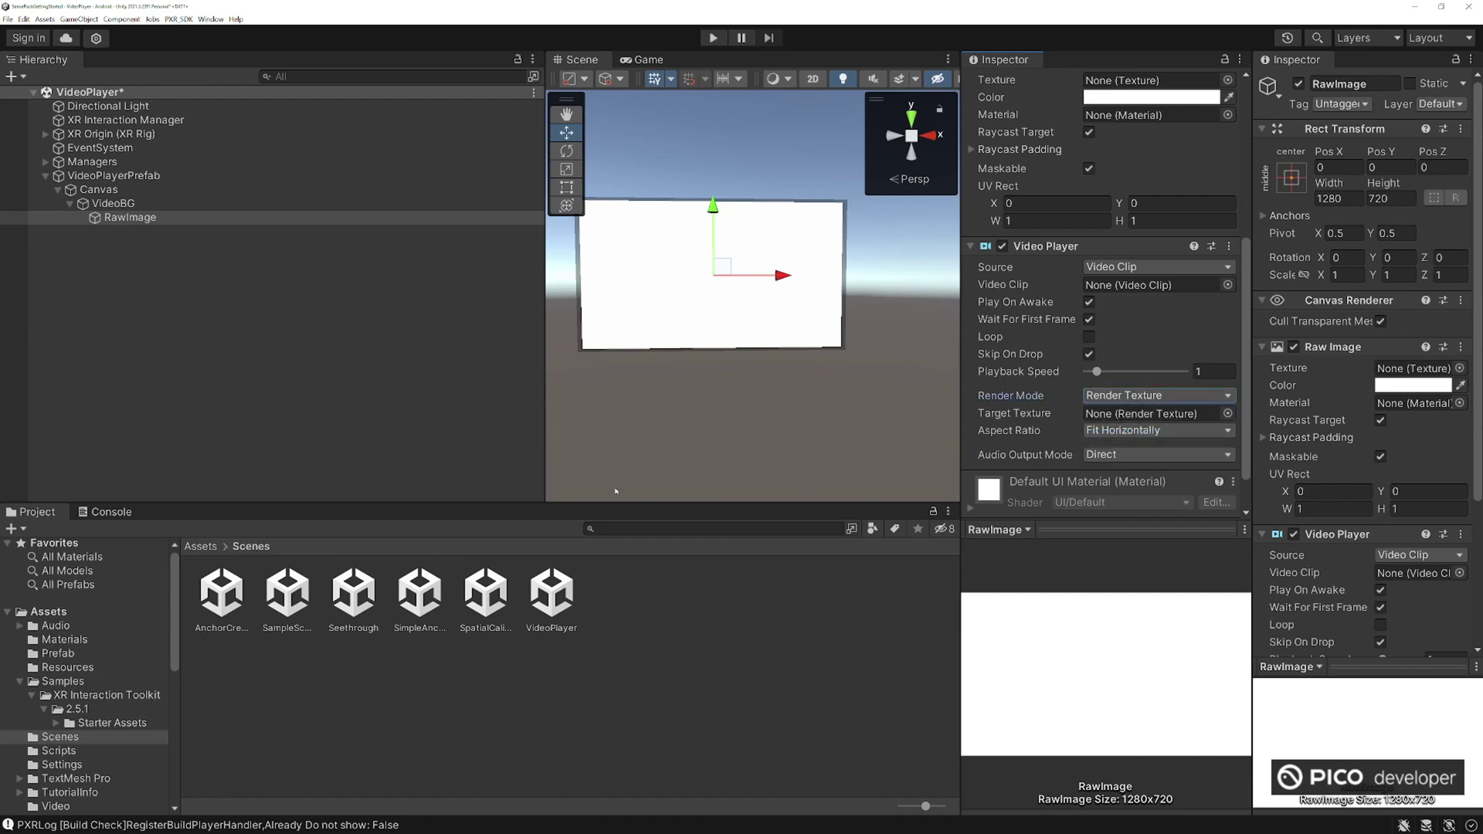
- Delete the VideoTexture render texture from Assets/Video
click(200, 547)
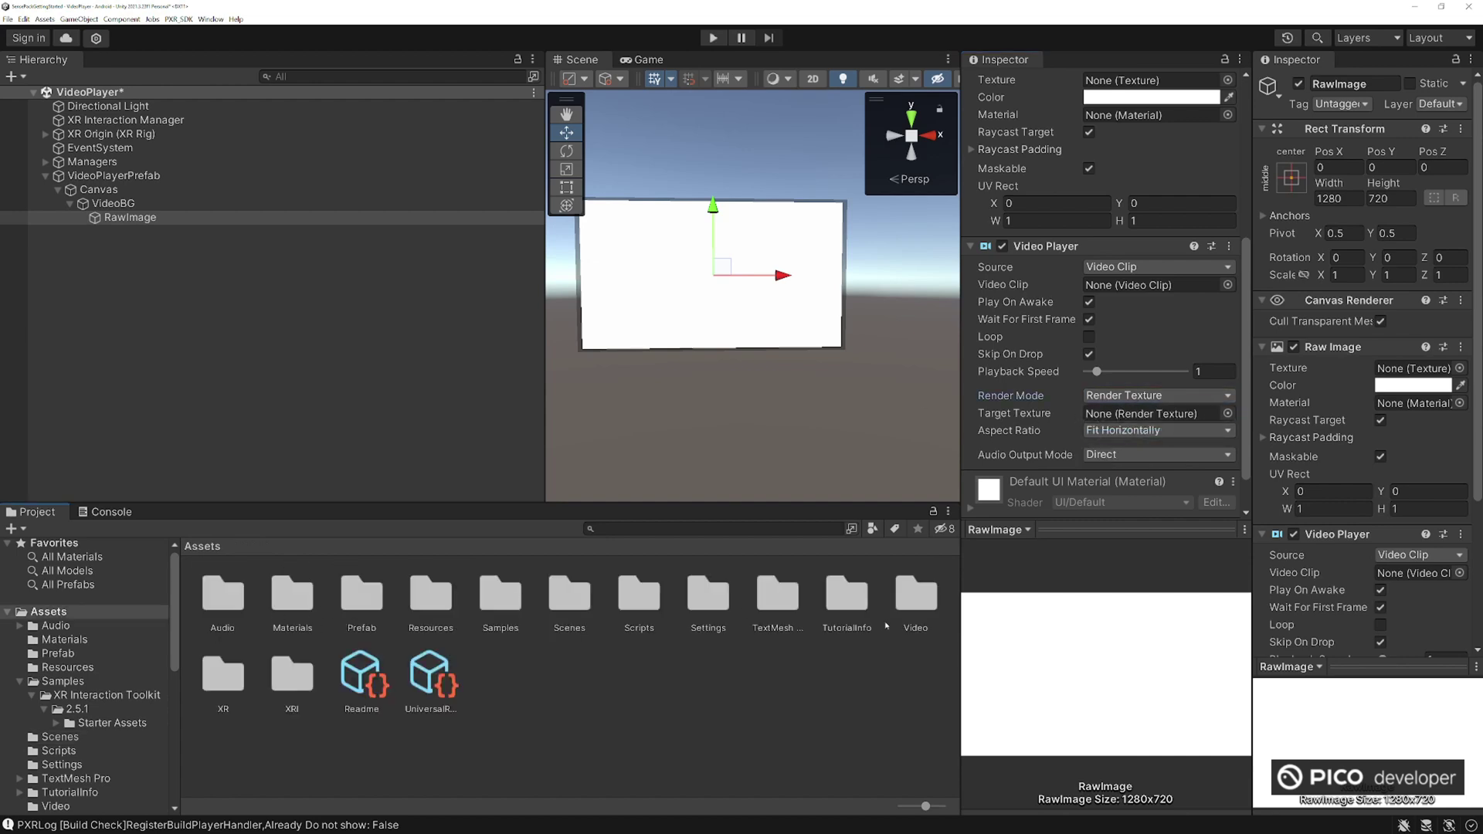
double_click(915, 602)
click(354, 595)
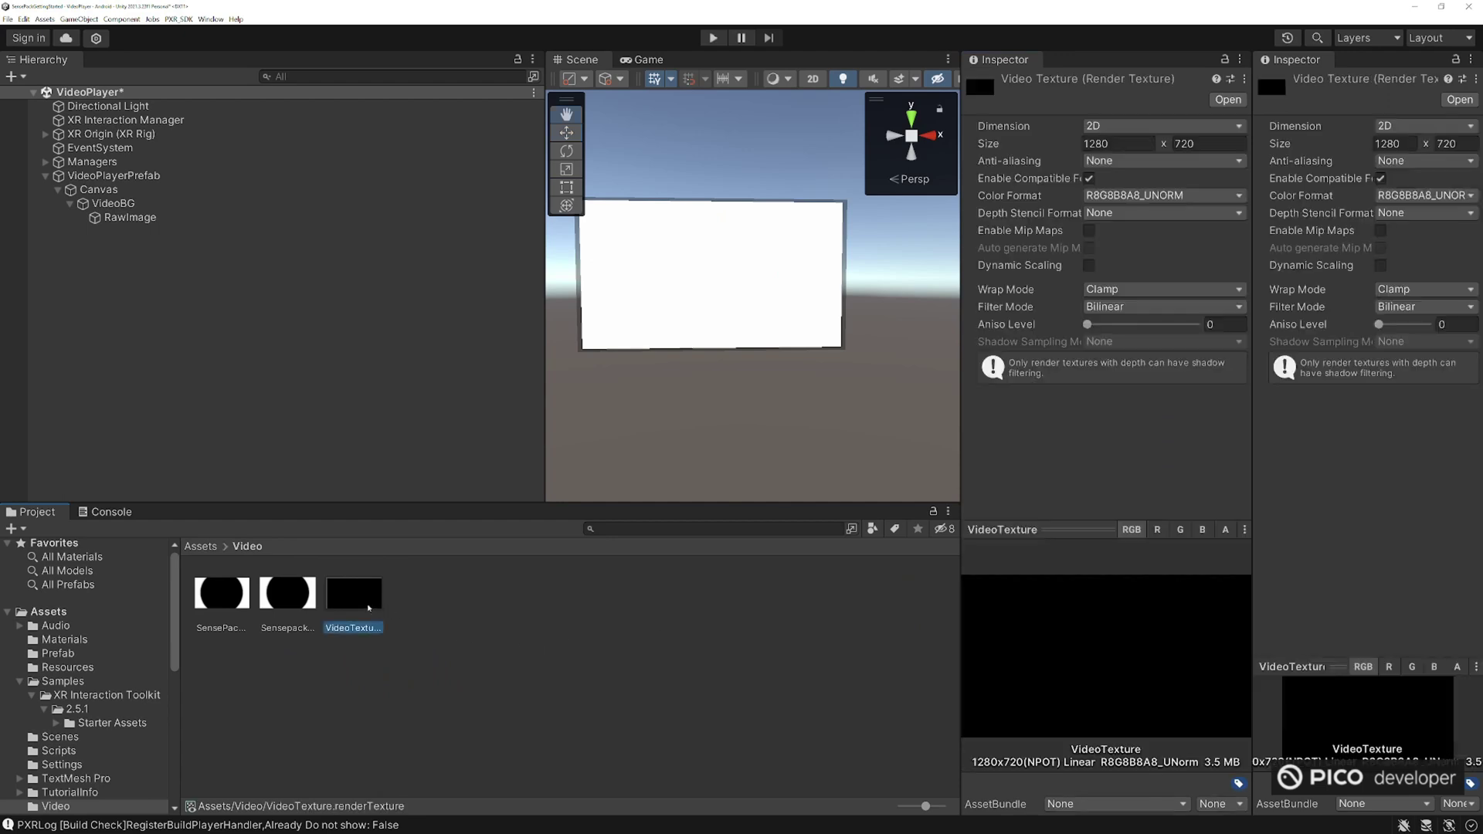
right_click(366, 611)
click(394, 358)
click(766, 443)
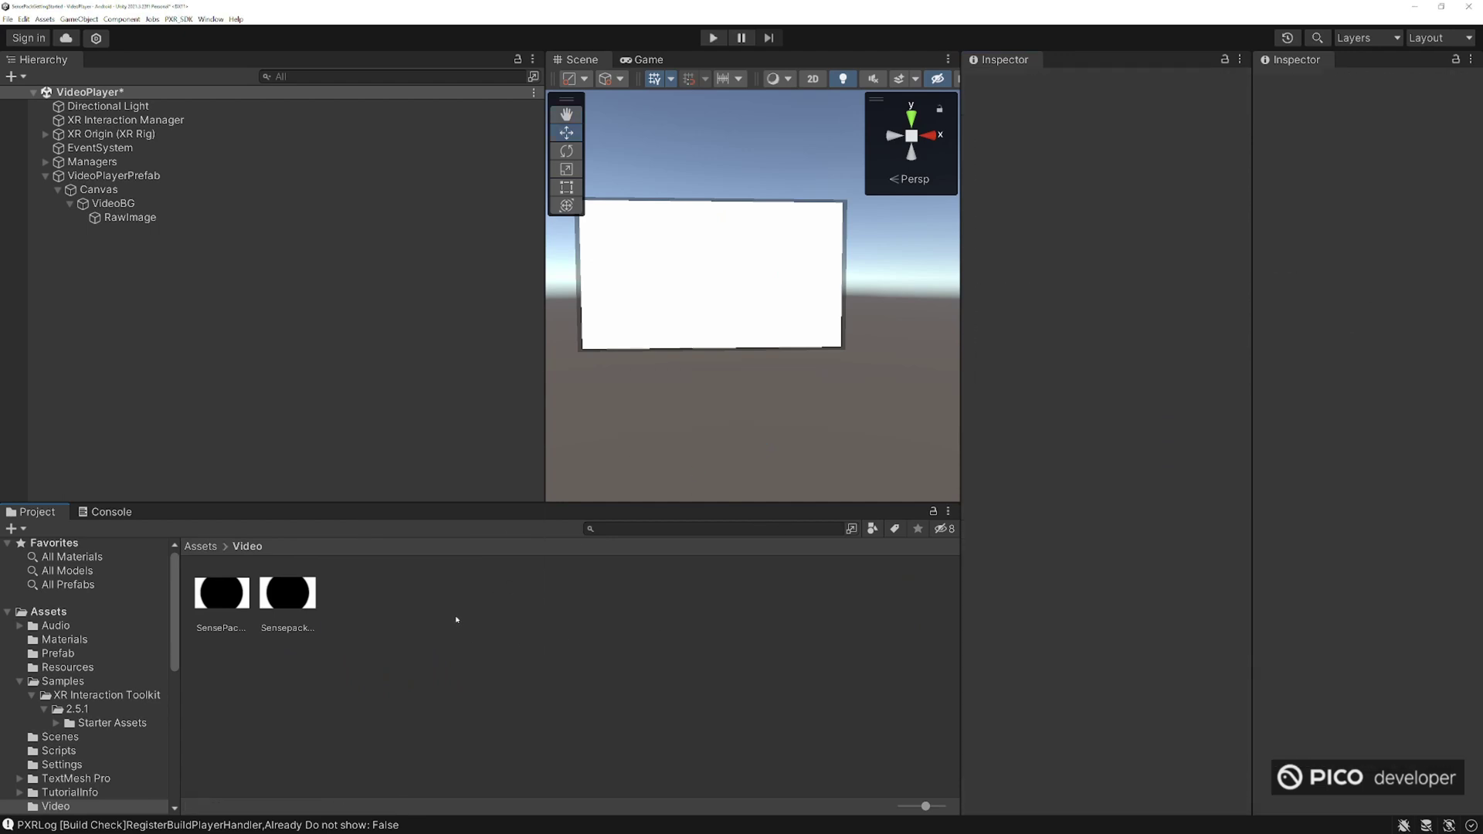
- Browse the Create options for new assets in the Video folder
right_click(454, 617)
mouse_move(543, 335)
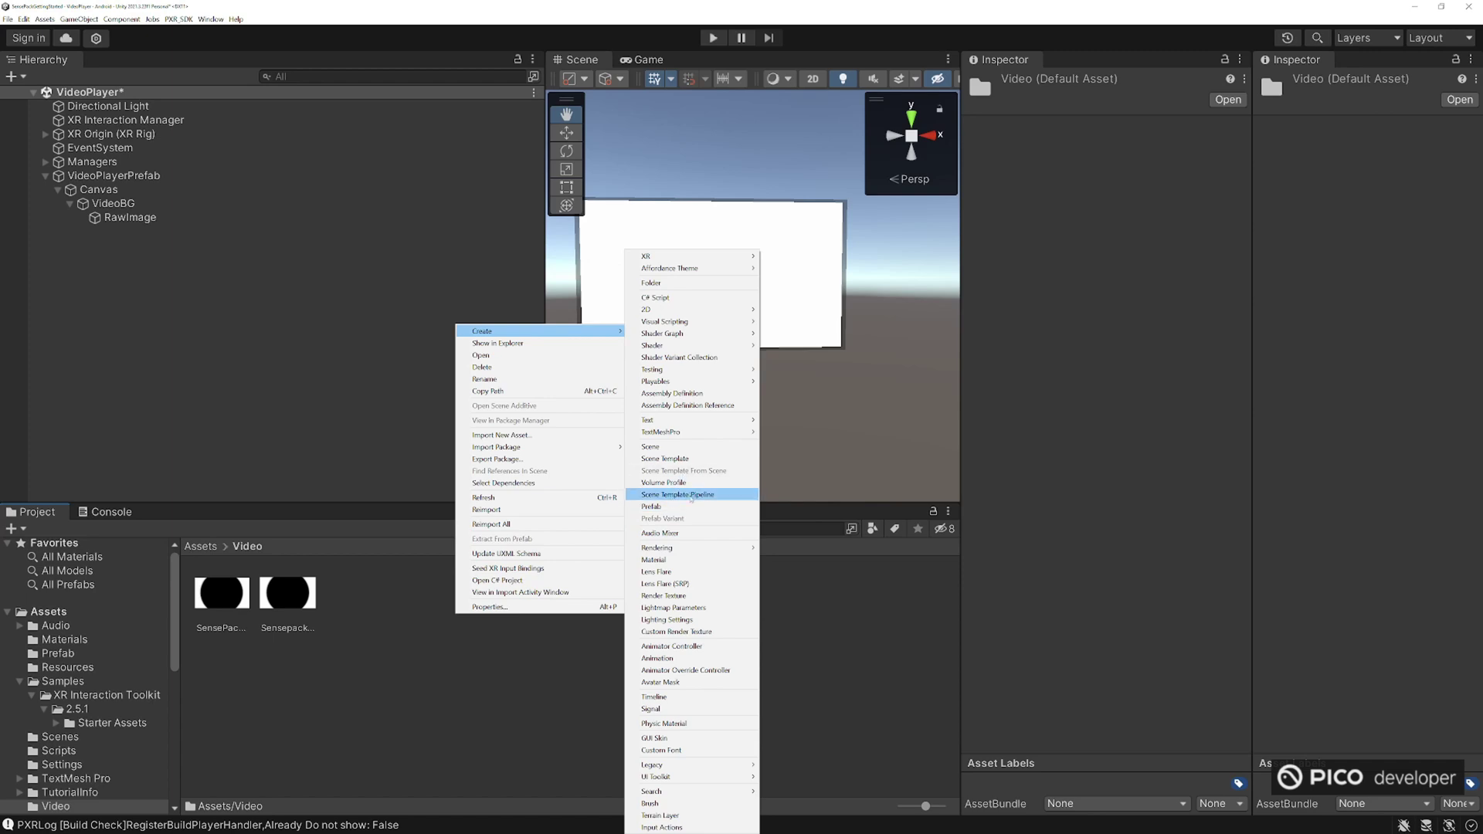
mouse_move(736, 552)
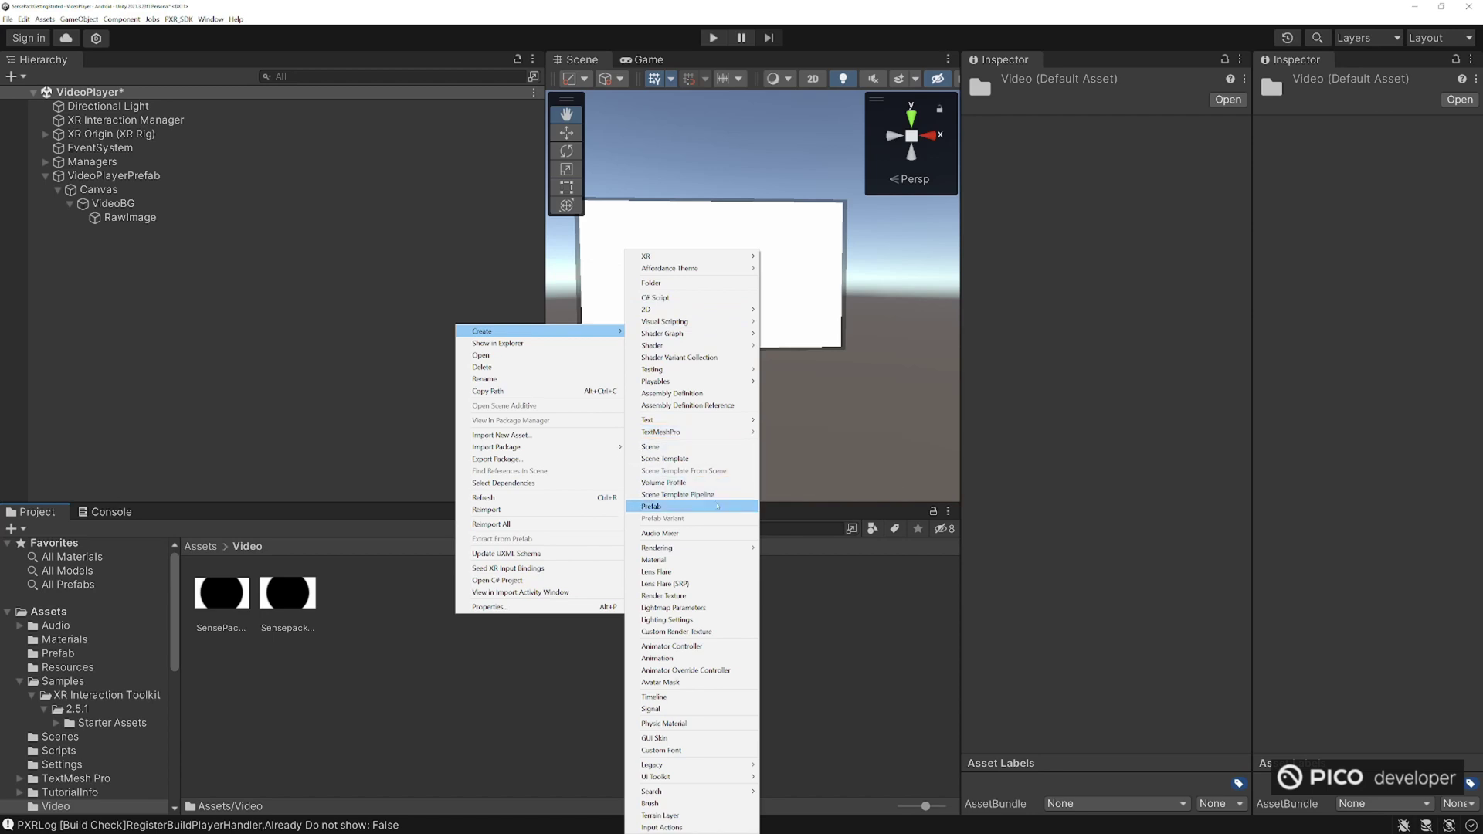
mouse_move(716, 551)
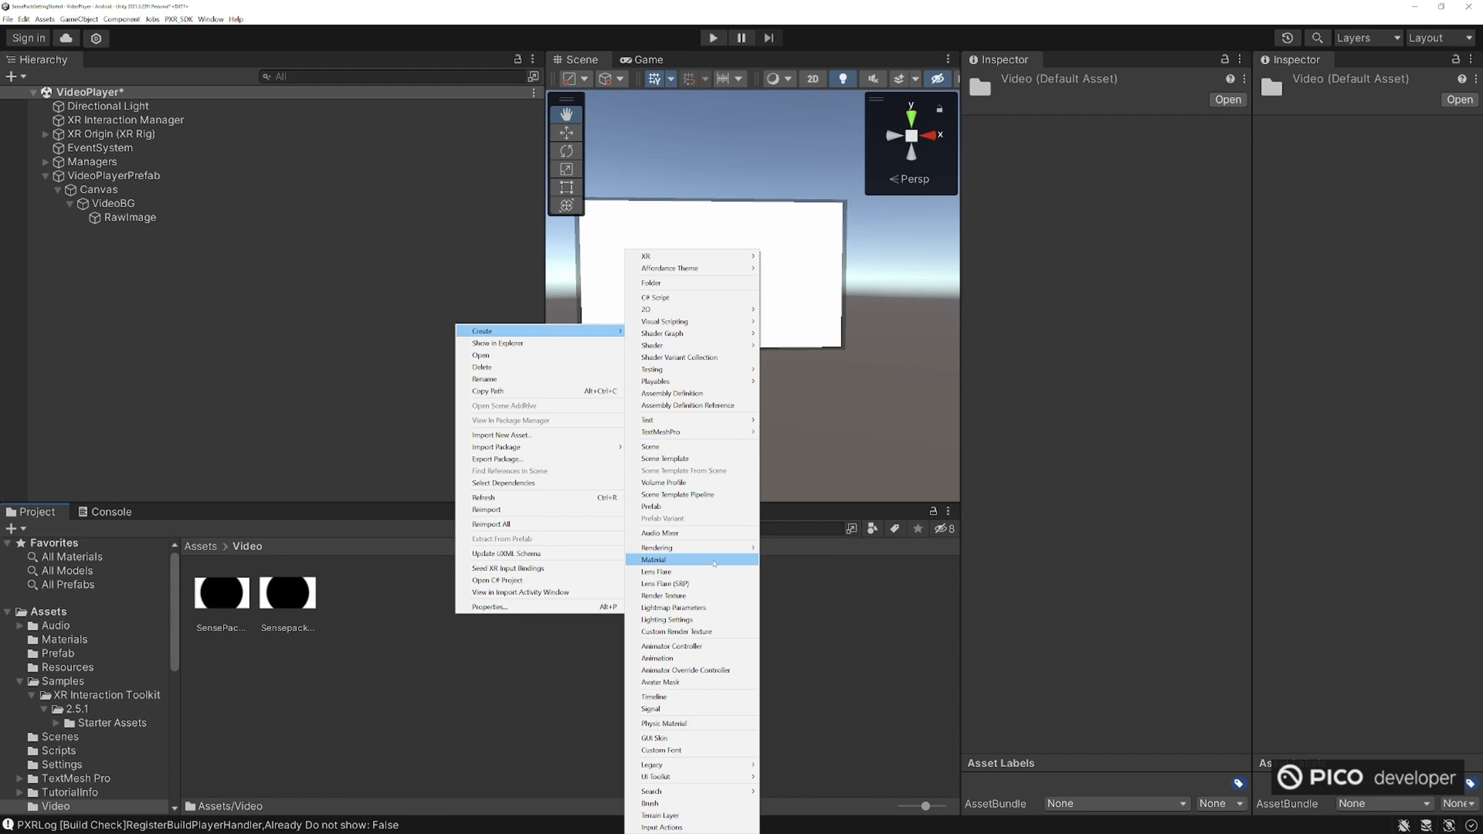
mouse_move(742, 322)
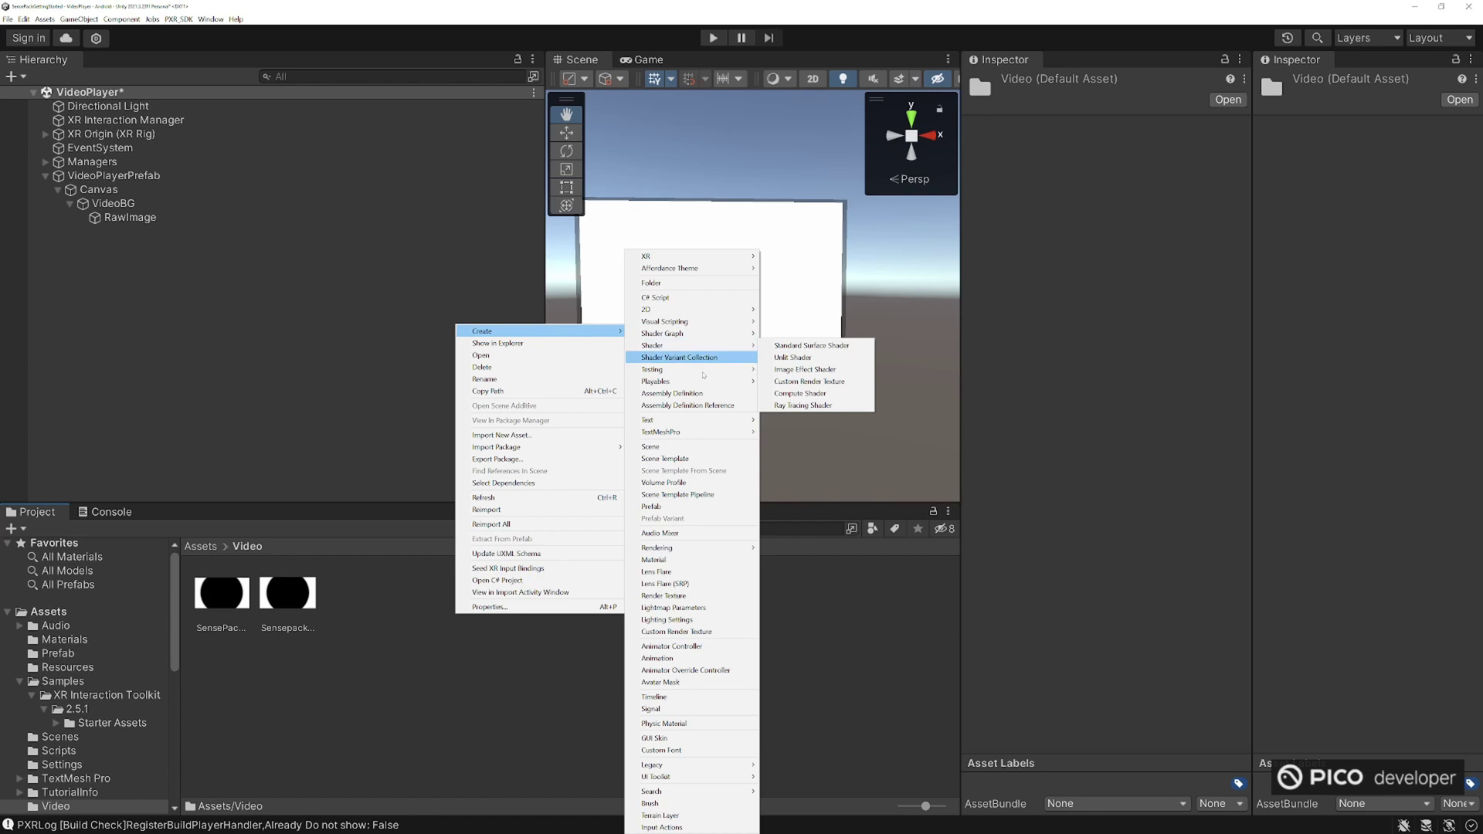
- Create a Render Texture asset in Assets/Video and name it VideoTexture
click(374, 599)
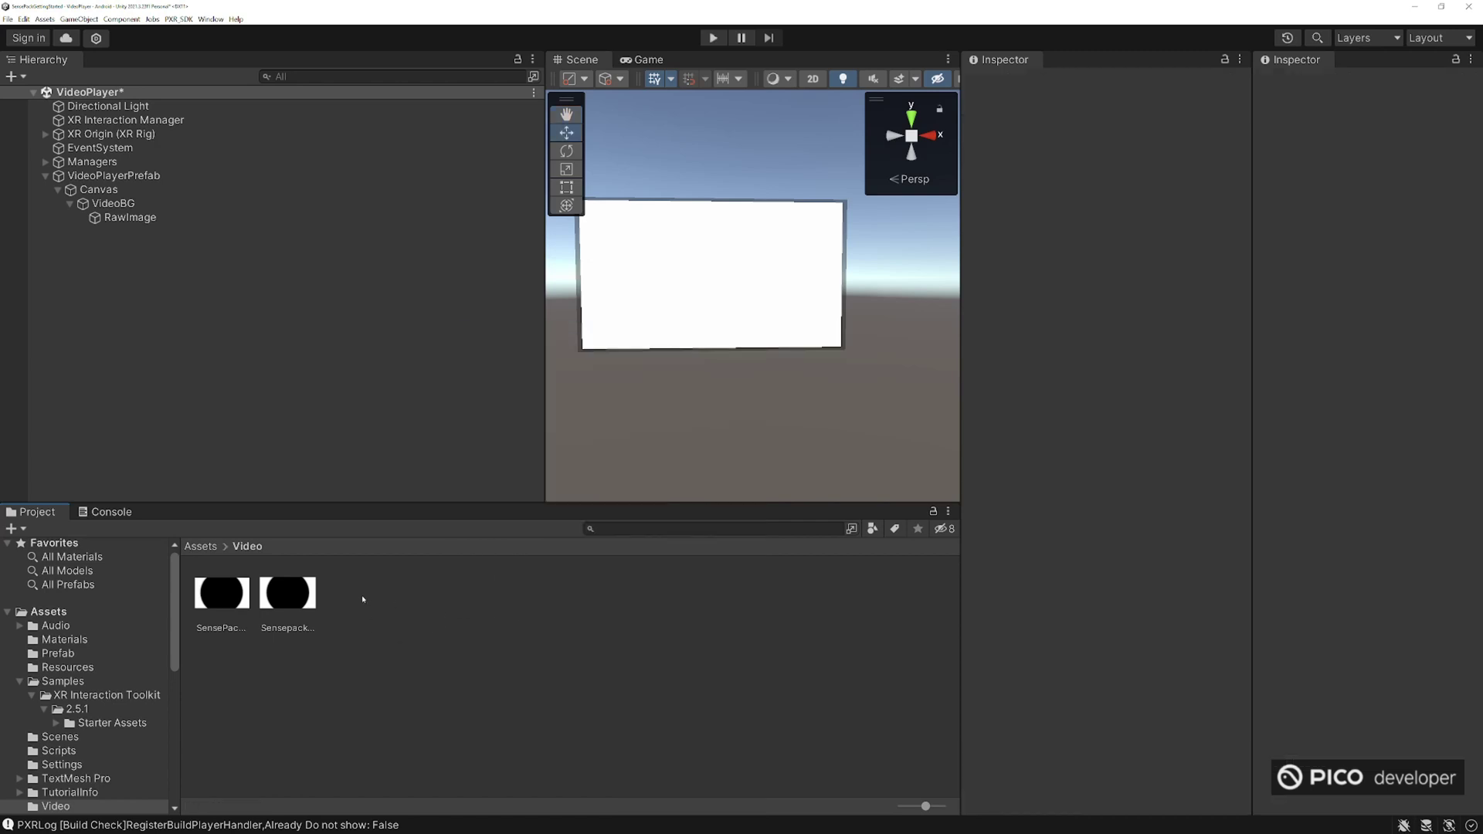
right_click(362, 595)
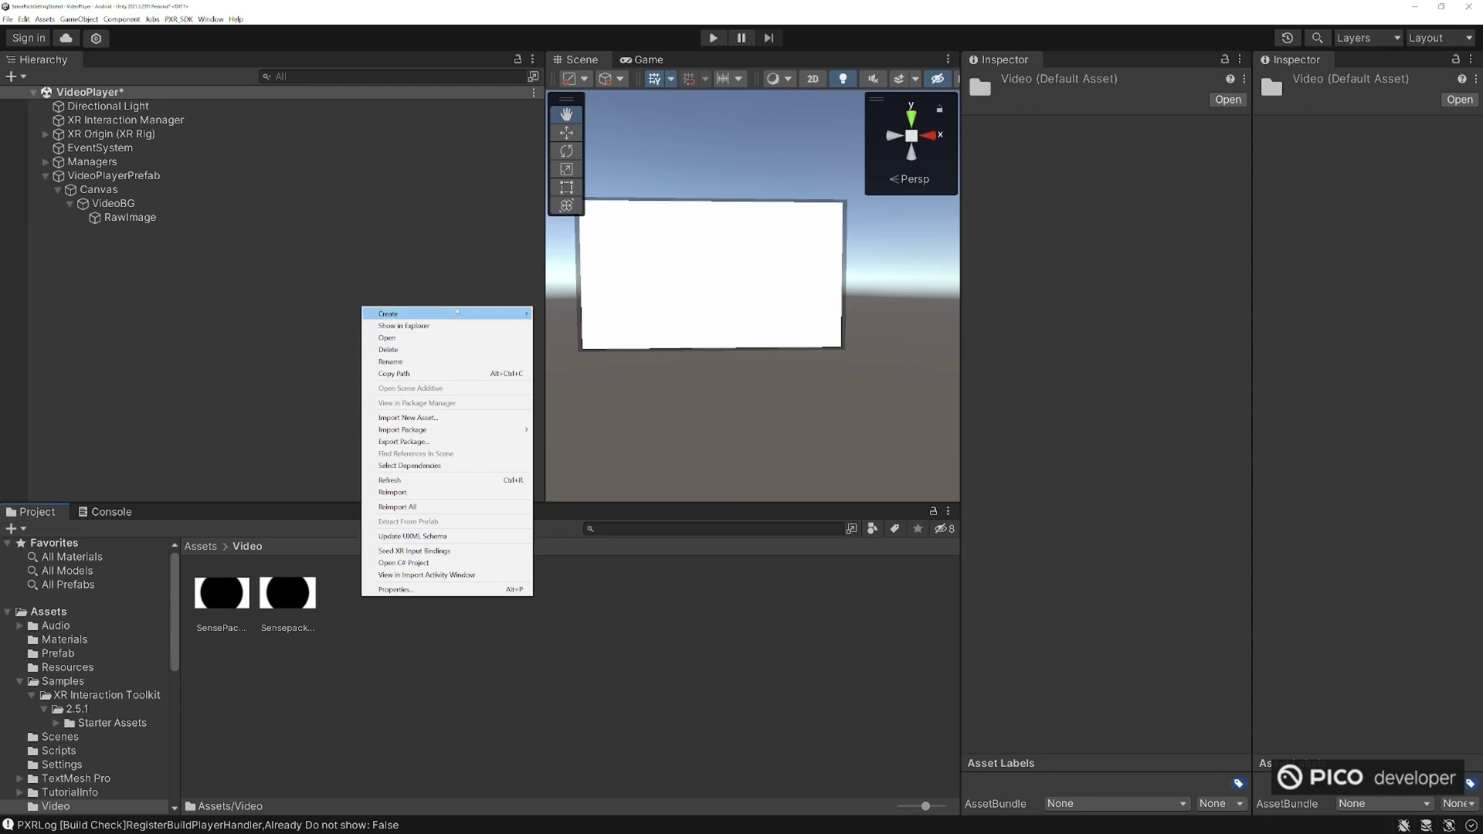
mouse_move(464, 314)
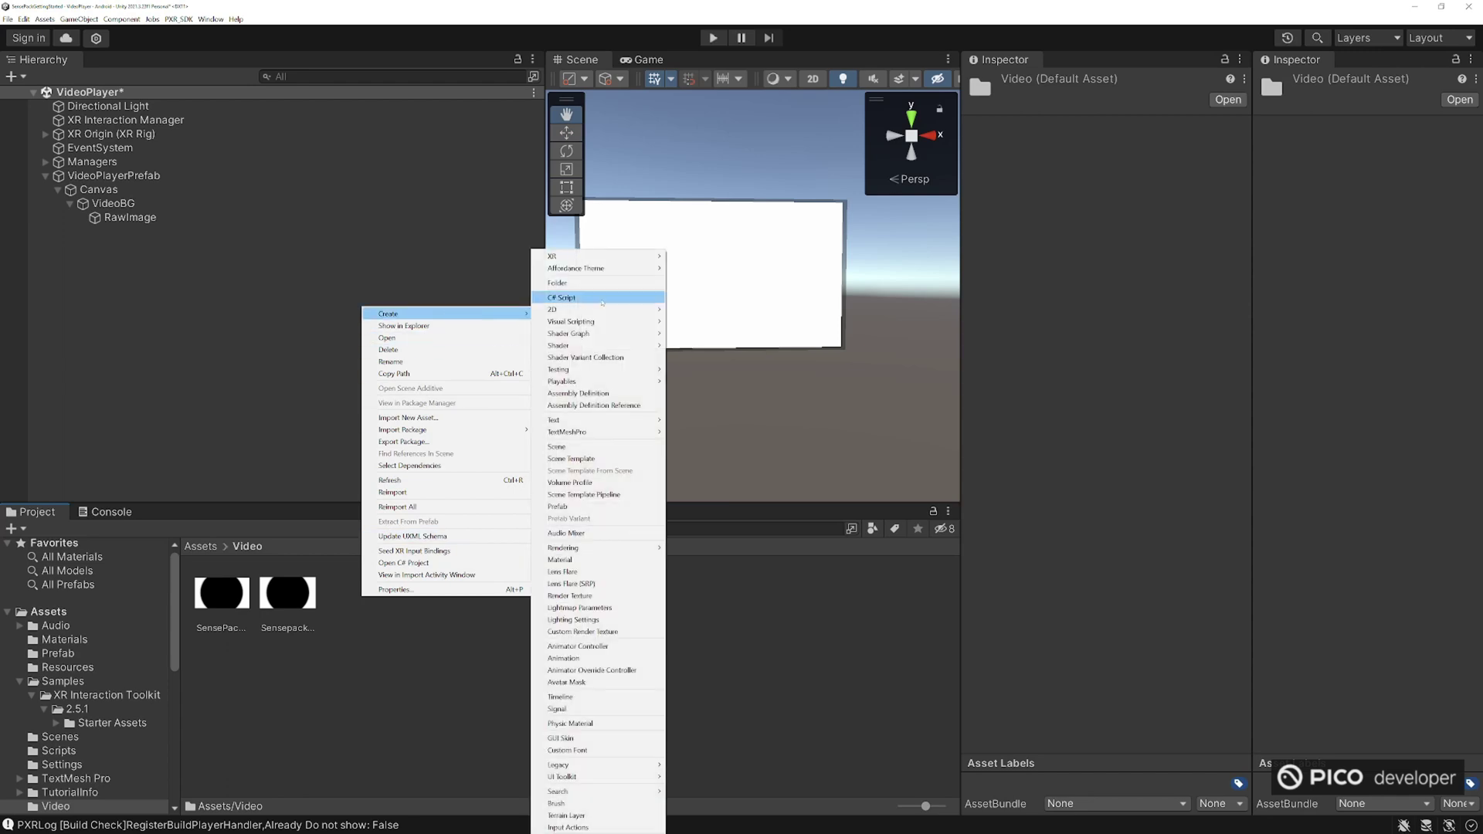
click(589, 596)
text(Video)
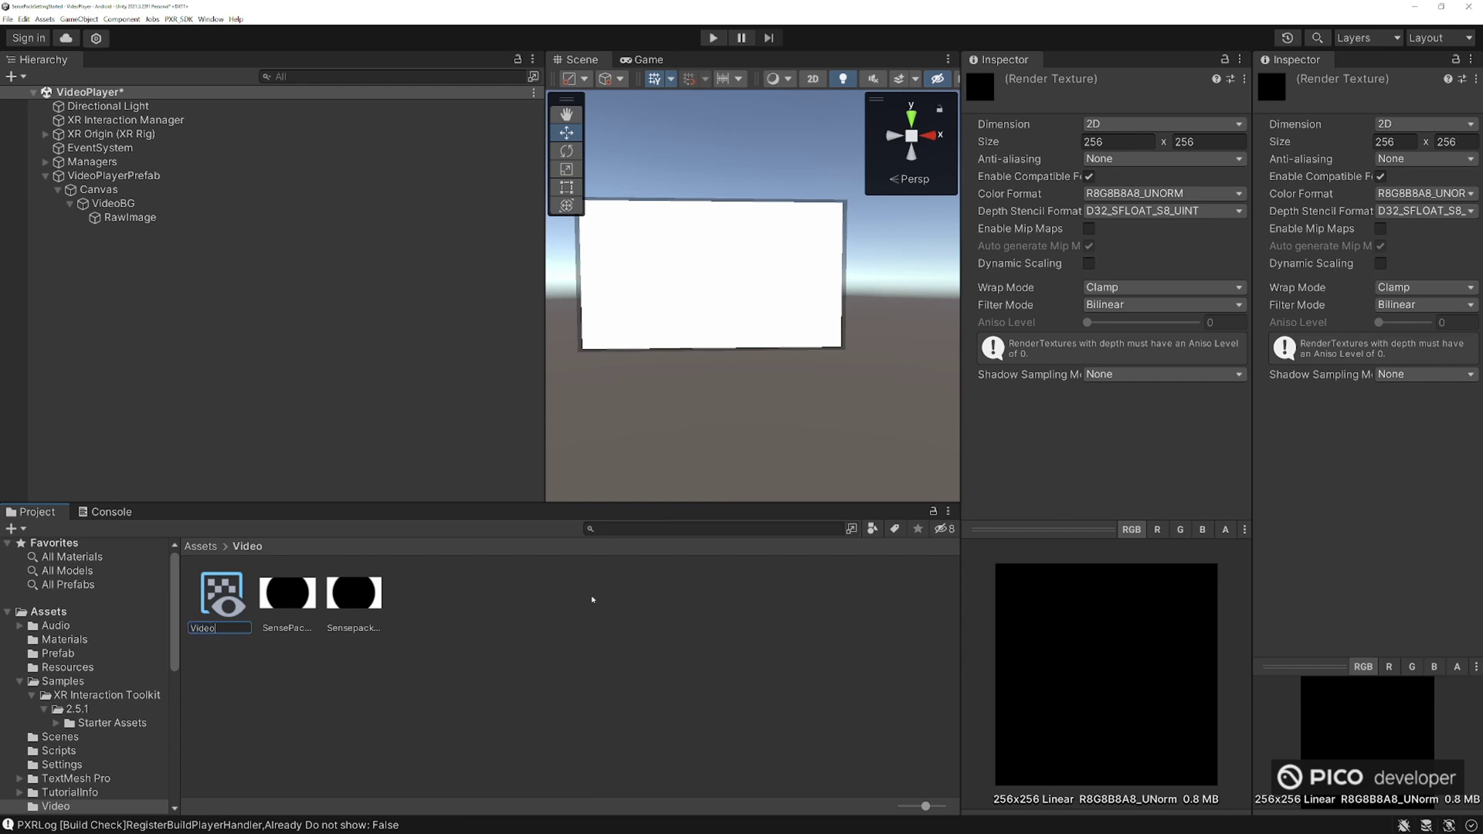
text(Texture)
key(Return)
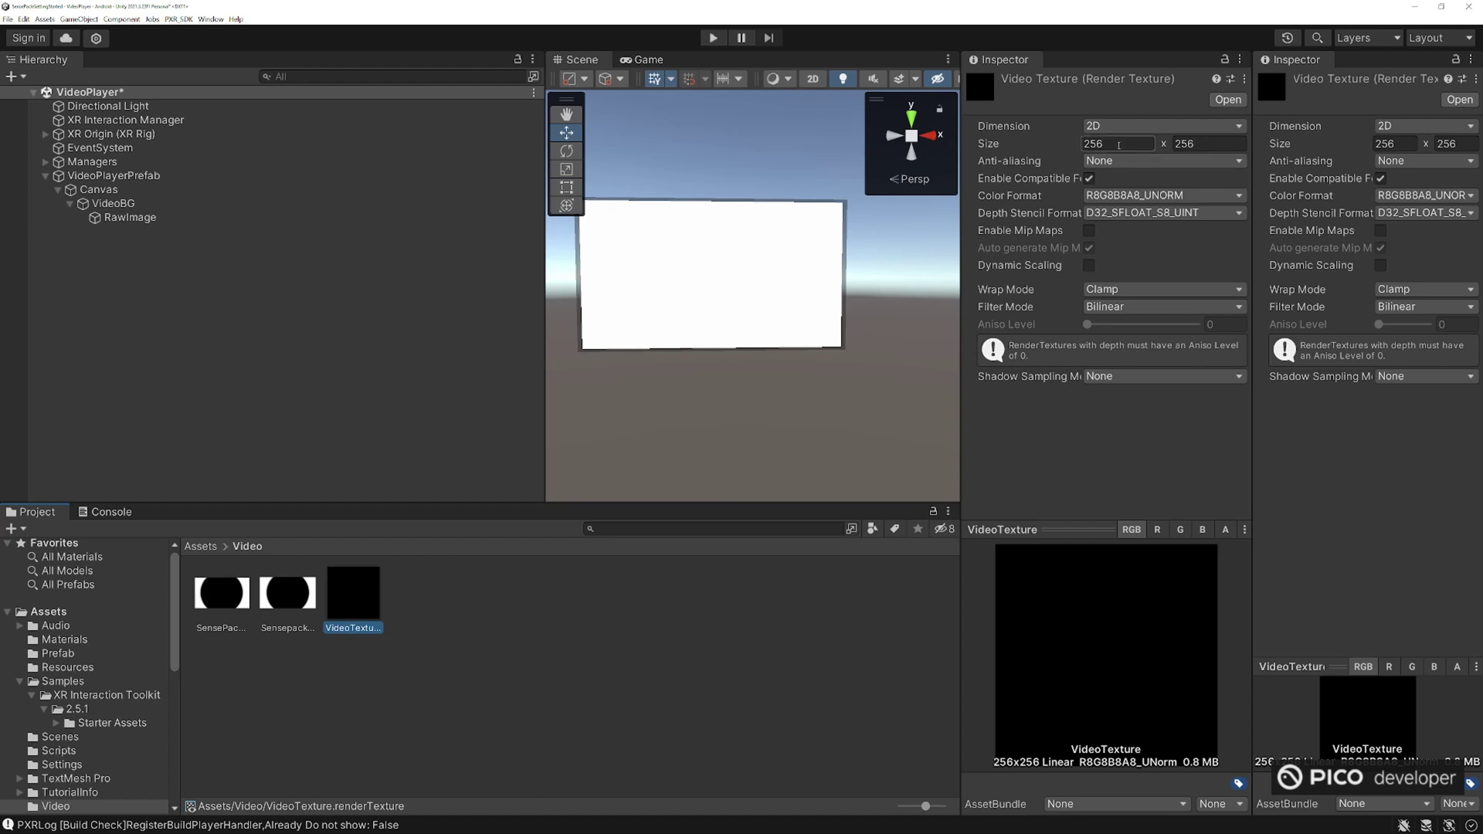
- Check the SensePackUnity2 clip's source info to confirm it is 1280x720
click(288, 595)
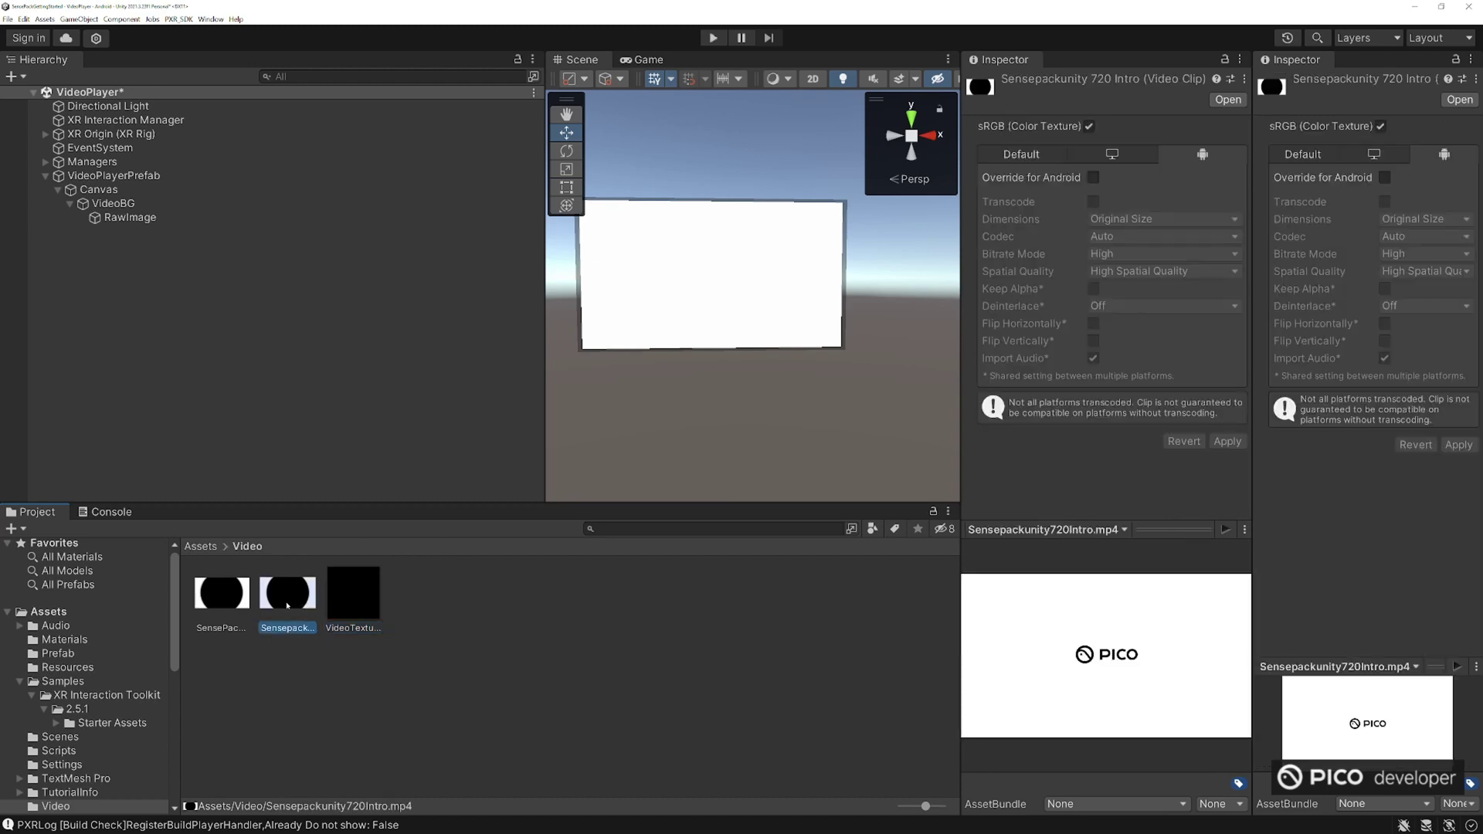
click(214, 594)
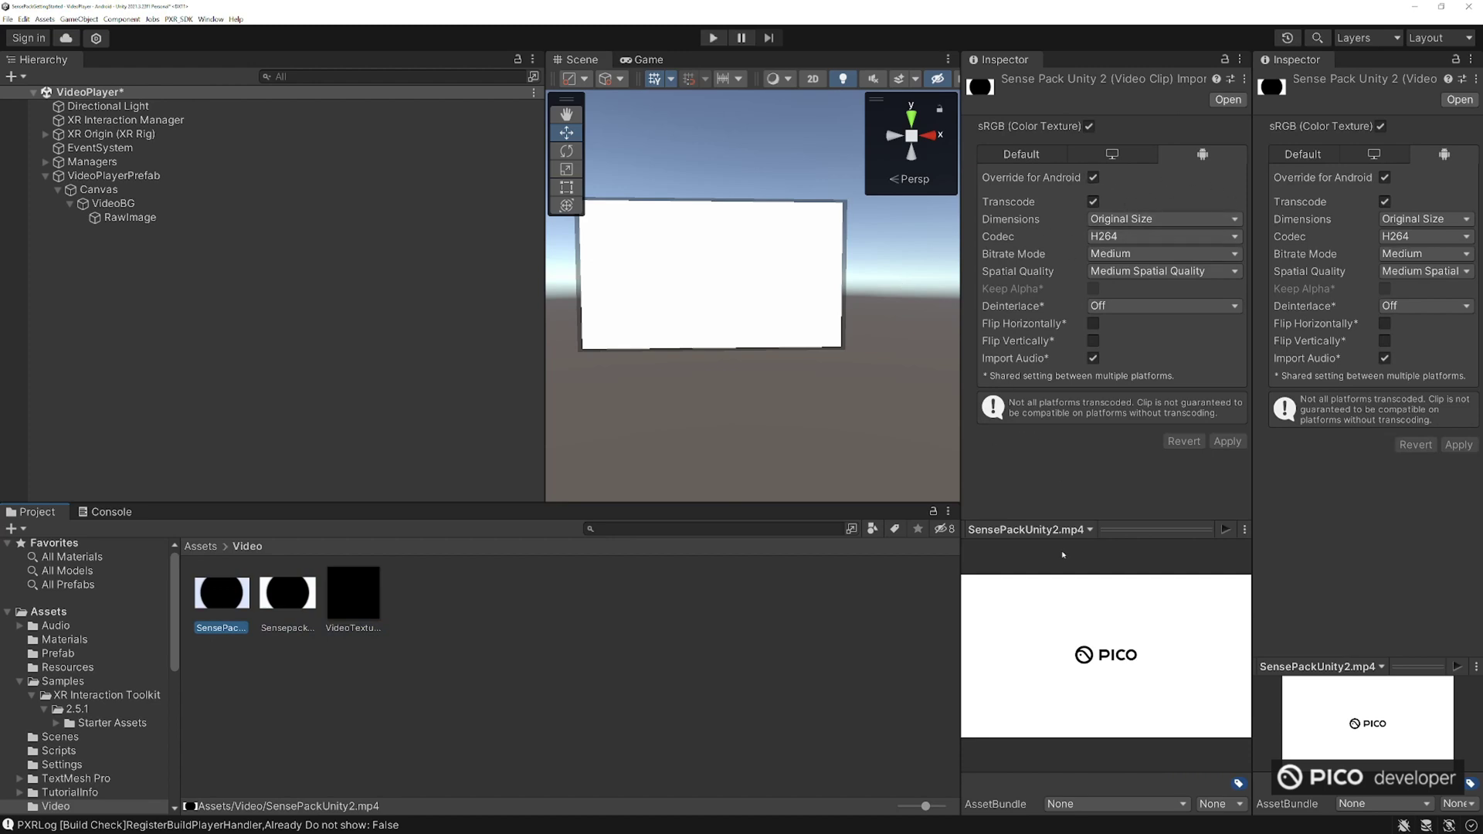
click(1081, 532)
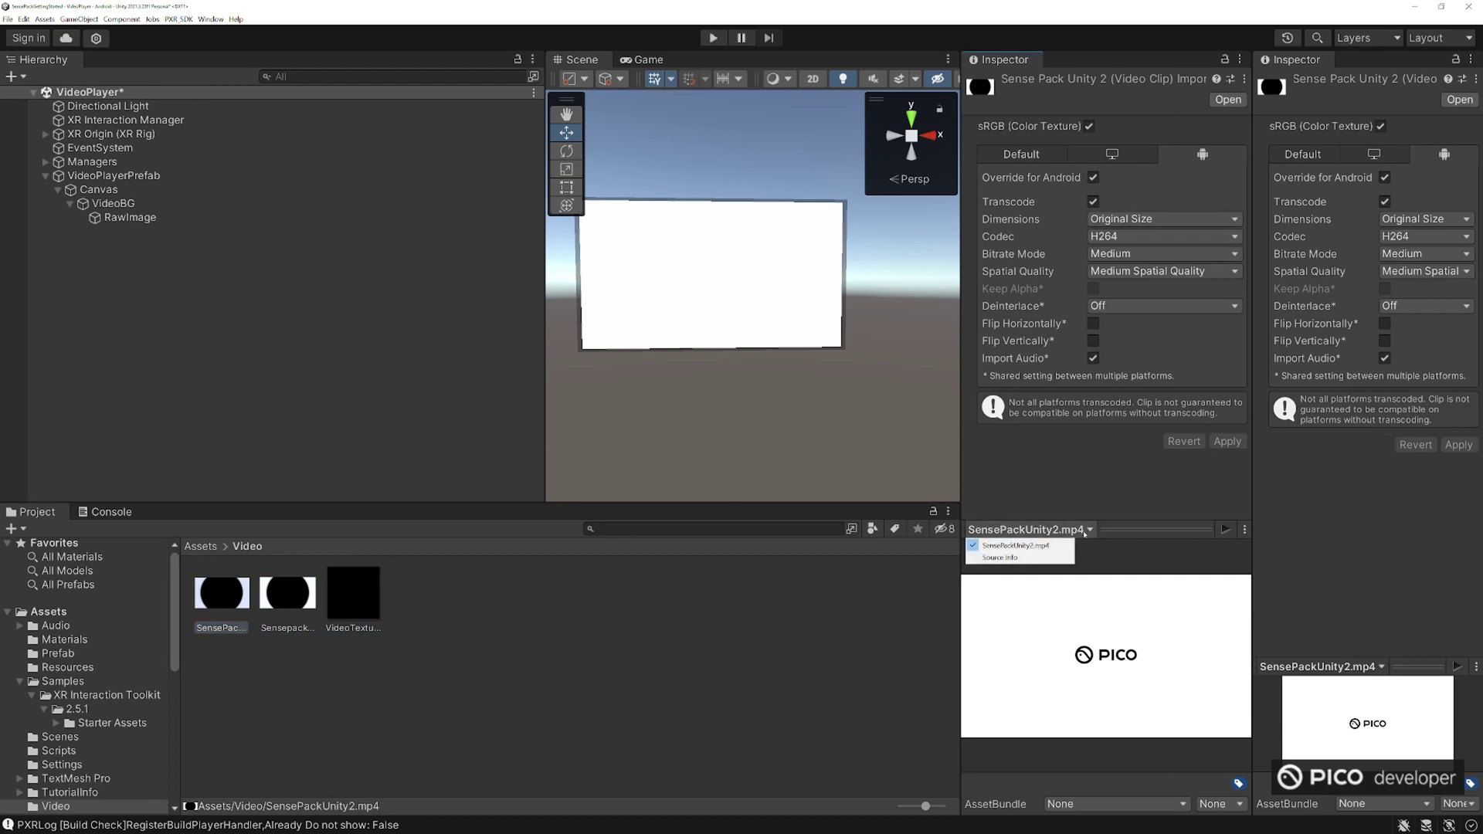
click(1028, 559)
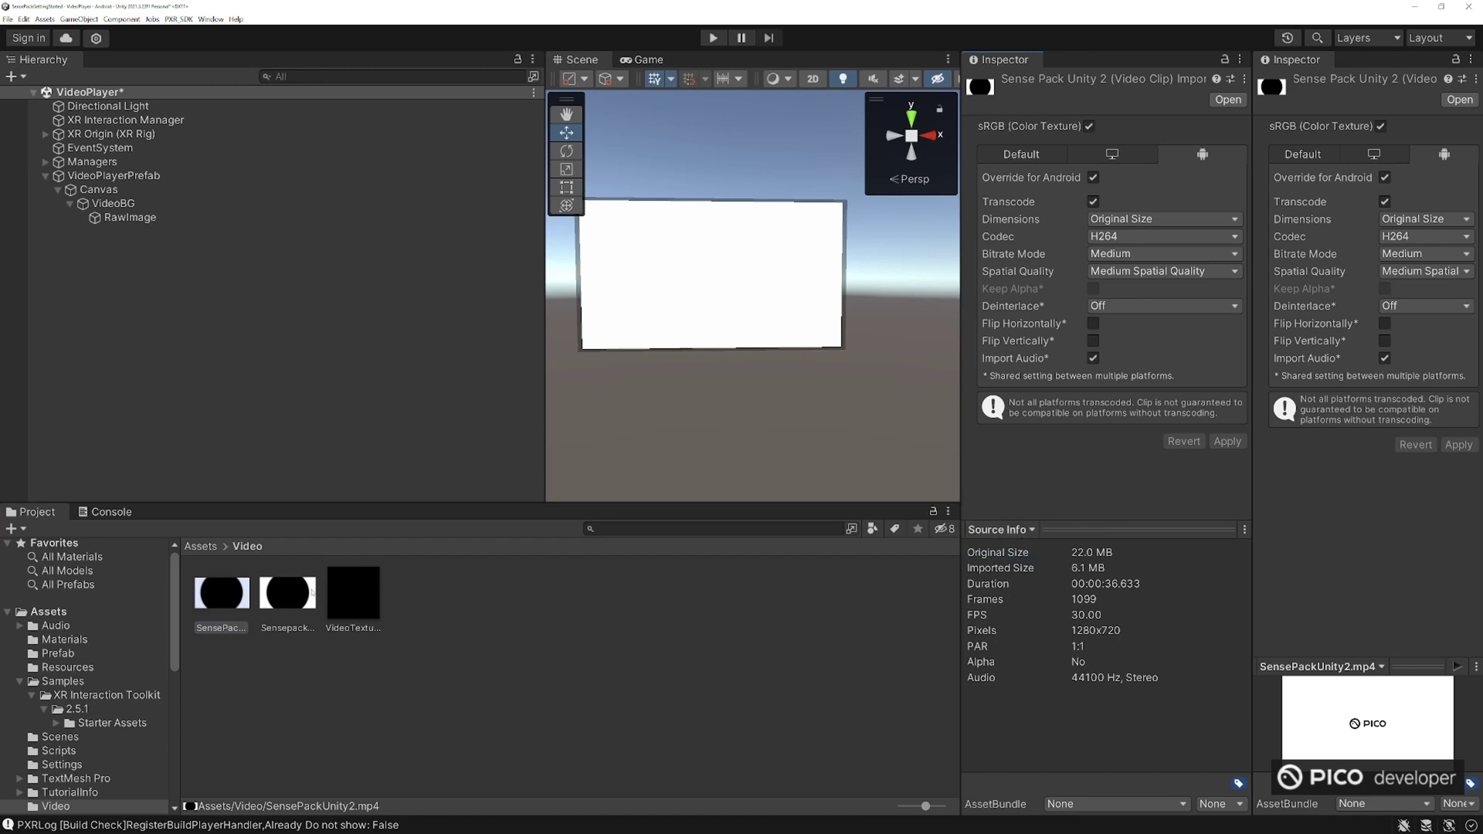
- Set the VideoTexture render texture width to 1280 and its depth stencil format to None
click(353, 592)
click(1119, 143)
text(1)
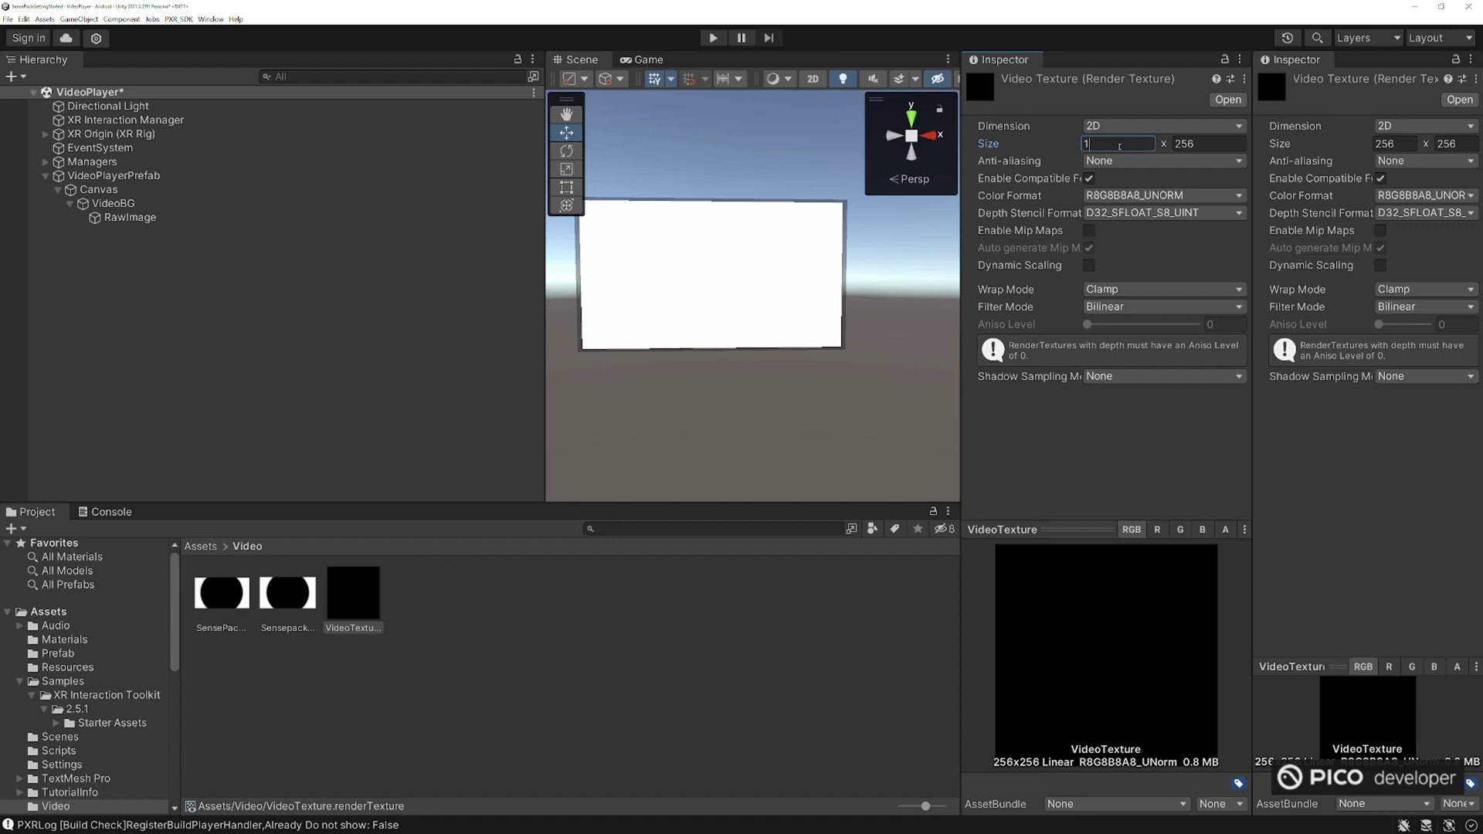
text(280)
key(Tab)
text(720)
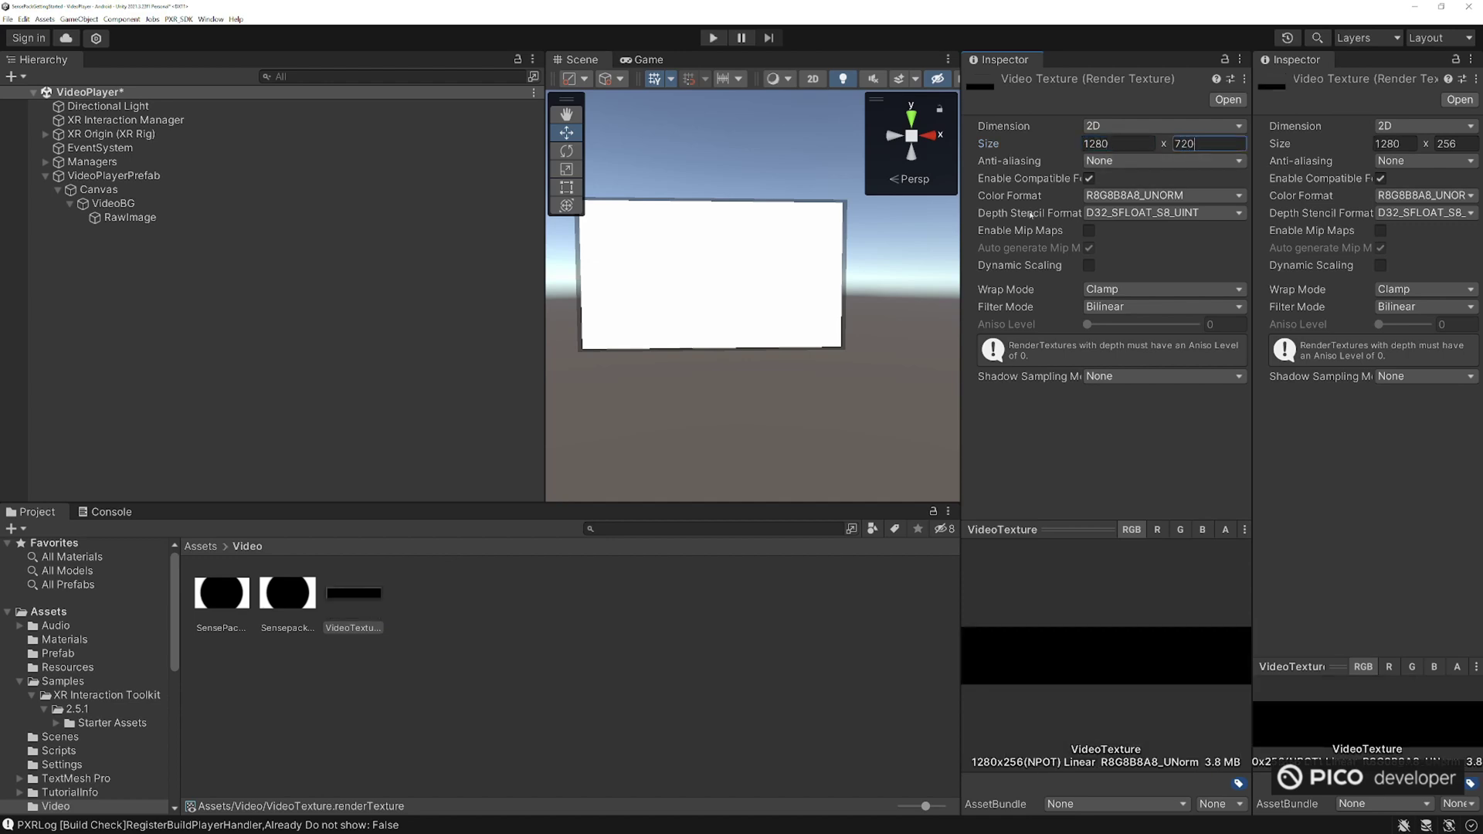
click(1120, 213)
click(1120, 235)
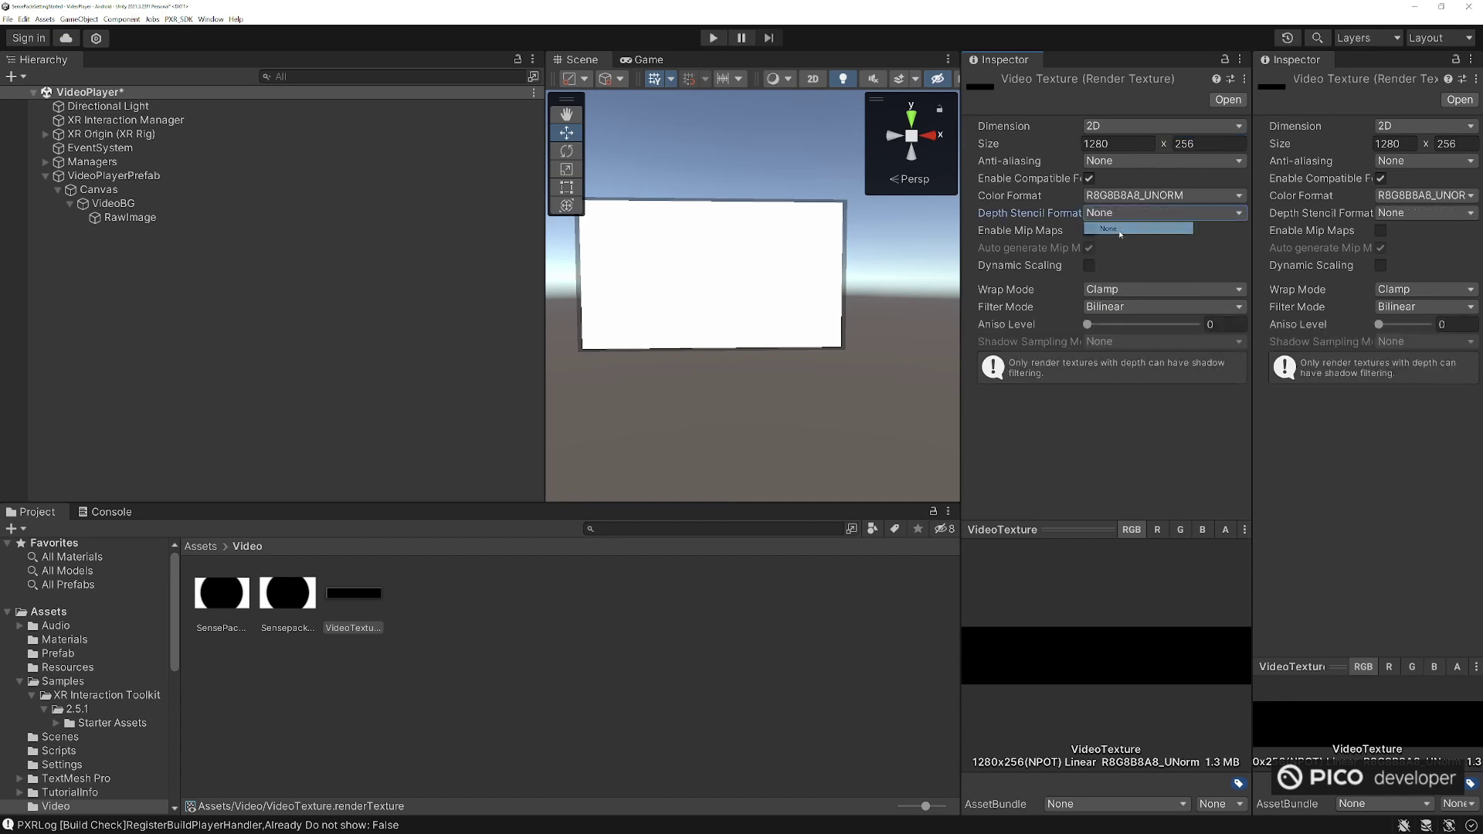
click(233, 605)
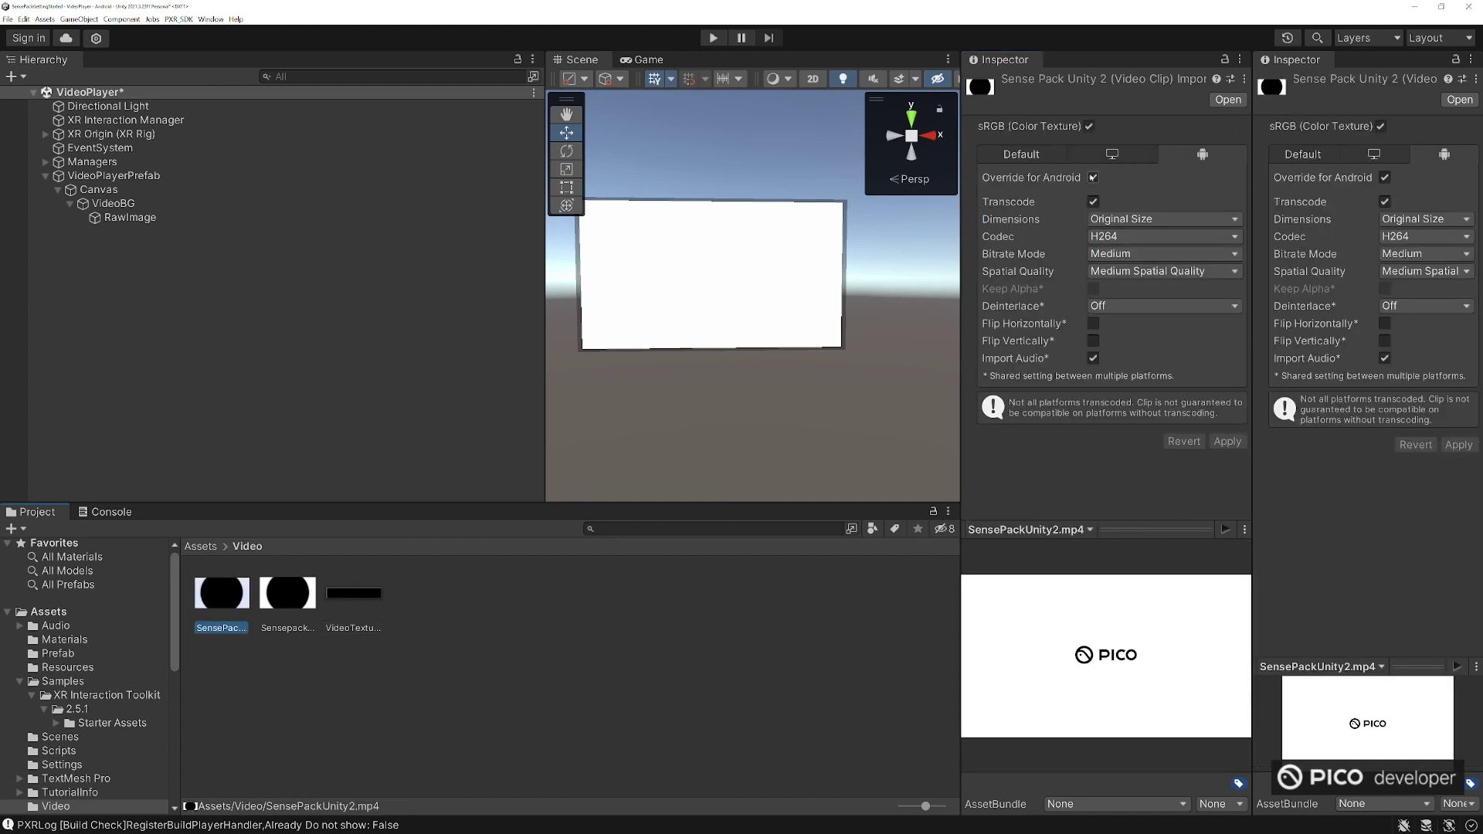
click(1092, 177)
click(1094, 177)
click(1109, 238)
click(1122, 264)
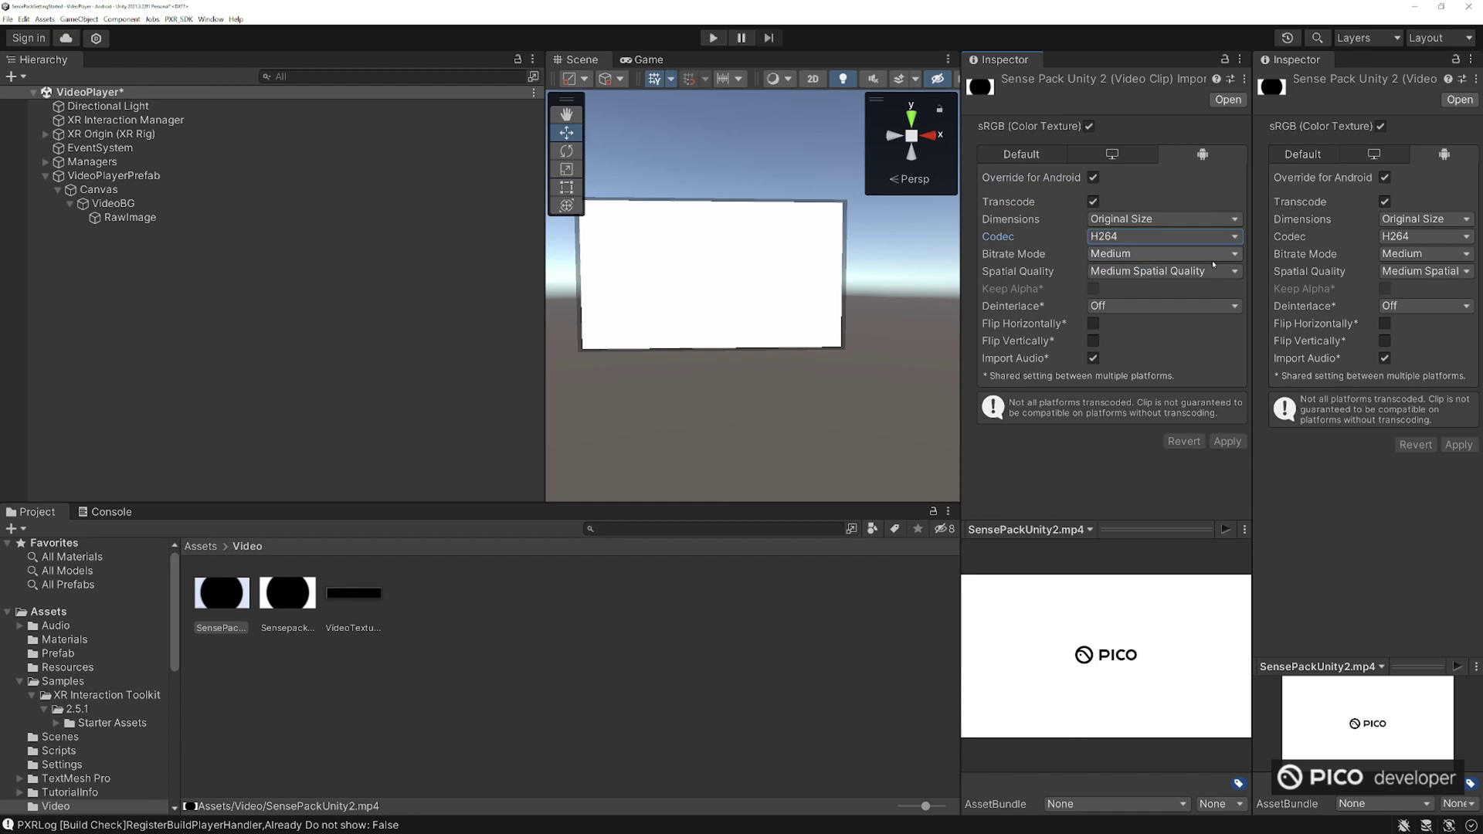
click(1112, 254)
click(1115, 277)
click(1115, 271)
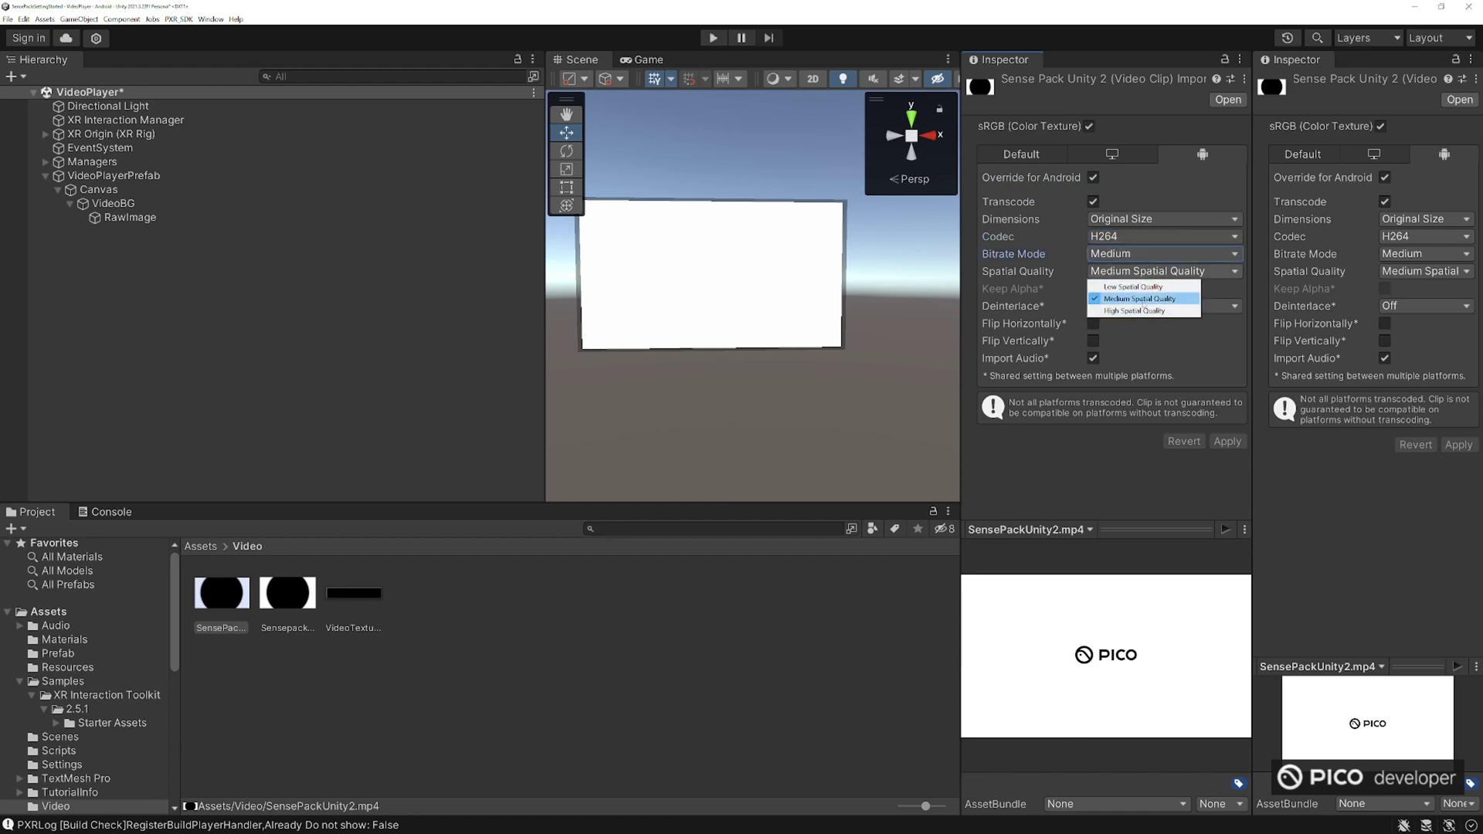
click(1115, 298)
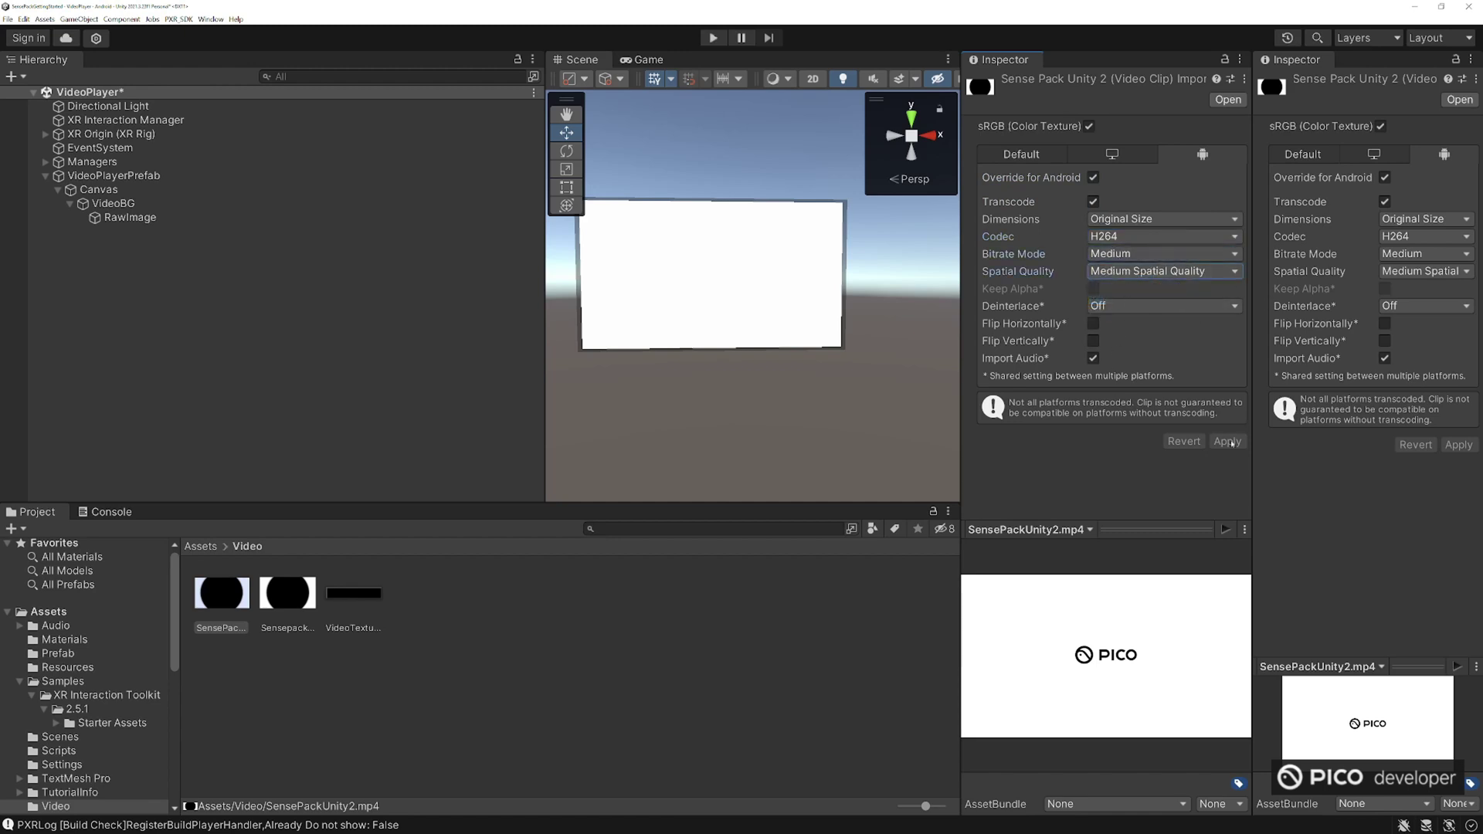
click(354, 595)
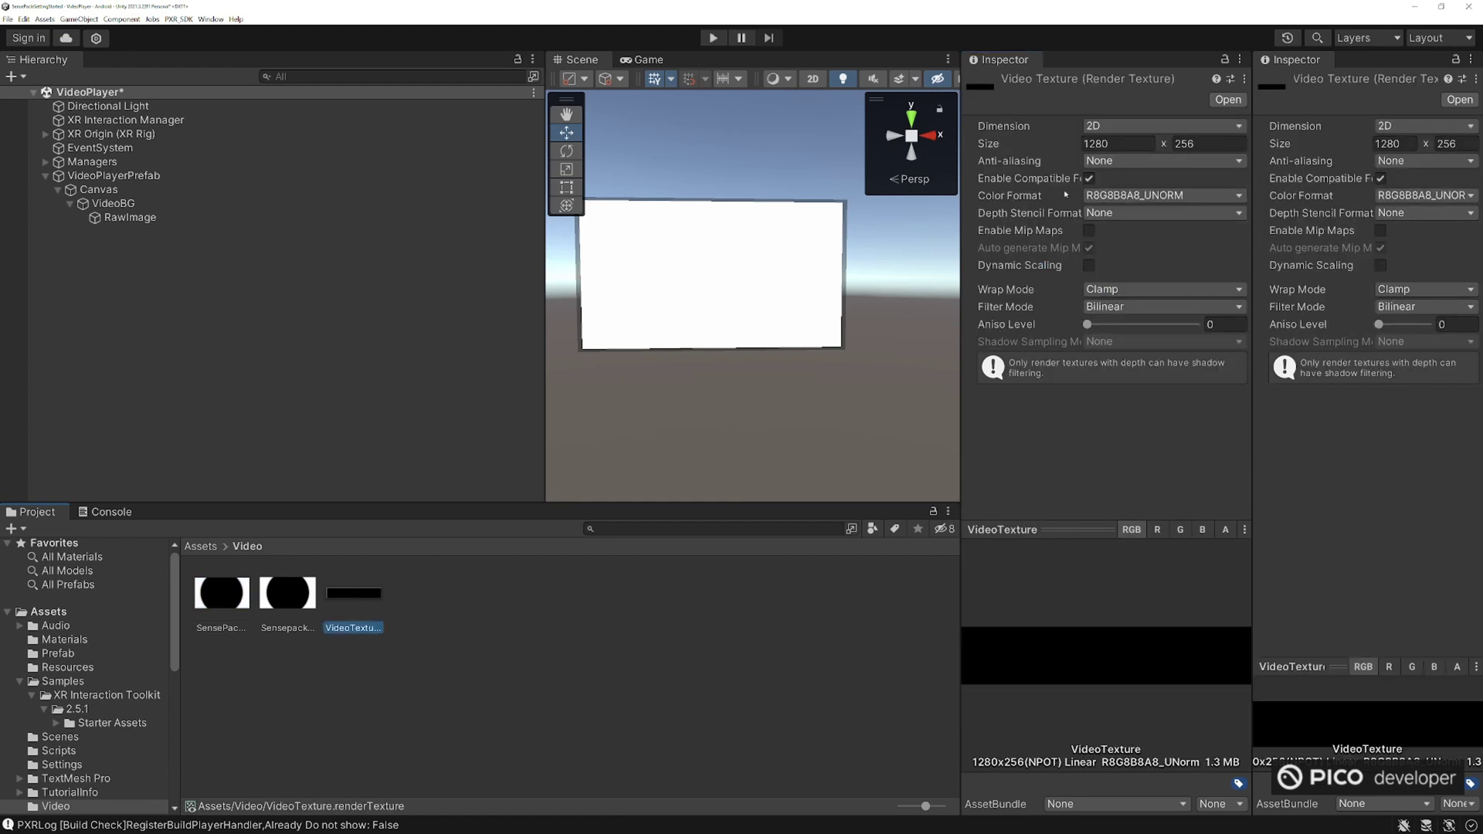
- Rename the RawImage object to VideoPlayer
click(118, 218)
scroll(1073, 422, down, 3)
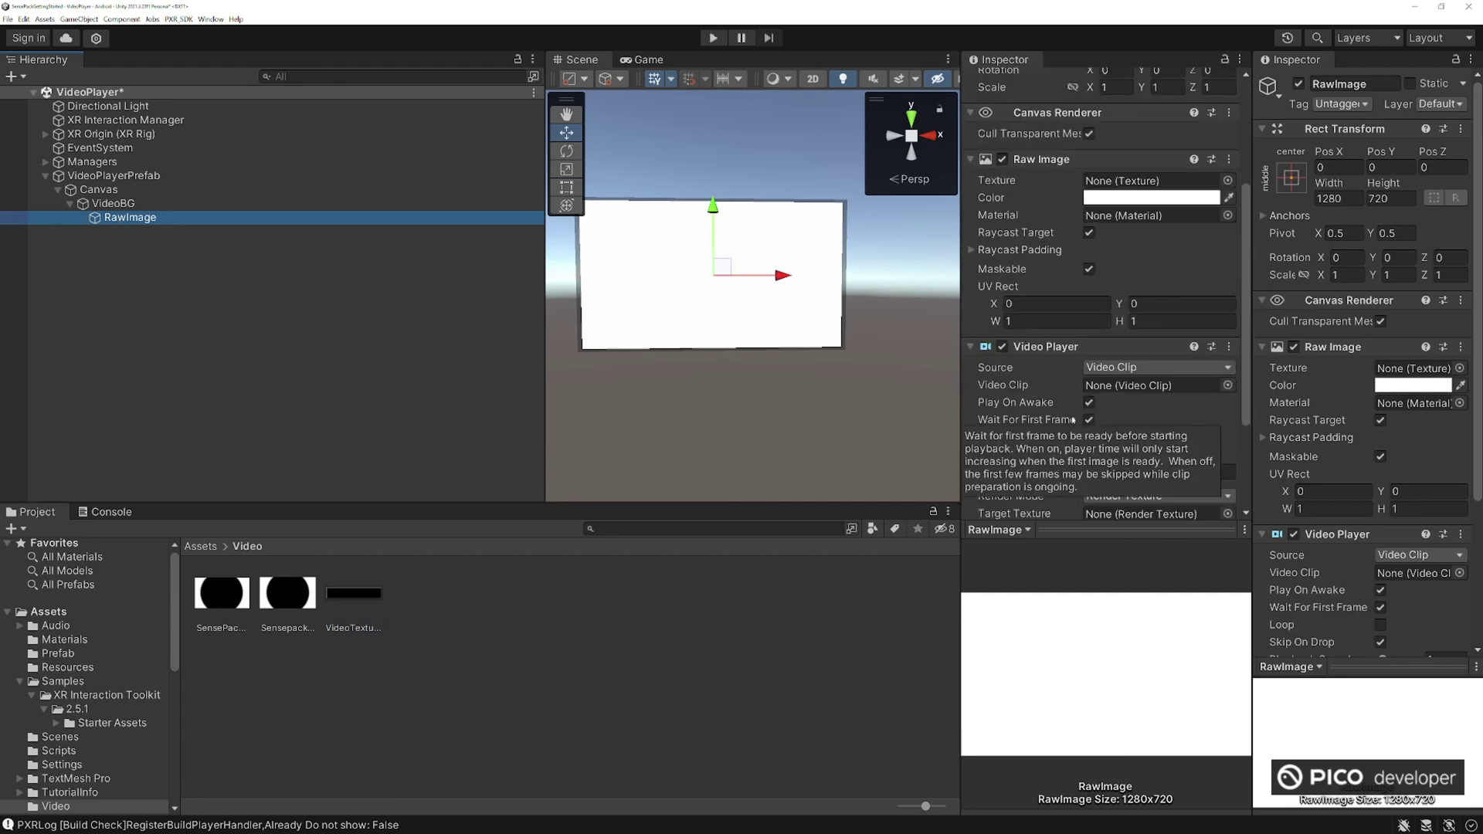
scroll(1073, 422, up, 3)
click(1088, 85)
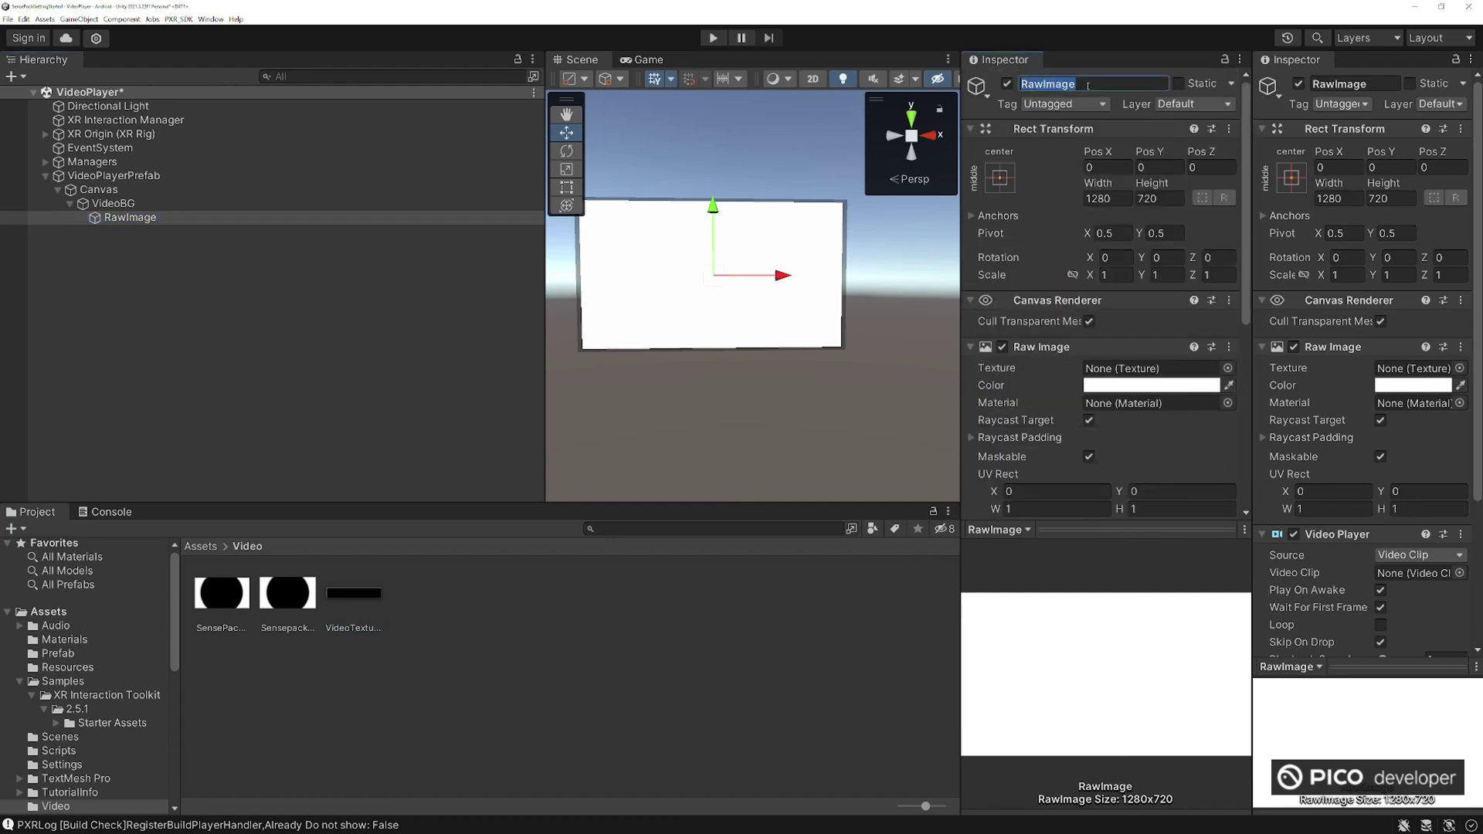
text(VideoPlayer)
key(Return)
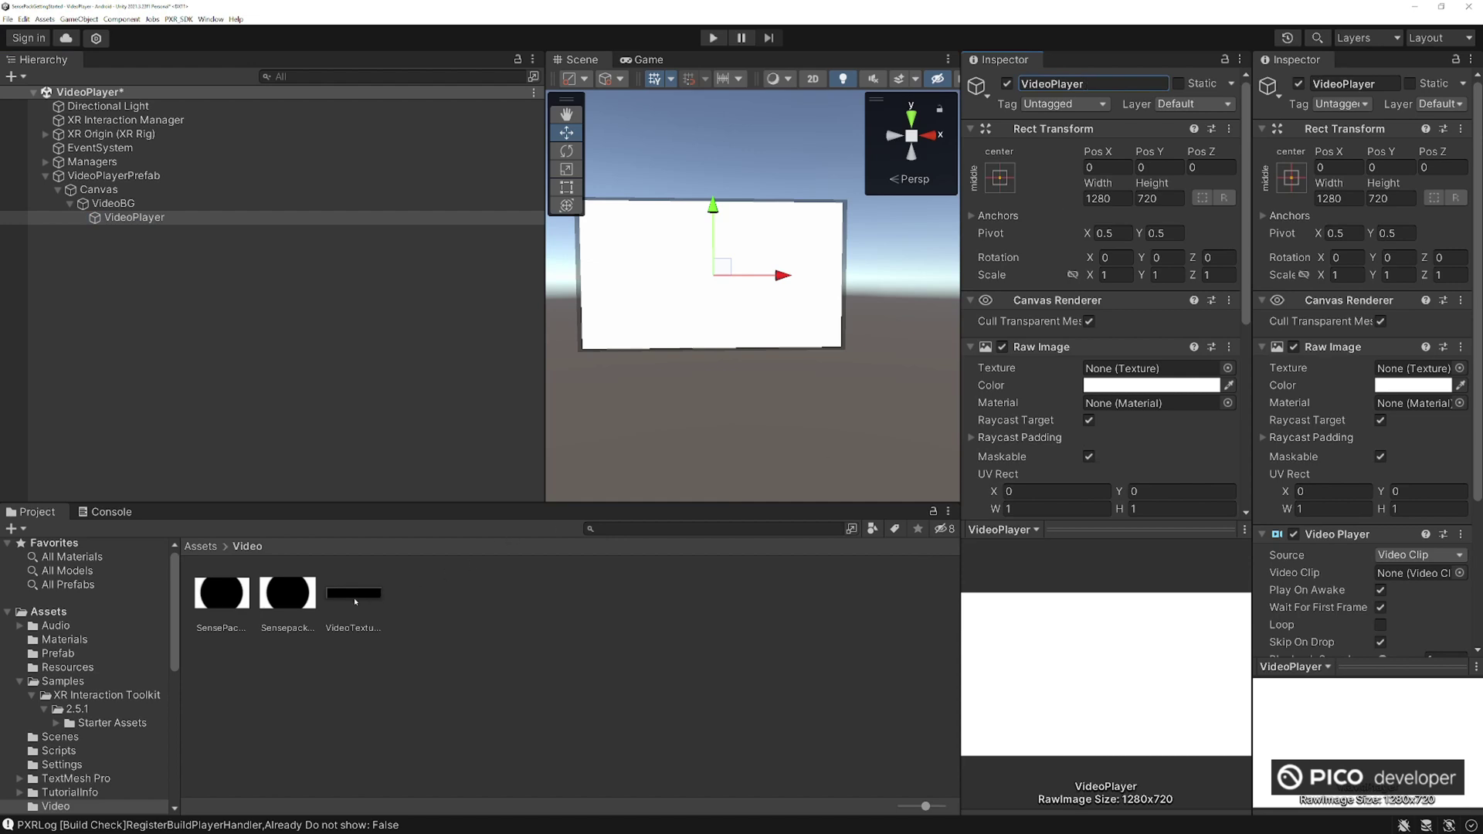
- Assign the SensePackUnity2 clip and VideoTexture as Video Clip, Target Texture and Raw Image texture
click(353, 594)
click(500, 552)
scroll(963, 274, down, 8)
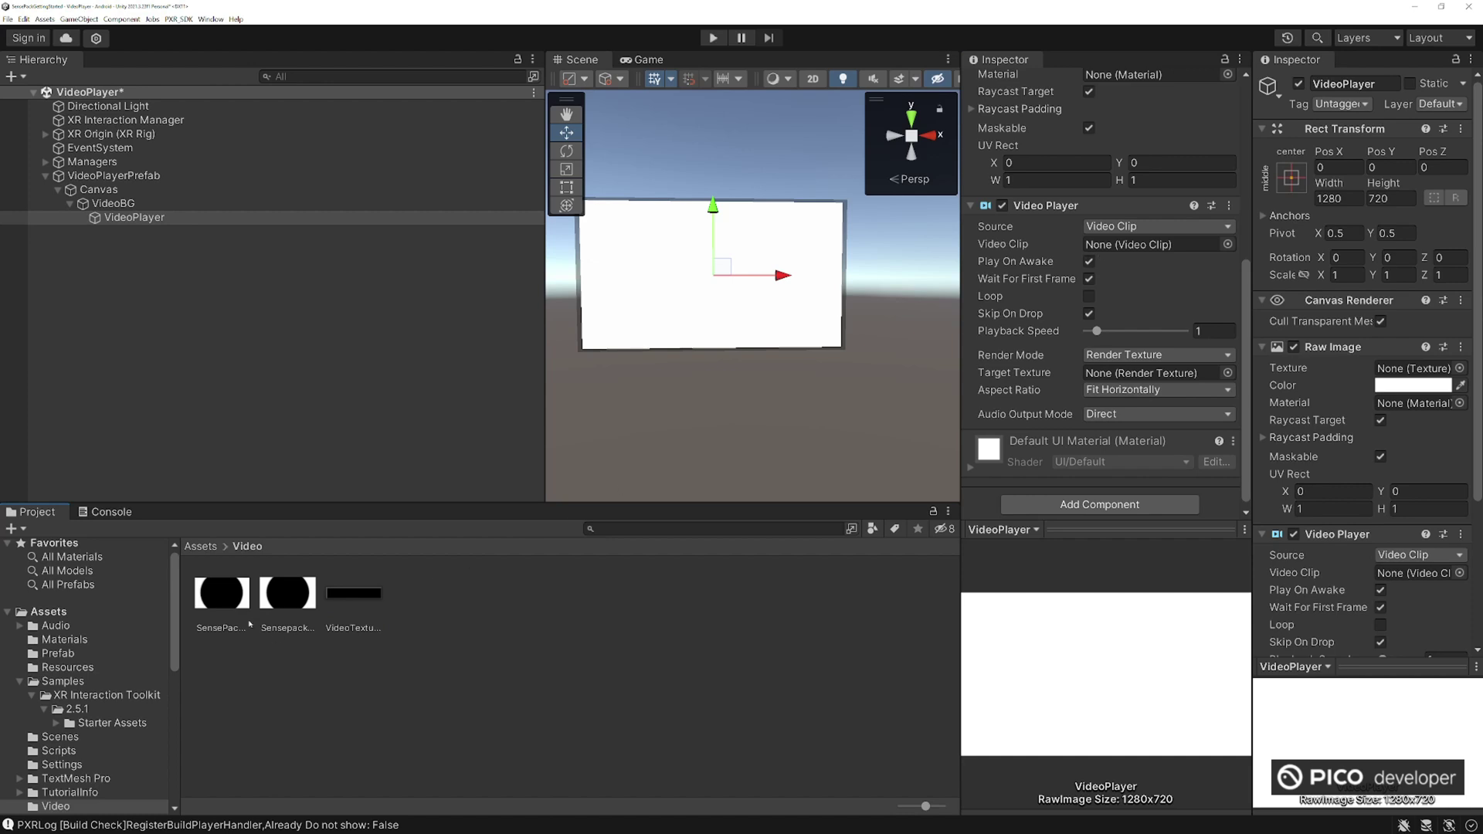
drag(248, 624, 1109, 245)
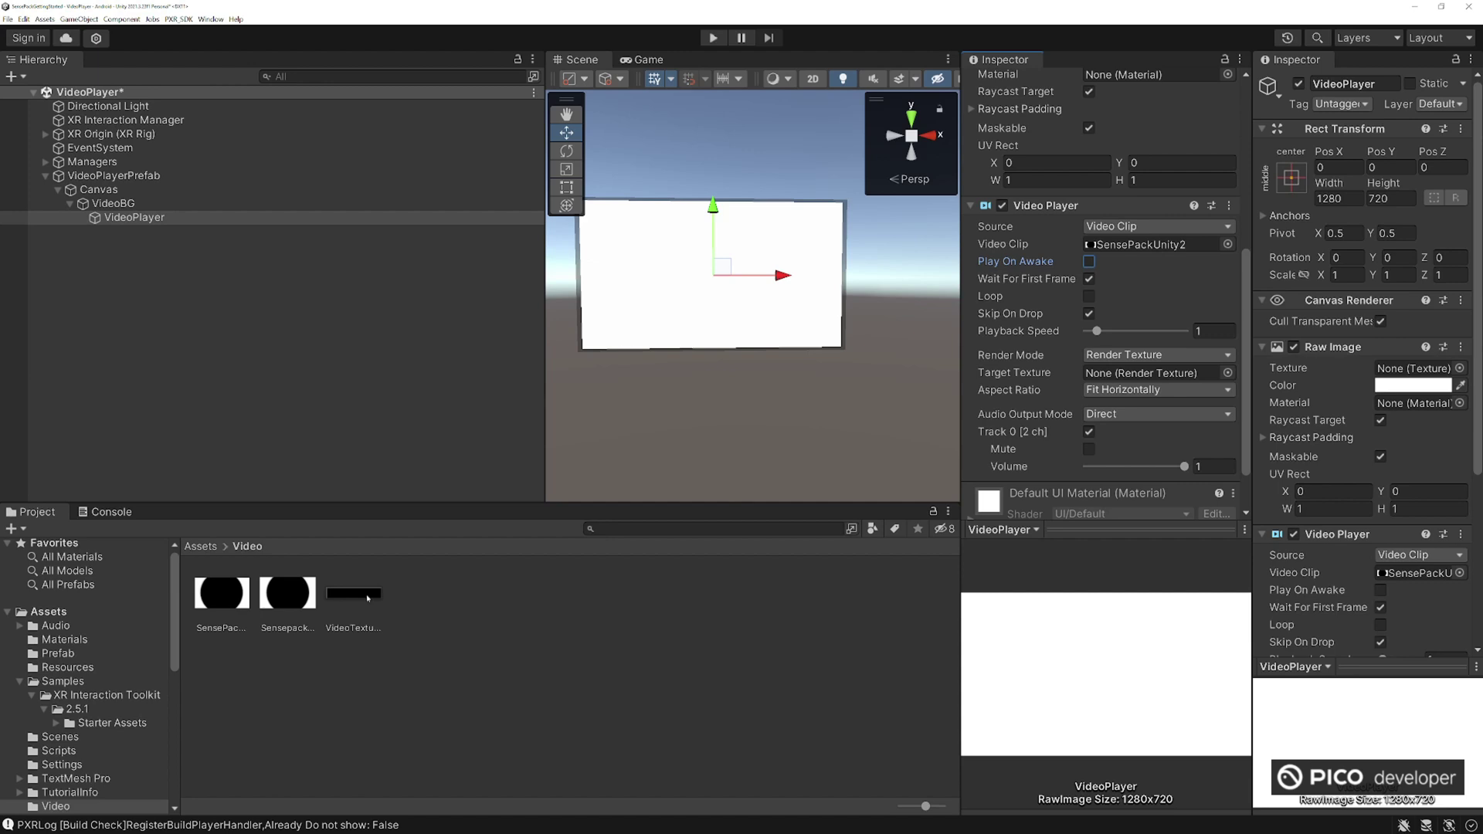
drag(368, 598, 1117, 376)
scroll(1073, 378, up, 5)
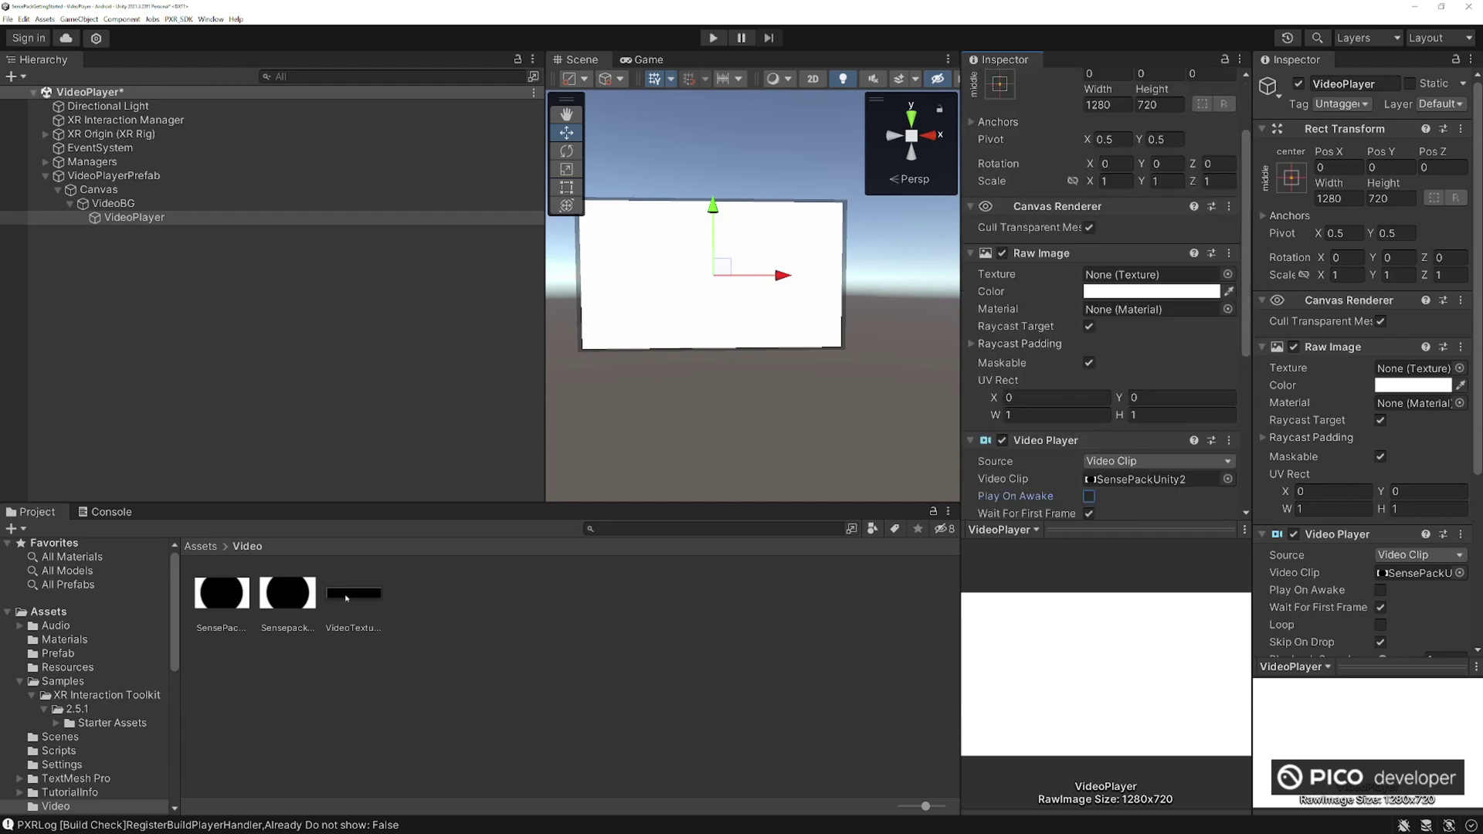
drag(351, 597, 1101, 281)
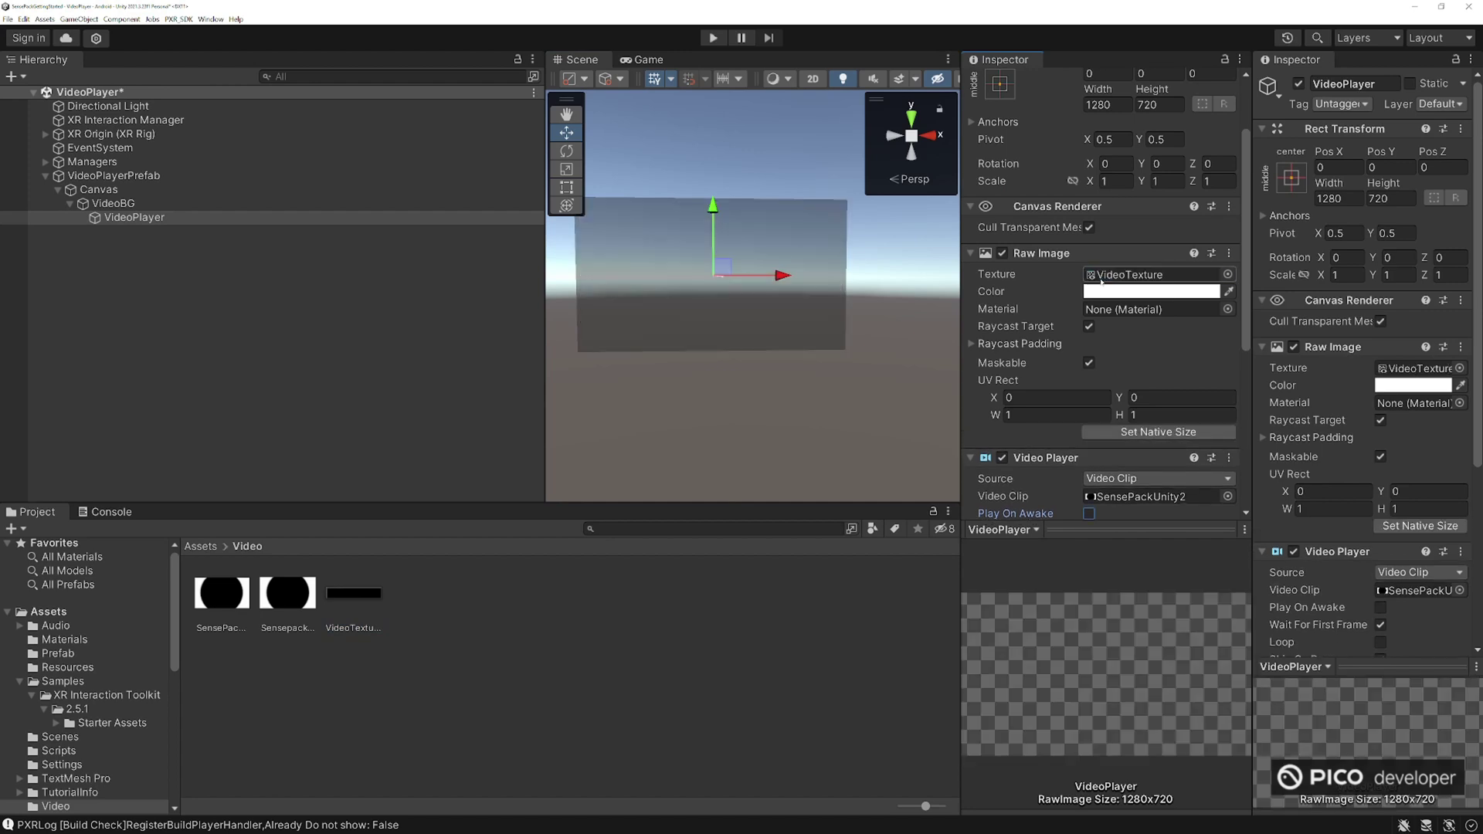
scroll(1101, 283, down, 5)
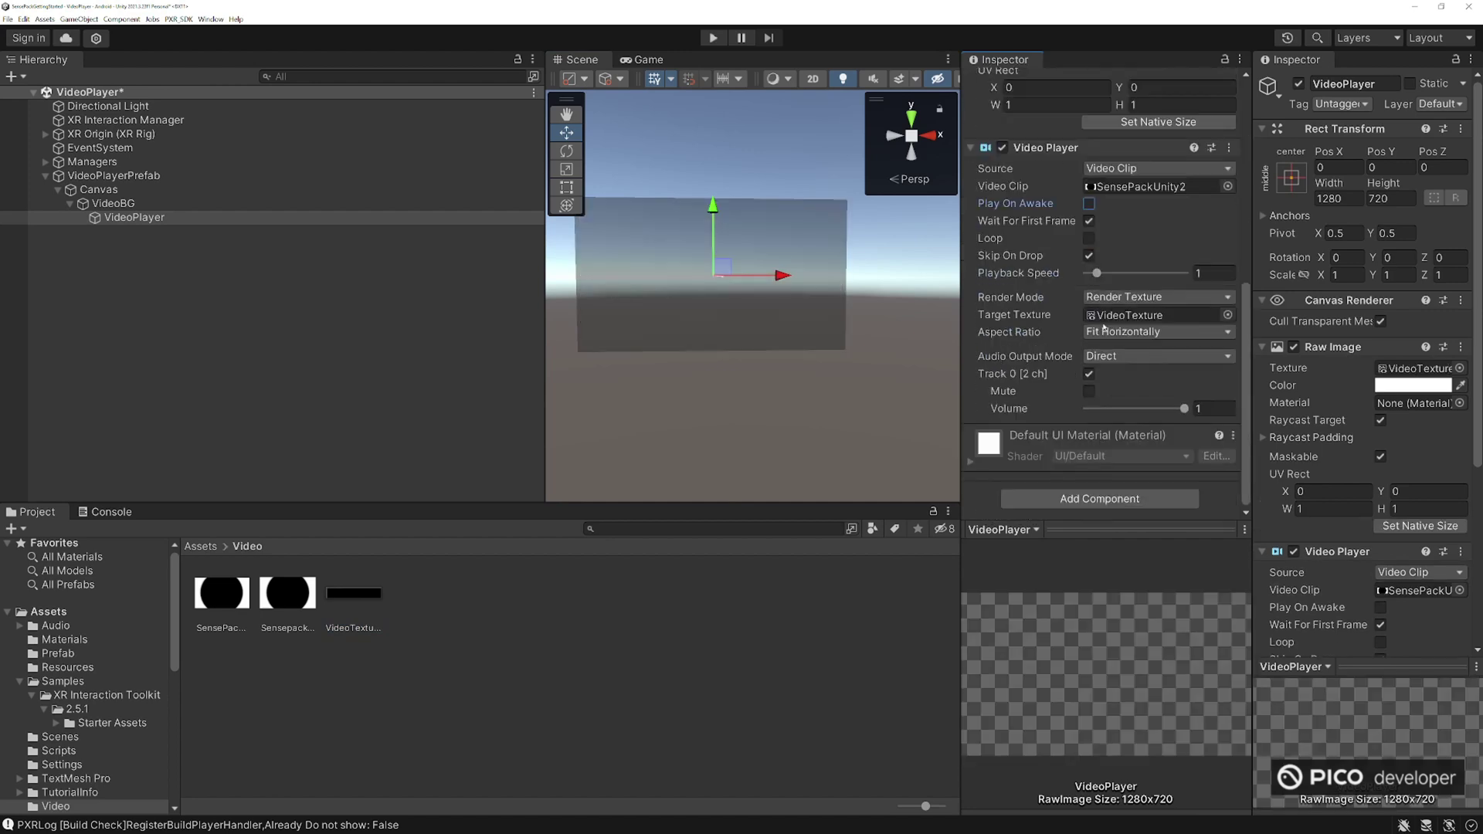
- Test-run the scene once, then enable Play On Awake on the VideoPlayer
click(712, 38)
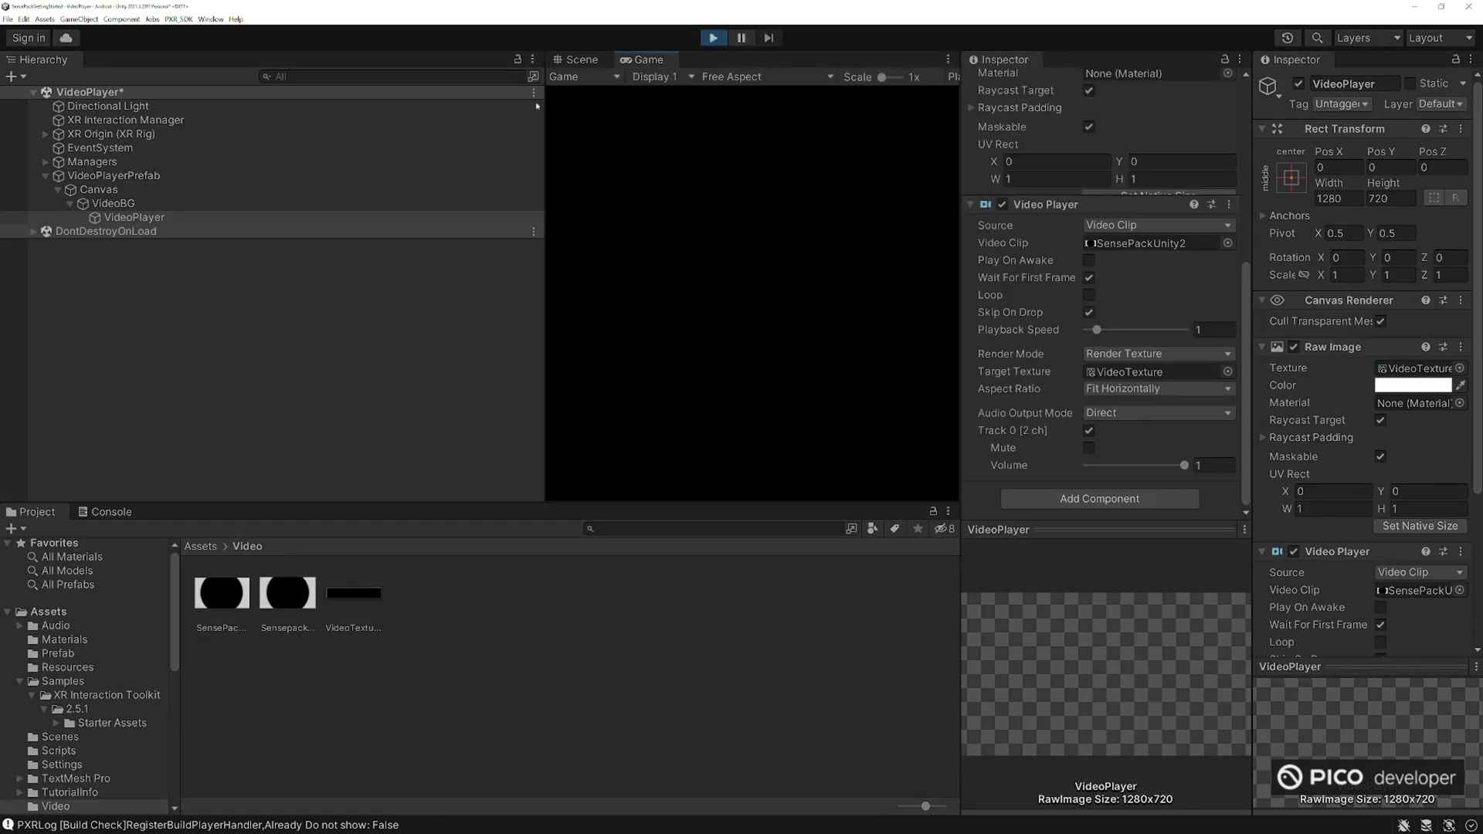
click(712, 37)
click(1089, 277)
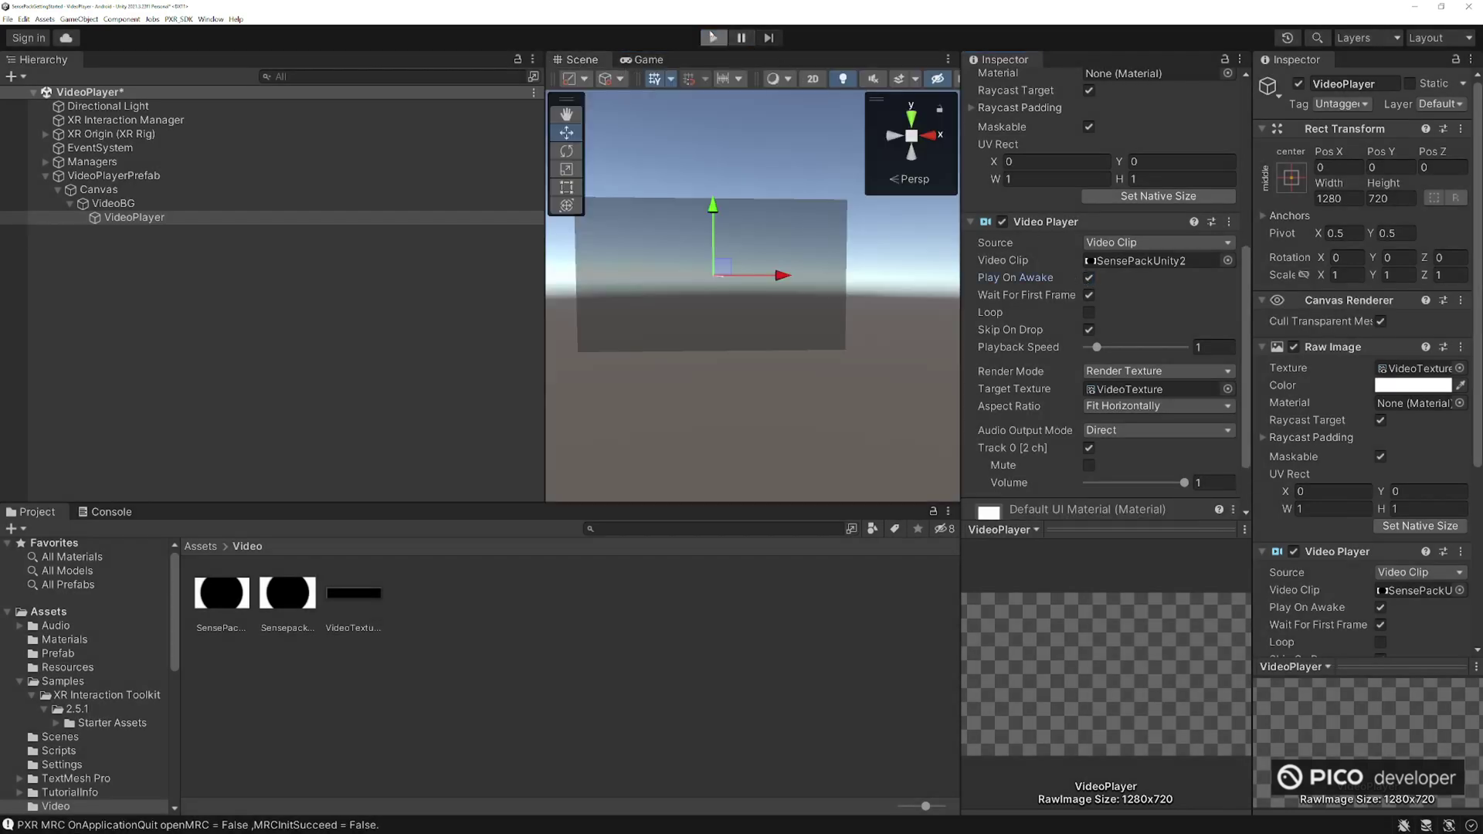
- Run the scene again and watch the video play in the Scene view before stopping
click(712, 37)
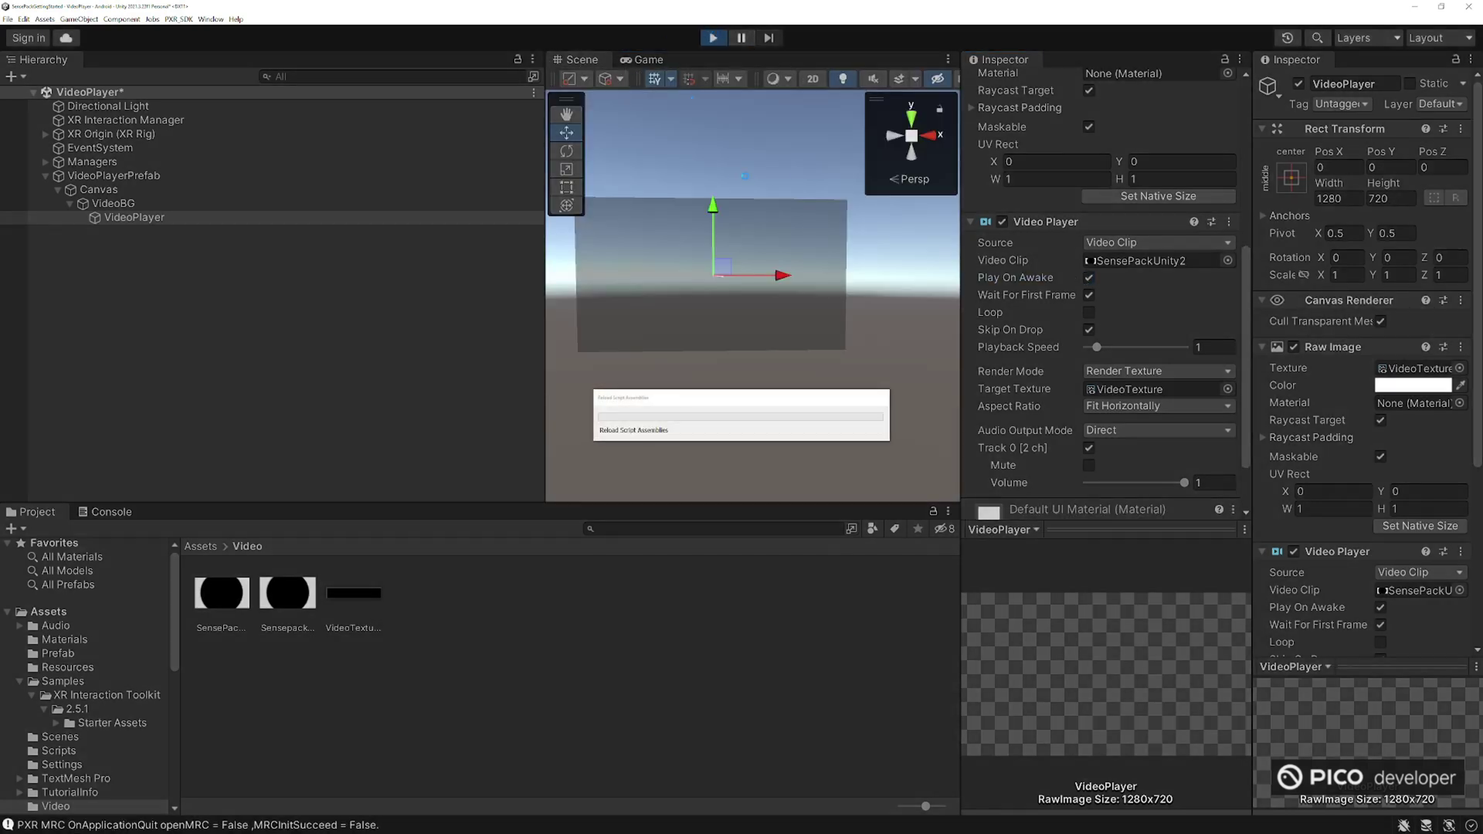
click(587, 60)
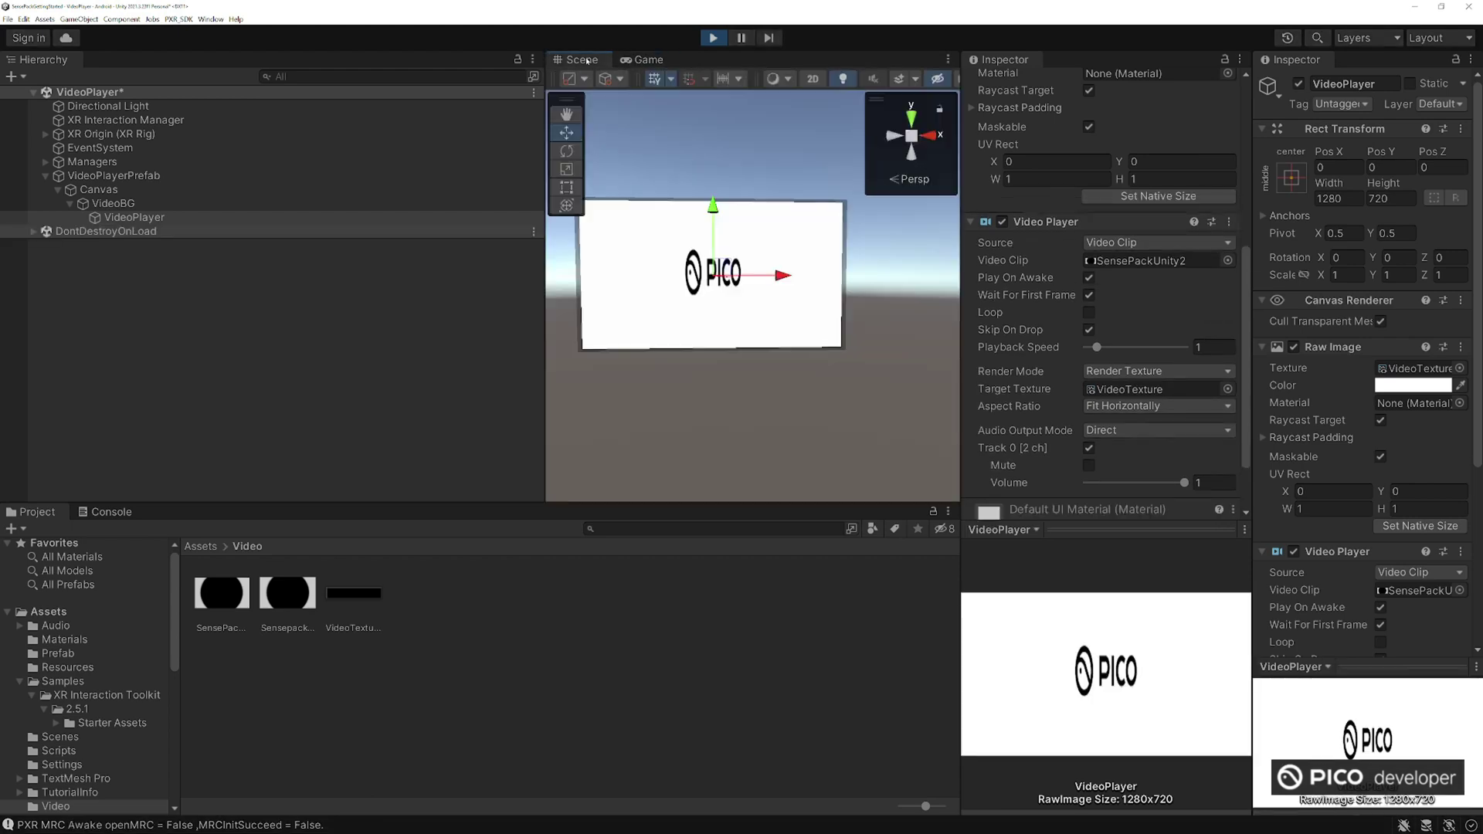
drag(546, 273, 438, 273)
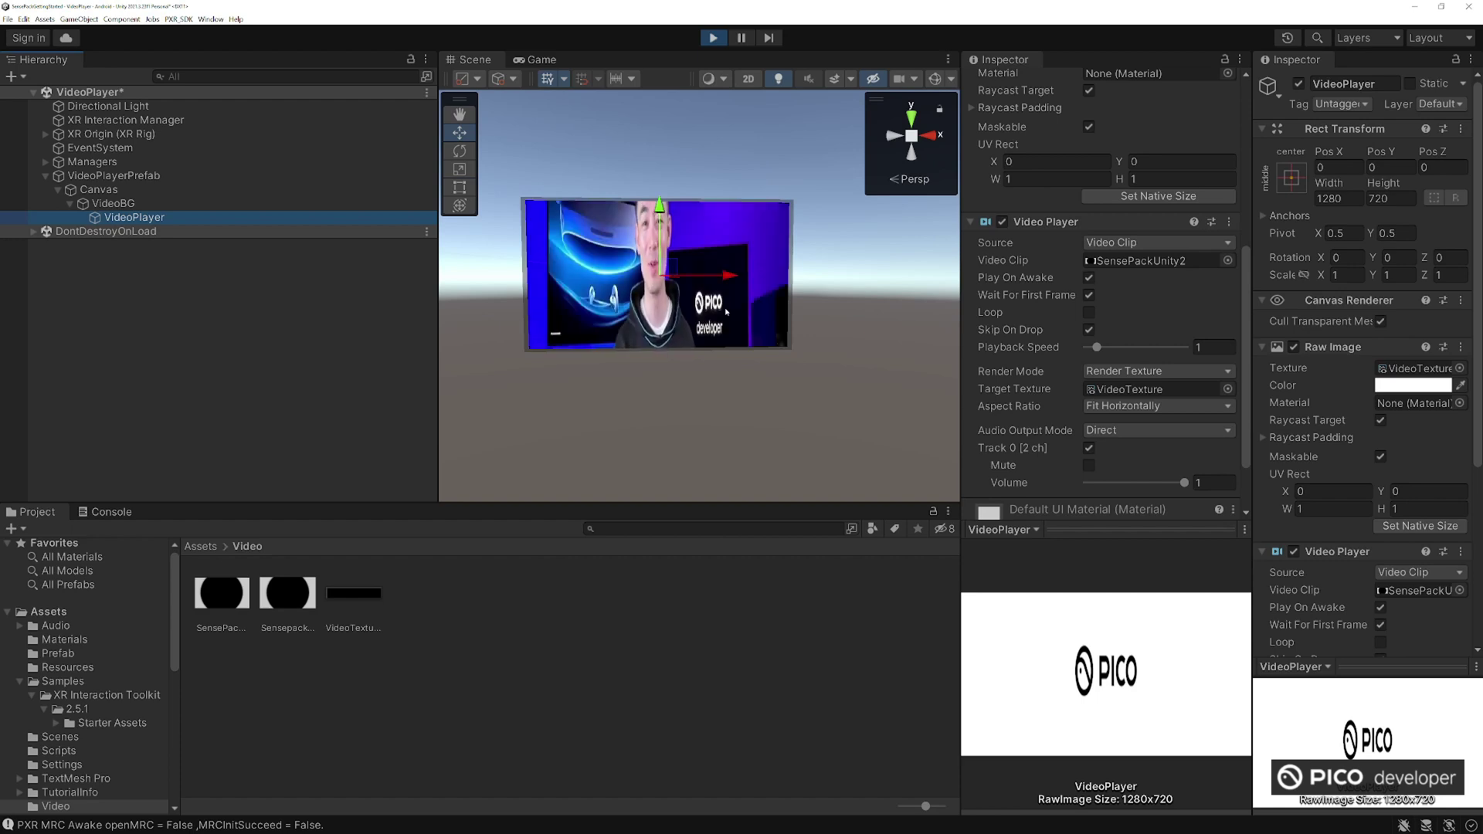
click(717, 38)
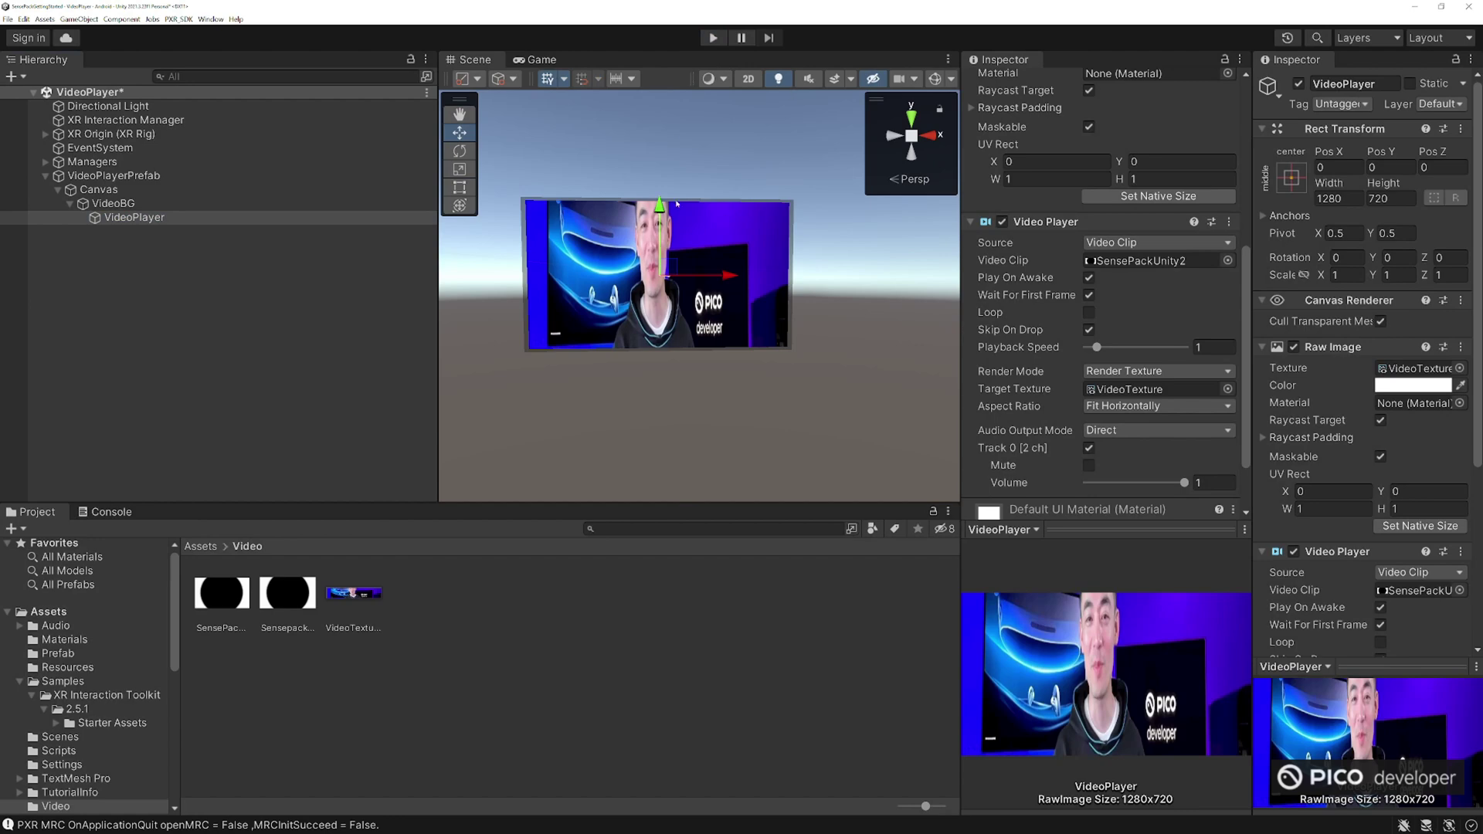
scroll(1127, 323, up, 5)
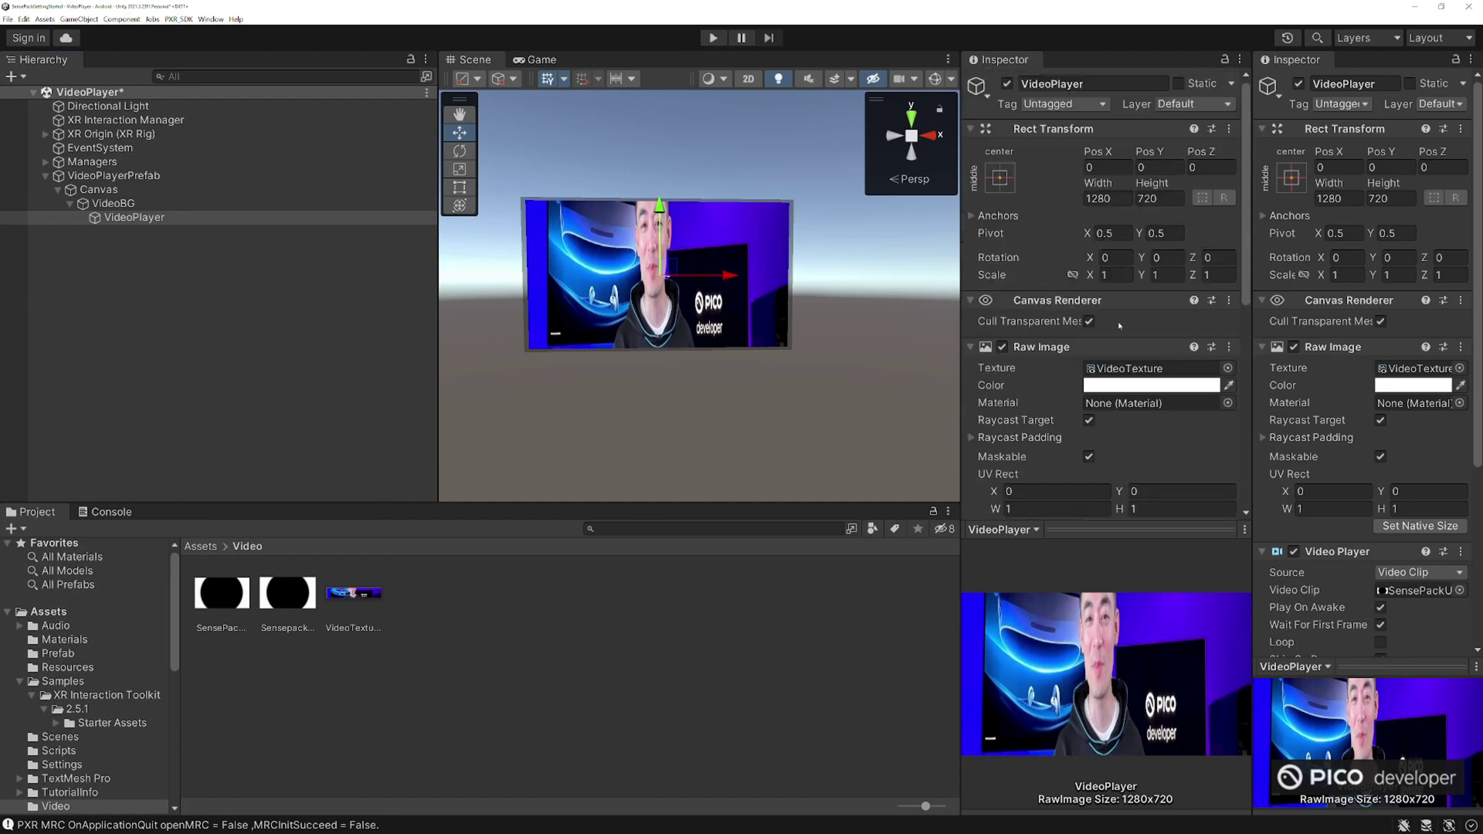
- Change the VideoTexture render texture height from 256 to 720
click(350, 595)
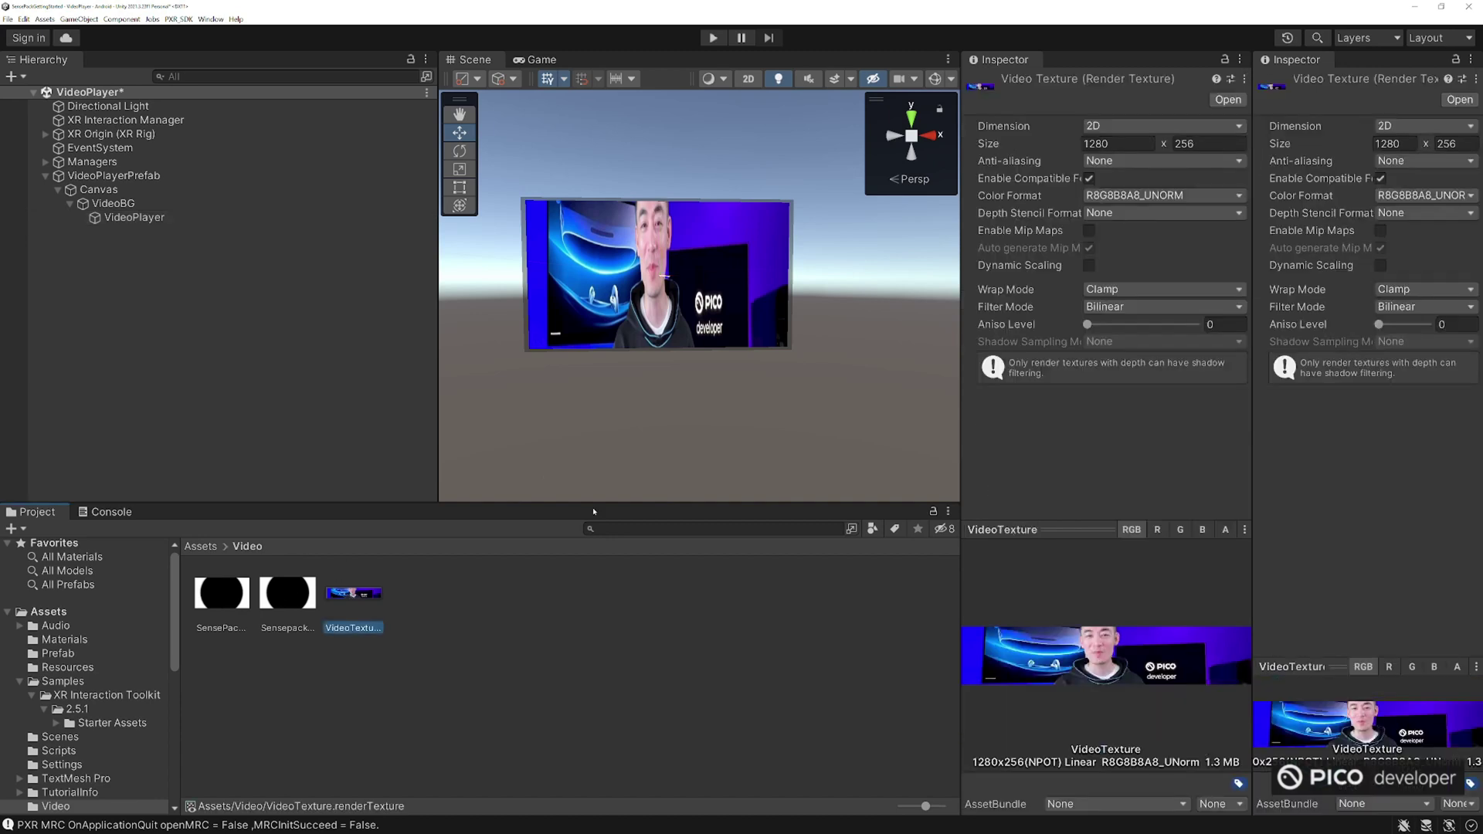
click(1181, 143)
double_click(1219, 144)
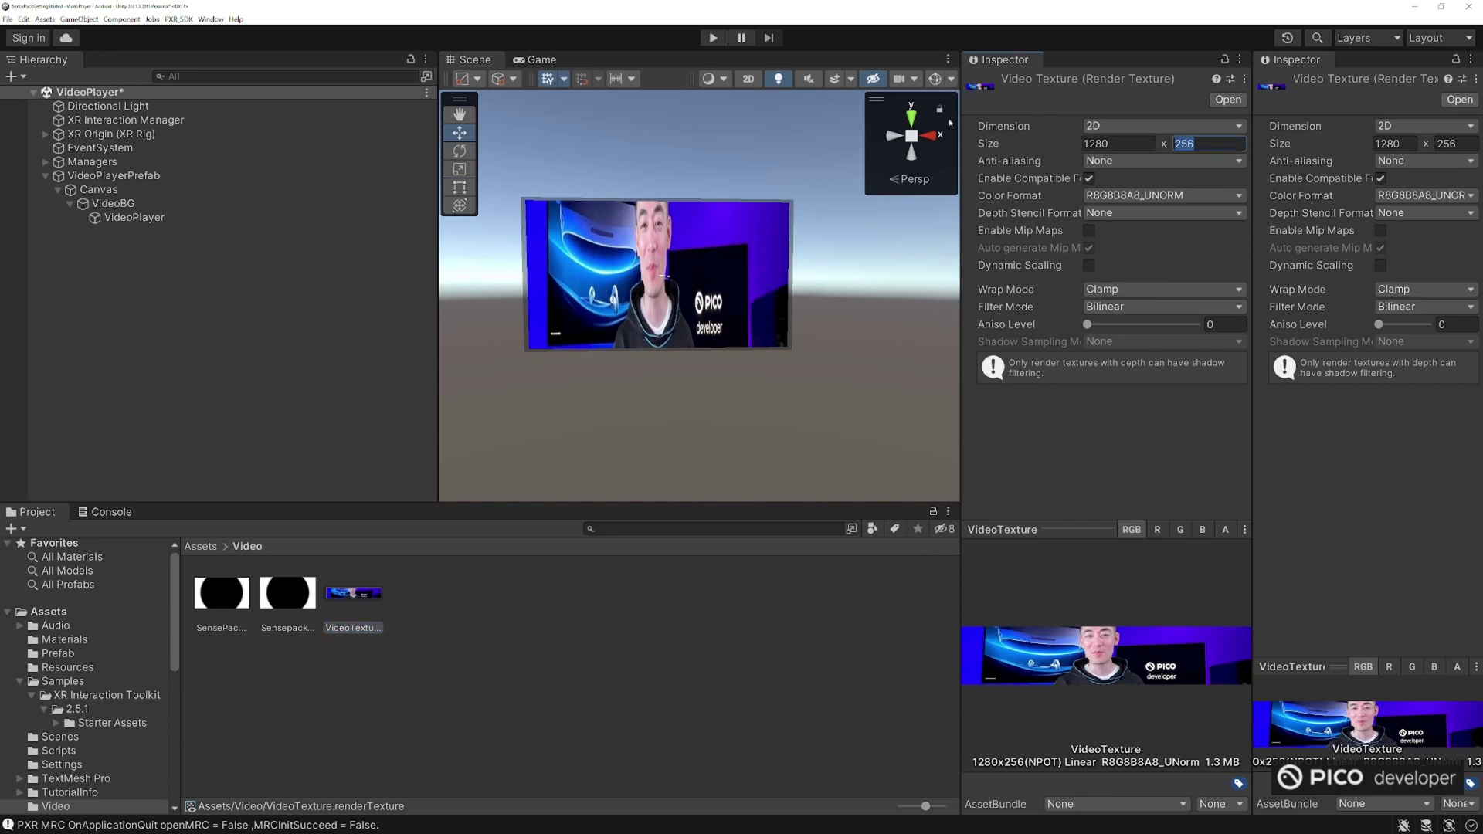
text(720)
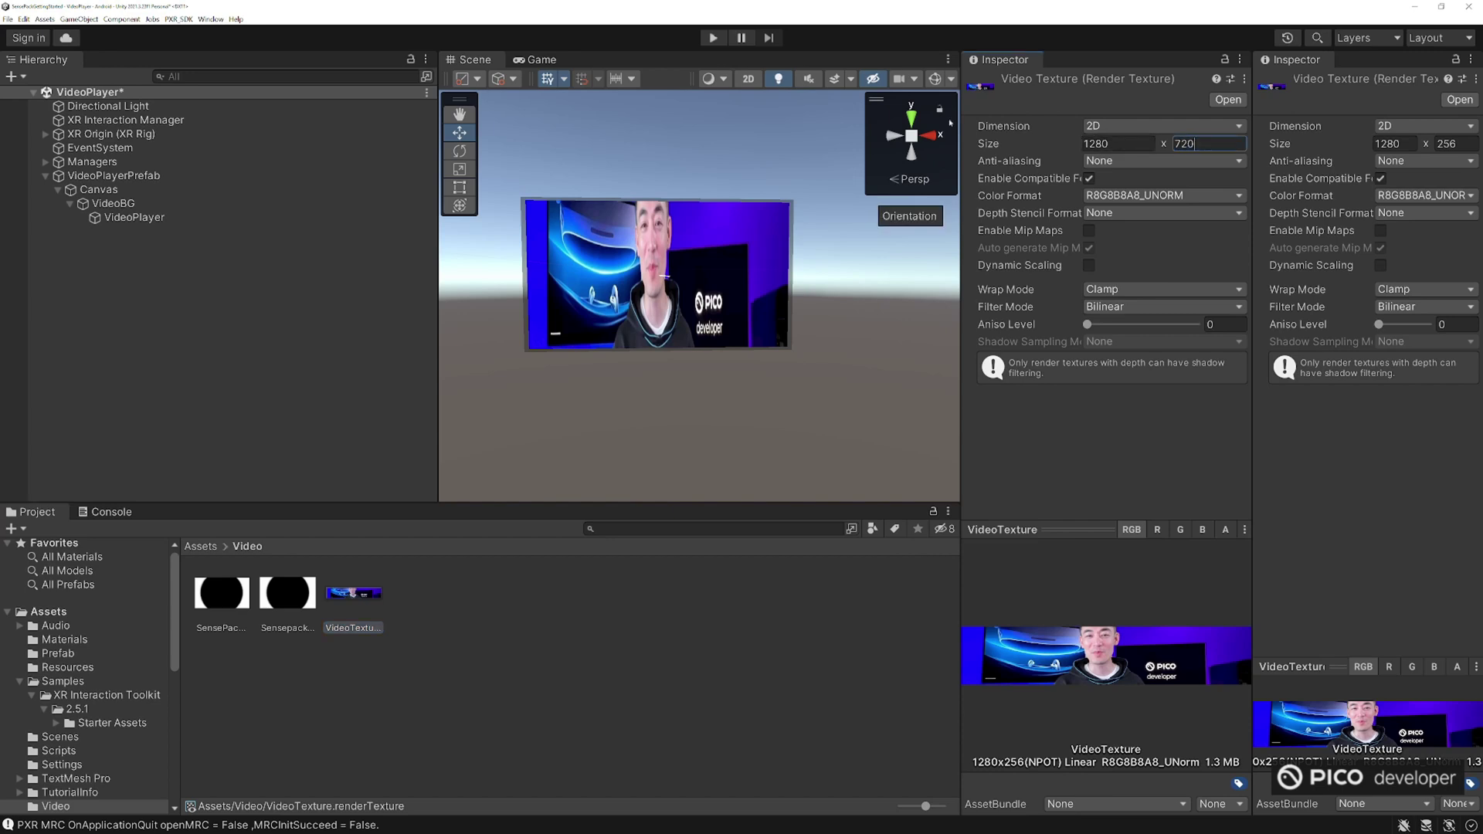
key(Return)
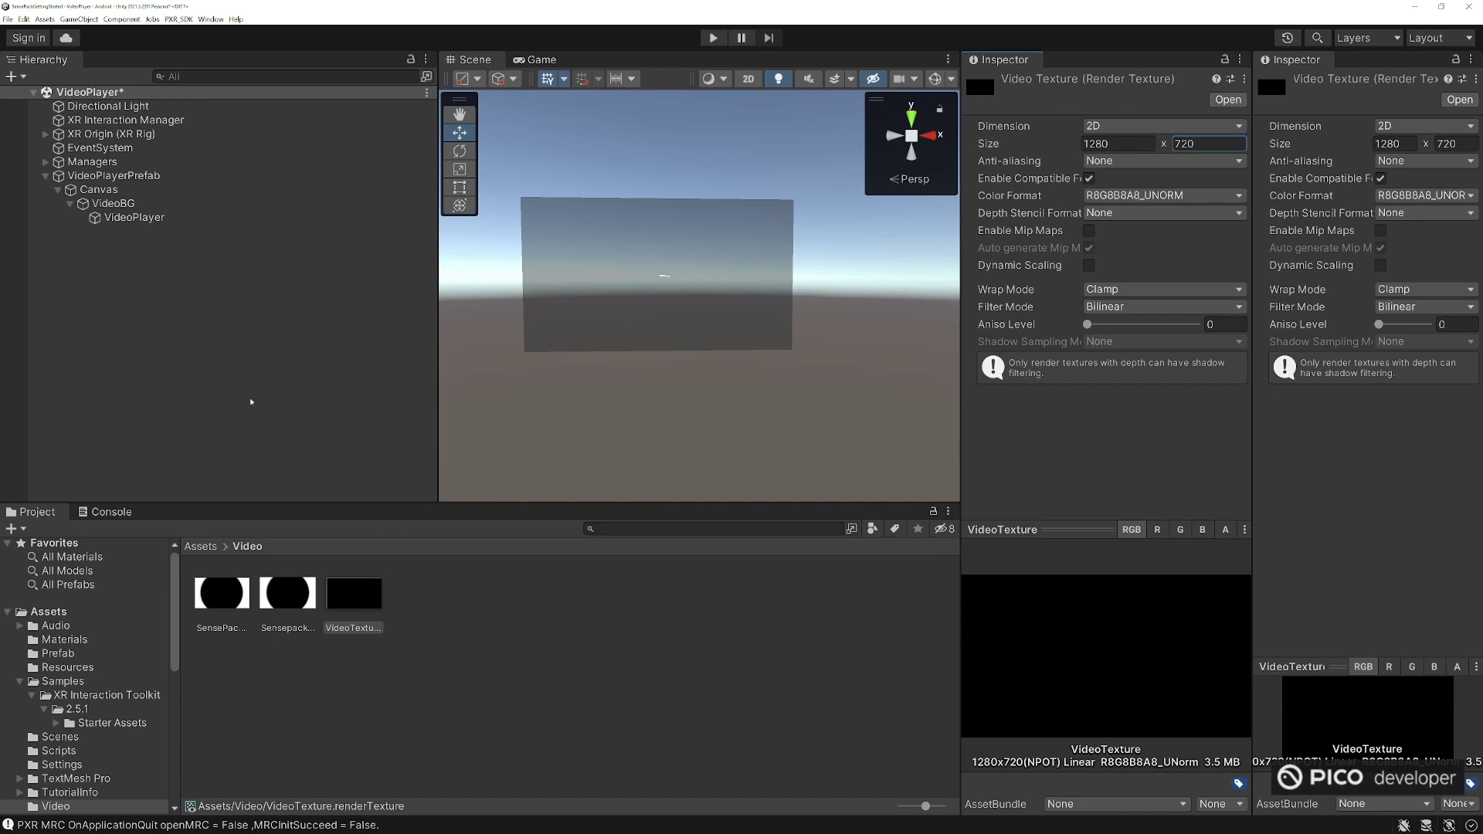
- Test-run the scene and watch the SensePackUnity2 clip play in the Scene view
click(712, 38)
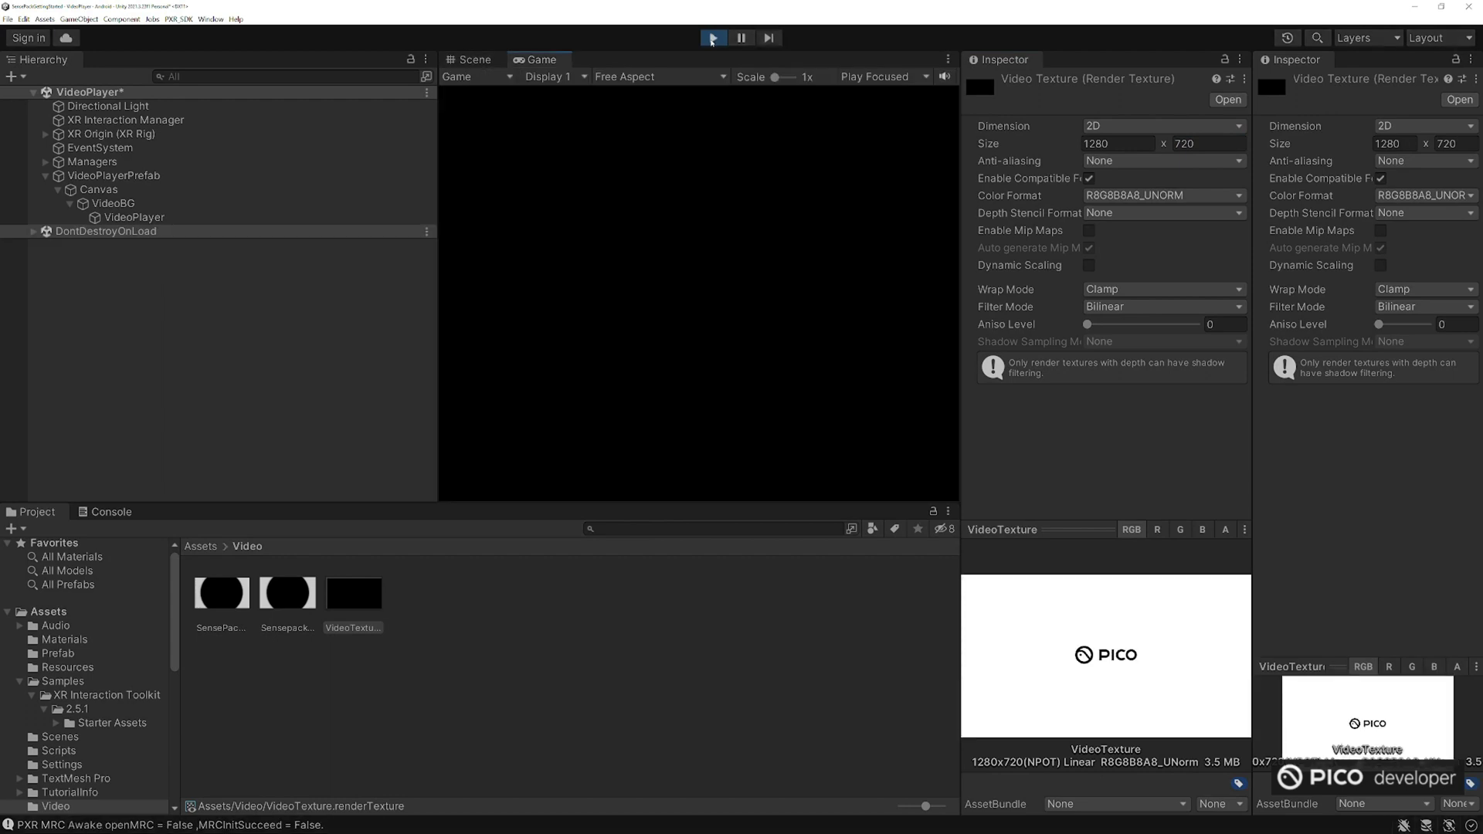
click(472, 59)
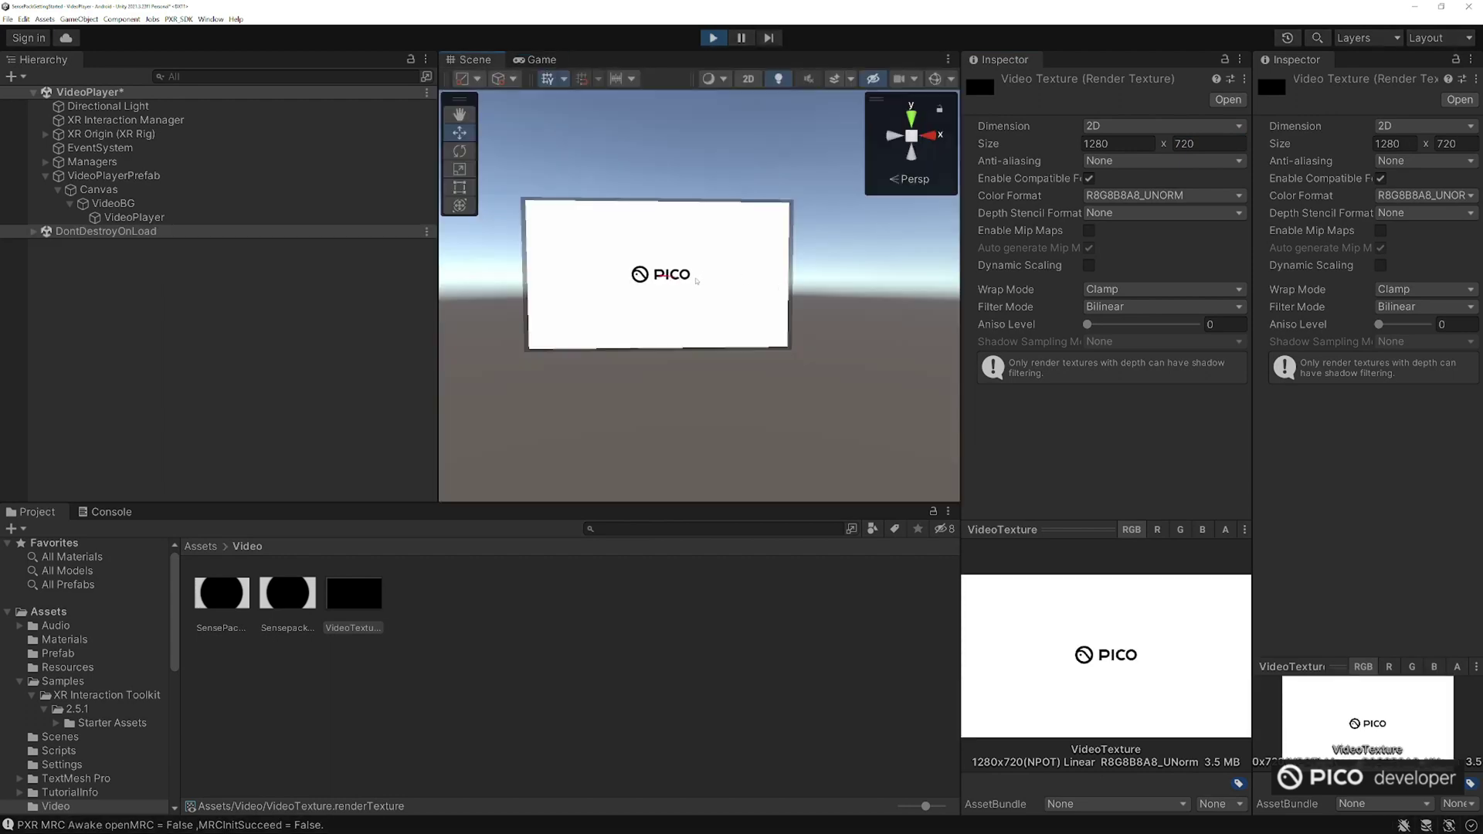
scroll(694, 278, up, 3)
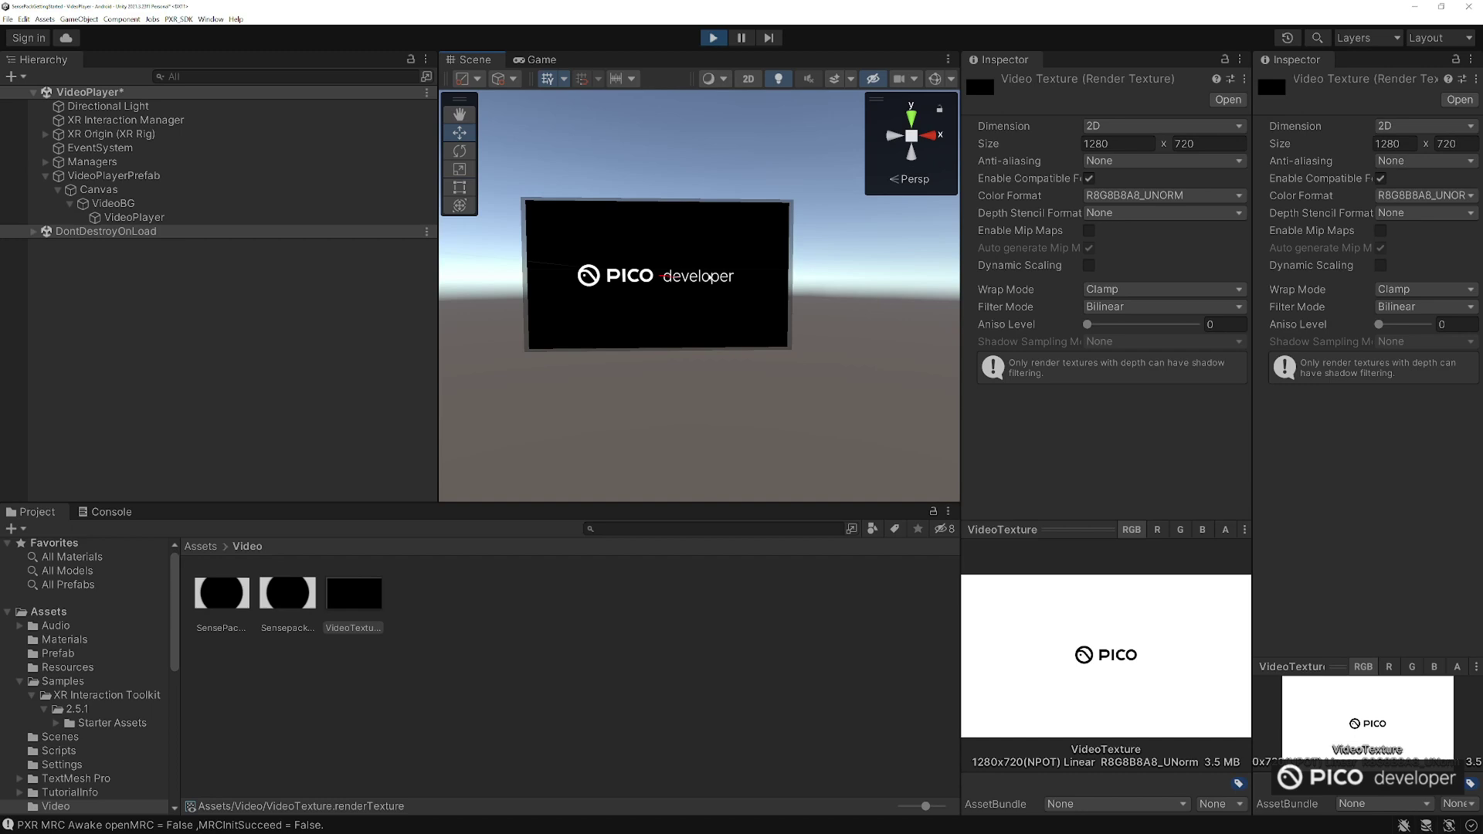
click(712, 38)
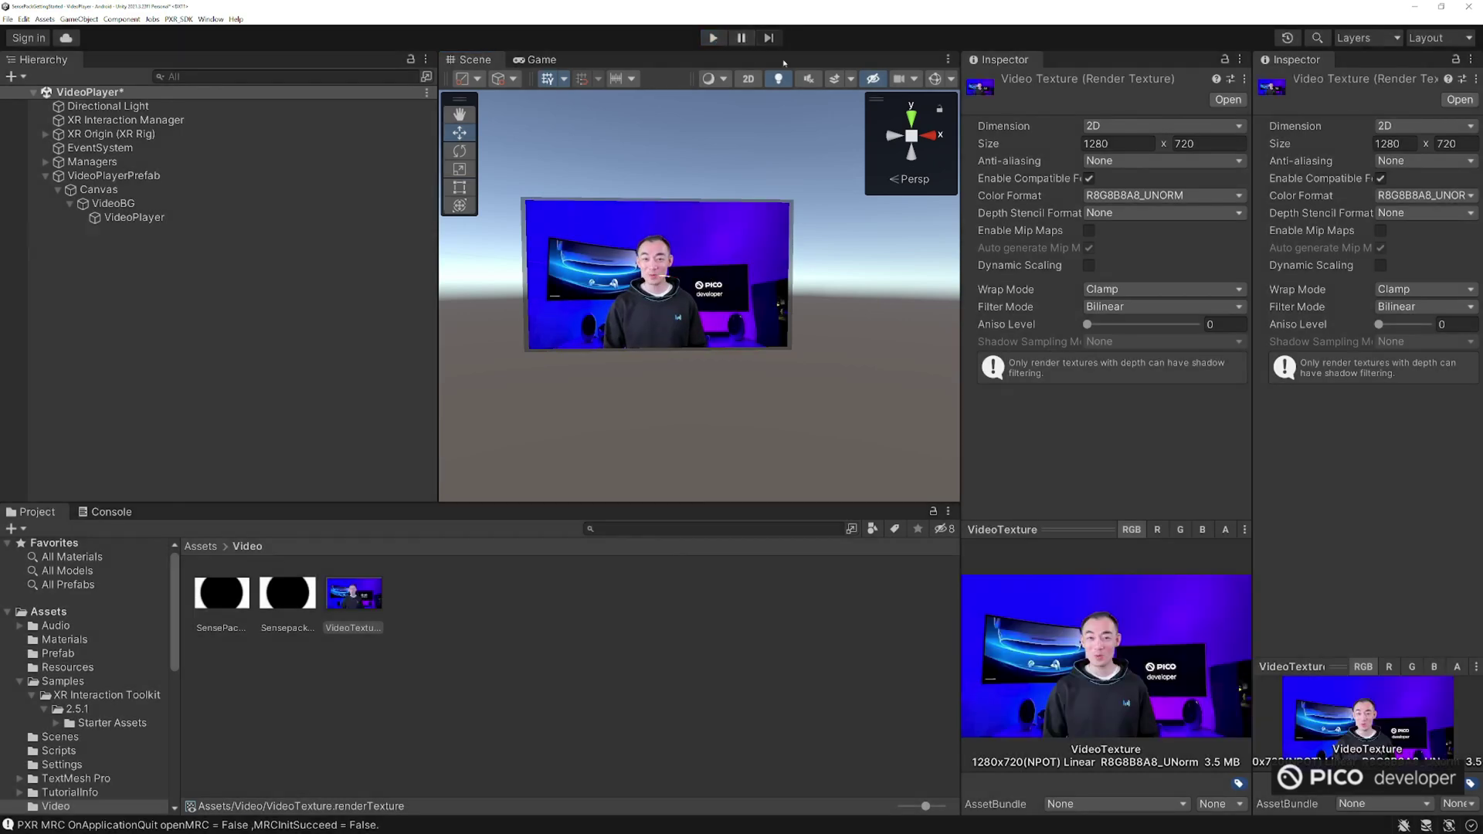
click(136, 219)
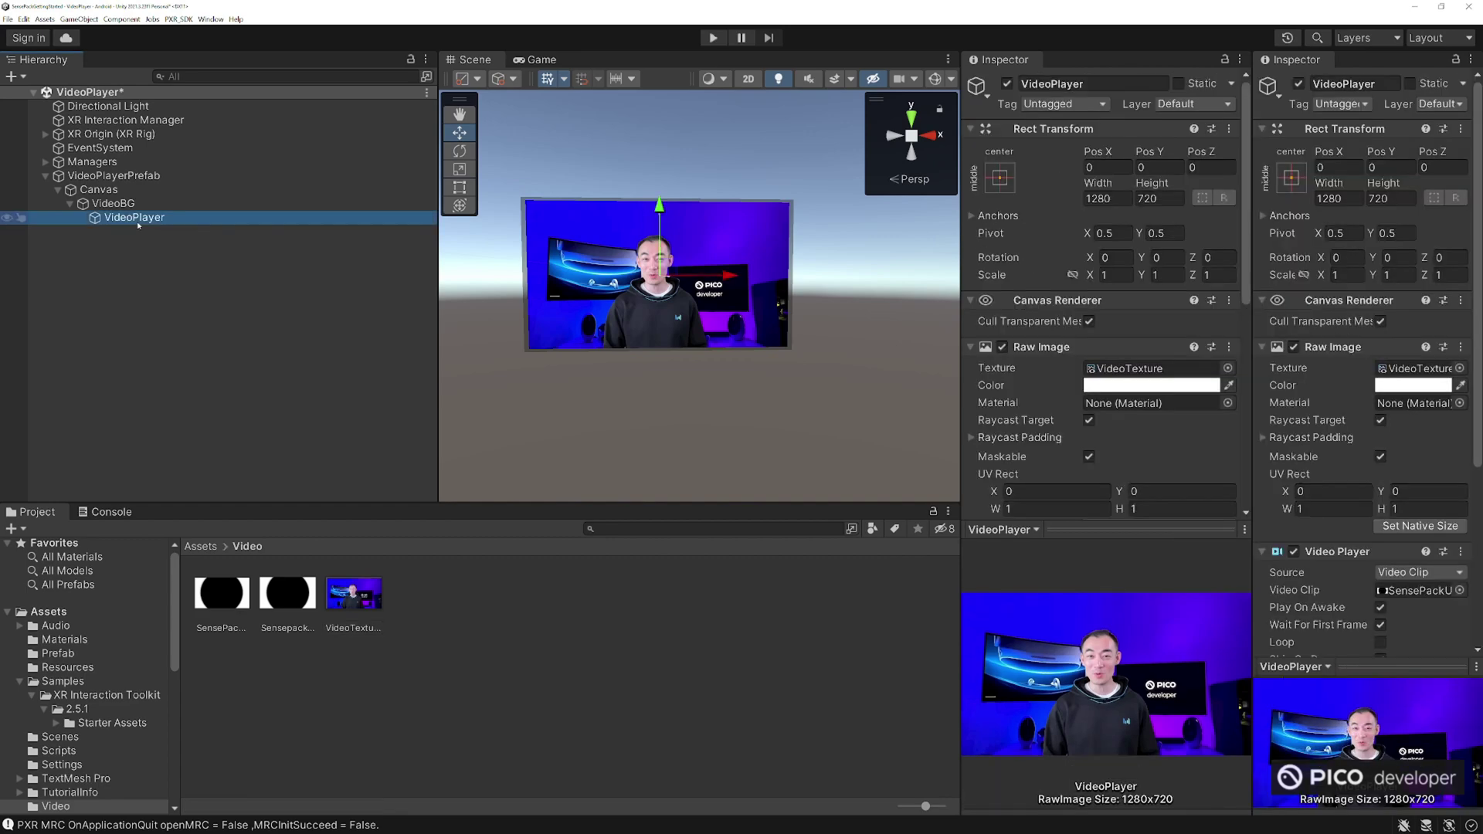
- Add a Button - TextMeshPro as a child of VideoBG
click(148, 179)
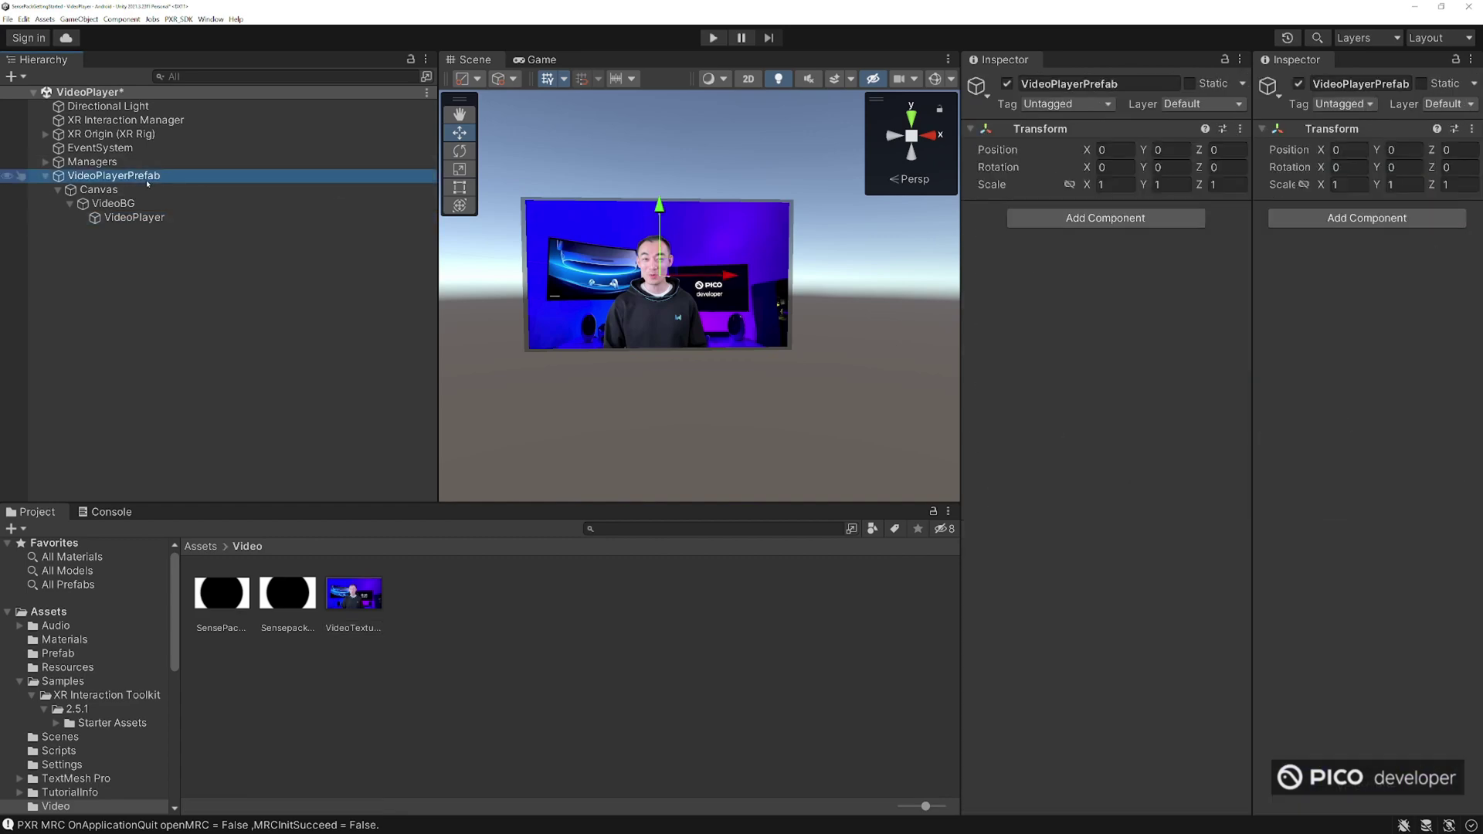
click(136, 218)
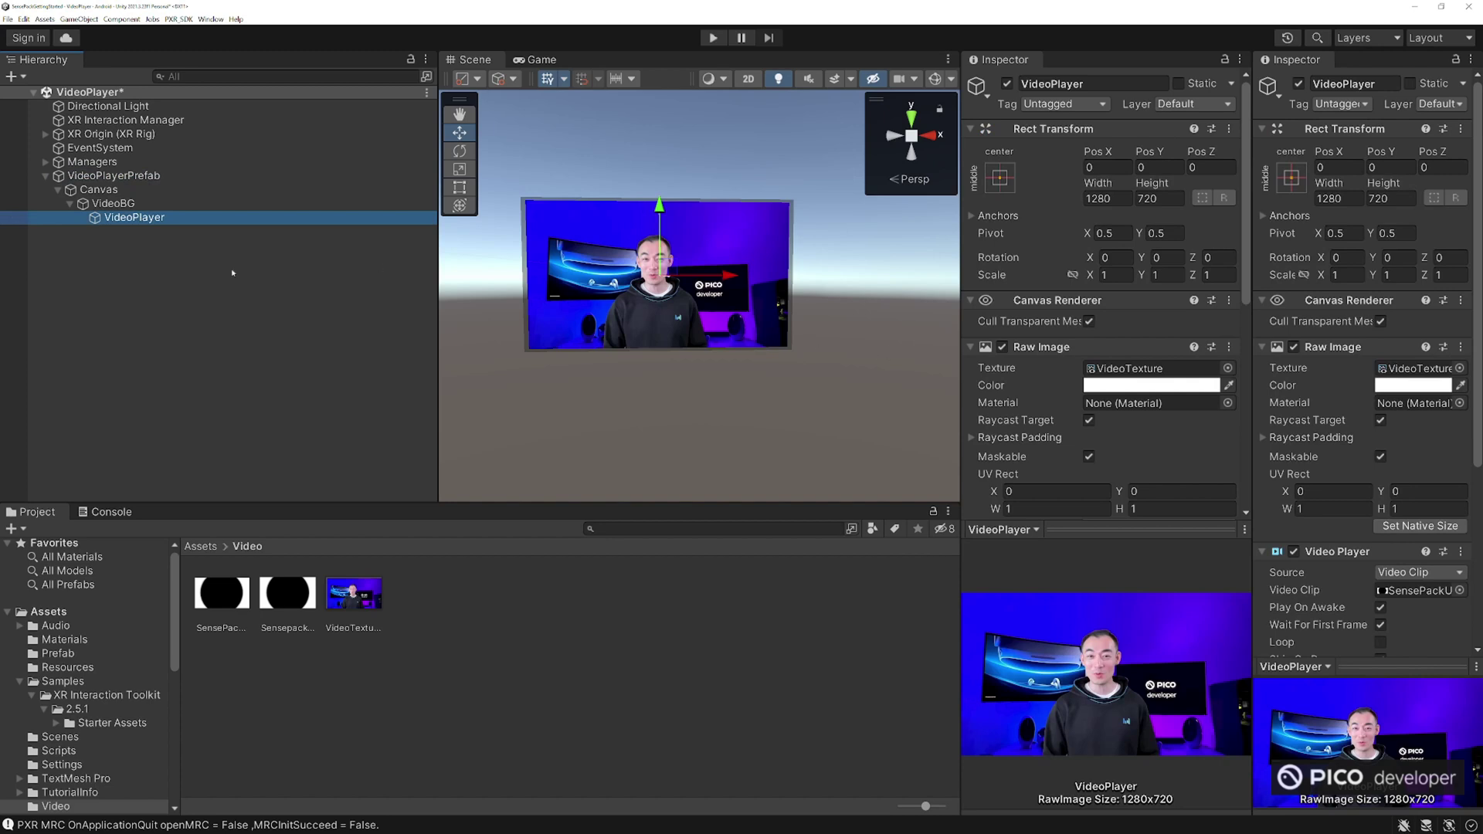
right_click(121, 203)
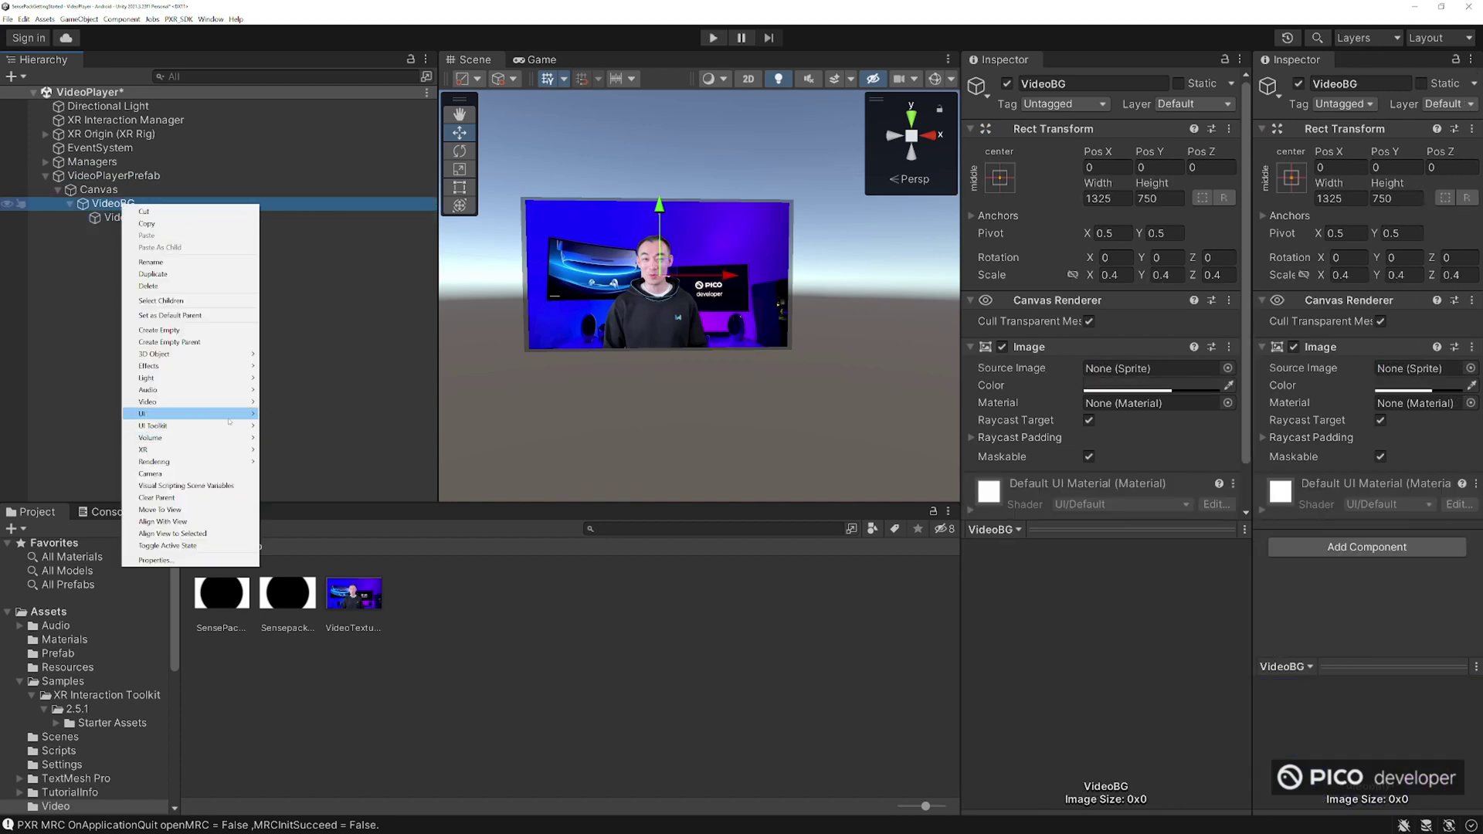
mouse_move(229, 421)
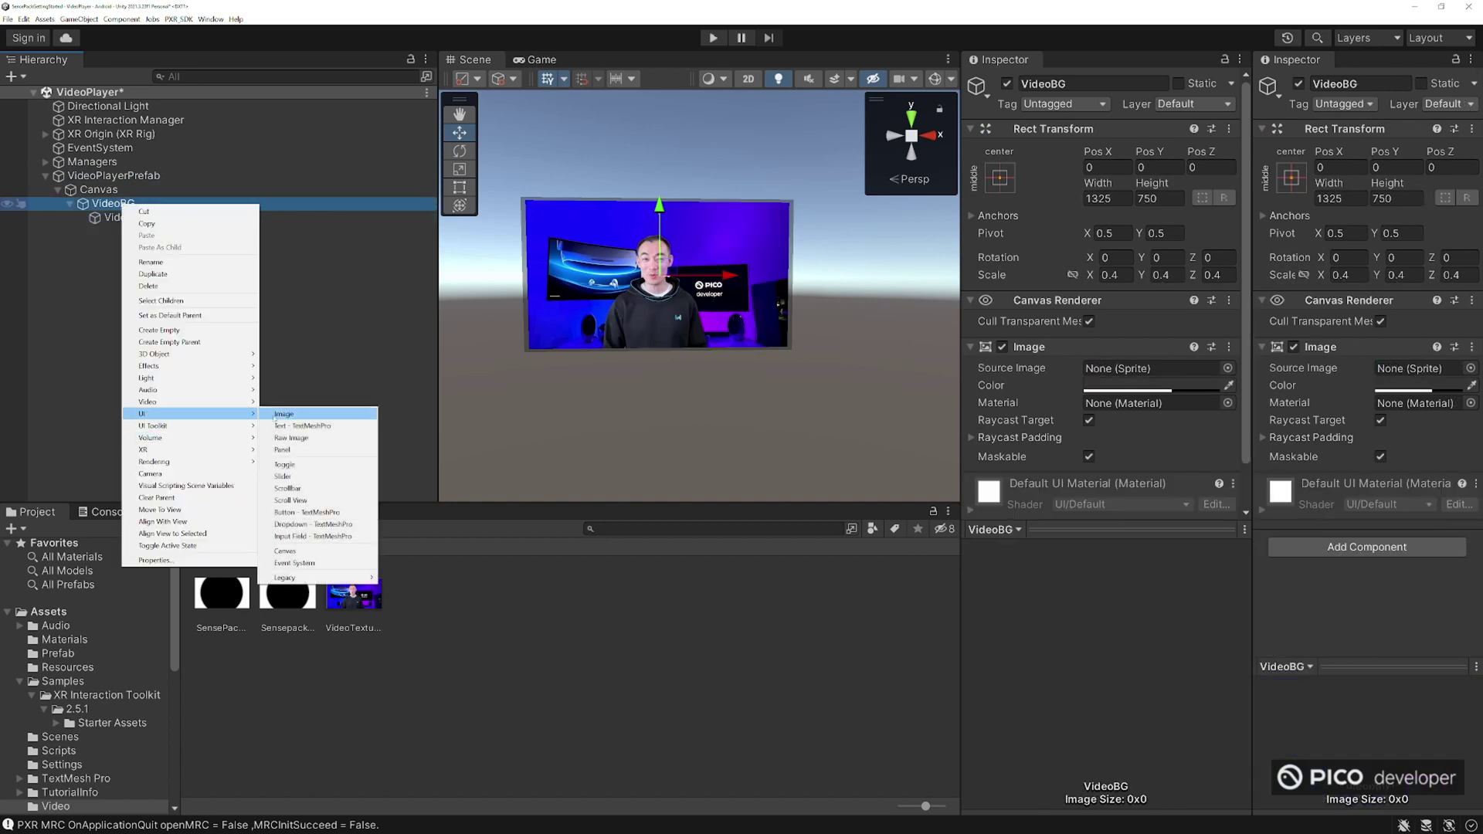
click(332, 513)
- Move the button below the video to Pos Y -281 and forward to Pos Z -49
drag(659, 232, 659, 289)
key(f)
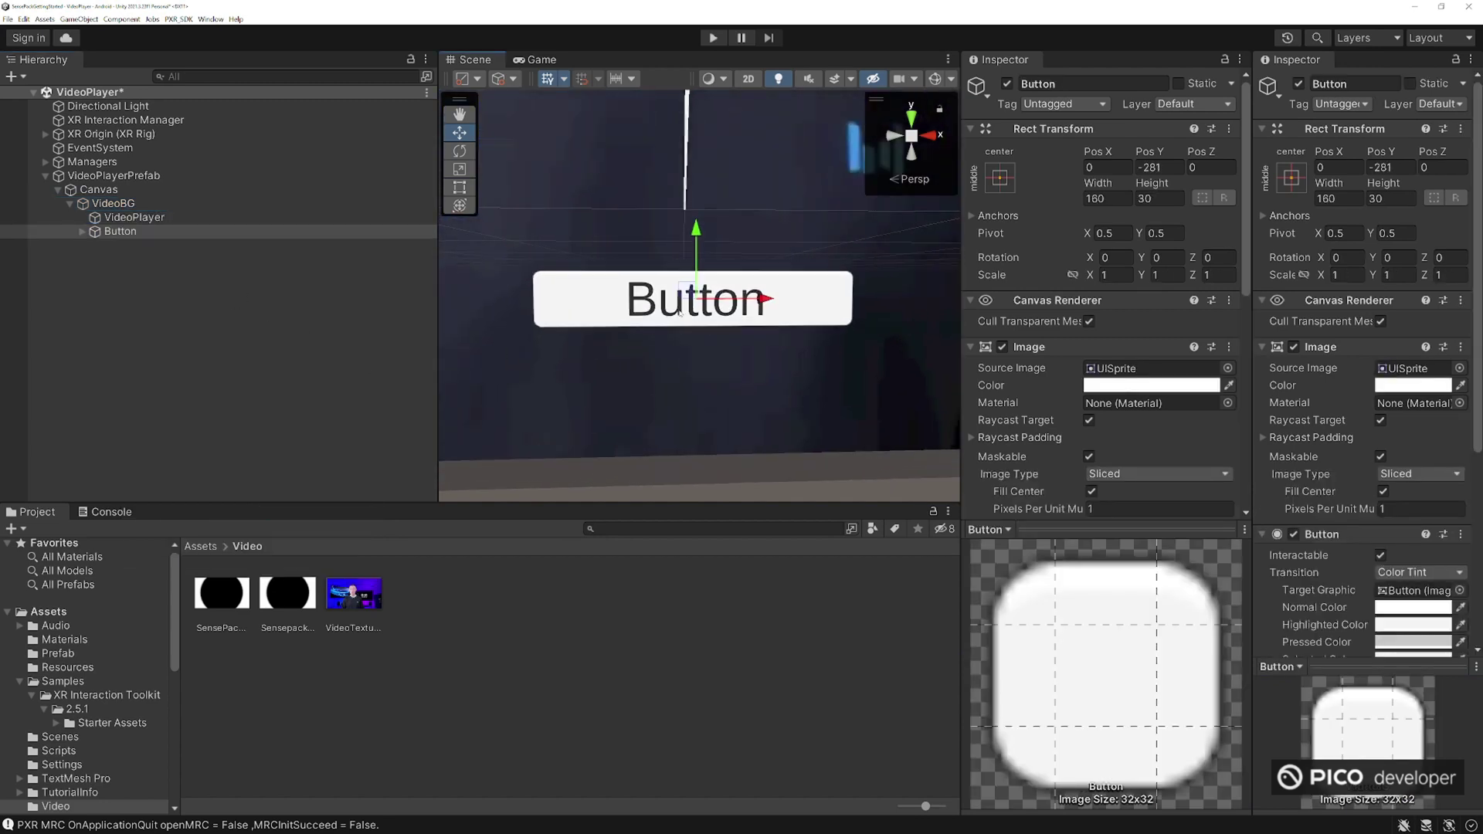
scroll(772, 309, down, 5)
alt+drag(772, 307, 848, 307)
drag(677, 291, 689, 291)
- Change the button's Text (TMP) label from 'Button' to 'Play'
click(83, 232)
click(143, 245)
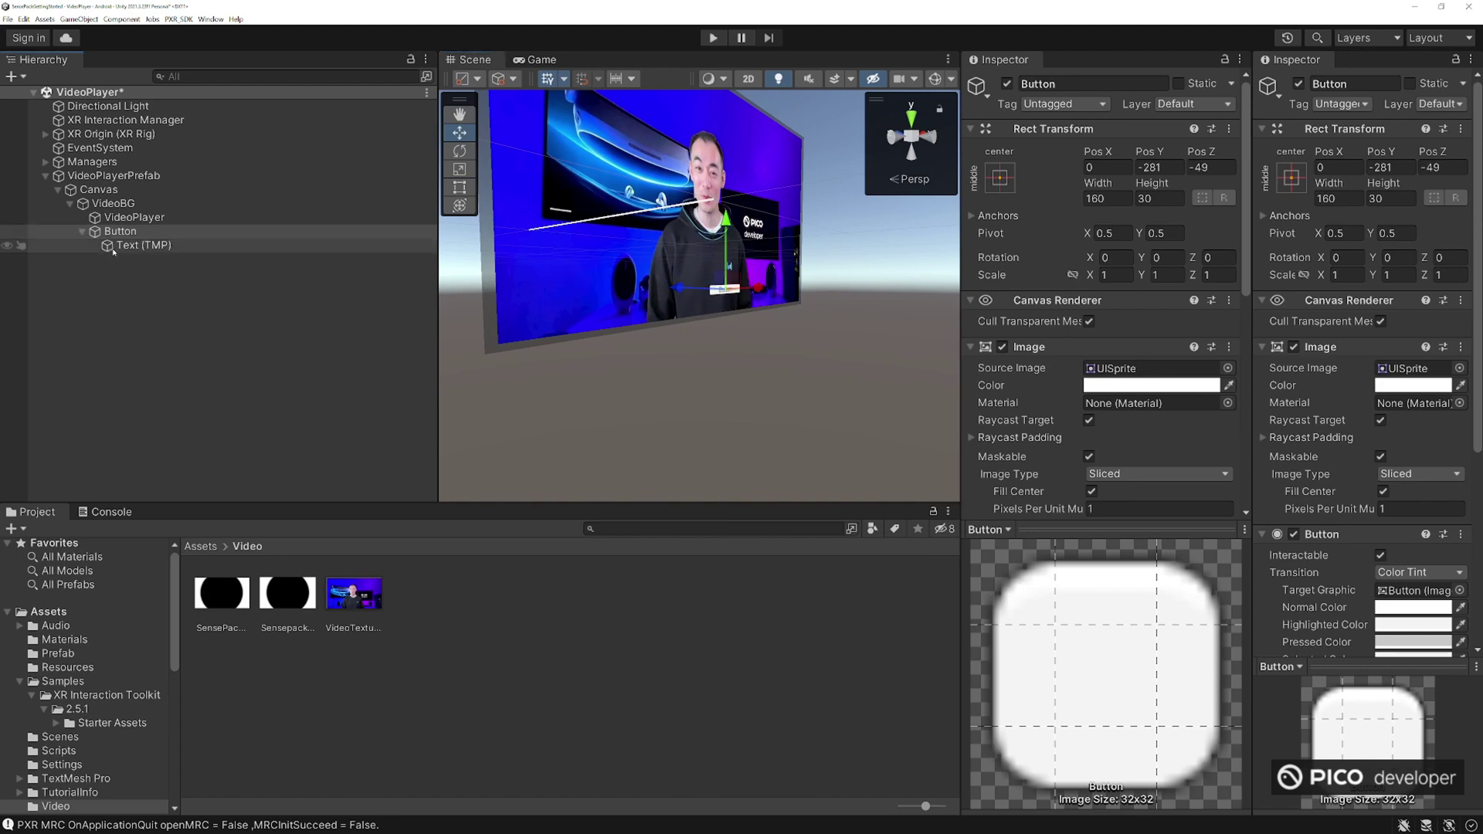
click(1044, 417)
text(Play)
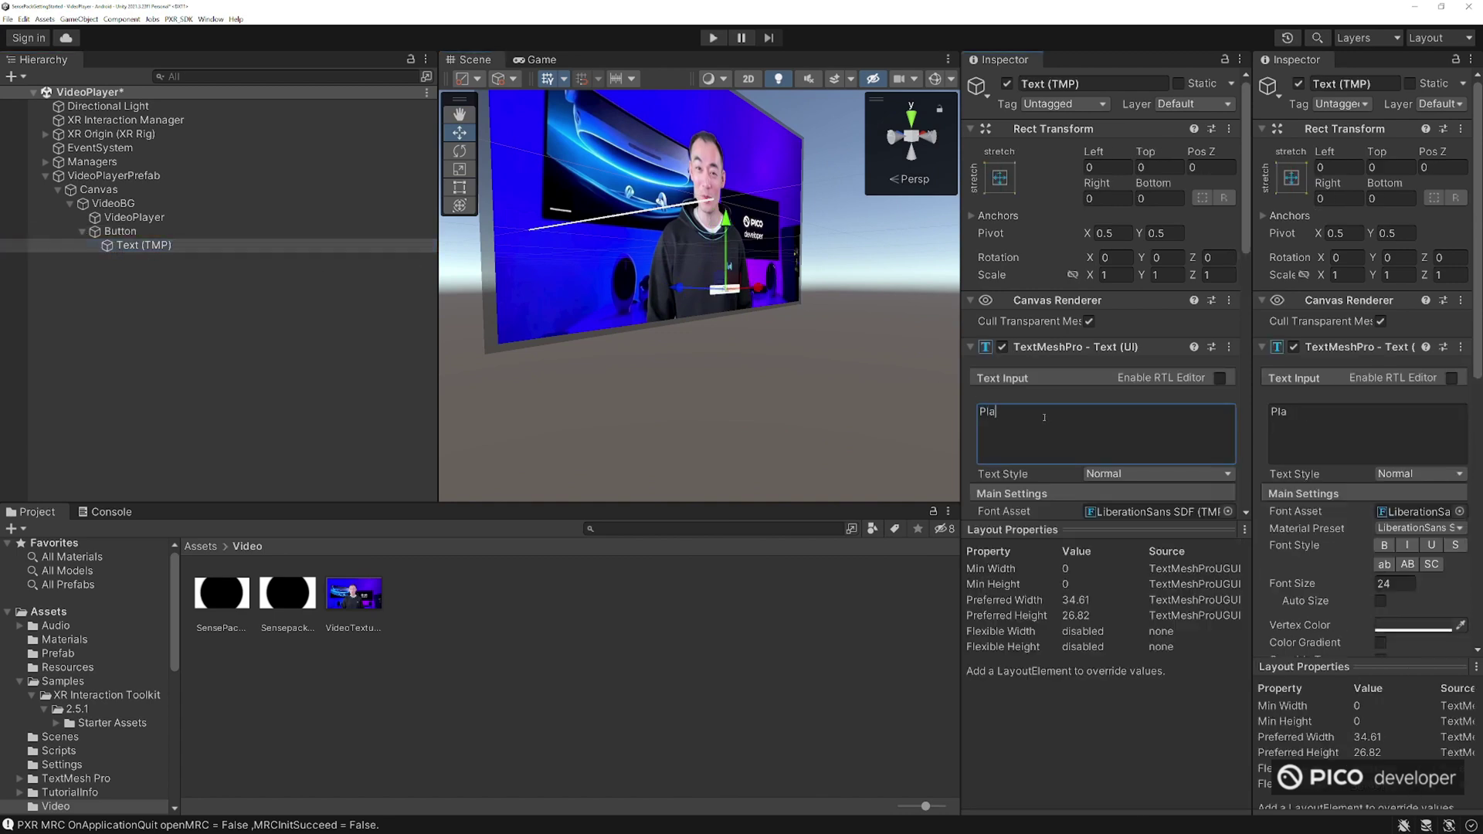
key(Return)
- Review the button and VideoPlayer settings in the Inspector and Scene view
click(120, 231)
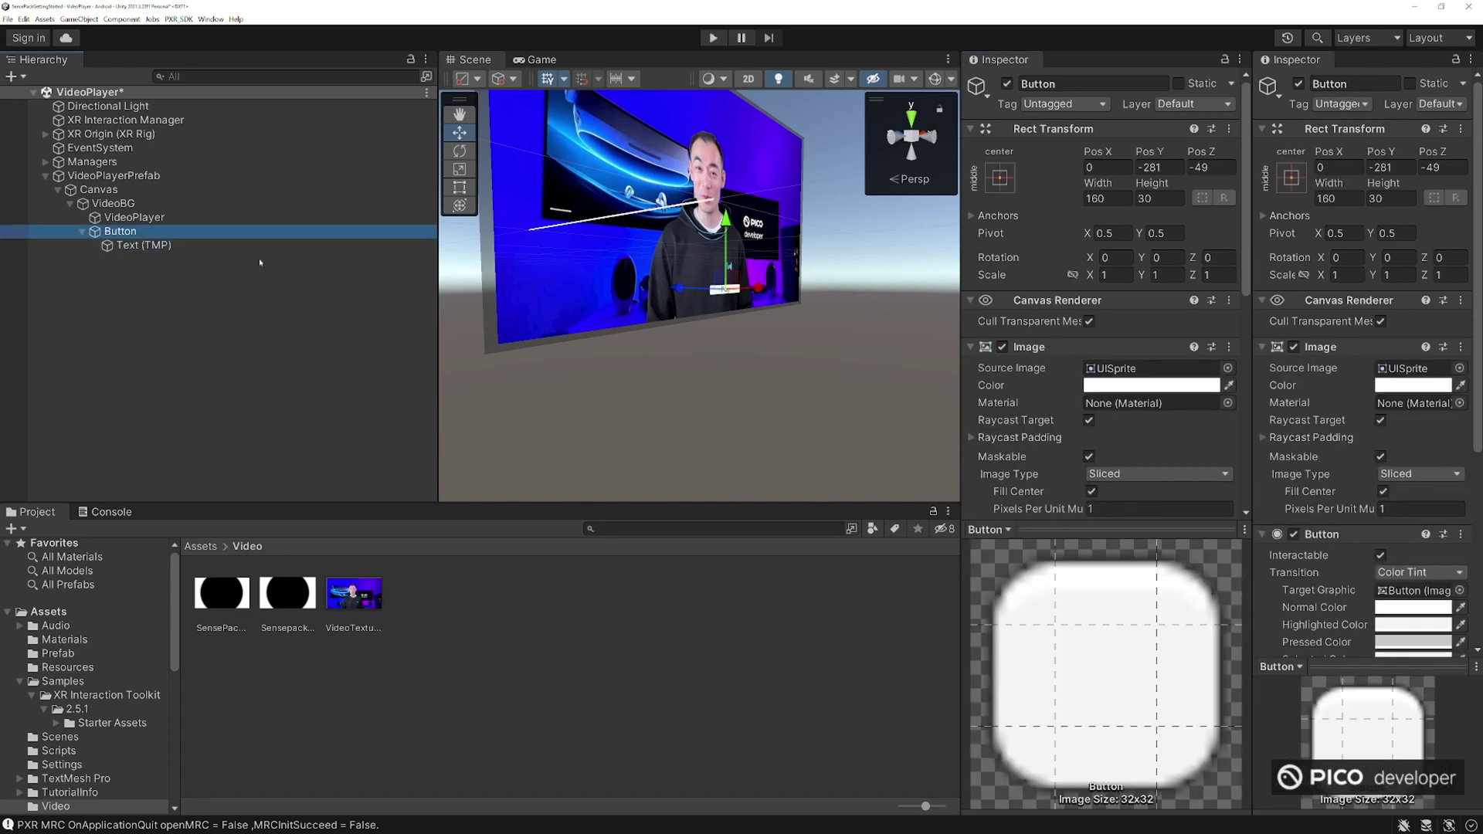
alt+drag(471, 293, 515, 295)
scroll(571, 315, up, 3)
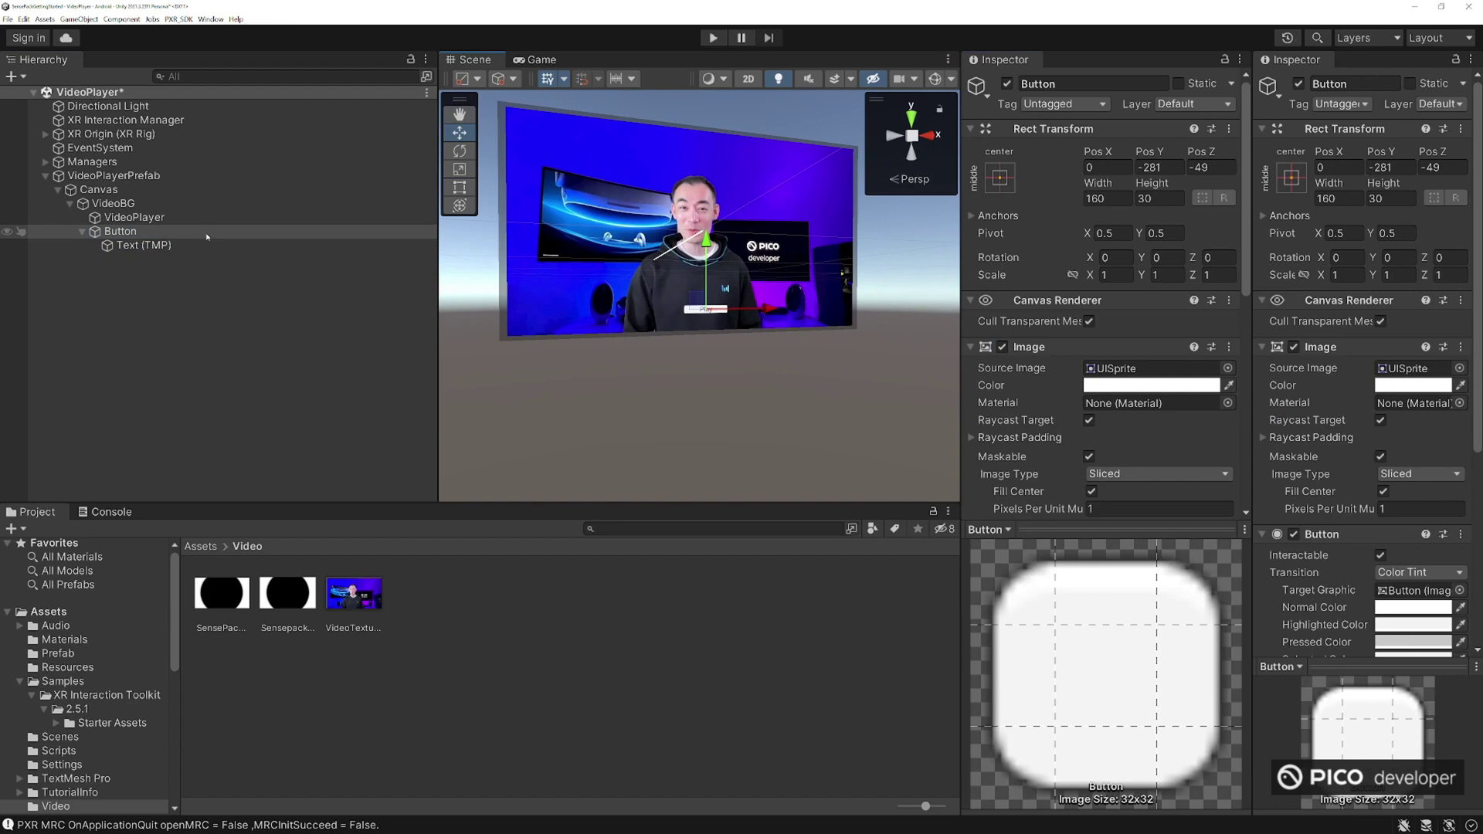
click(154, 218)
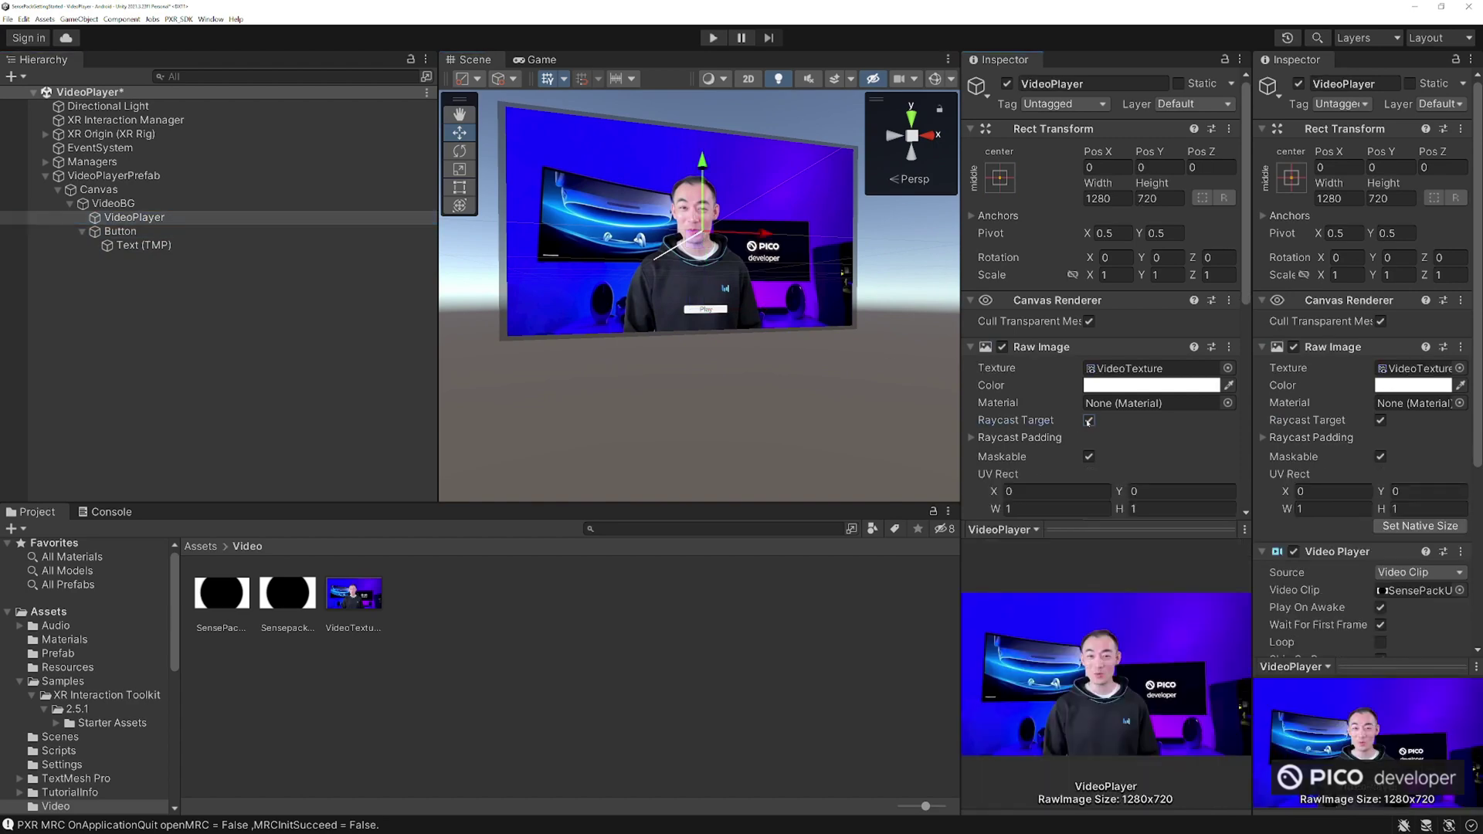
click(139, 231)
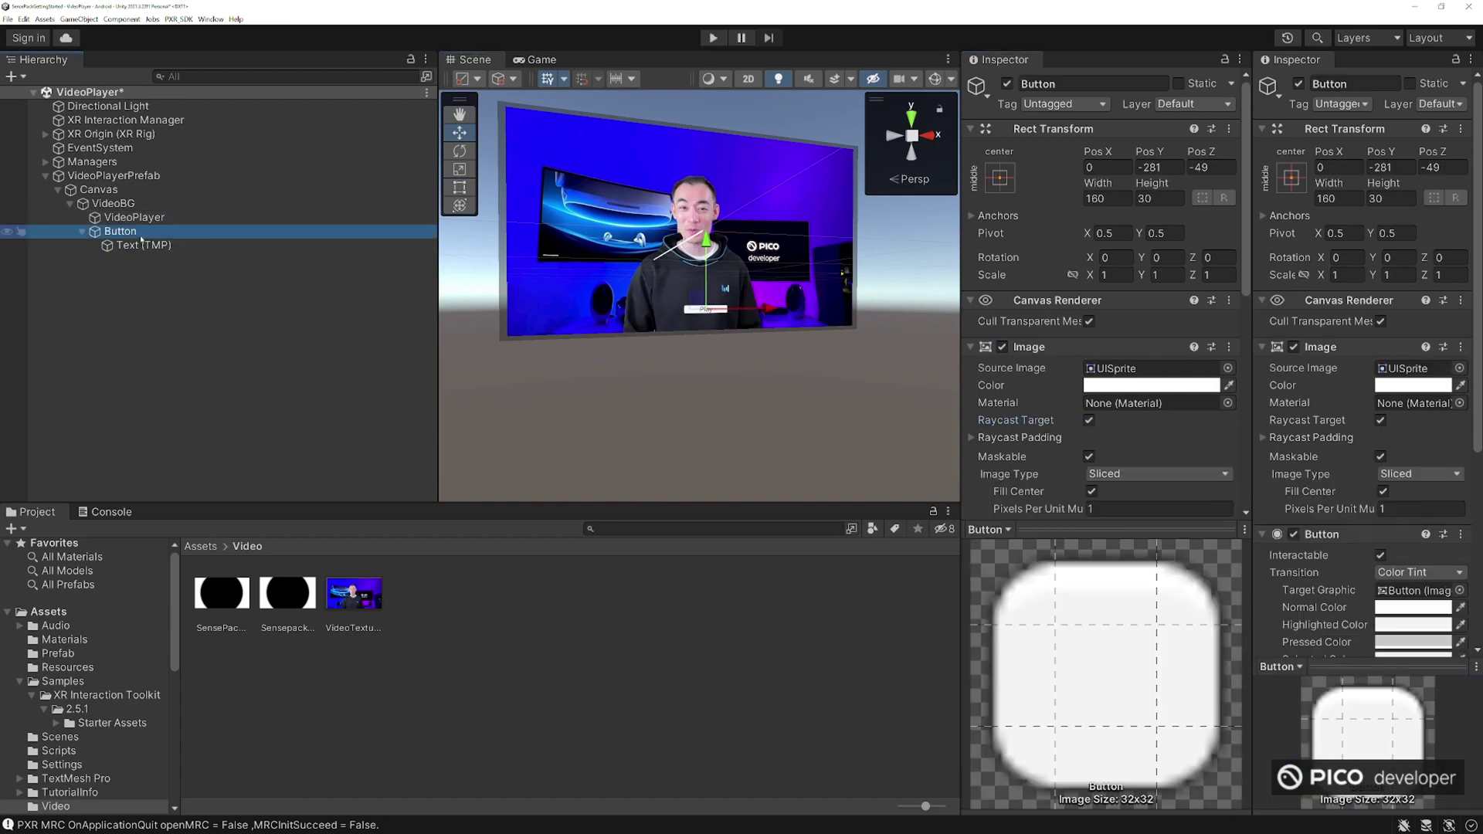
scroll(1202, 424, down, 3)
scroll(1202, 424, down, 3)
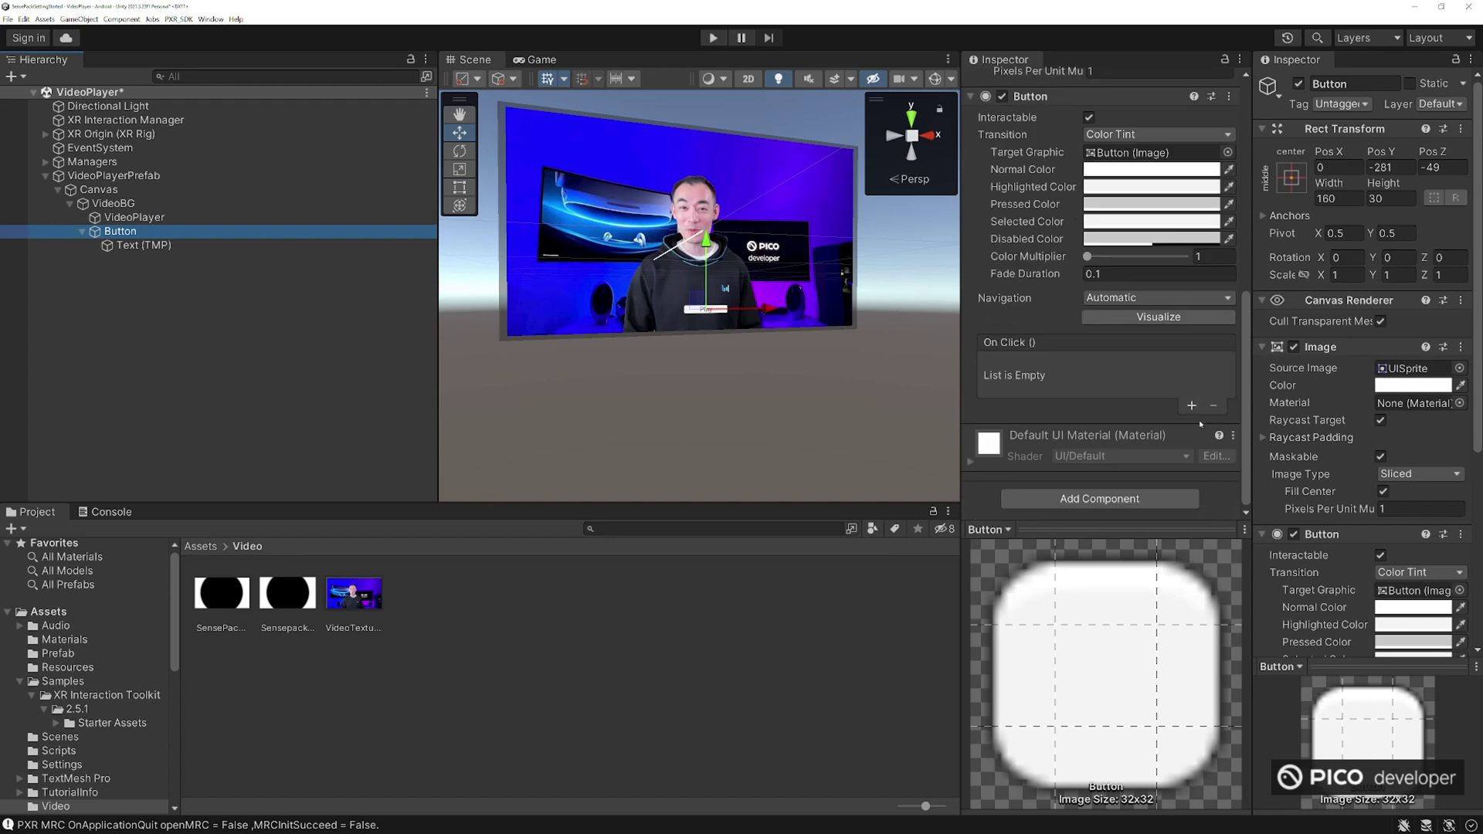
scroll(1164, 363, up, 3)
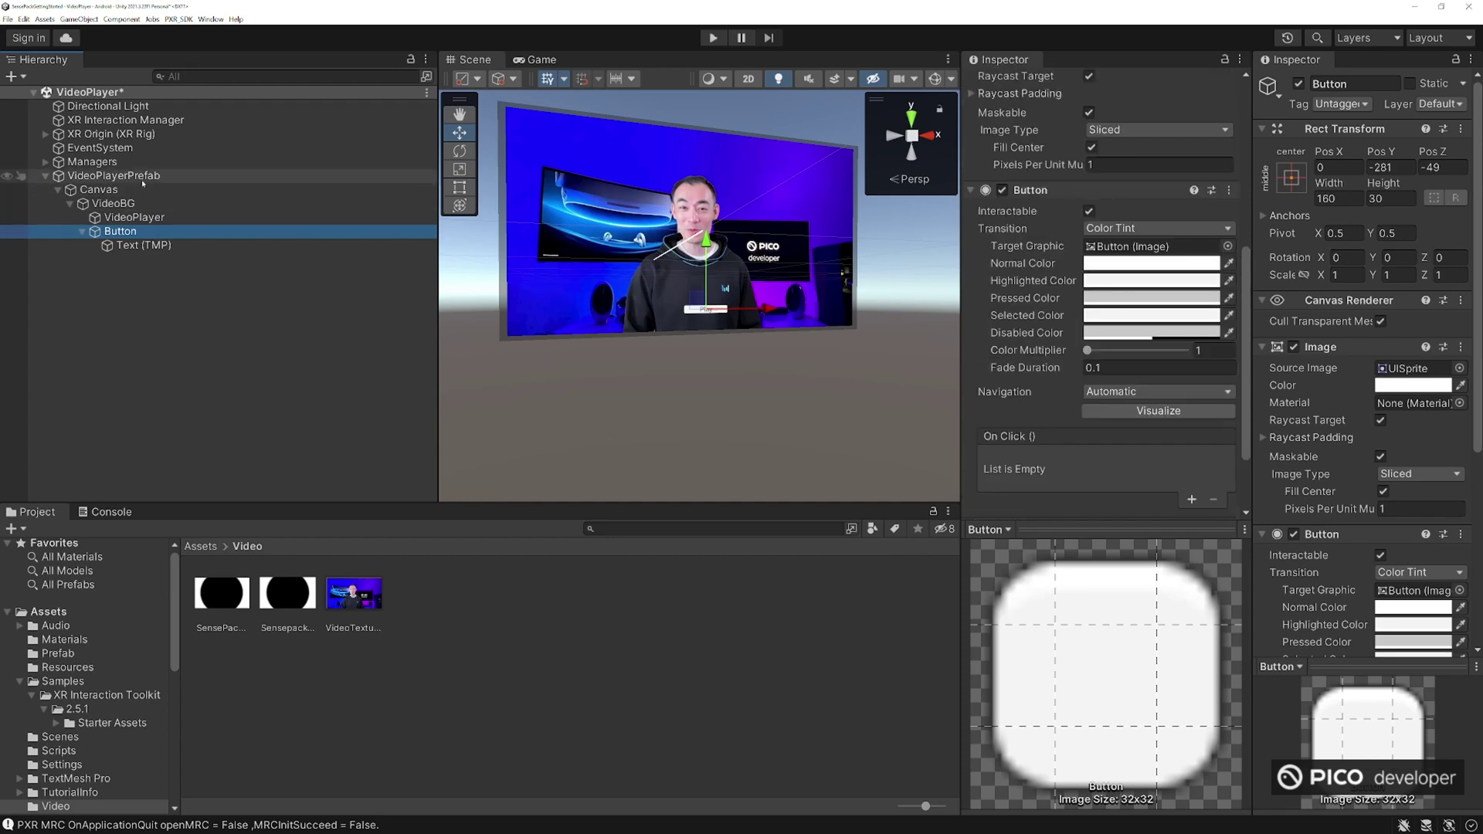
- Add an empty On Click entry to the Play button and delete the old VideoCtrl script
click(1192, 499)
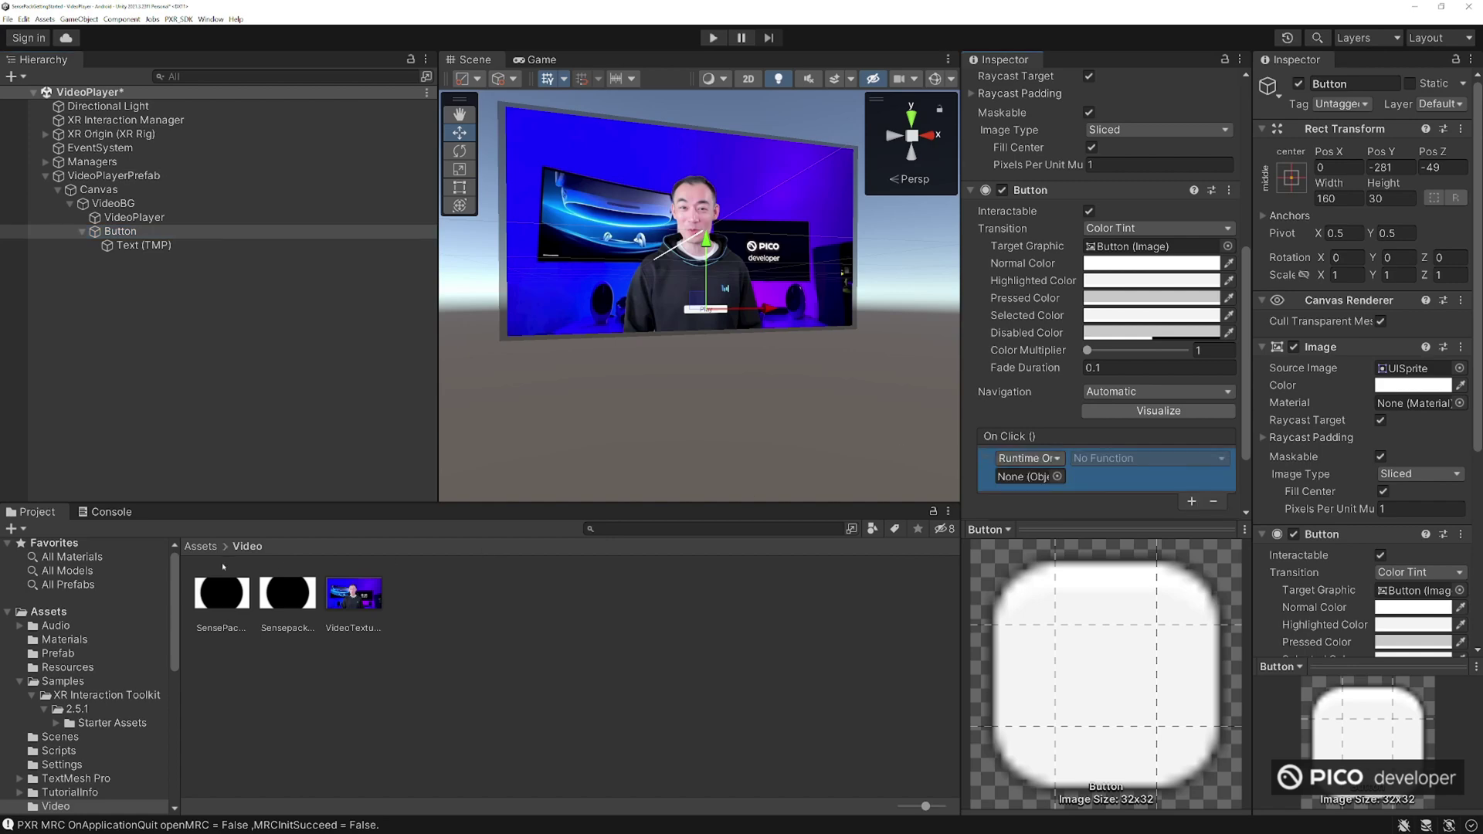
click(200, 546)
double_click(641, 596)
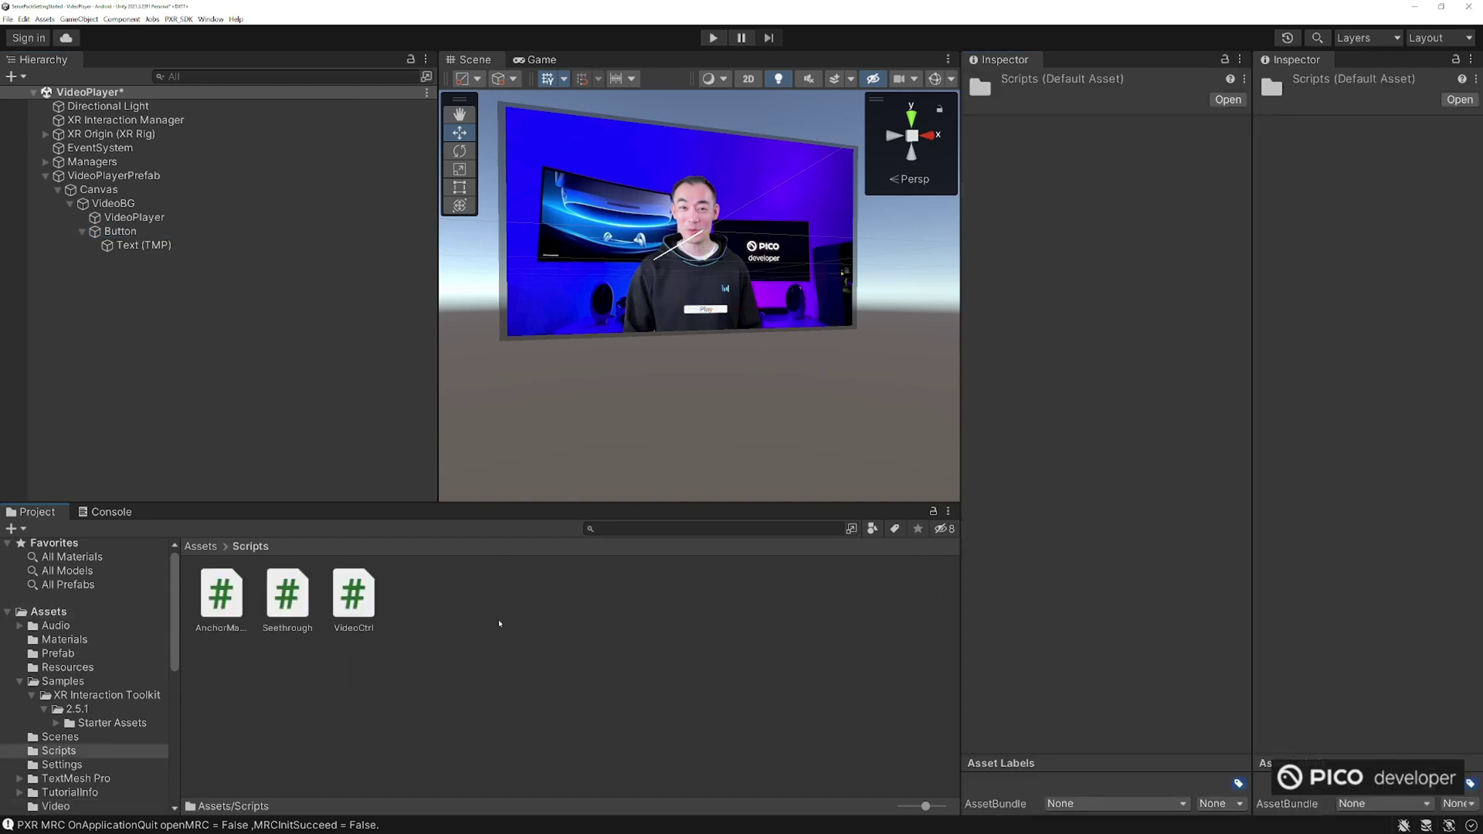
right_click(381, 587)
right_click(354, 595)
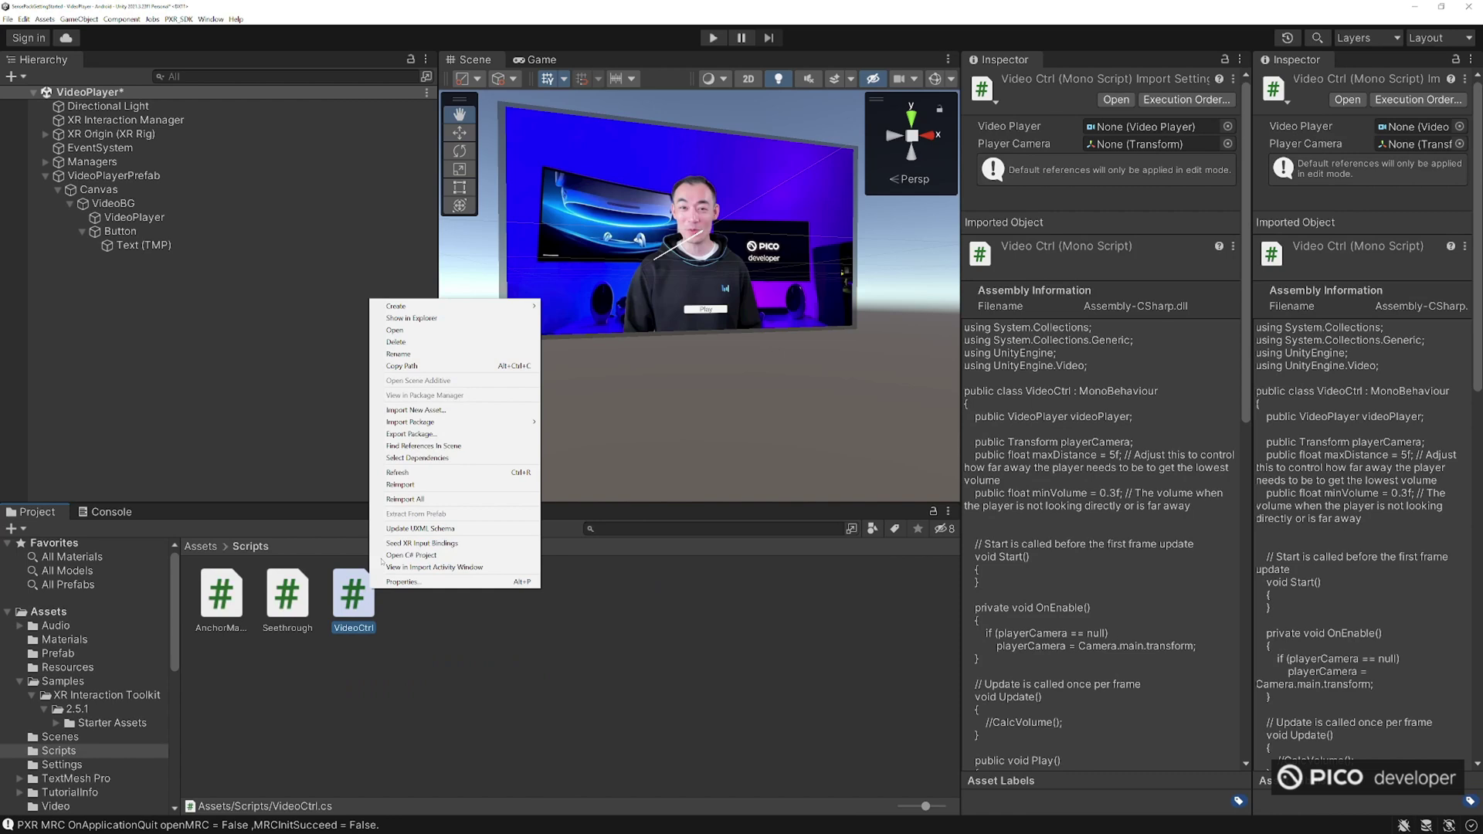
click(401, 330)
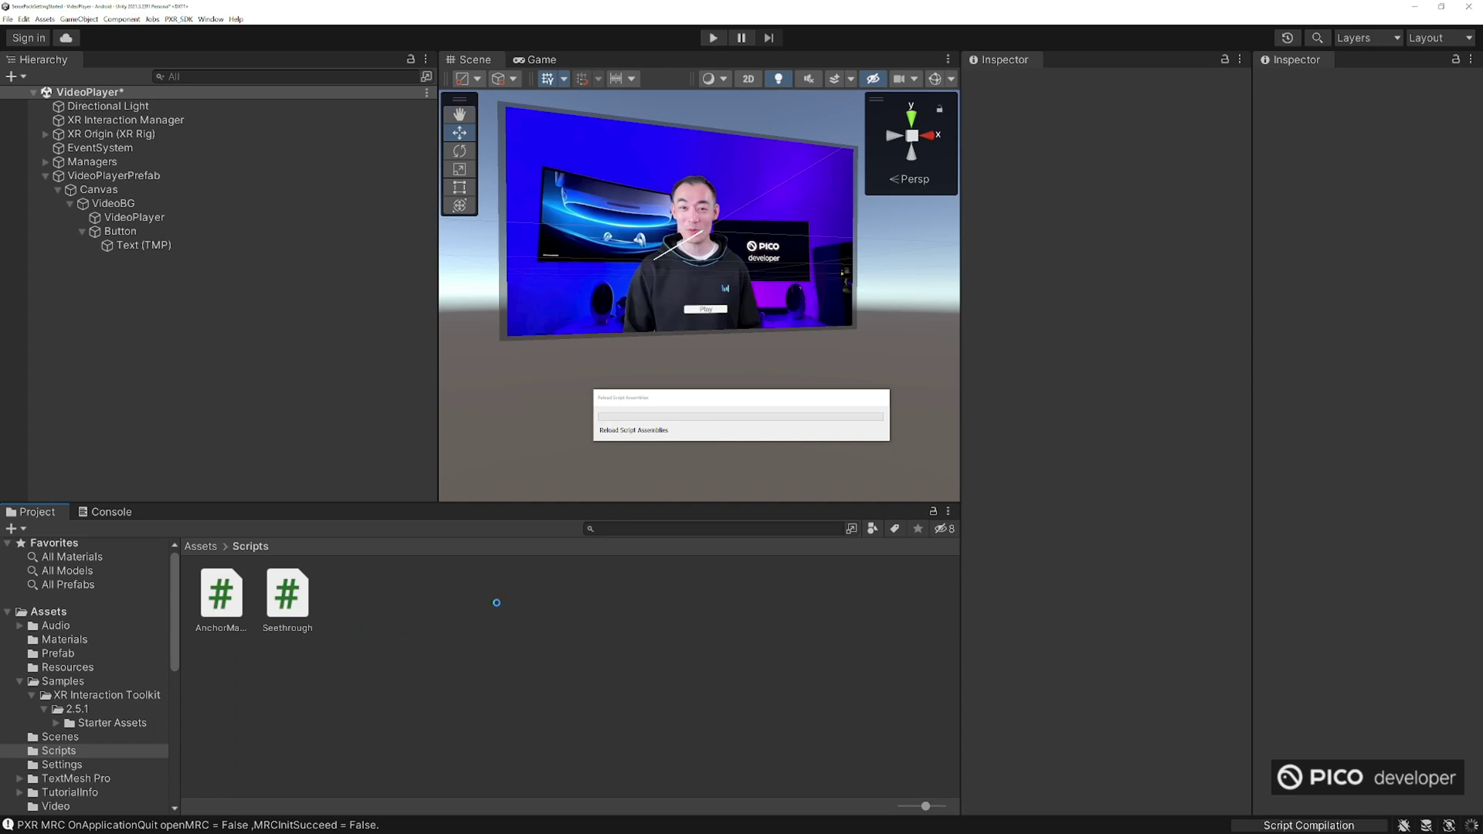
- Create a new C# script named VideoCtrl in Assets/Scripts
right_click(395, 615)
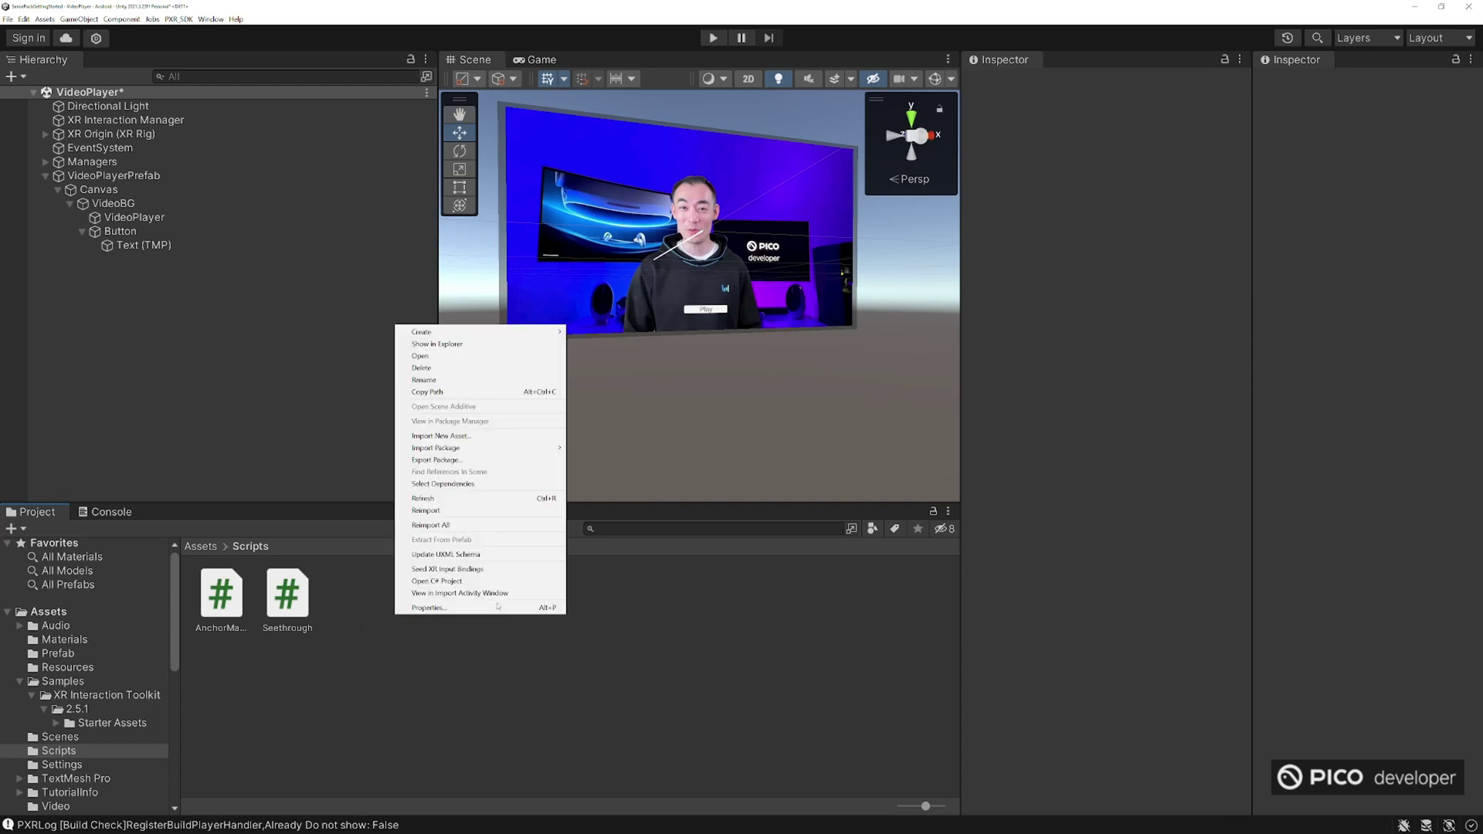
click(363, 587)
click(141, 245)
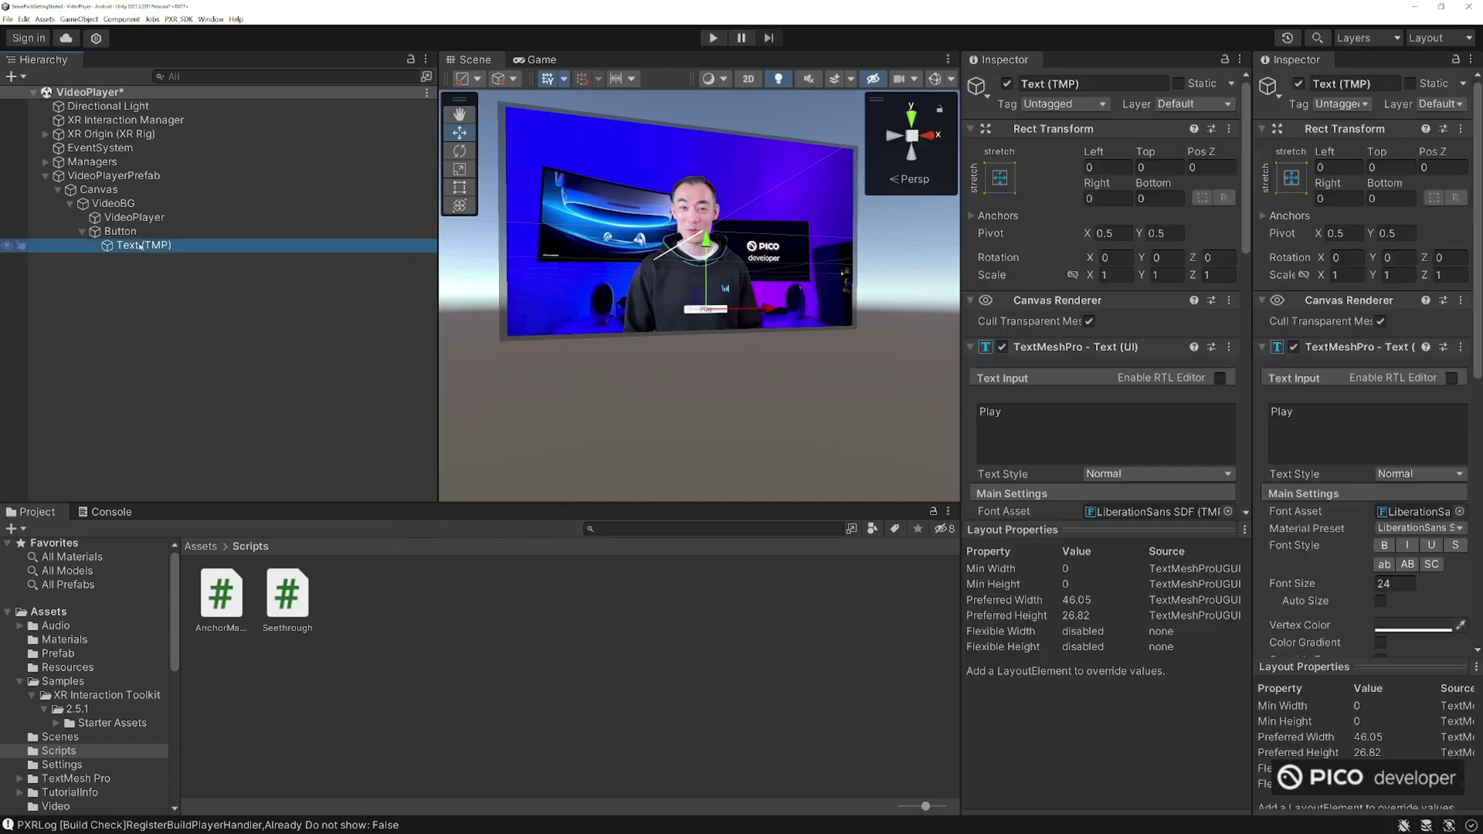
right_click(355, 611)
mouse_move(471, 325)
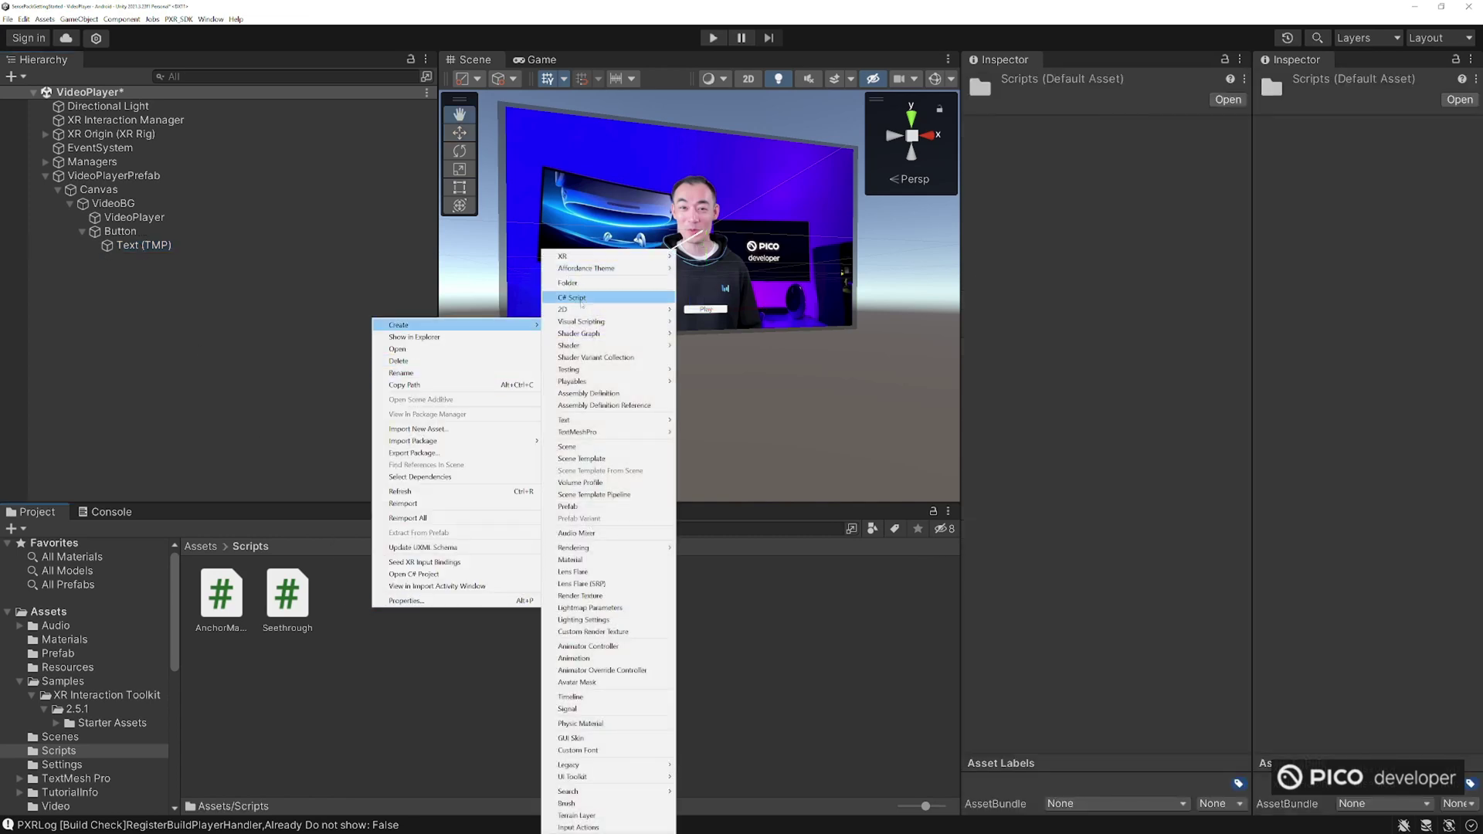
click(581, 298)
text(VideoCtrl)
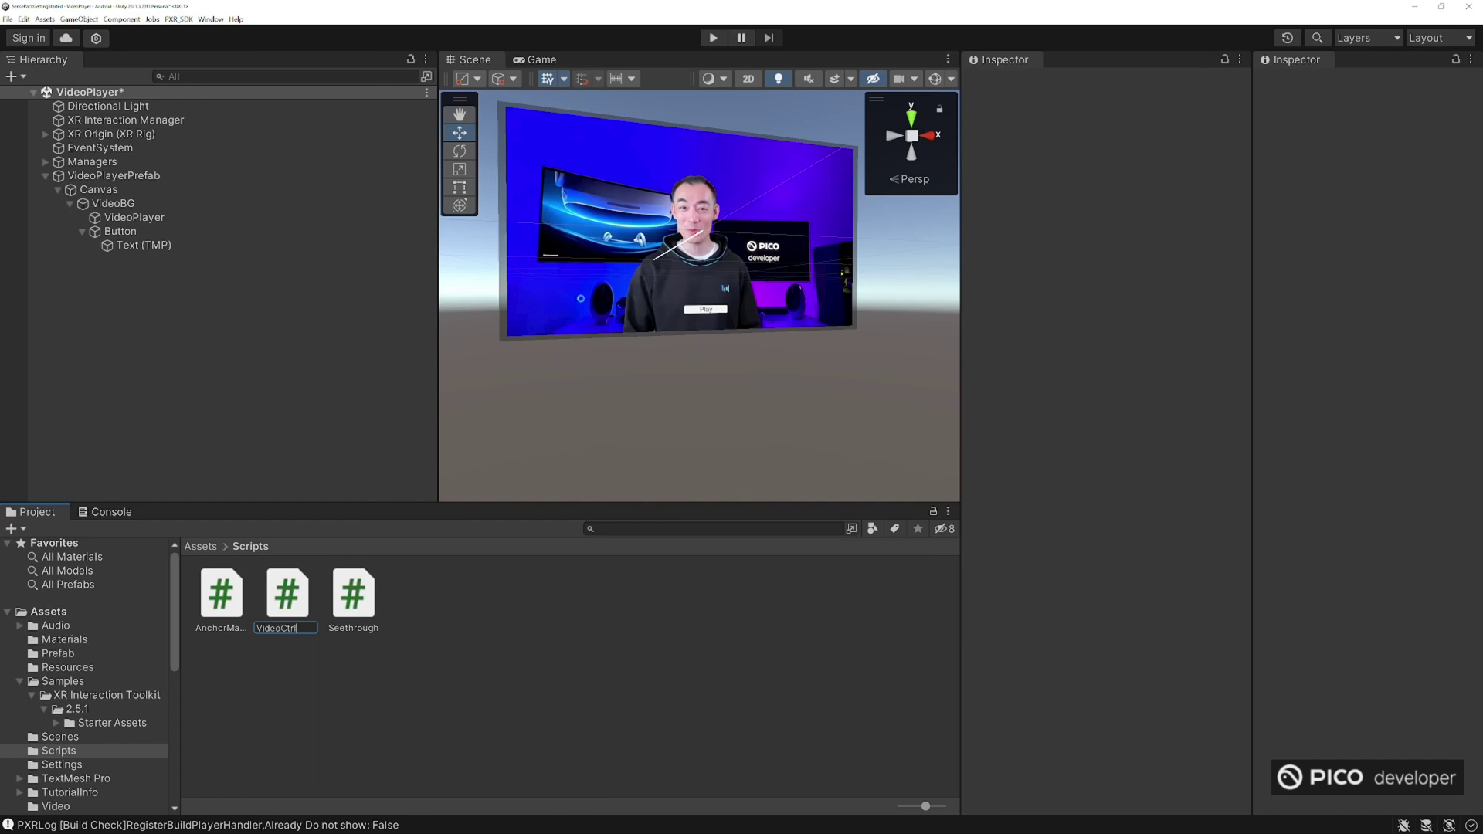
key(Return)
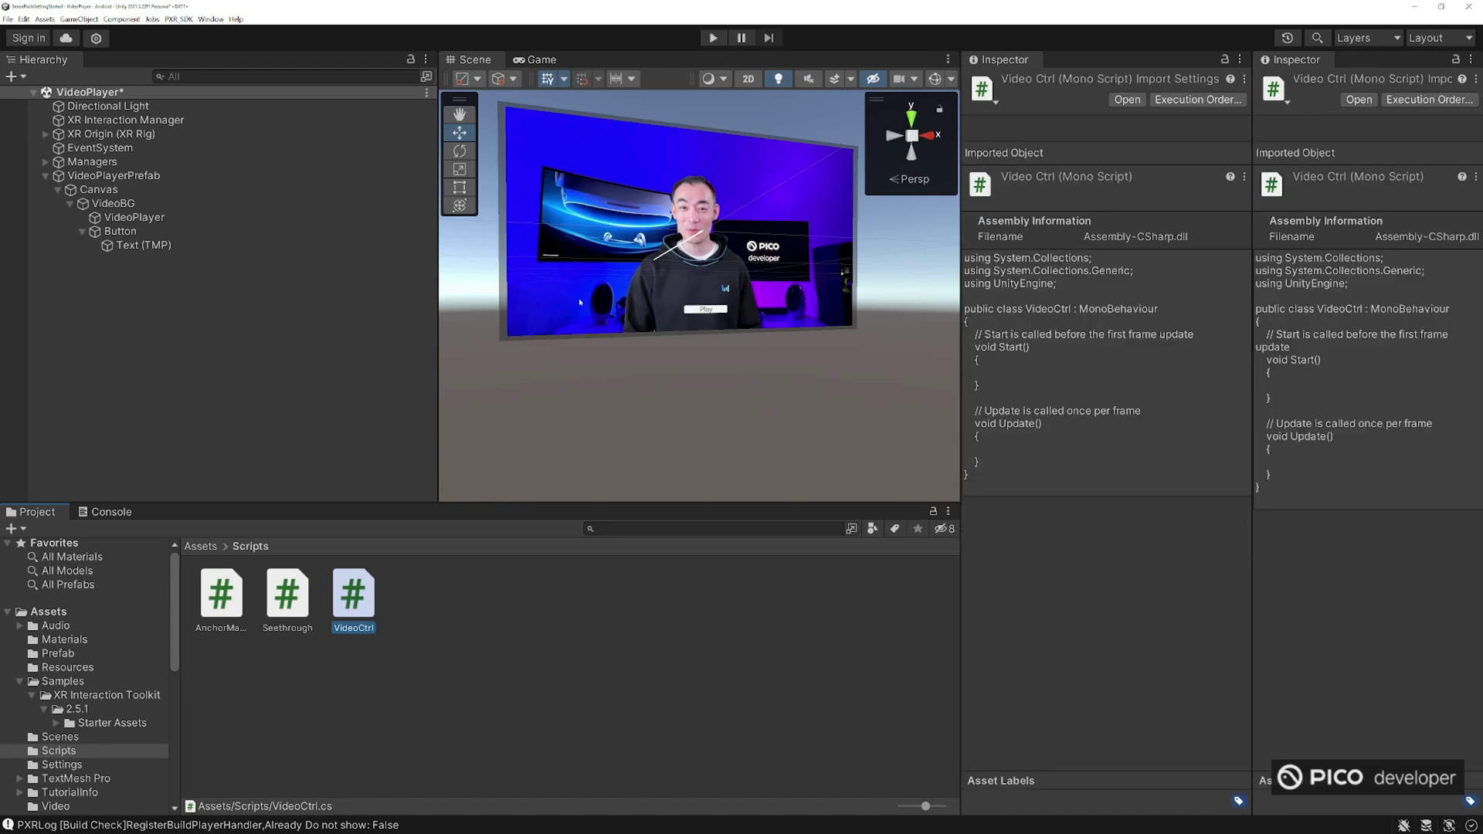
- Add the Video Ctrl component to VideoPlayerPrefab and open VideoCtrl.cs in Visual Studio
click(114, 175)
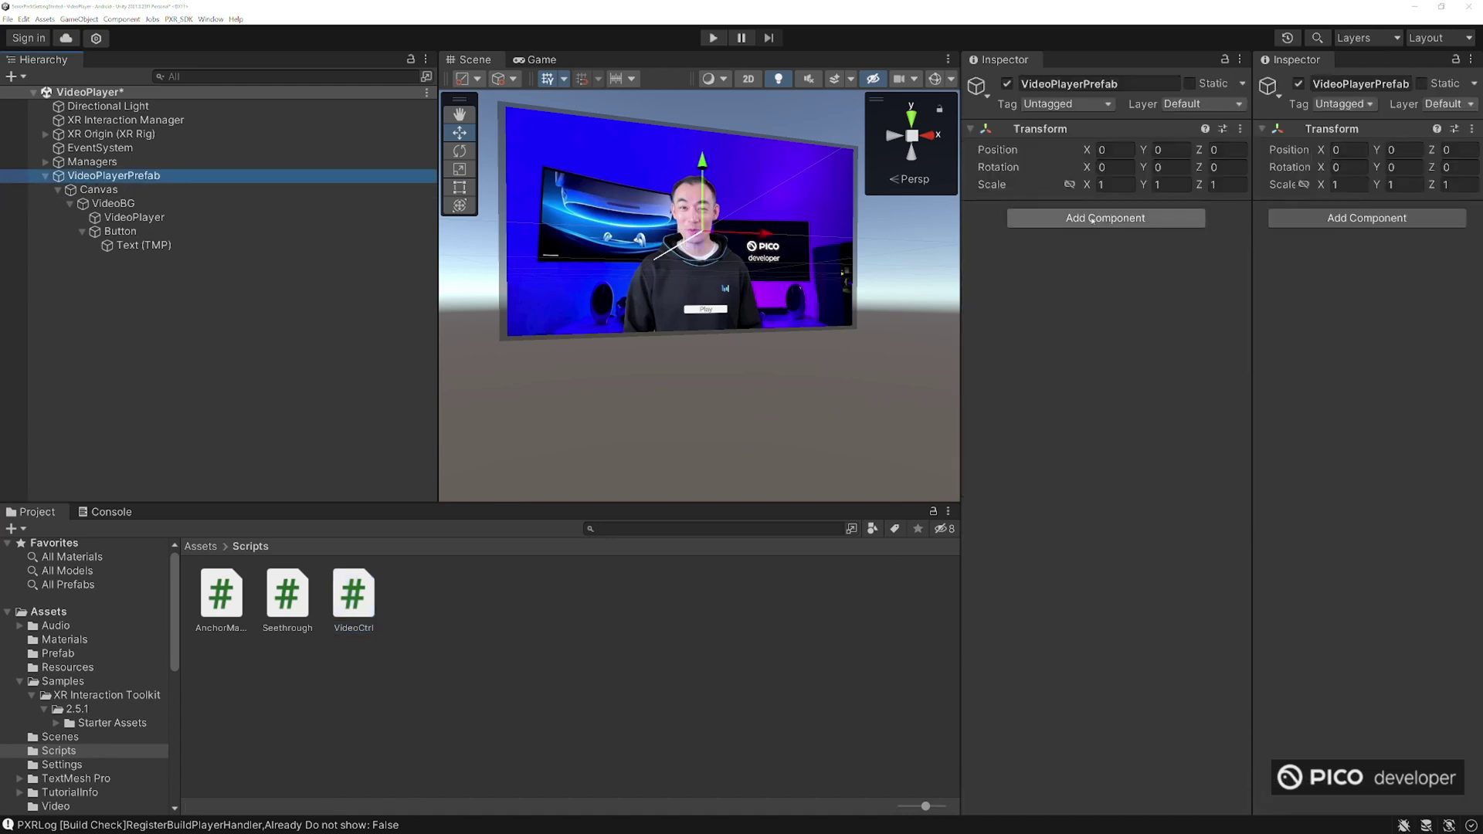
click(1105, 218)
key(Return)
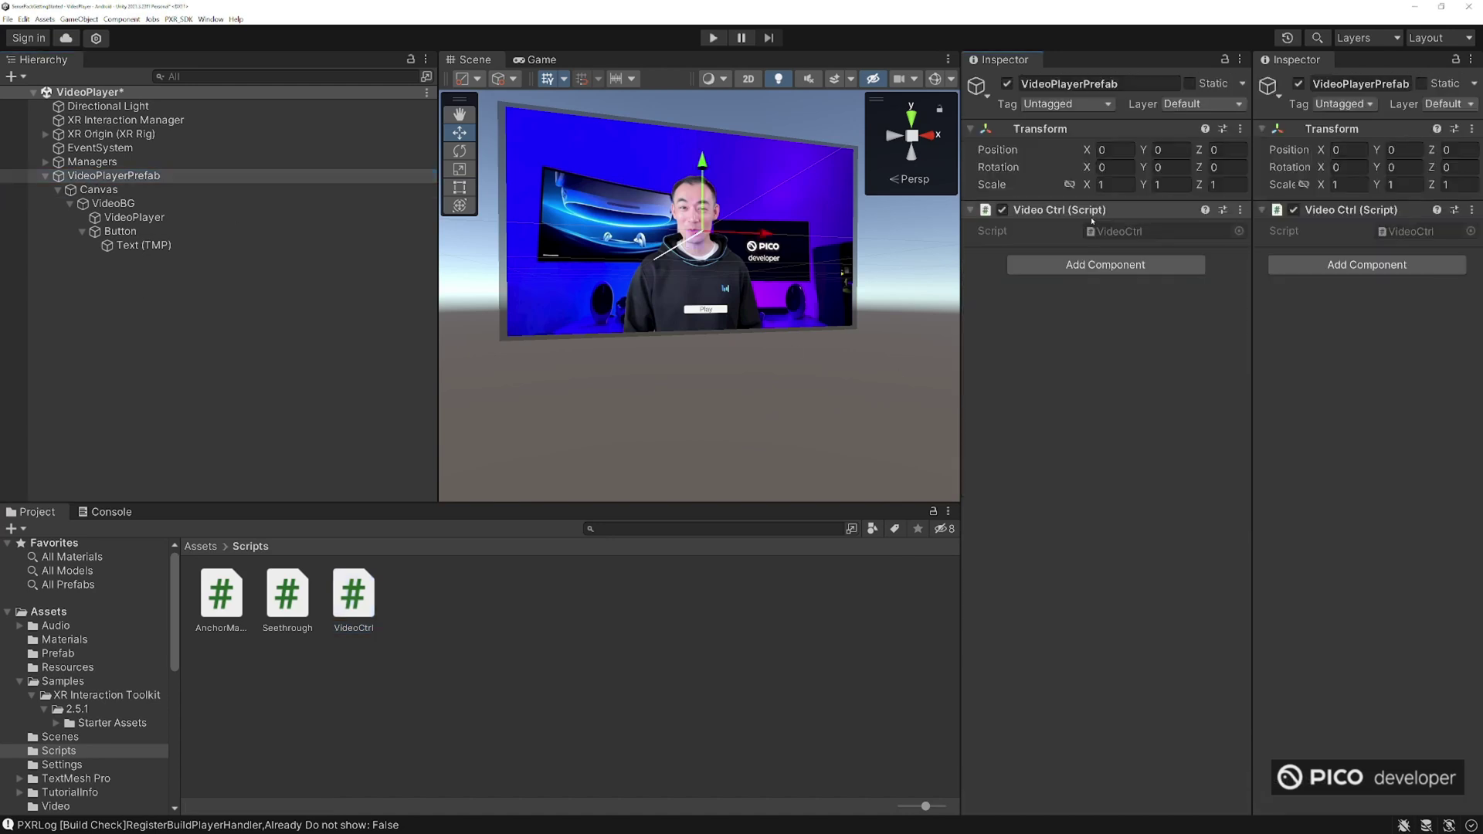
double_click(1118, 231)
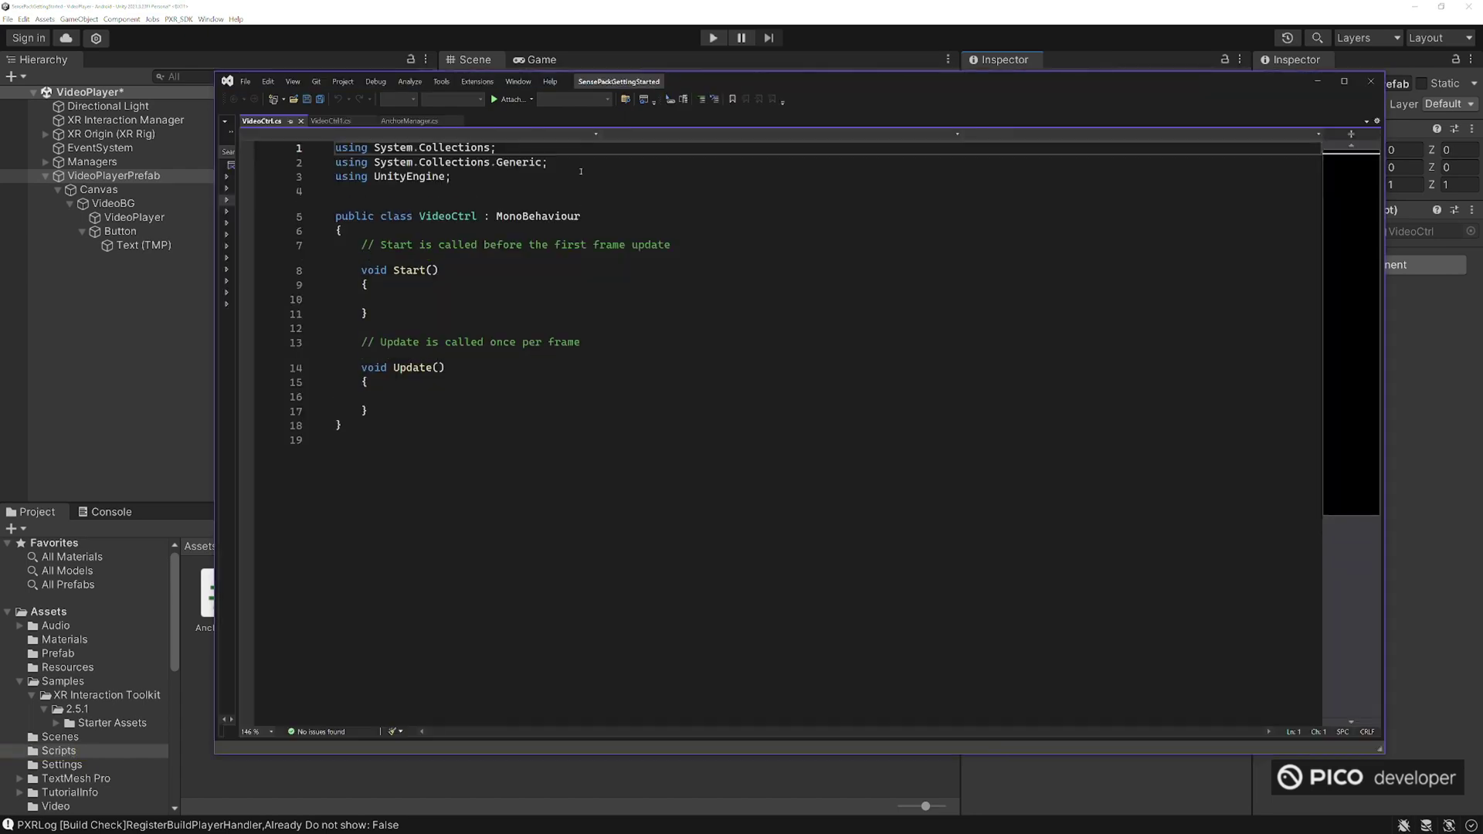
- Open a new line at the top of the VideoCtrl class, trying then discarding a [SerializeField] attribute
click(418, 231)
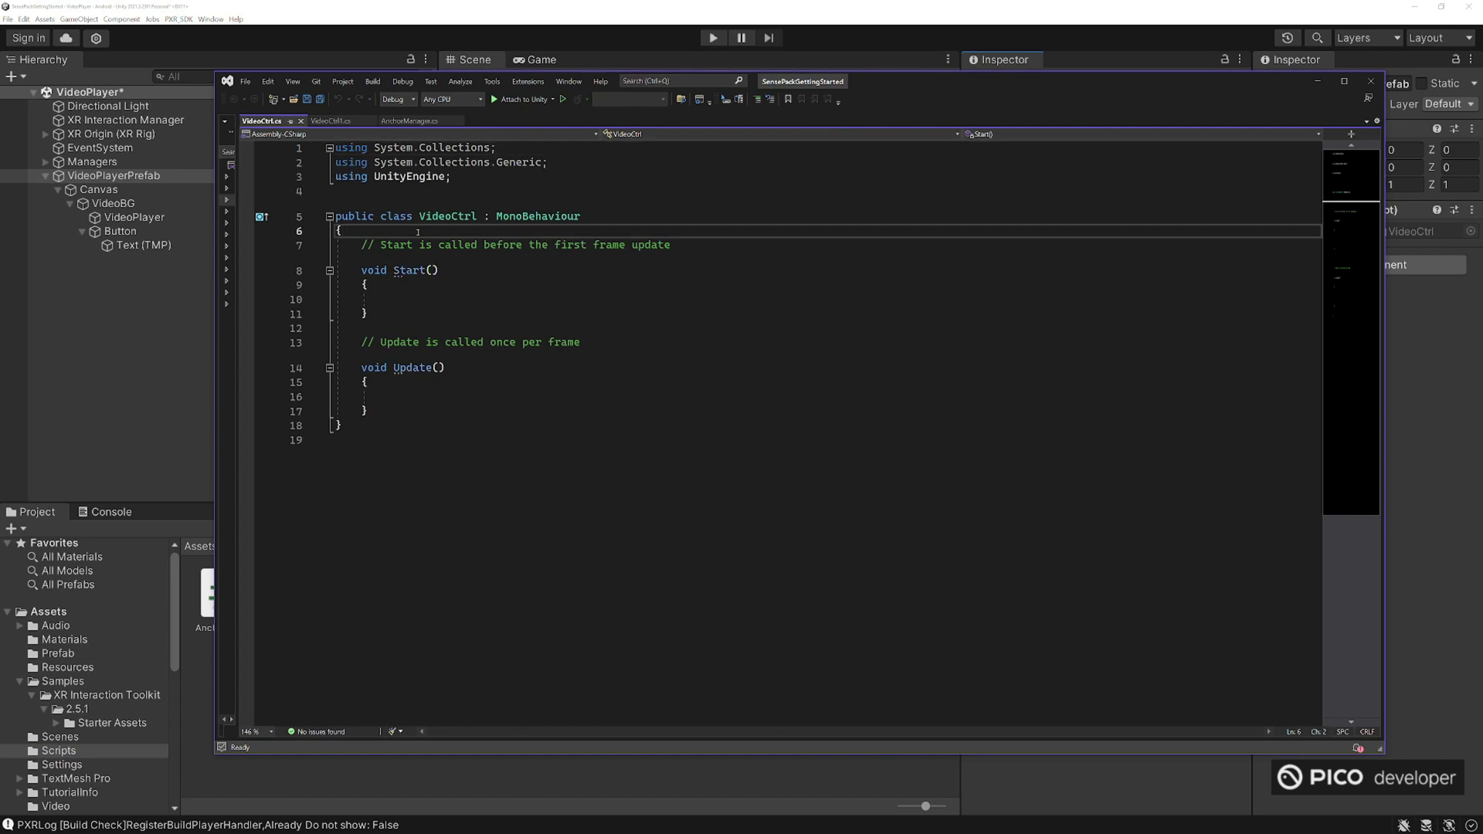
key(Return)
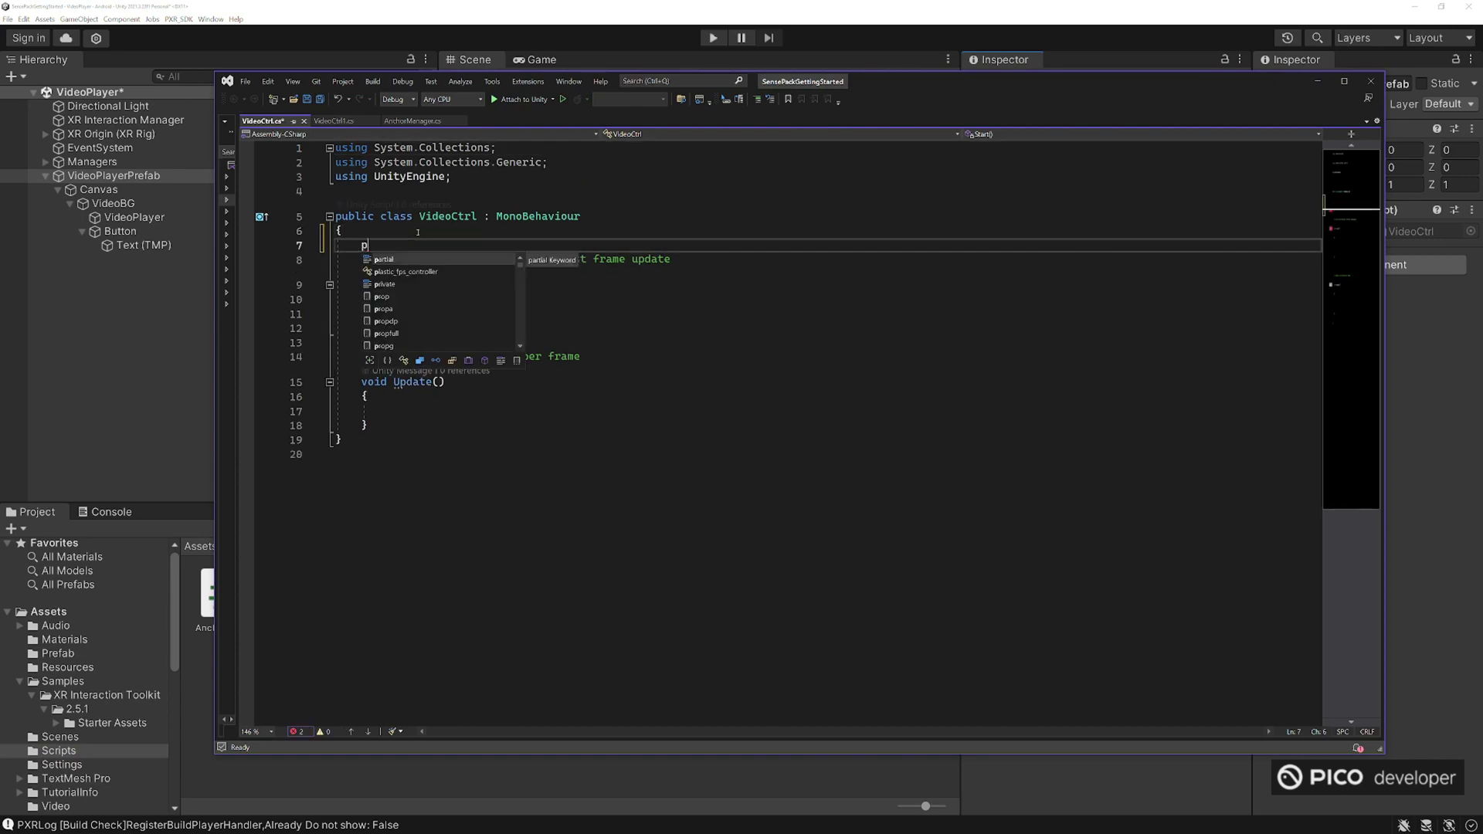
key(BackSpace)
text([se)
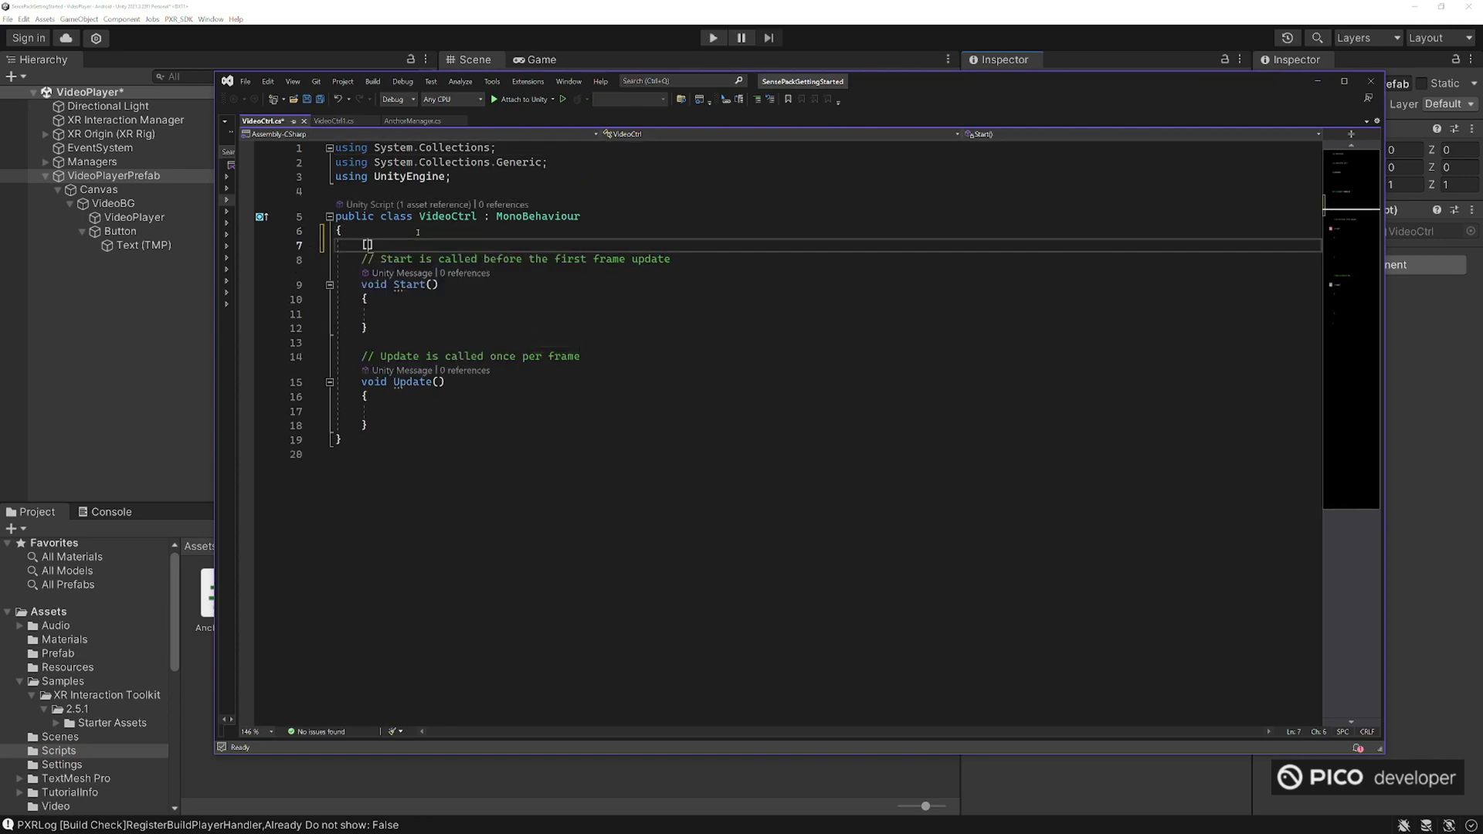
key(Down)
key(Tab)
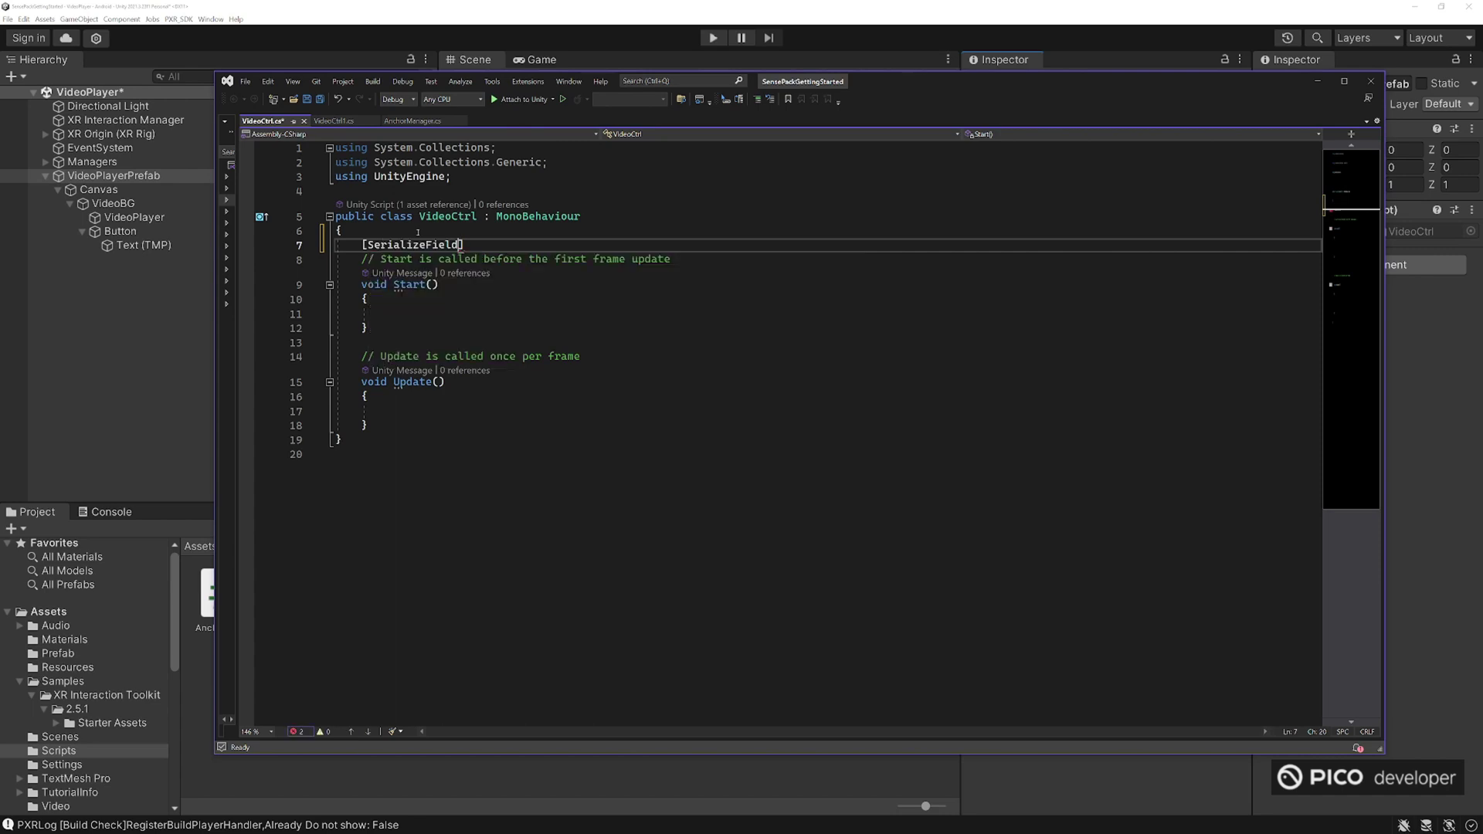
key(End)
key(Return)
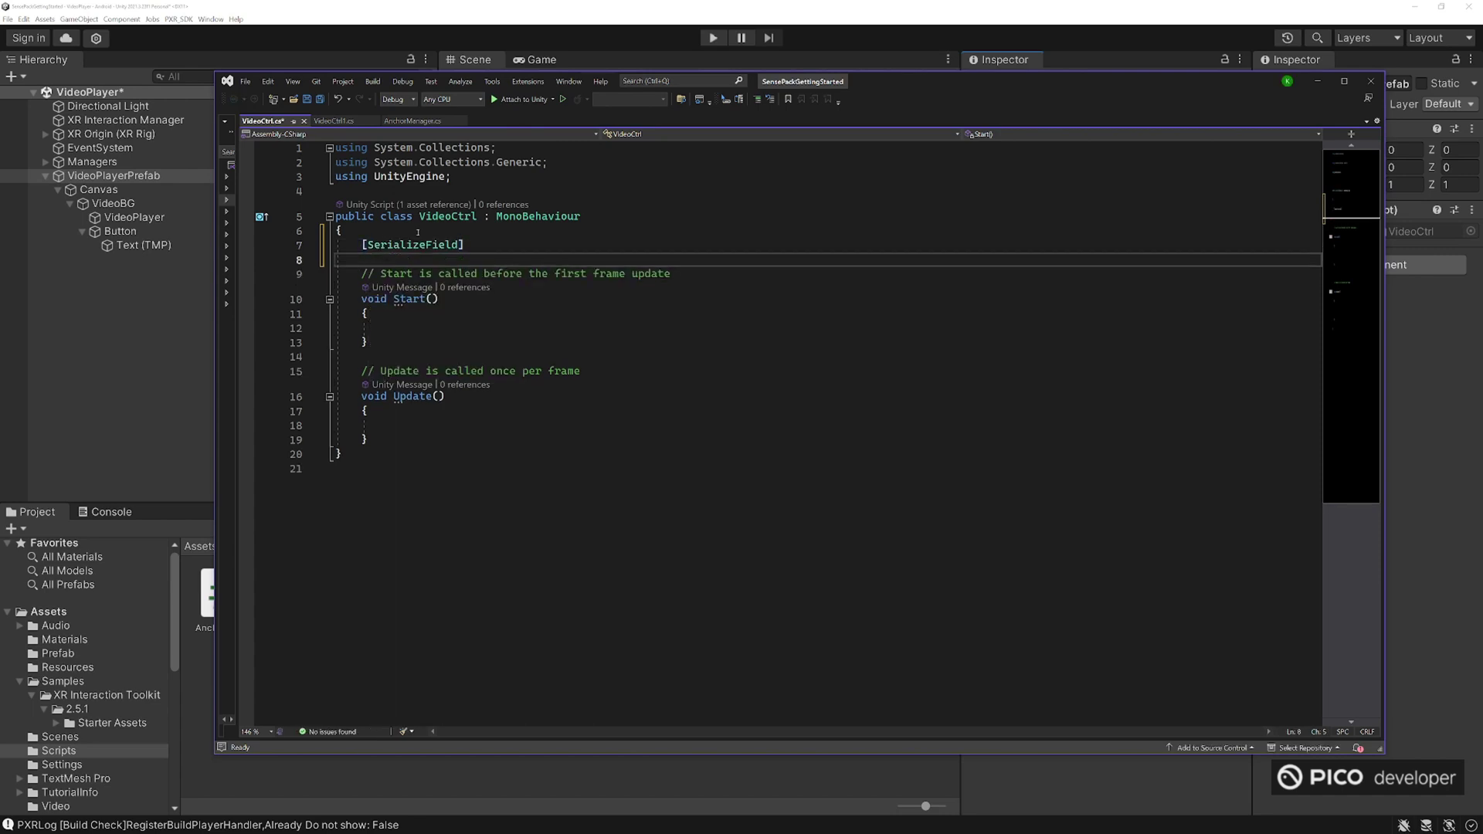
key(BackSpace)
key(BackSpace)
key(BackSpace)
key(BackSpace)
key(BackSpace)
key(BackSpace)
key(BackSpace)
key(BackSpace)
key(BackSpace)
key(BackSpace)
key(BackSpace)
key(BackSpace)
key(BackSpace)
key(BackSpace)
key(BackSpace)
key(BackSpace)
key(BackSpace)
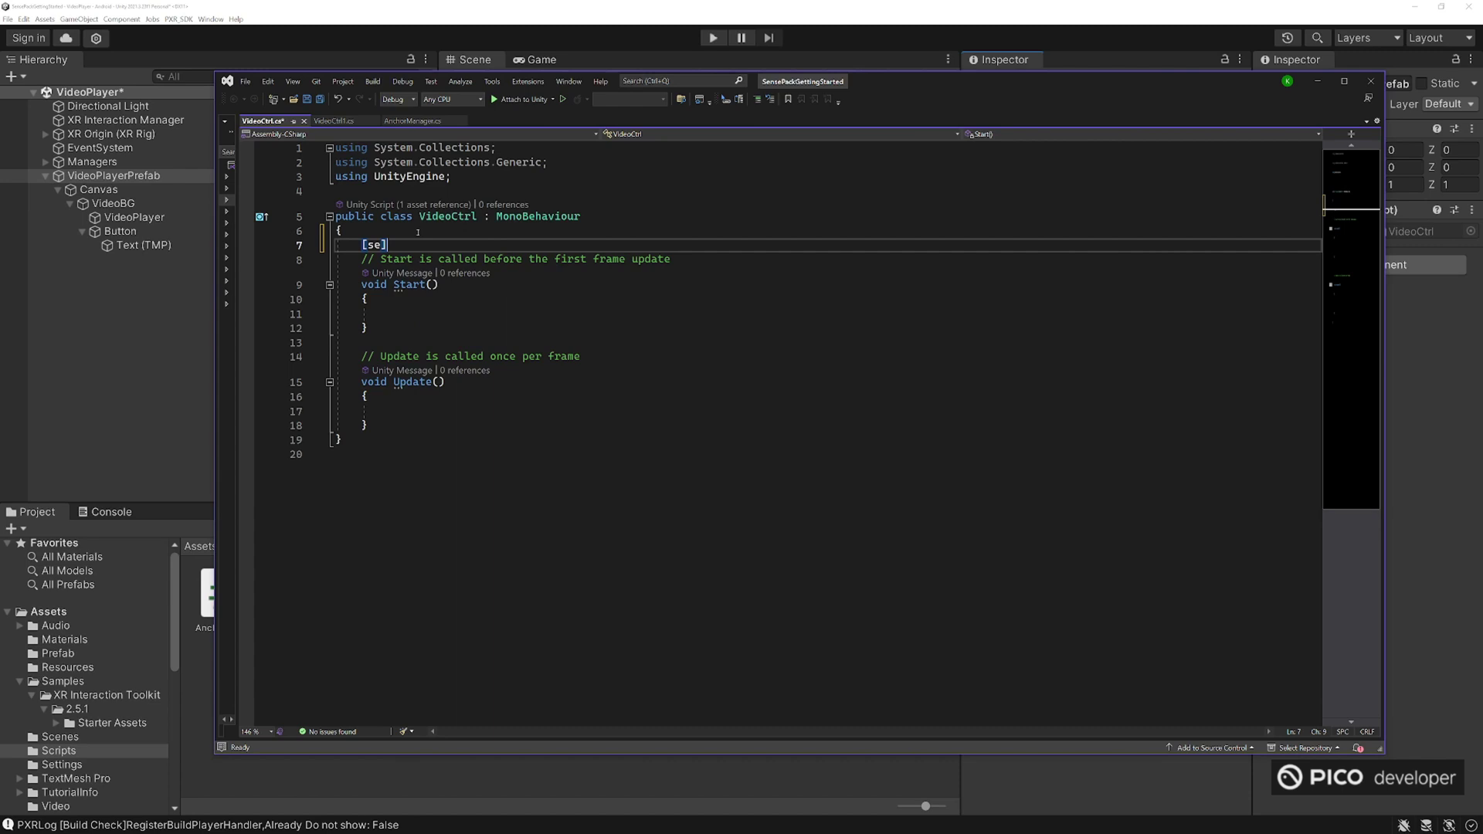
- Declare 'public VideoPlayer videoPlayer;', letting IntelliSense add 'using UnityEngine.Video;'
text(public GameObject Vi)
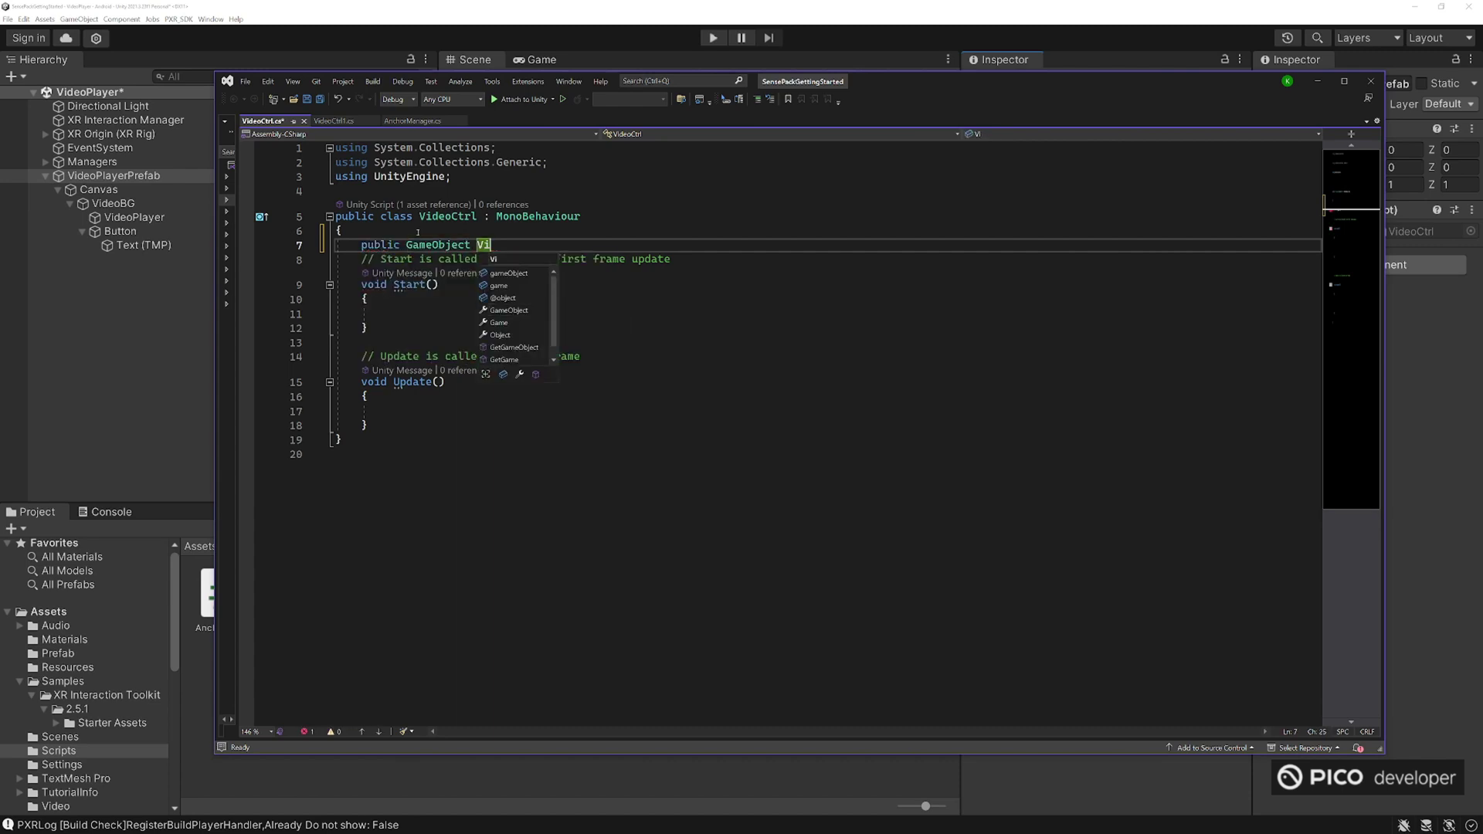
key(BackSpace)
key(BackSpace)
key(BackSpace)
key(BackSpace)
key(BackSpace)
key(BackSpace)
key(BackSpace)
key(BackSpace)
key(BackSpace)
key(BackSpace)
key(BackSpace)
key(BackSpace)
key(BackSpace)
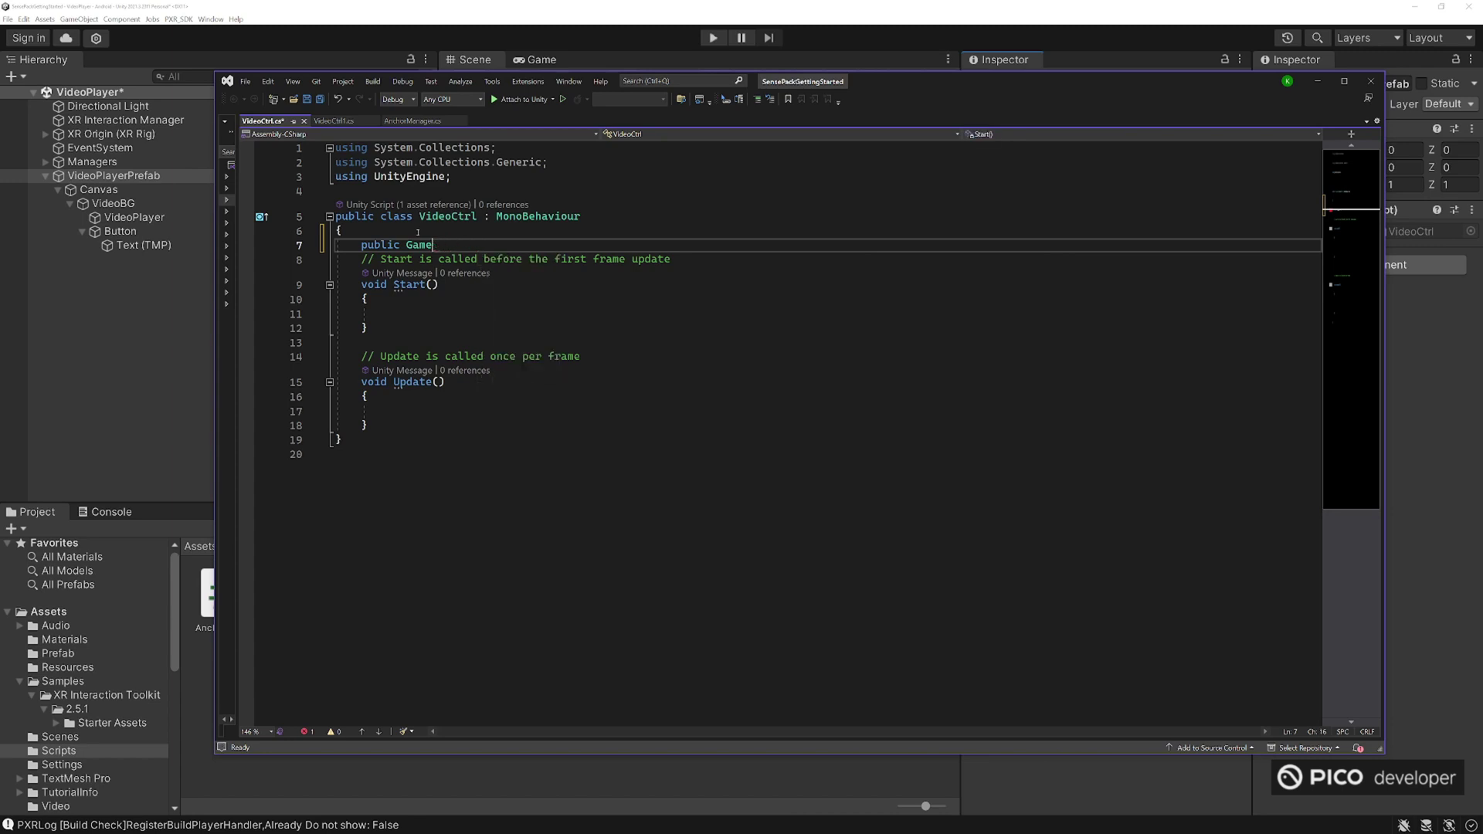
text(Videopl)
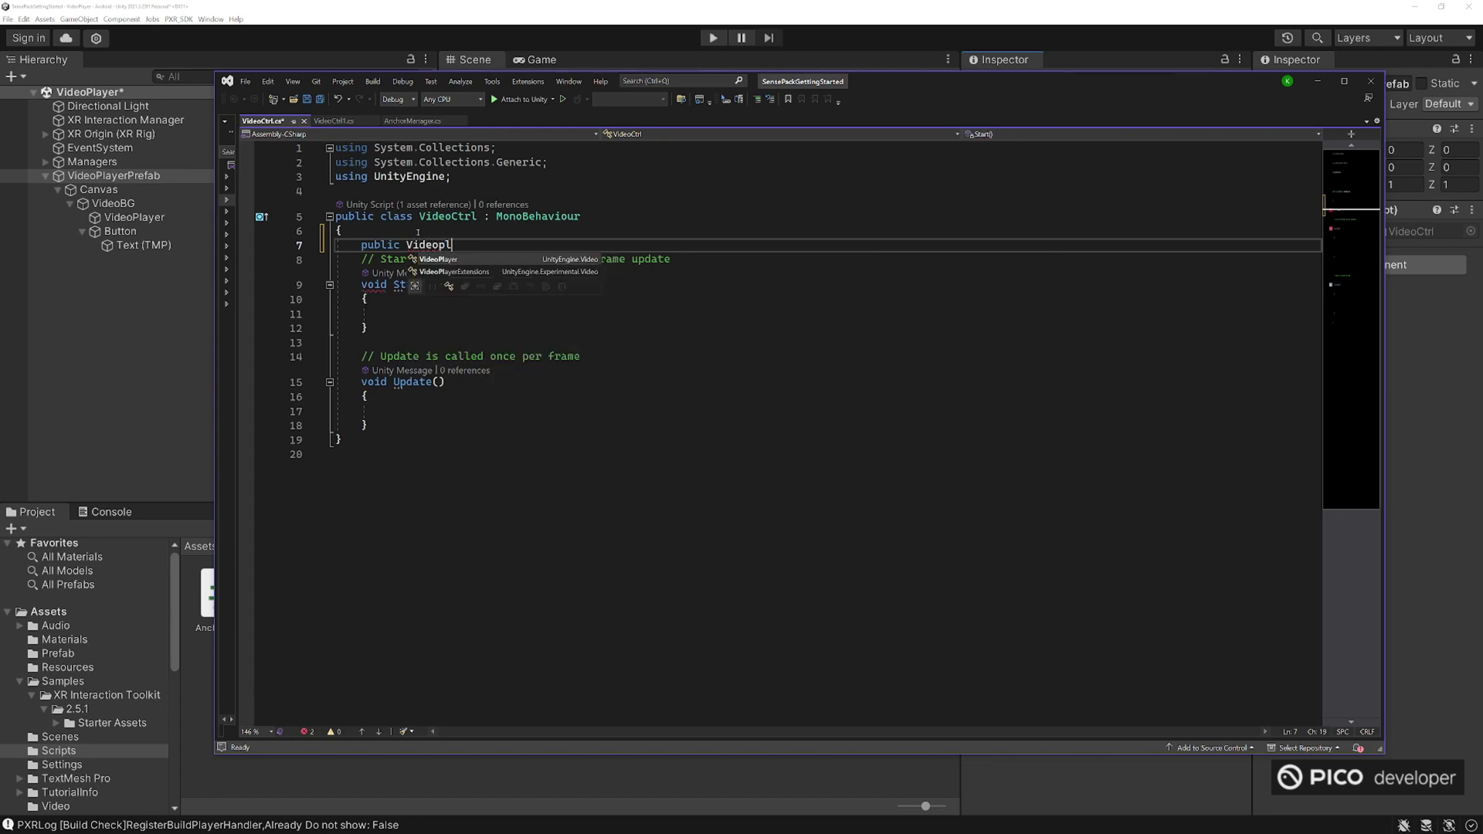
key(Tab)
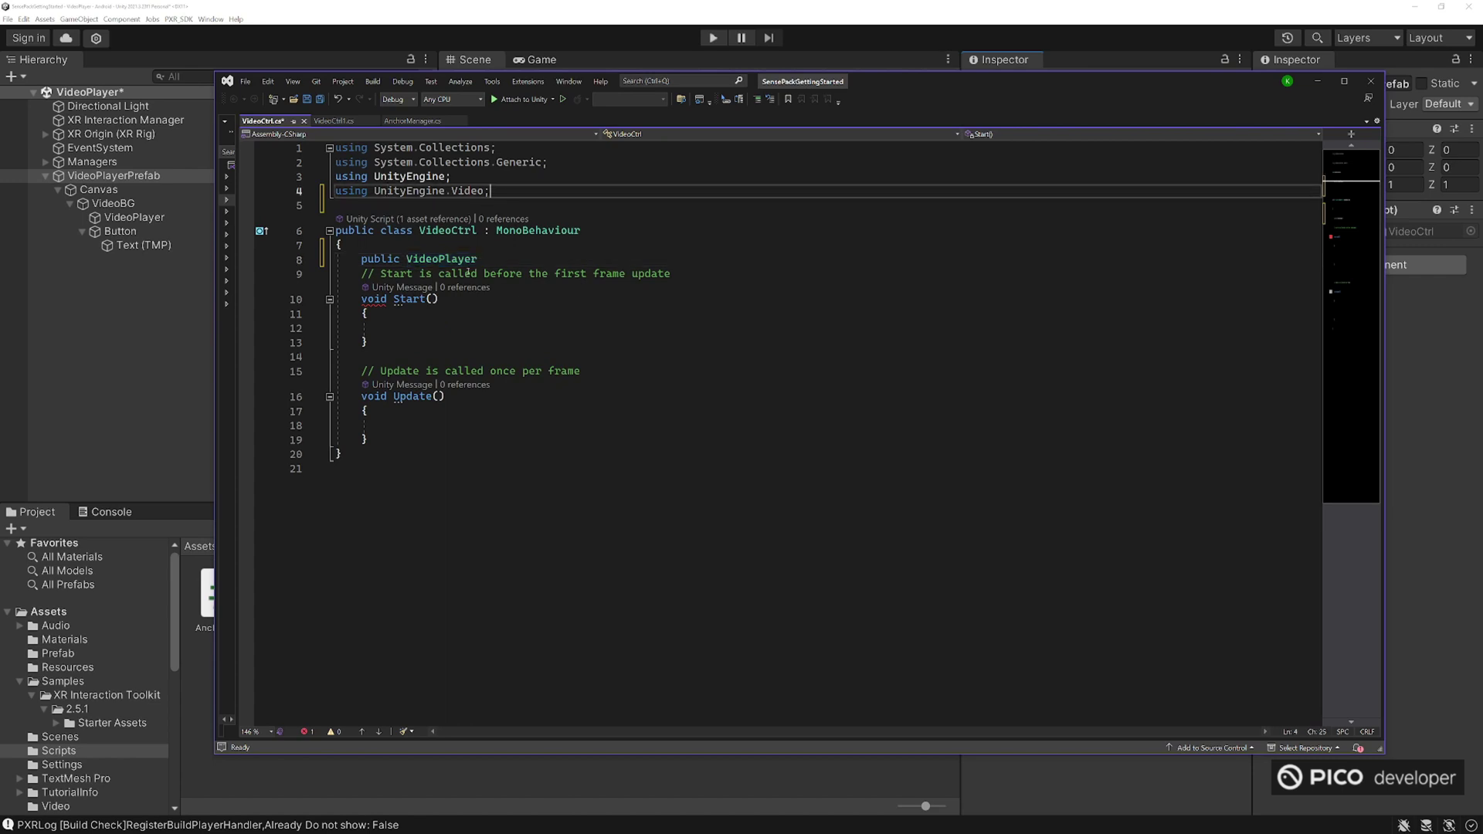
text(videoPlayer;)
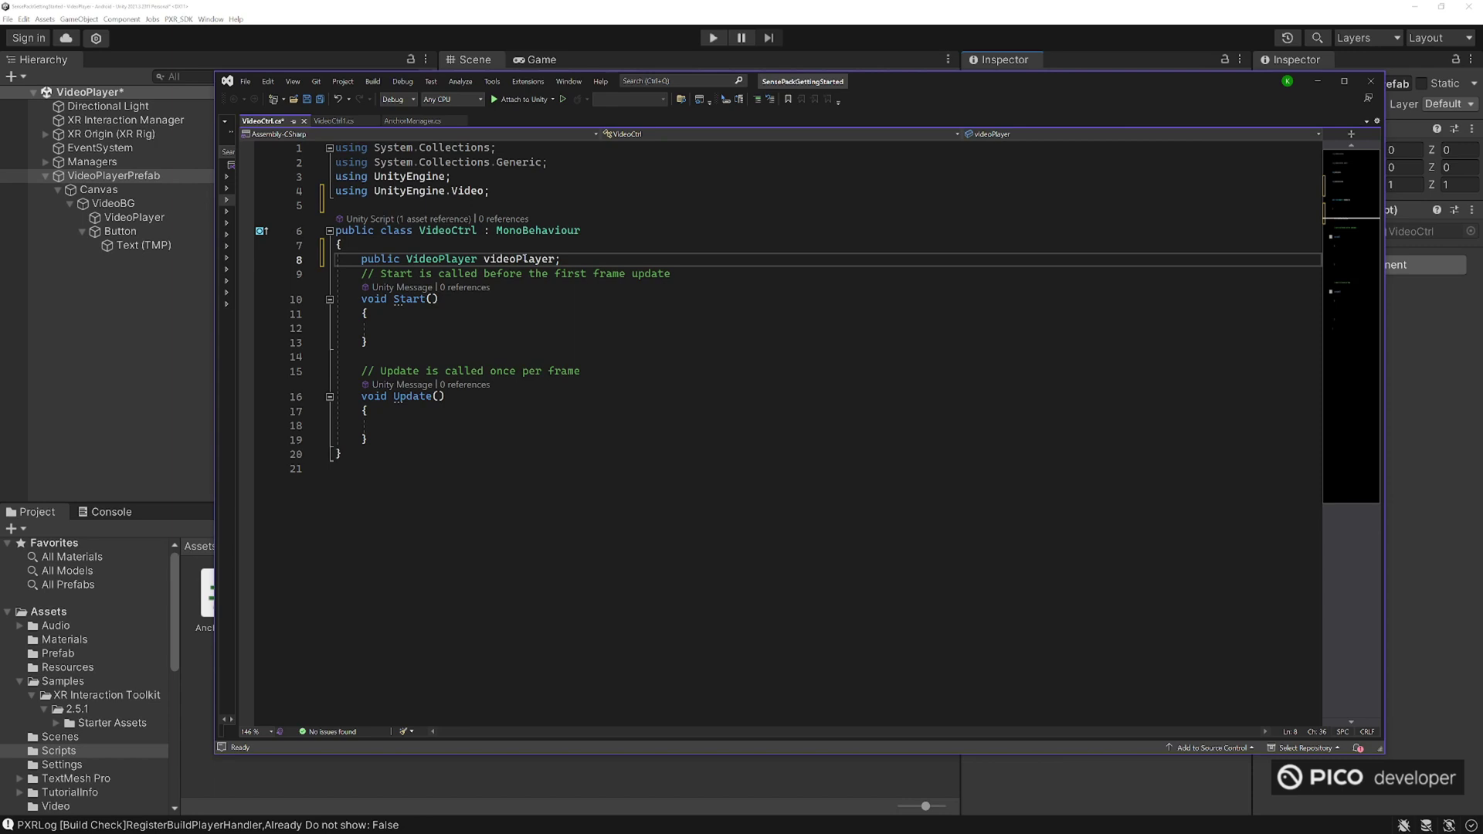
click(422, 437)
- Start a new private void method declaration below Update
key(Return)
key(Return)
text(on)
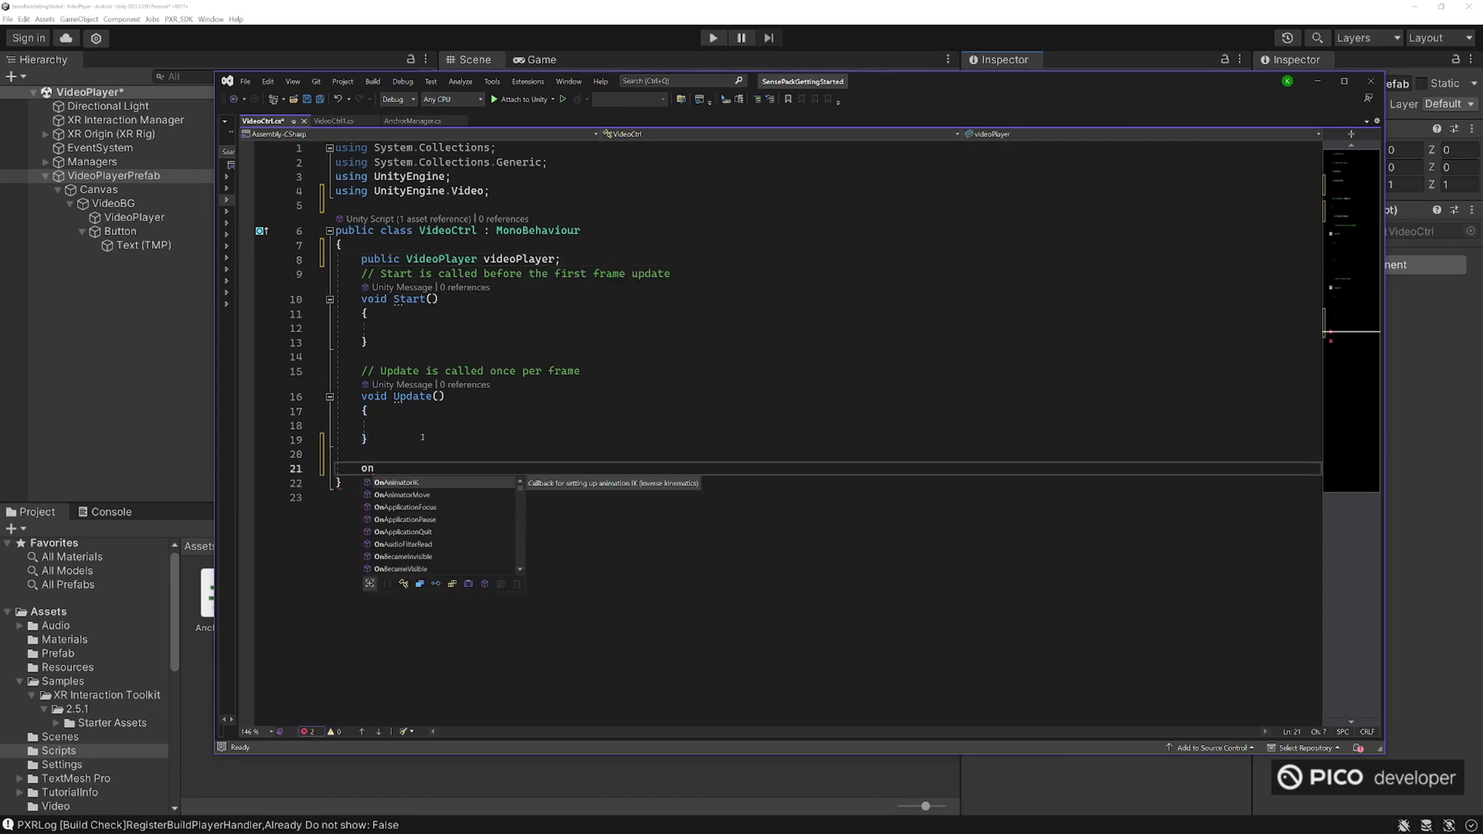
key(BackSpace)
key(BackSpace)
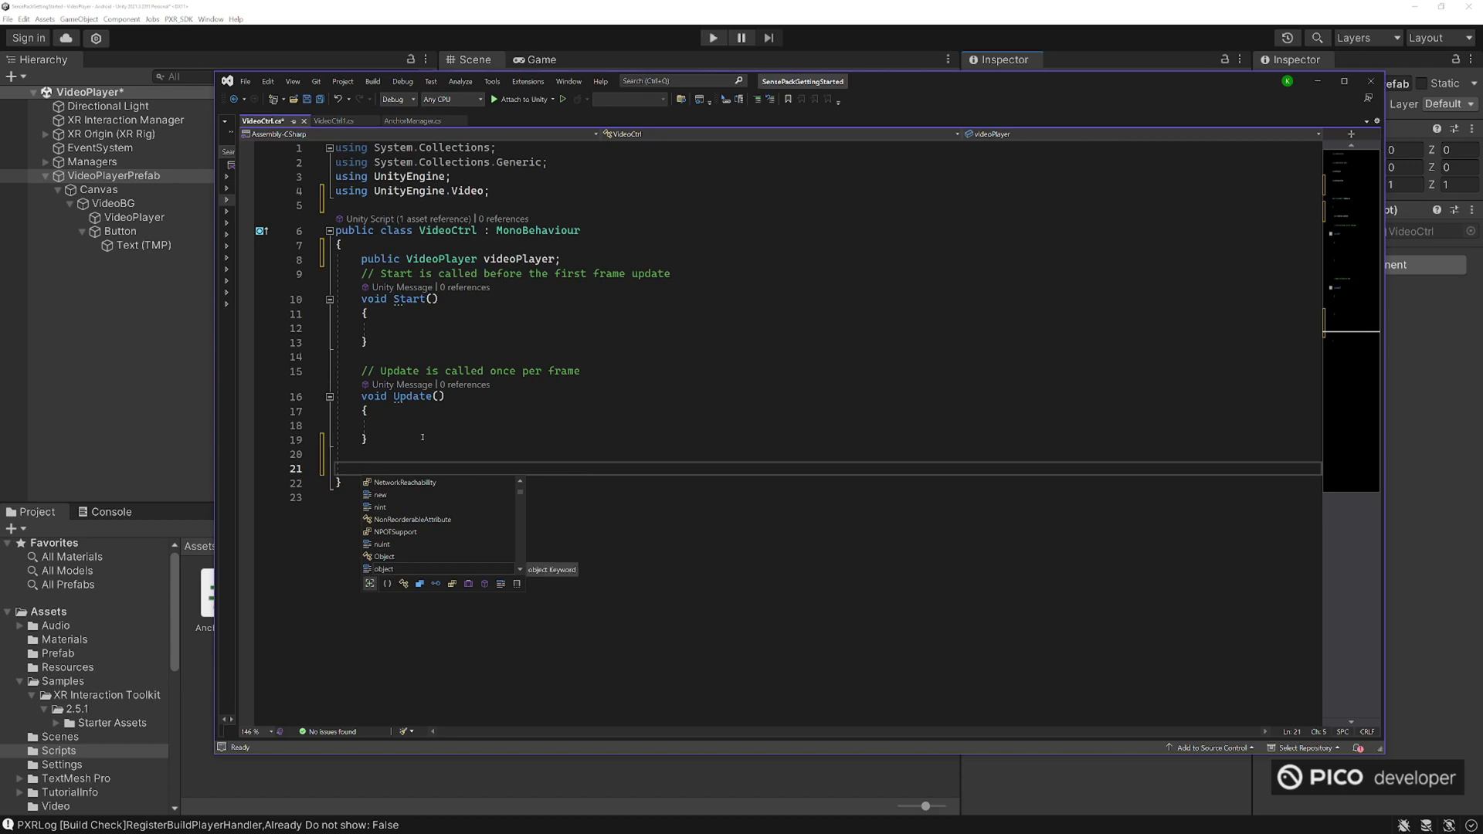
text(private void)
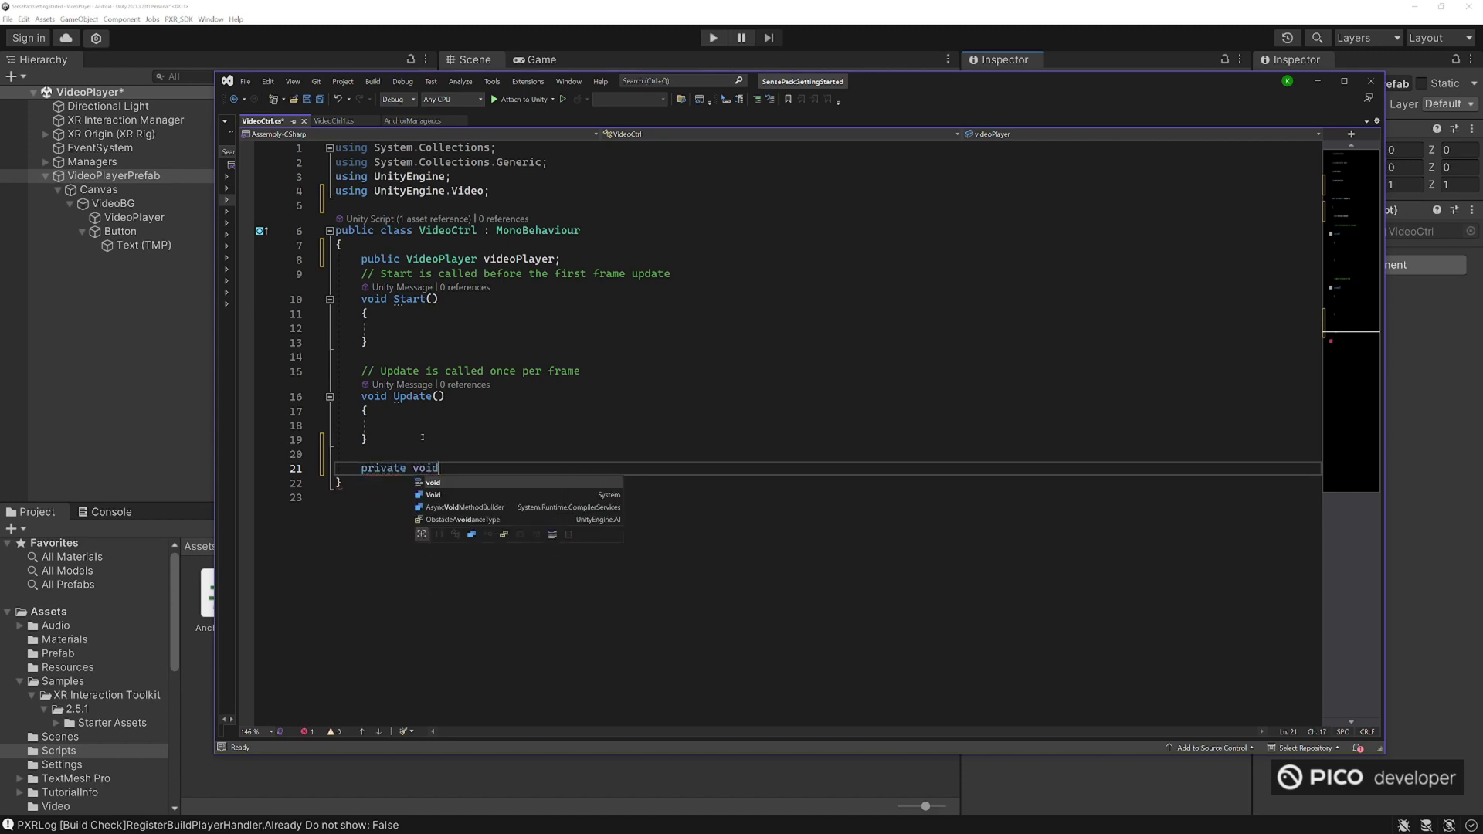
text( O)
key(BackSpace)
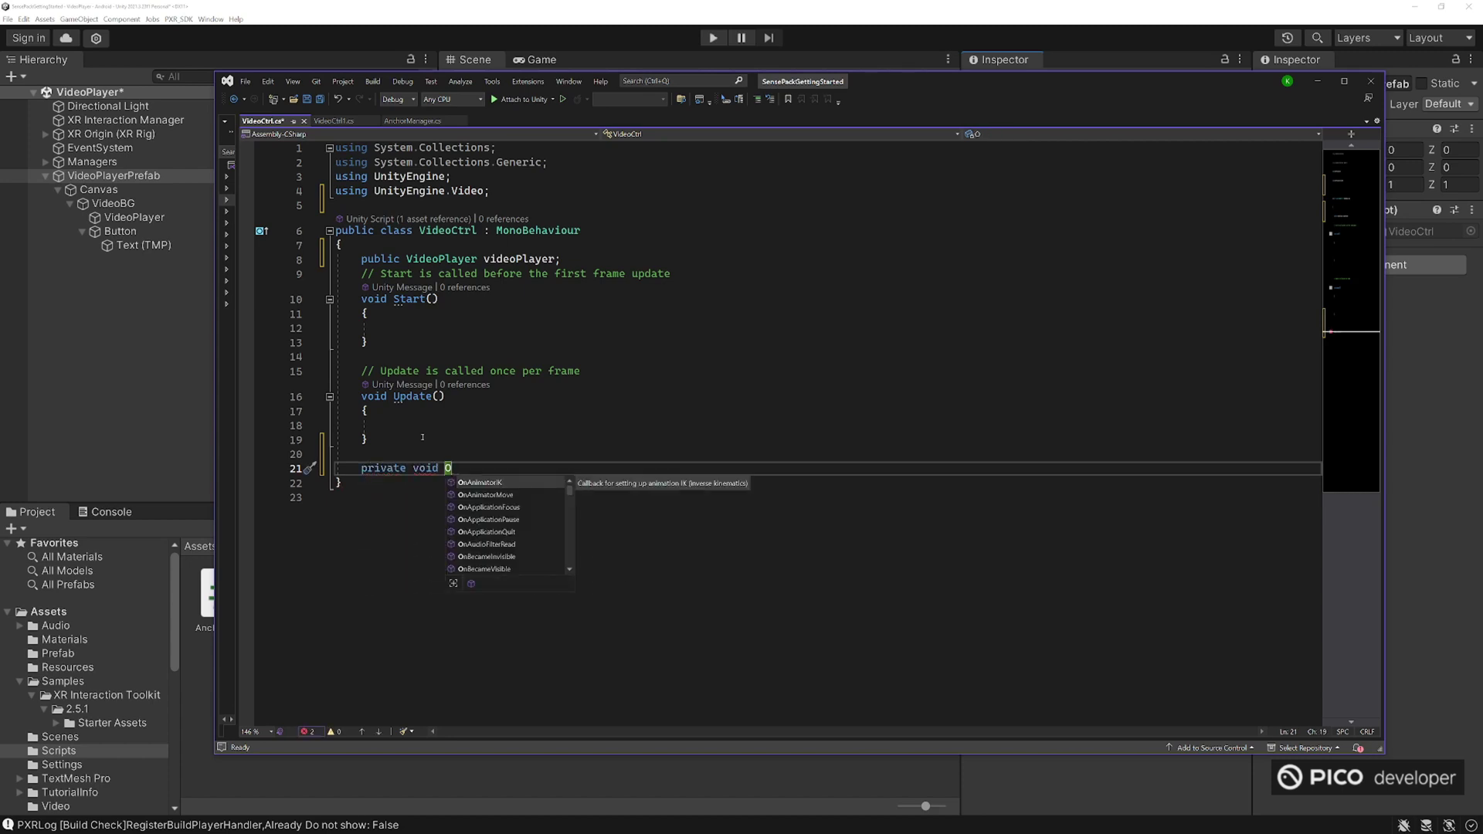
text(Pla)
key(BackSpace)
key(BackSpace)
key(BackSpace)
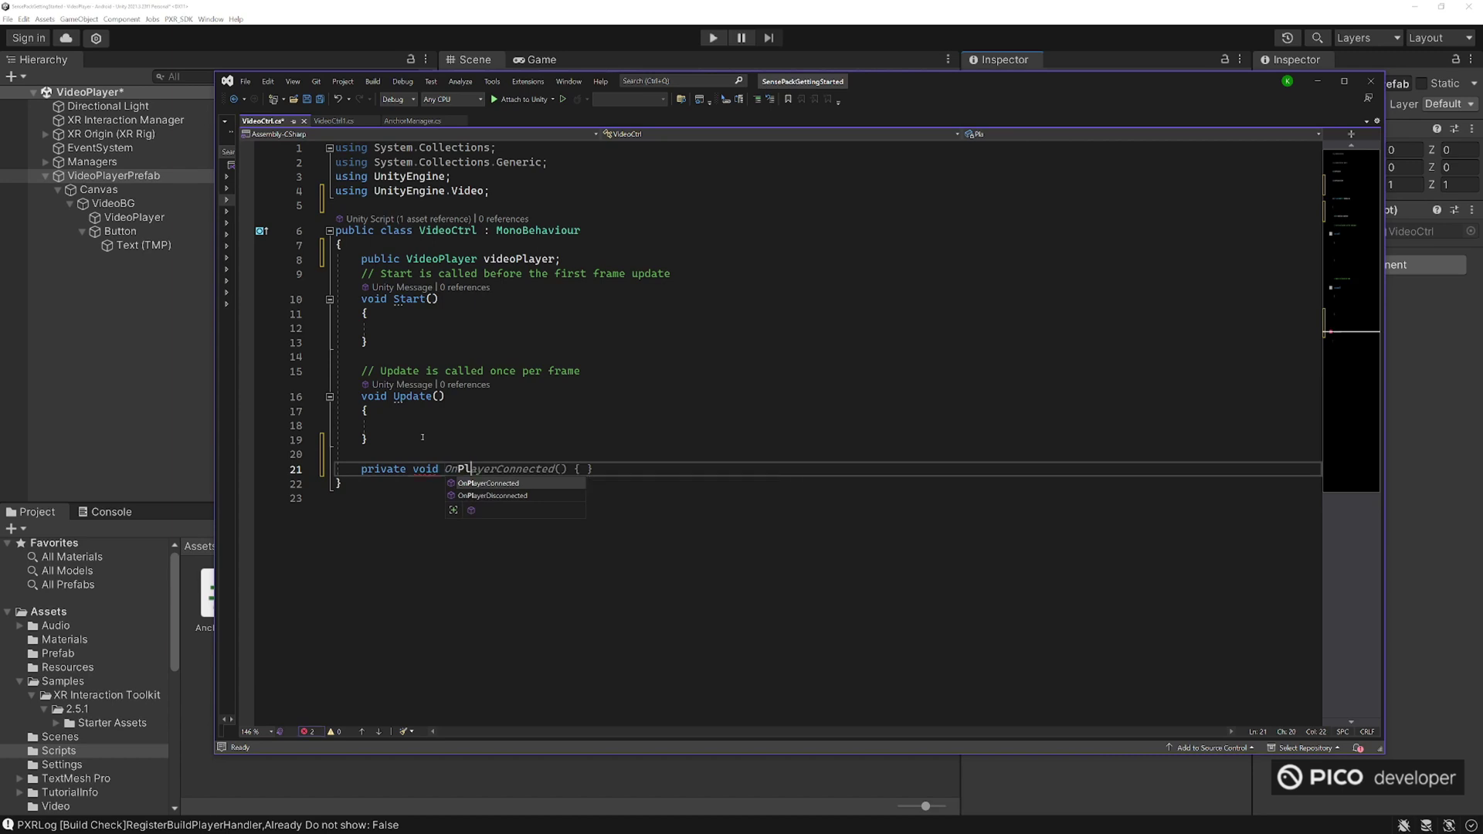
text(Vi)
key(BackSpace)
key(BackSpace)
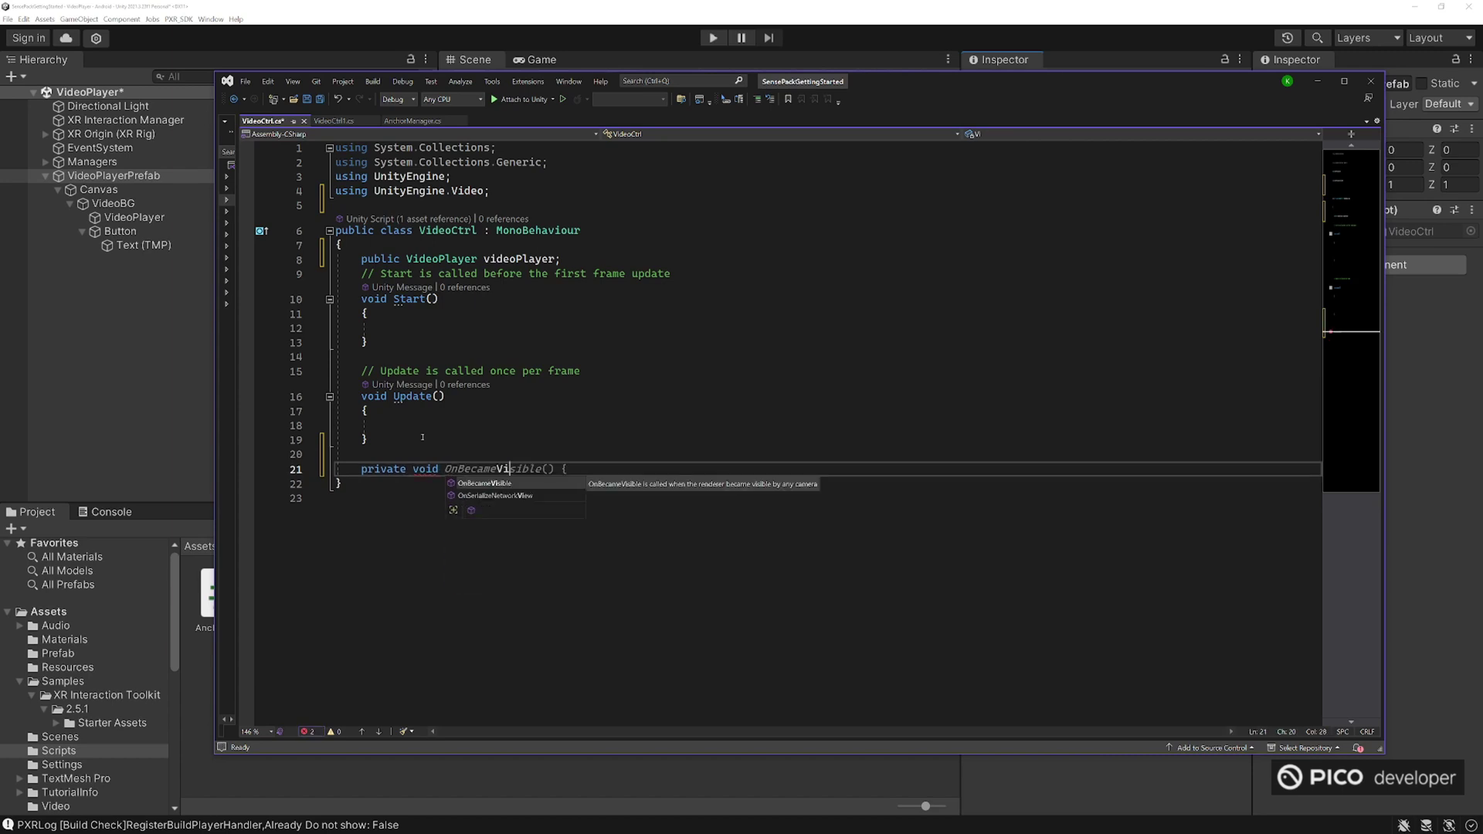
- Name the method TimedVideoPlayer(float delay) with an empty body, and add a blank line below videoPlayer
text(TimedVideo)
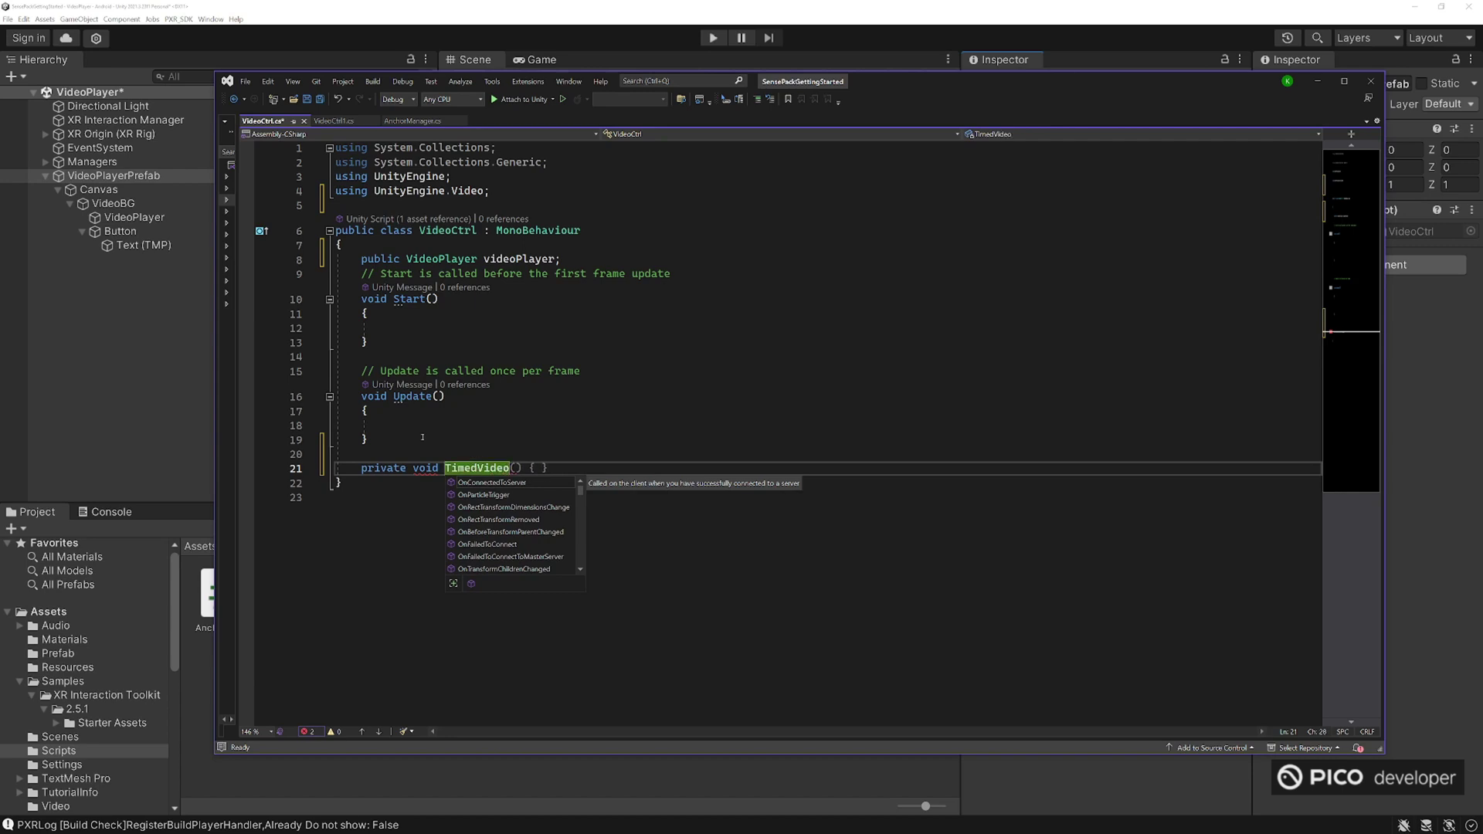
text(Player(floa)
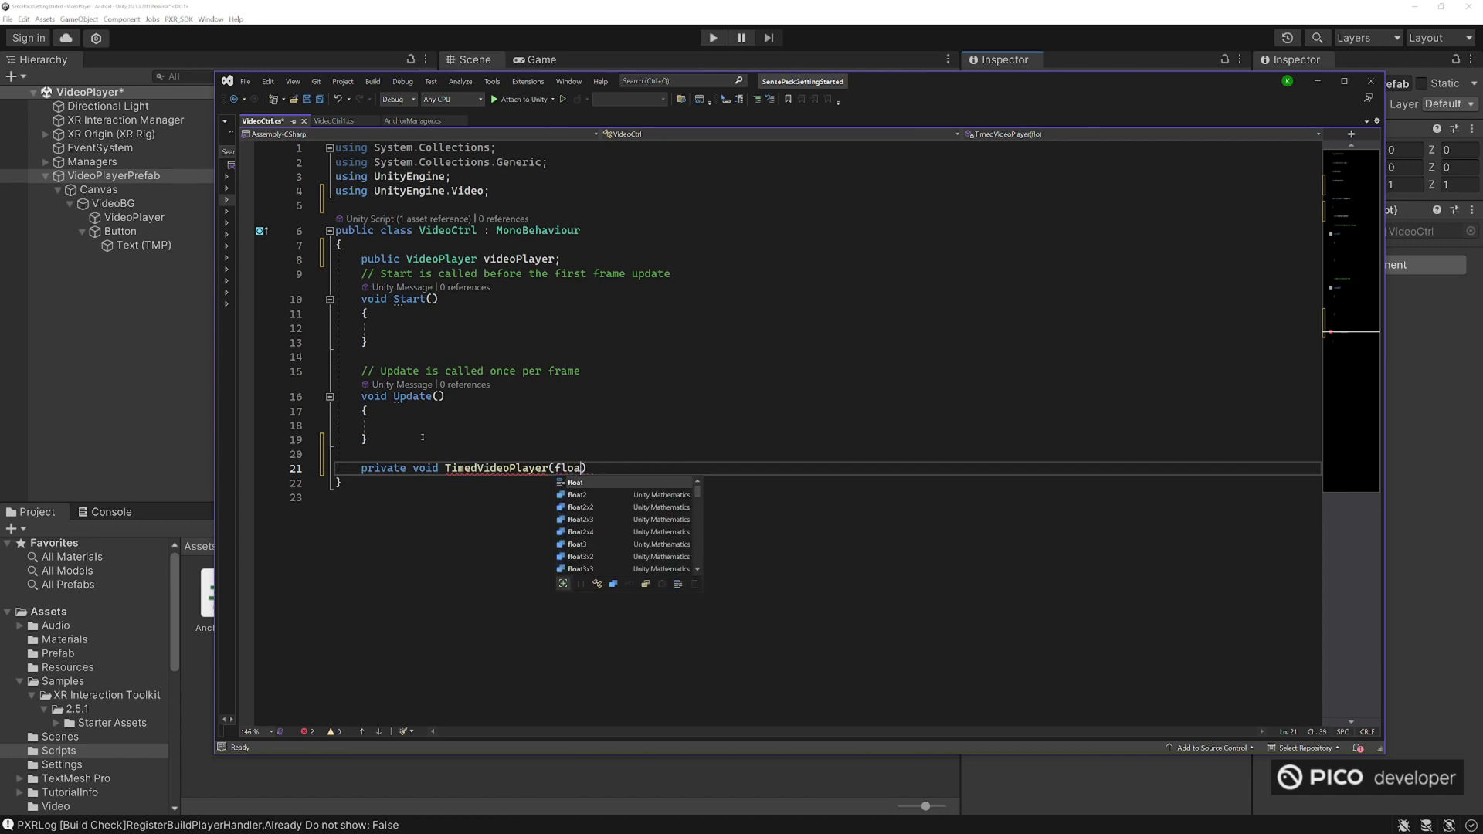
text(t delay))
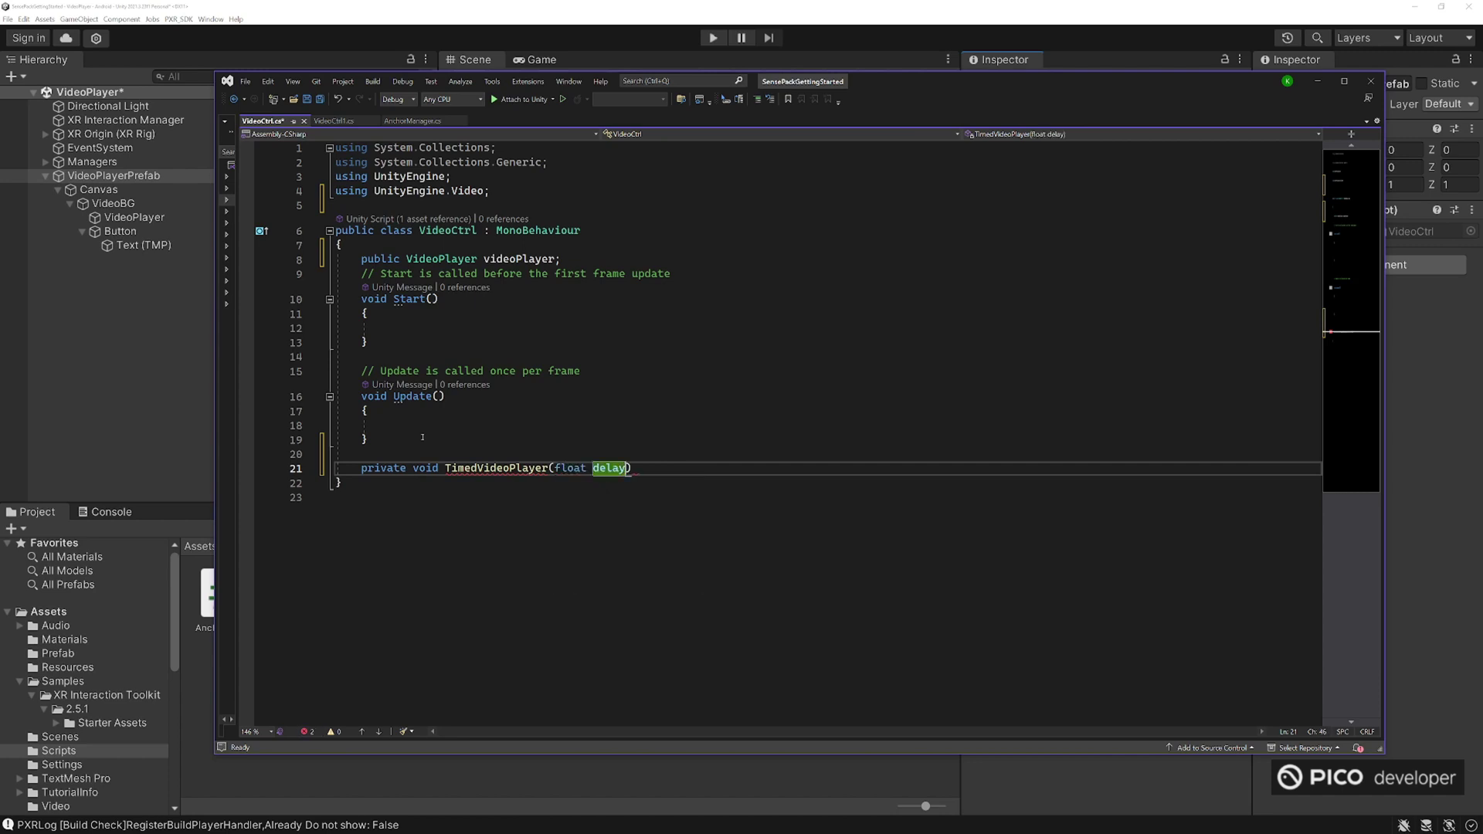
key(Return)
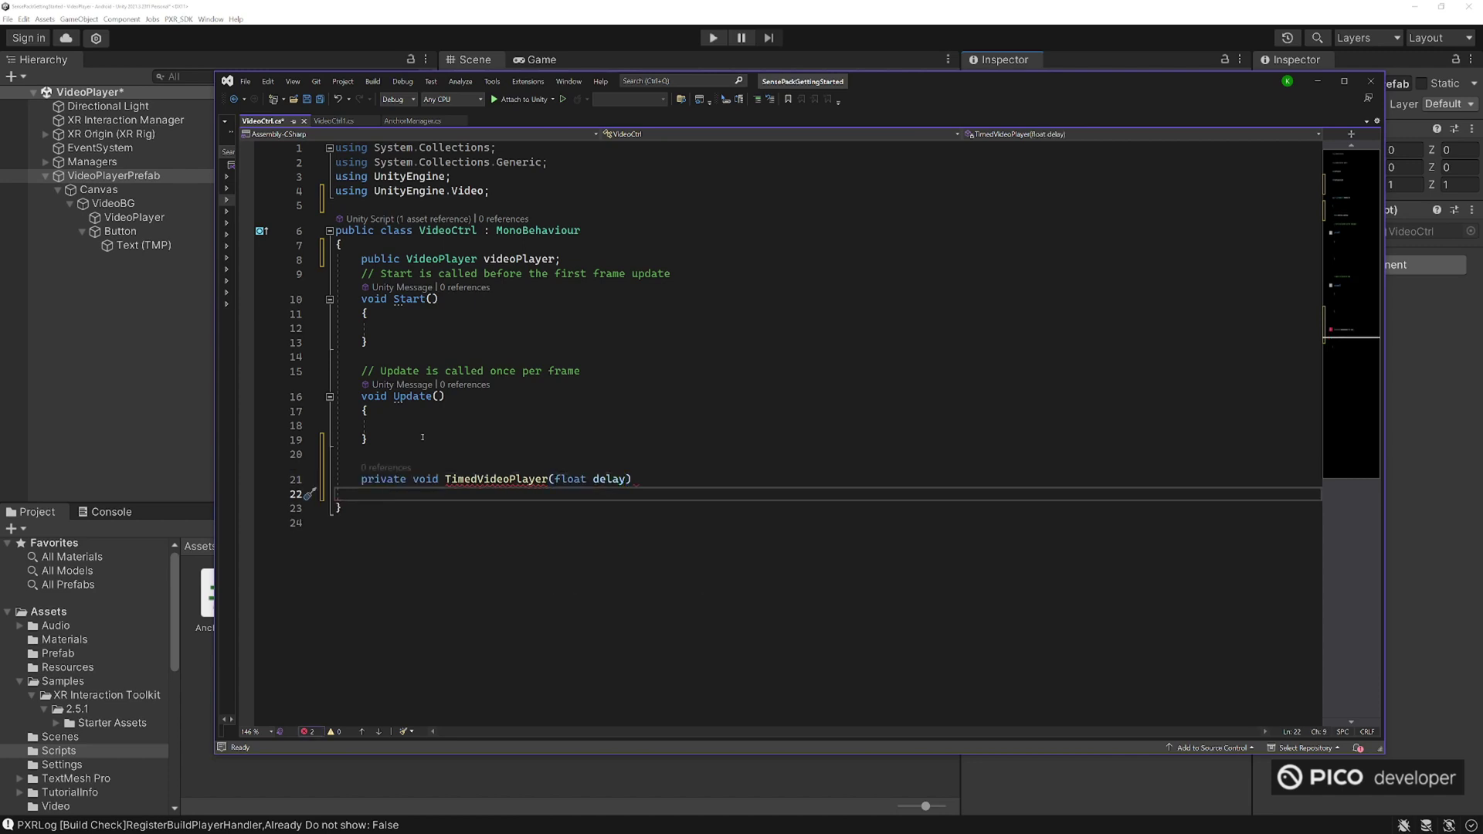
text({)
key(Return)
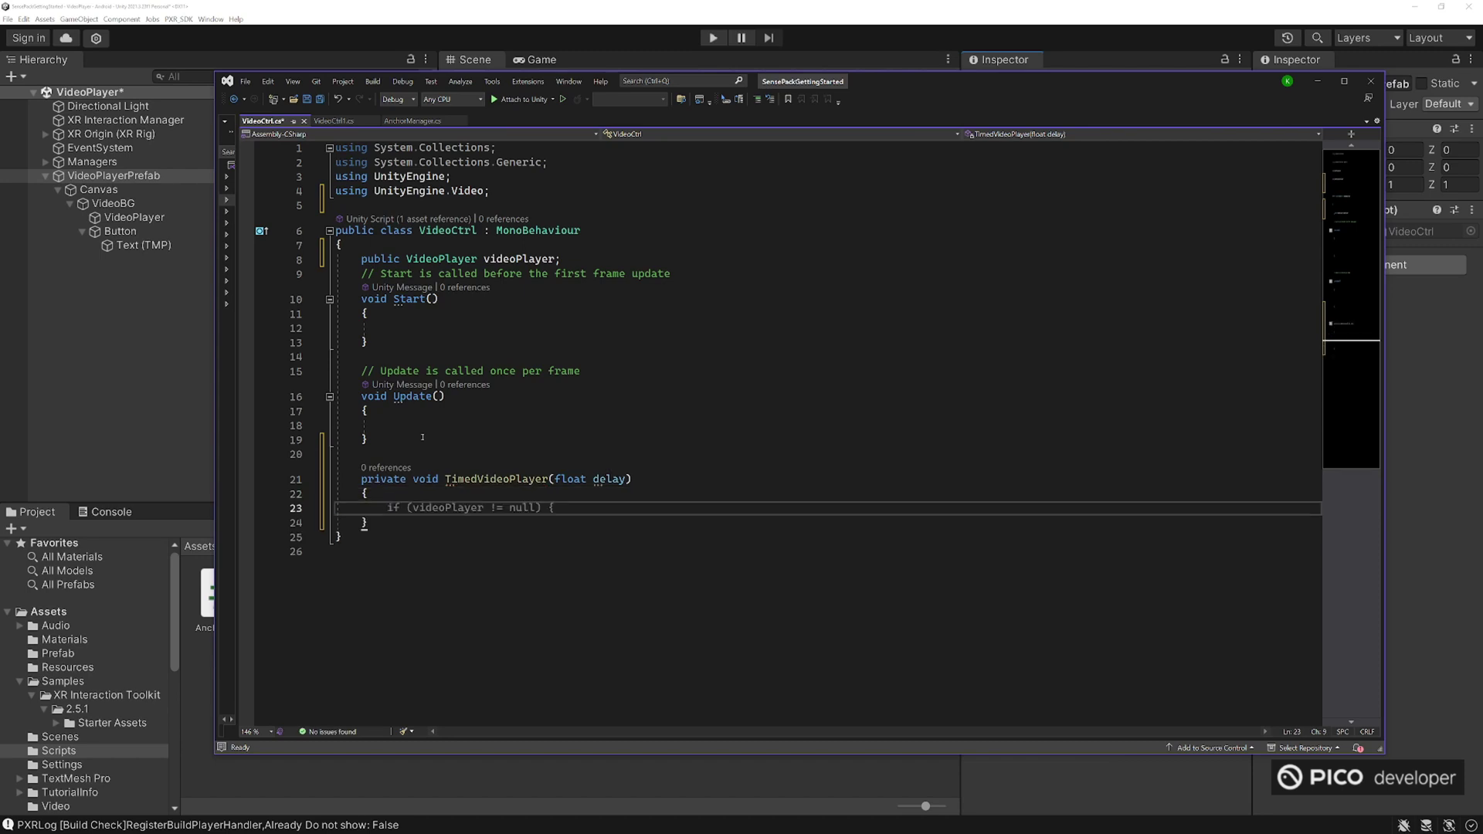
click(607, 263)
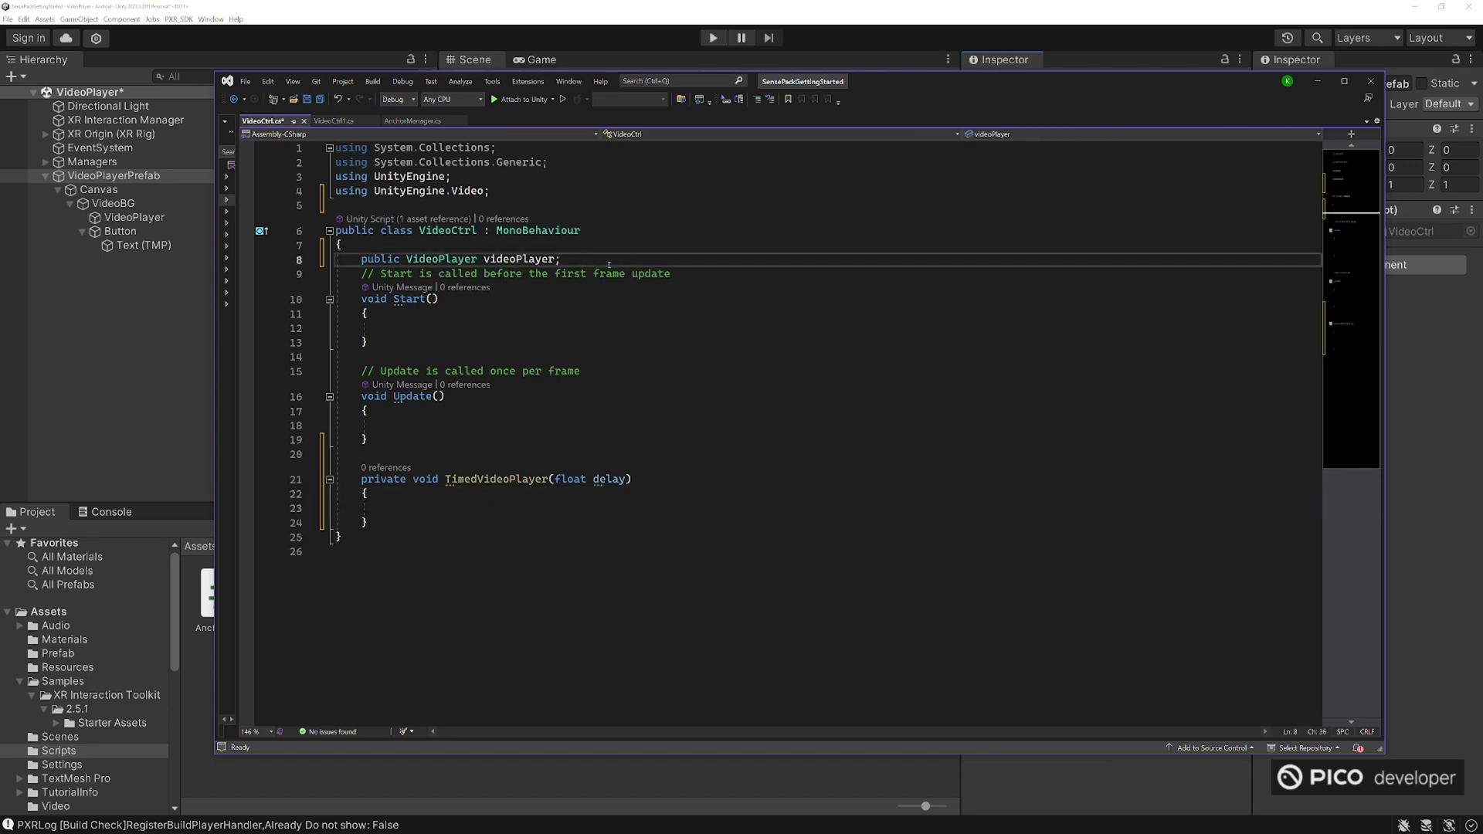
key(Return)
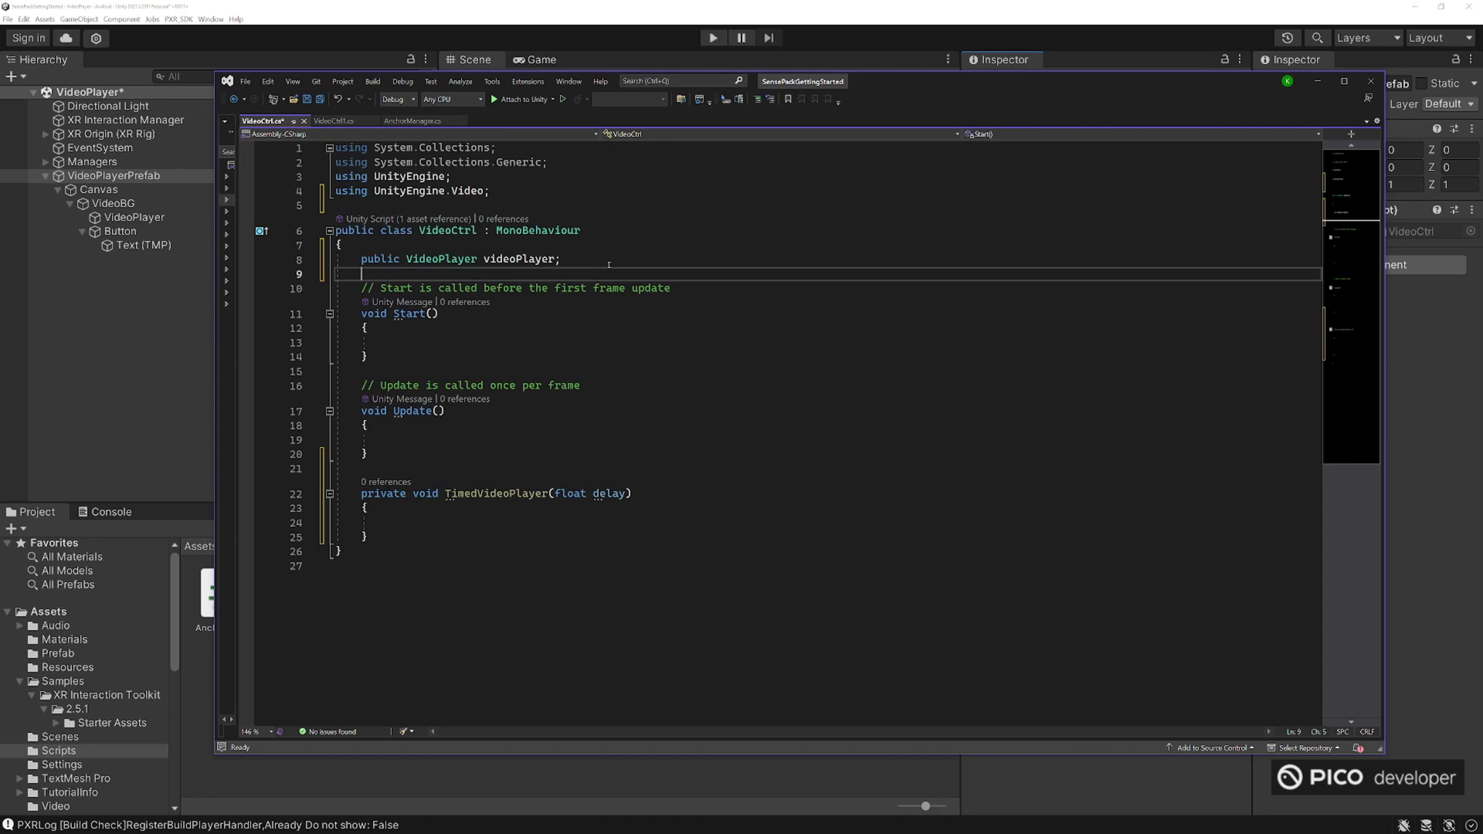
- Add a [SerializeField] private float playerDelay = 3f field below videoPlayer, then select TimedVideoPlayer's return type
key(Return)
text([Se)
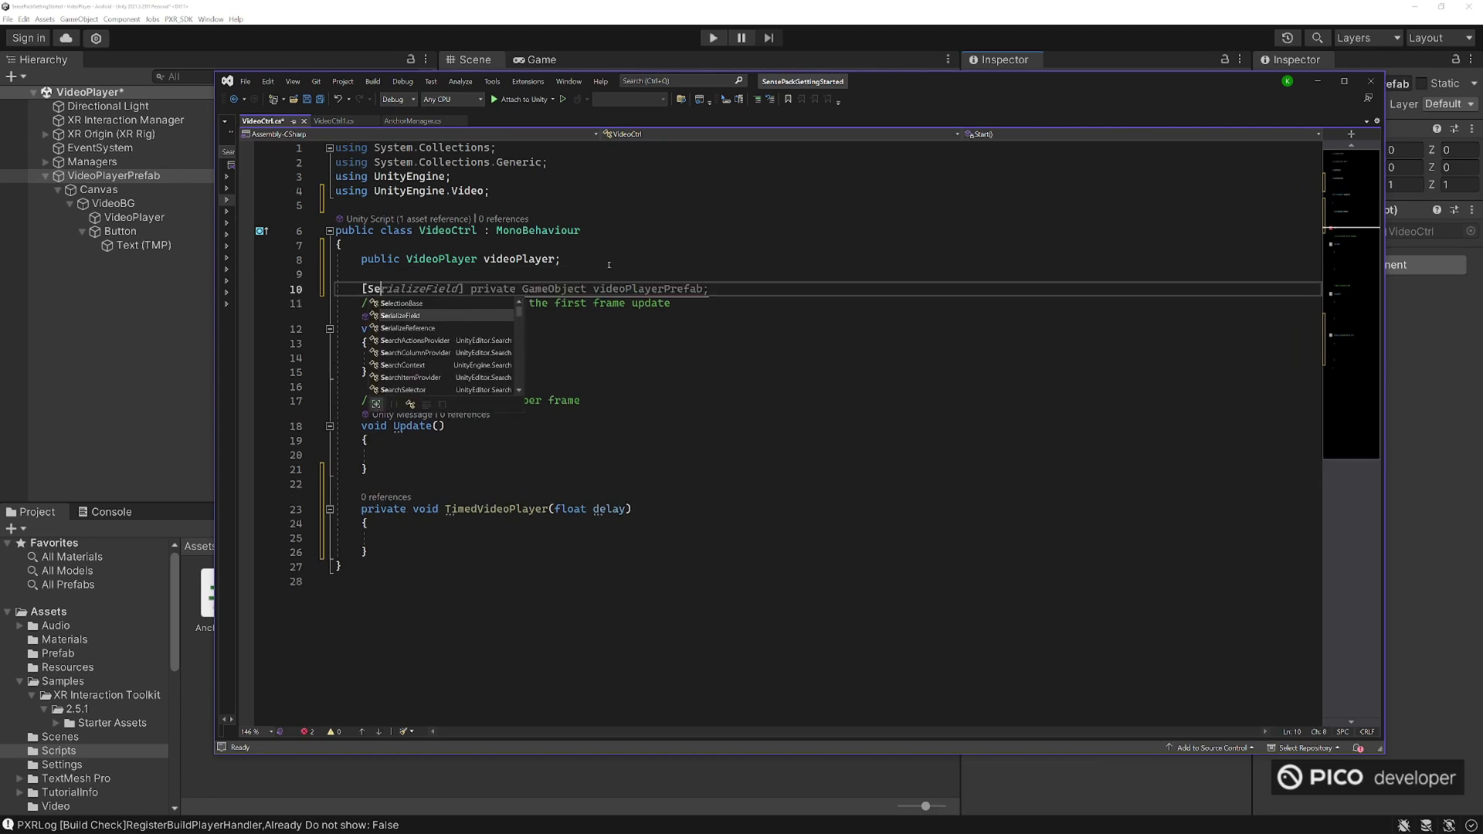
text(rializeField])
key(Return)
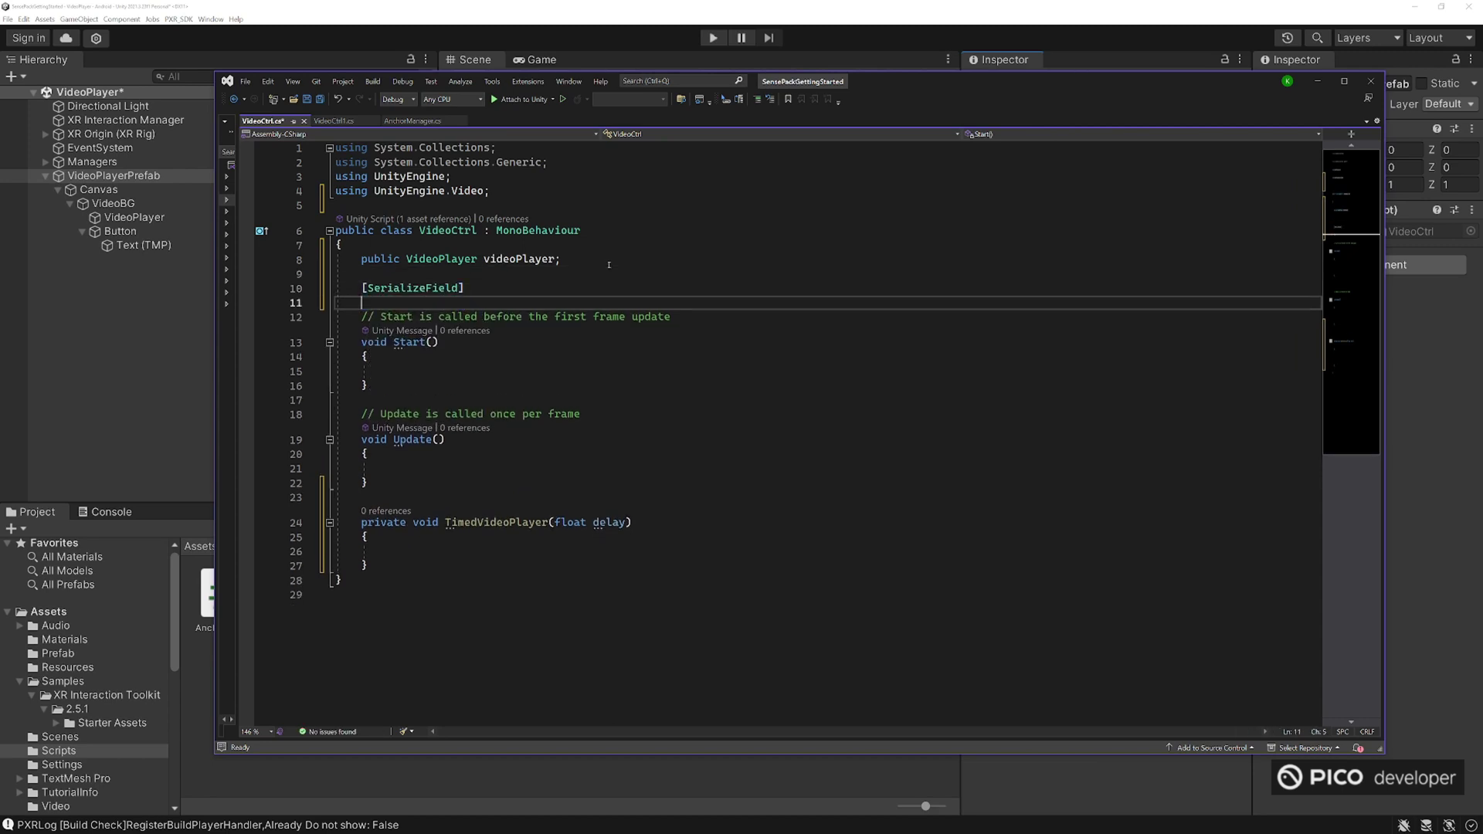
text(private float)
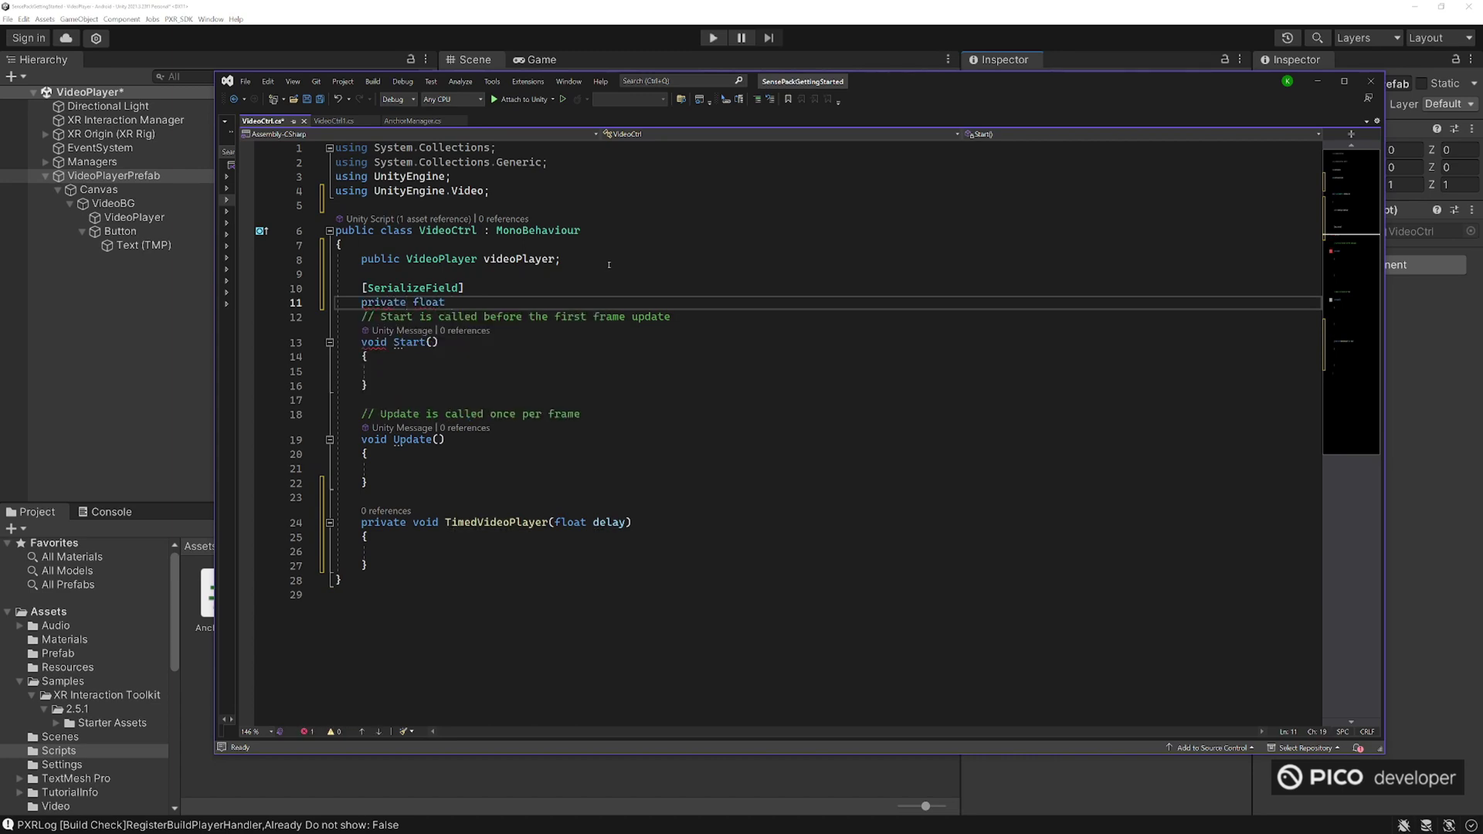
text( playerDelay)
text( = 4f)
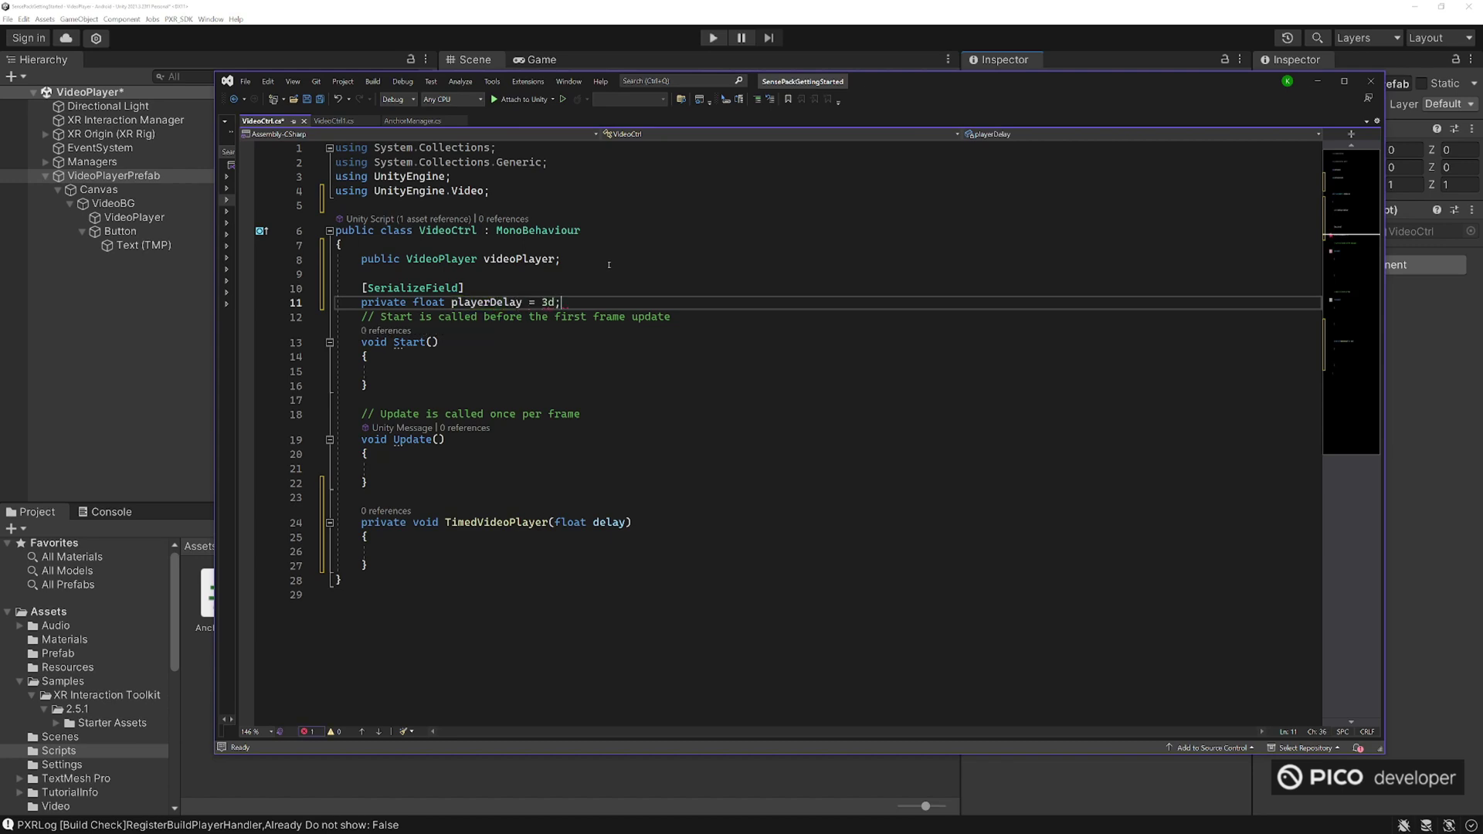
key(BackSpace)
key(BackSpace)
text(f;)
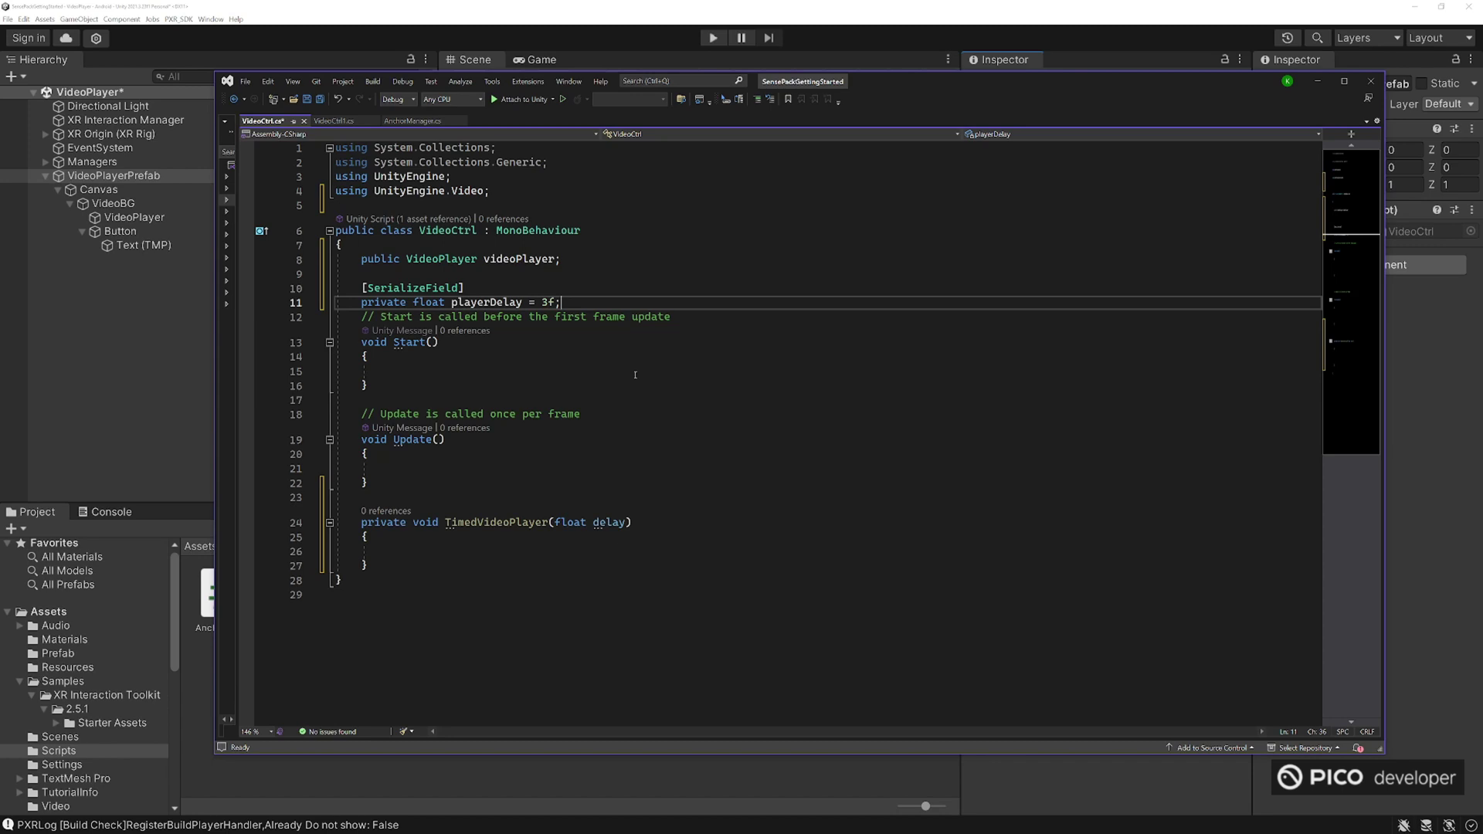
click(433, 551)
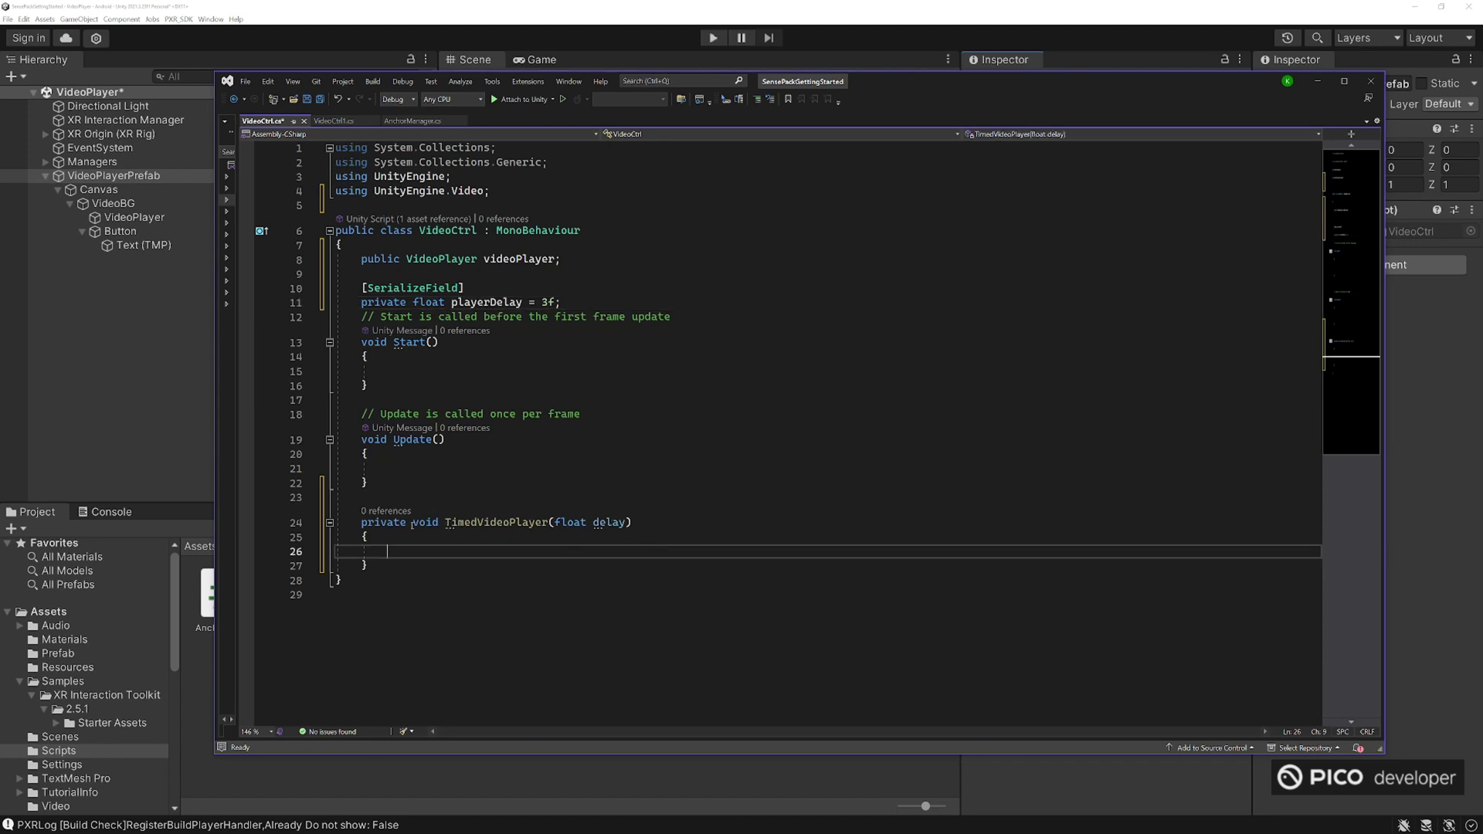
drag(441, 523, 361, 523)
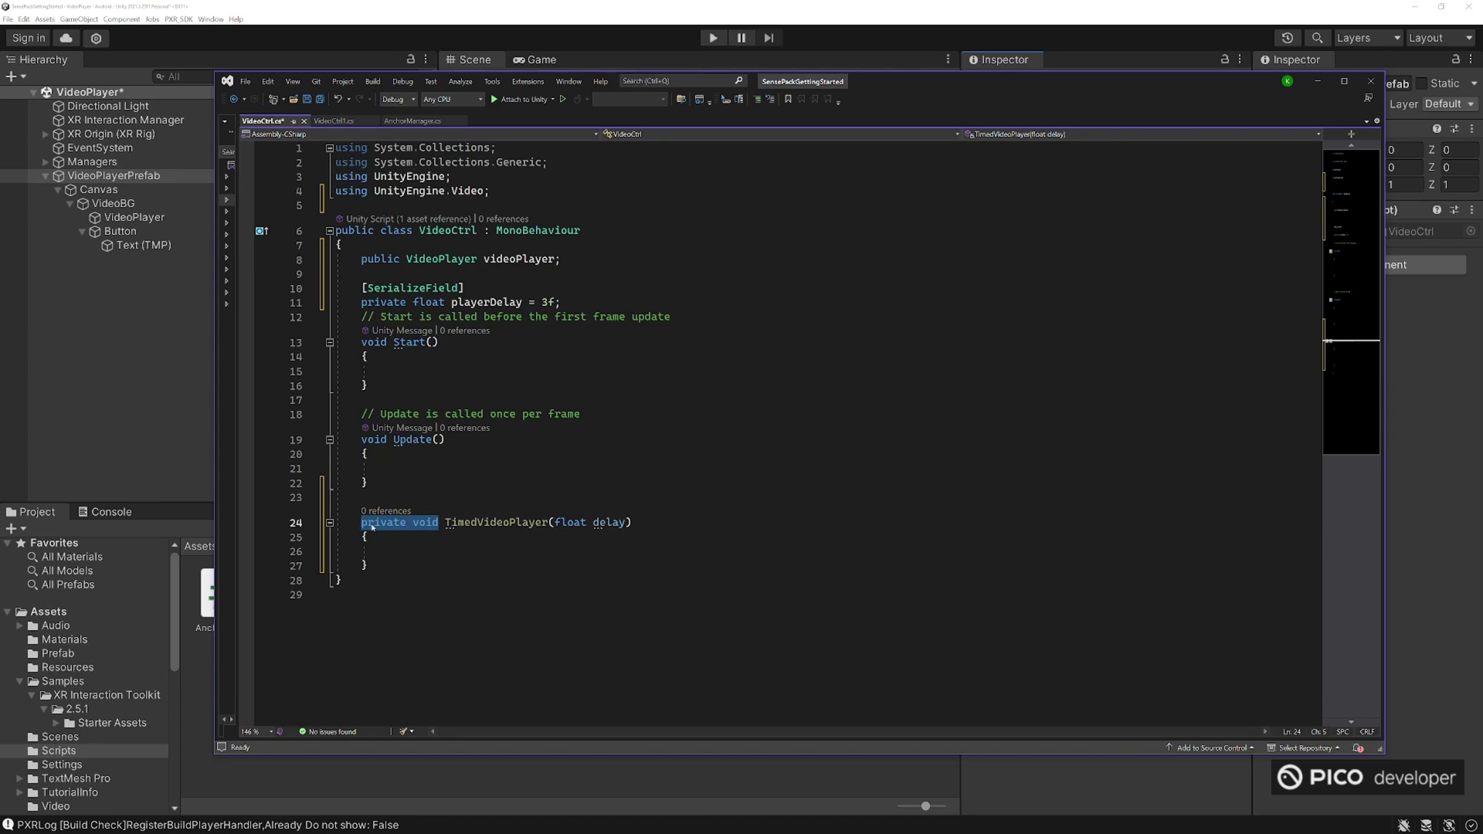
- Change TimedVideoPlayer's return type from private void to IEnumerator
text(IE)
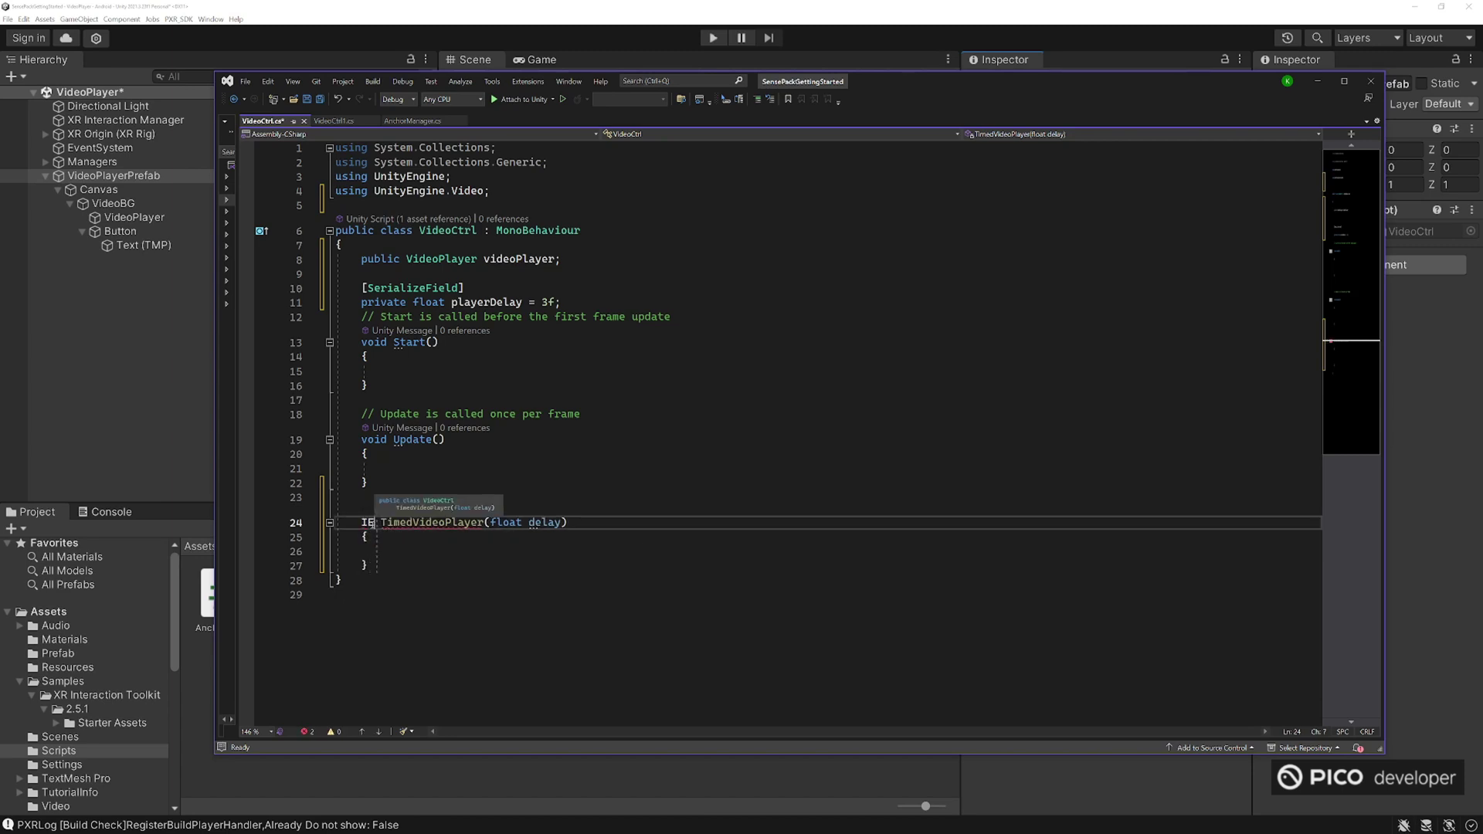
key(ctrl+space)
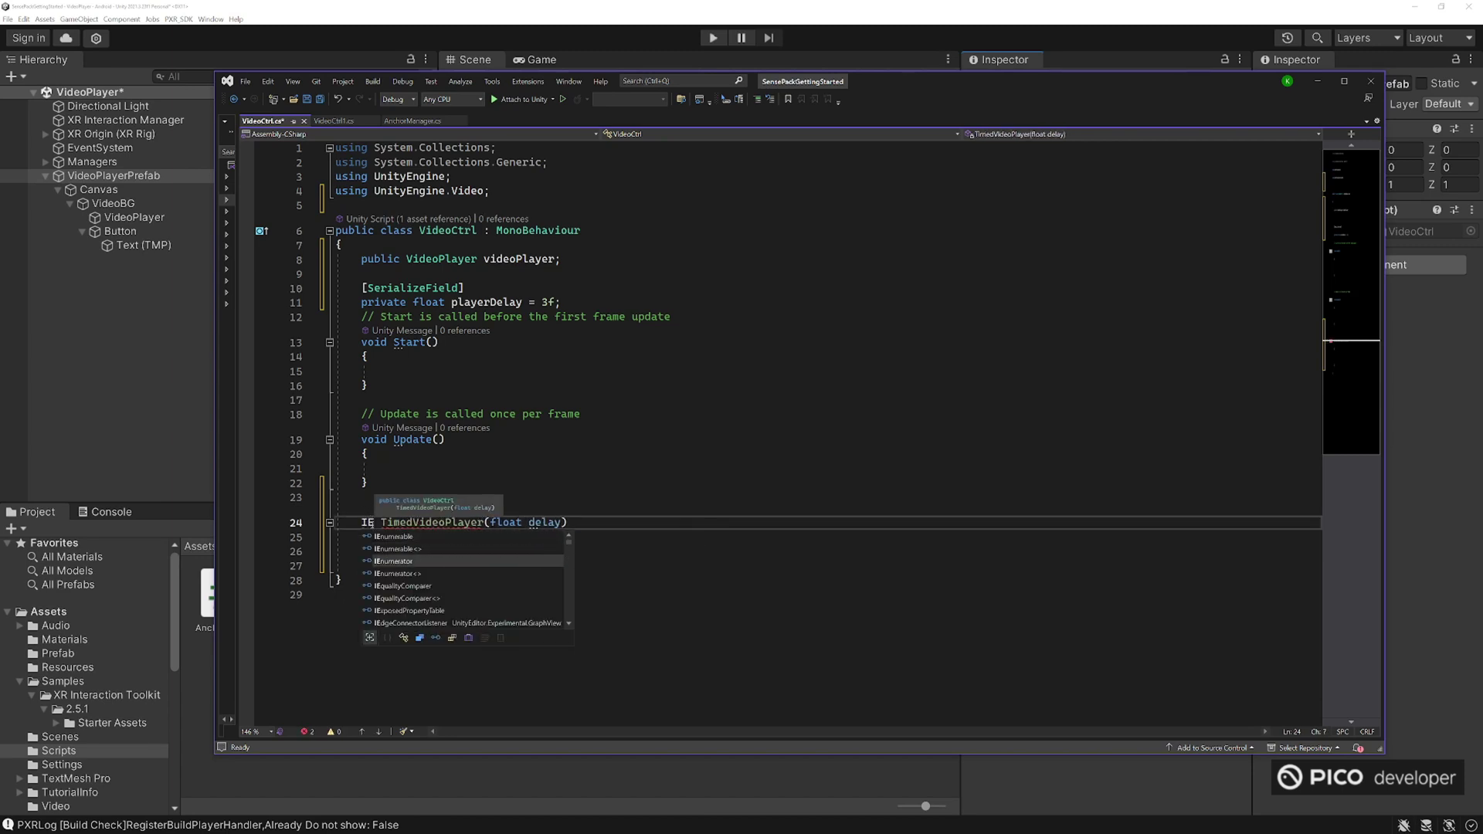
key(Tab)
- Add 'yield return new WaitForSeconds(delay);' inside the method body
click(524, 551)
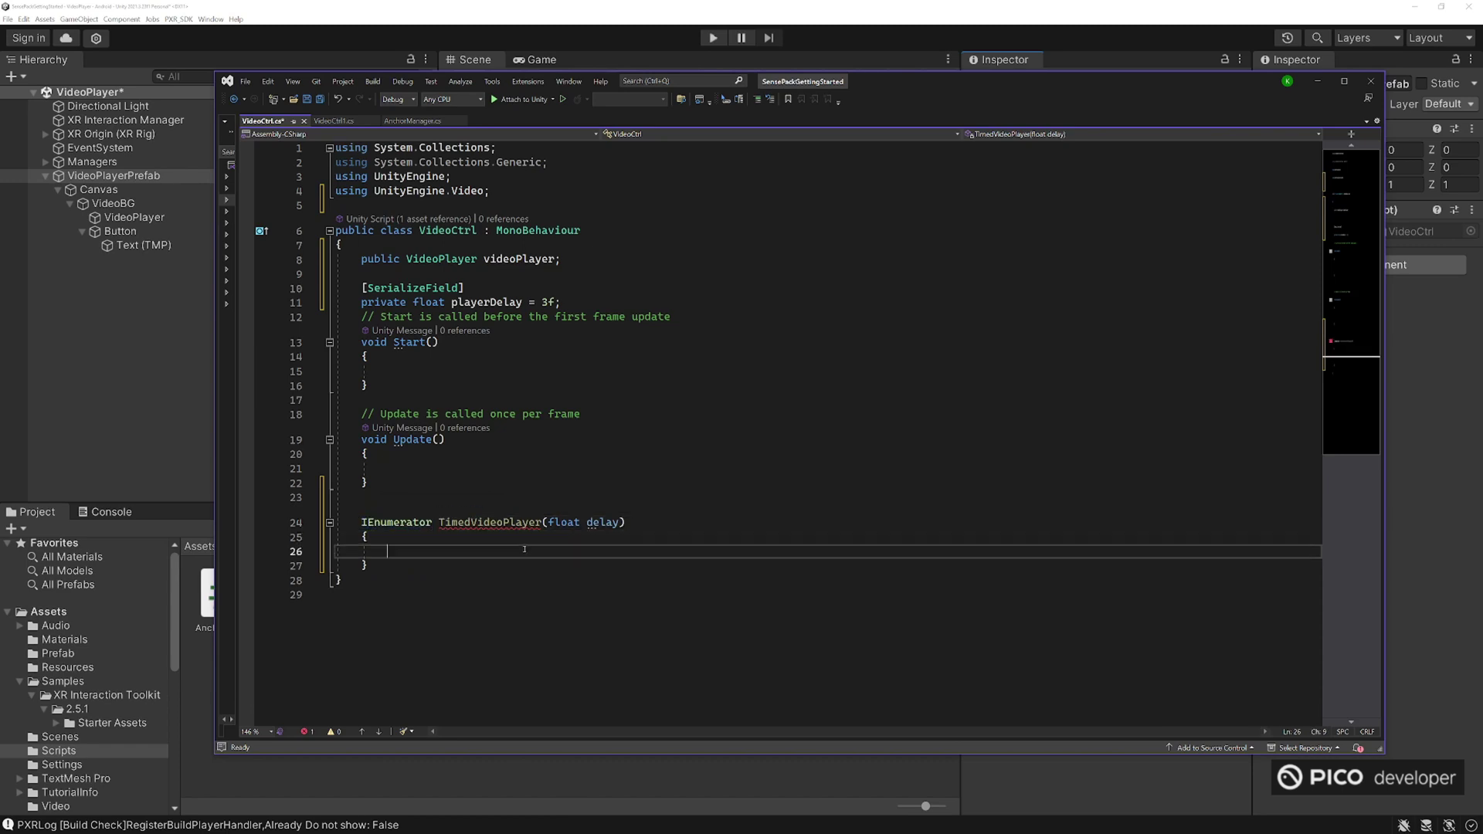
text(yi)
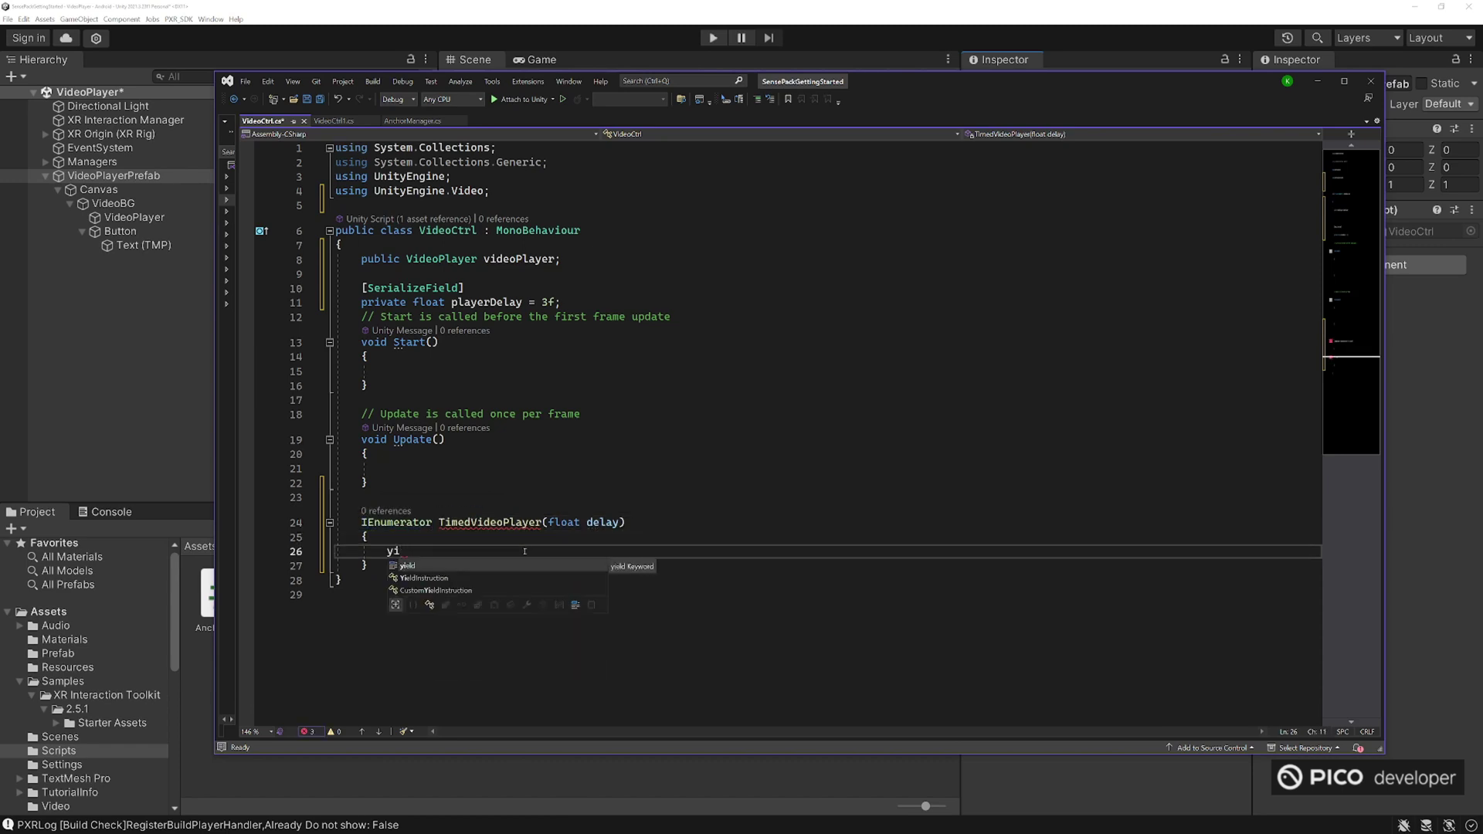
text(eld return )
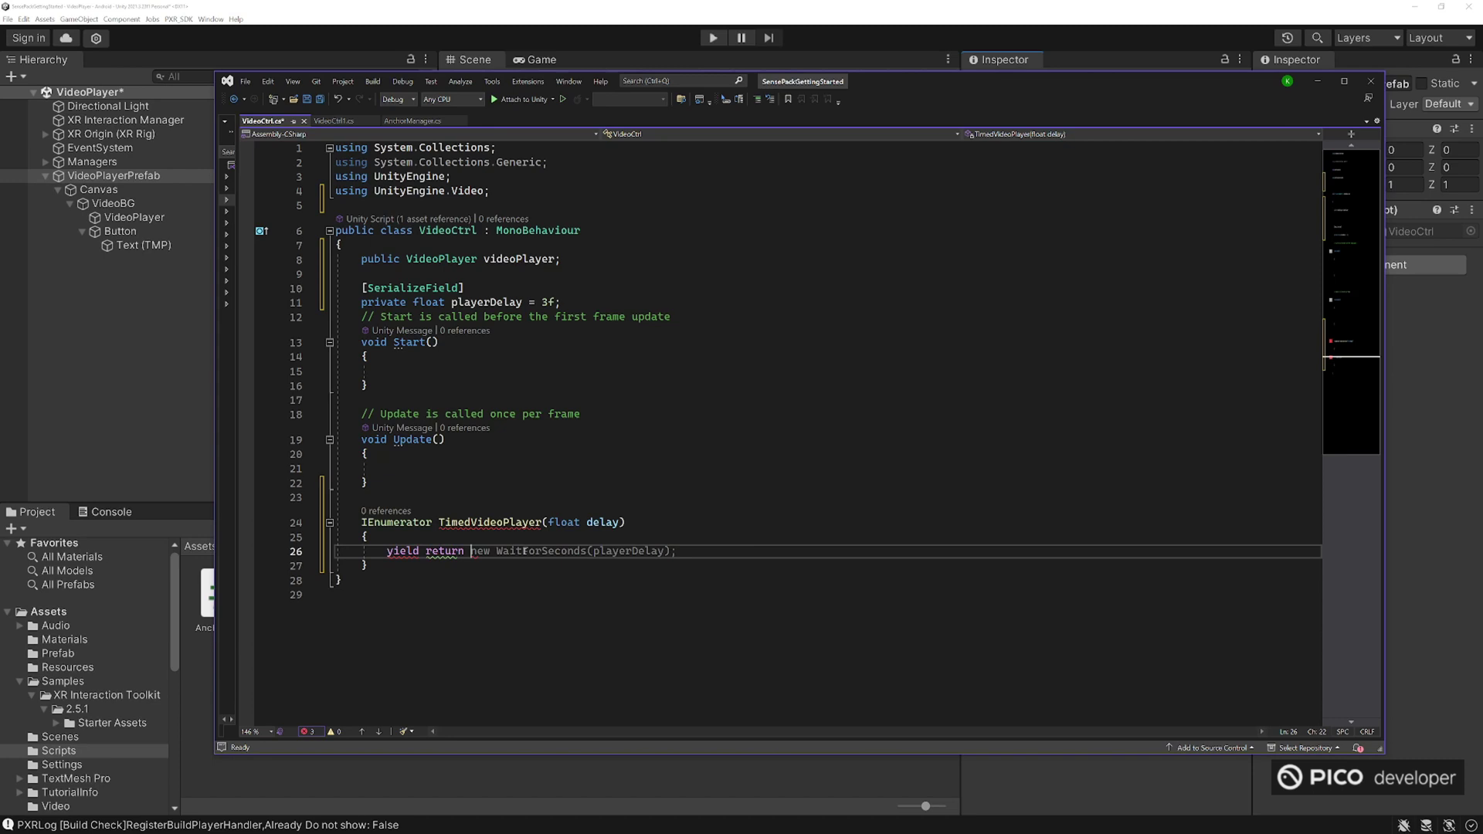
text(new Wa)
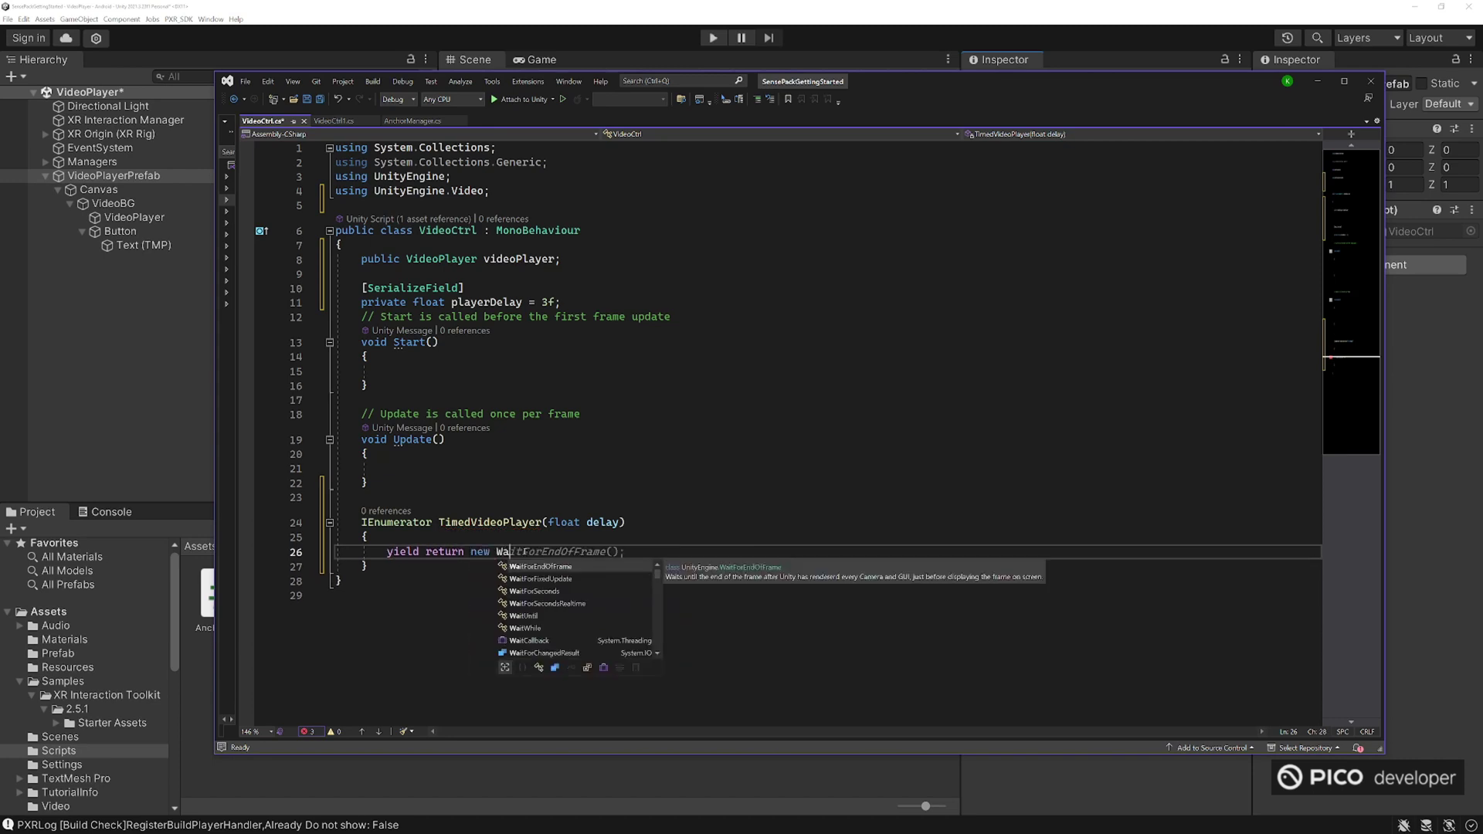
text(itForS)
key(Tab)
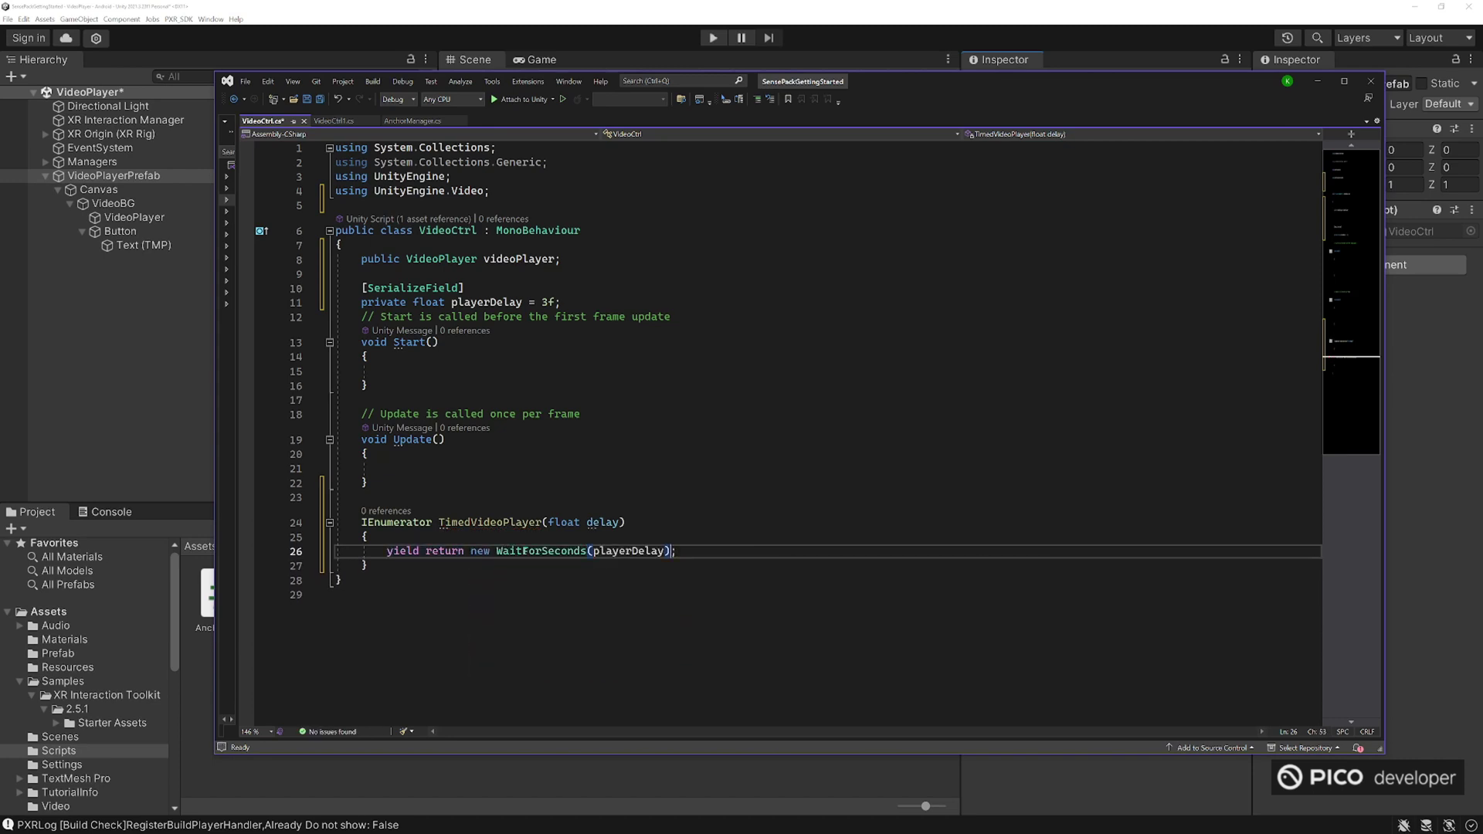
key(Left)
key(BackSpace)
key(BackSpace)
key(BackSpace)
key(BackSpace)
key(BackSpace)
key(BackSpace)
key(BackSpace)
key(BackSpace)
key(BackSpace)
key(BackSpace)
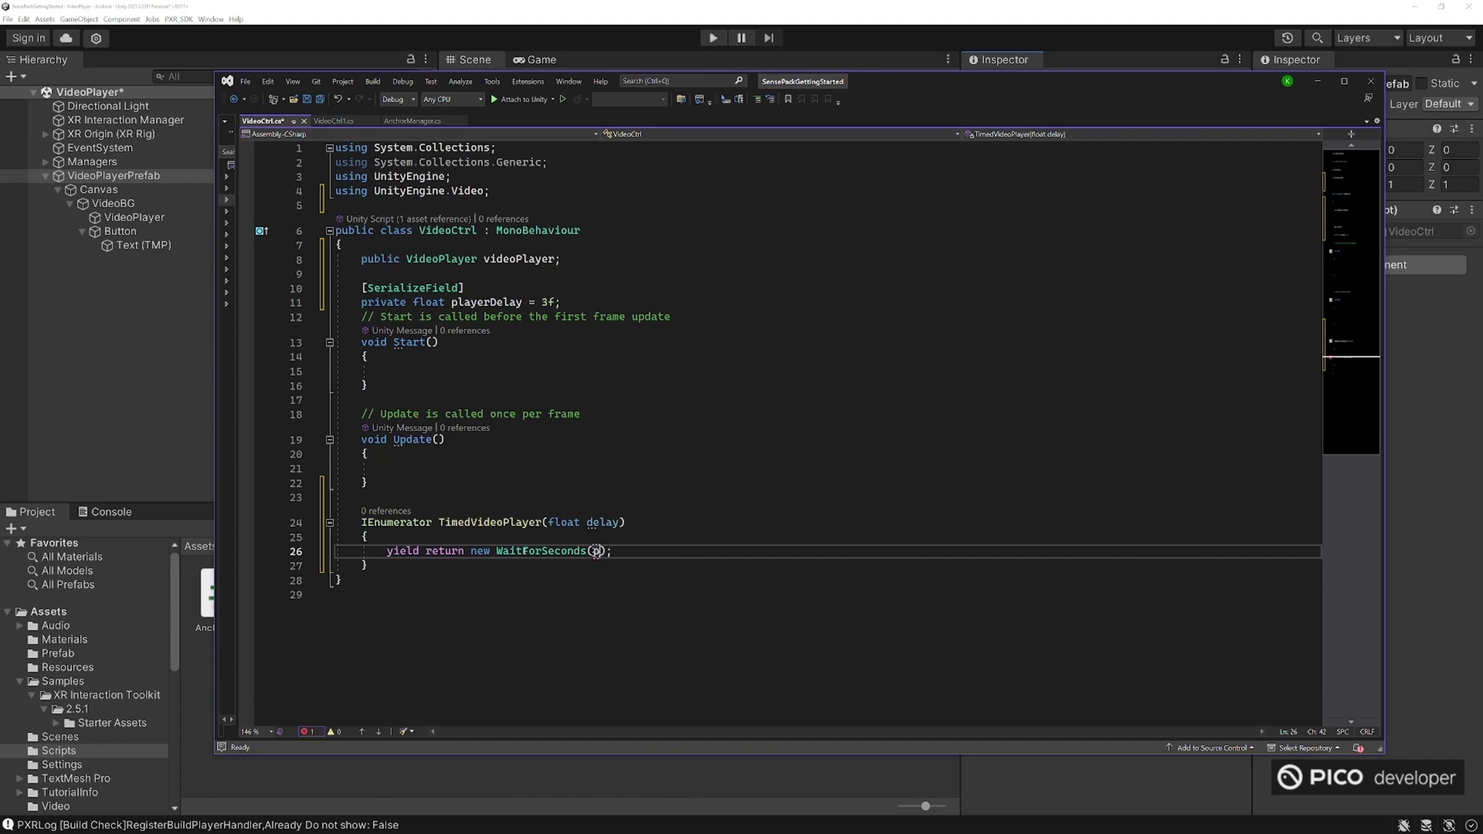
key(BackSpace)
text(del)
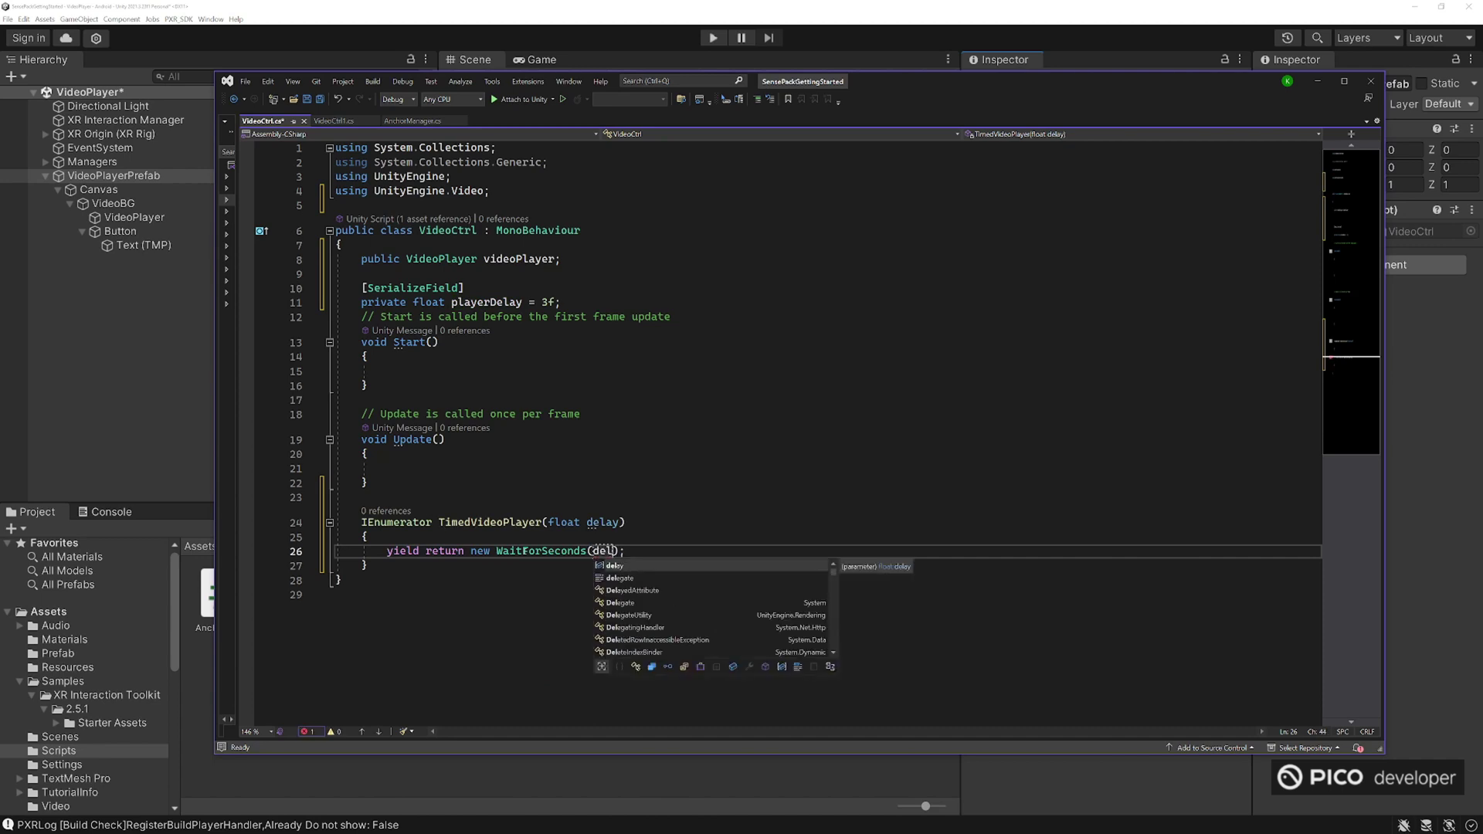
key(Tab)
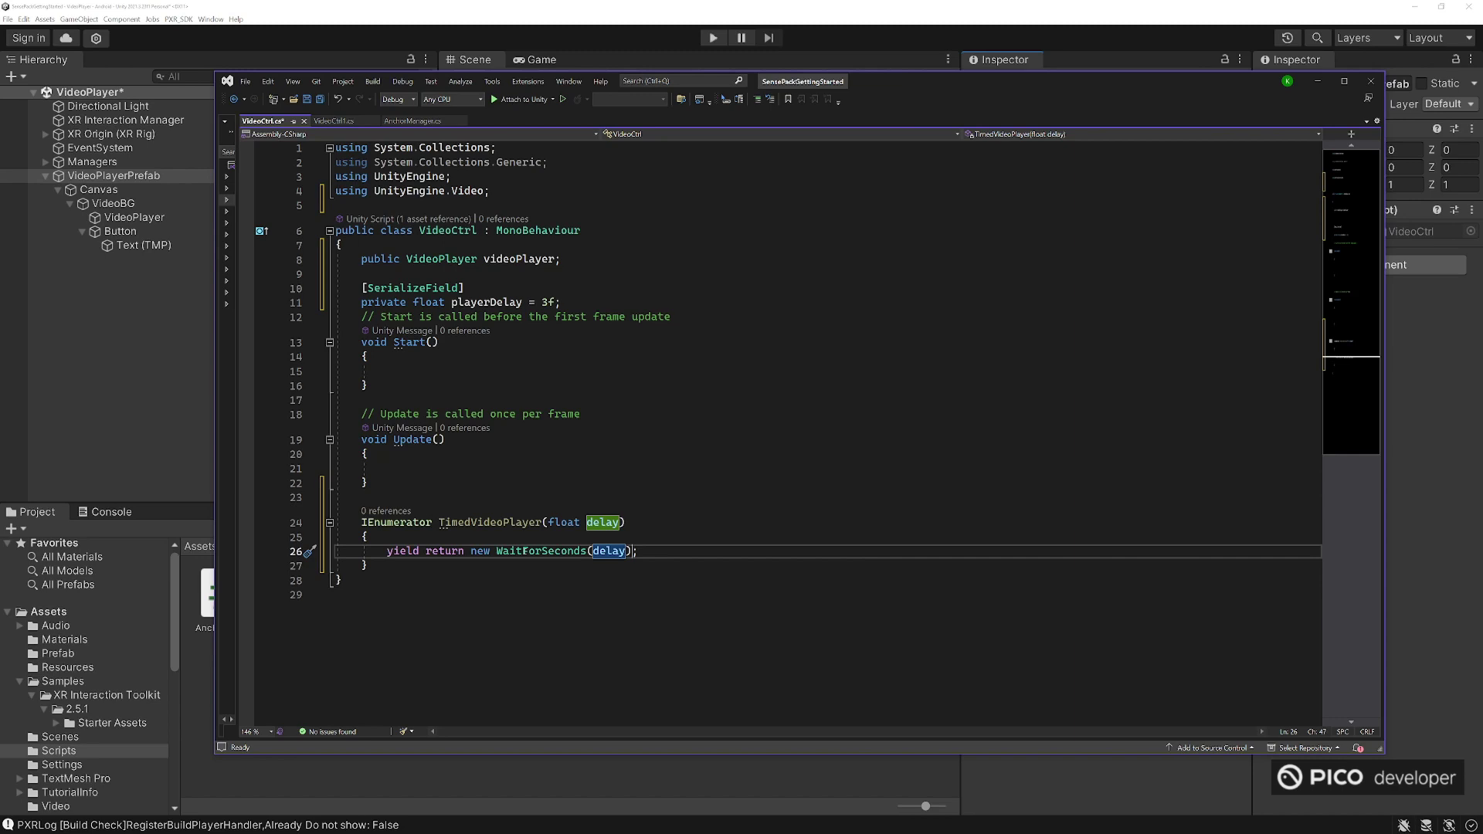
key(End)
key(Return)
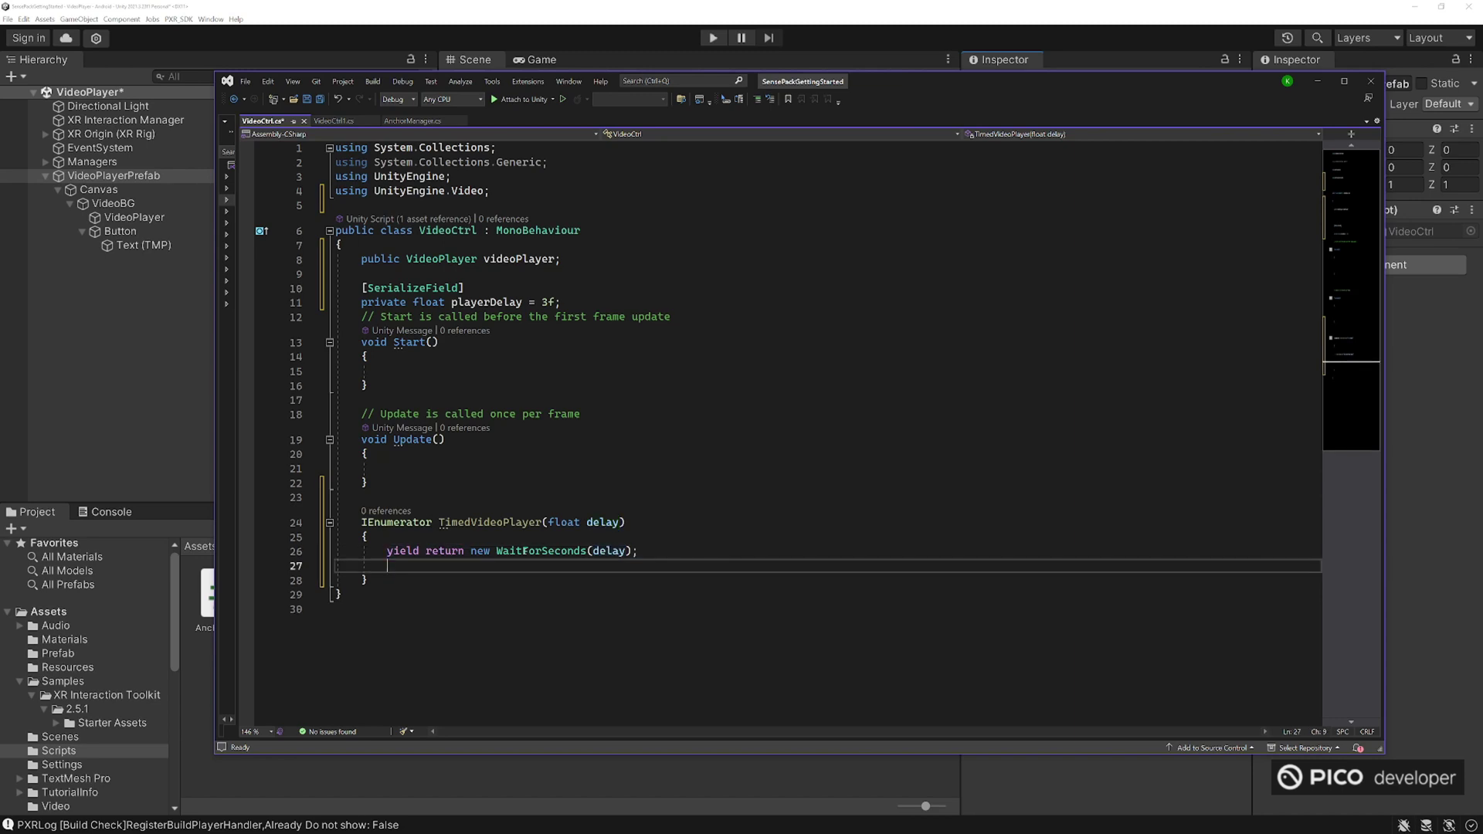
- Remove the float delay parameter and make the wait use playerDelay instead
drag(623, 523, 547, 523)
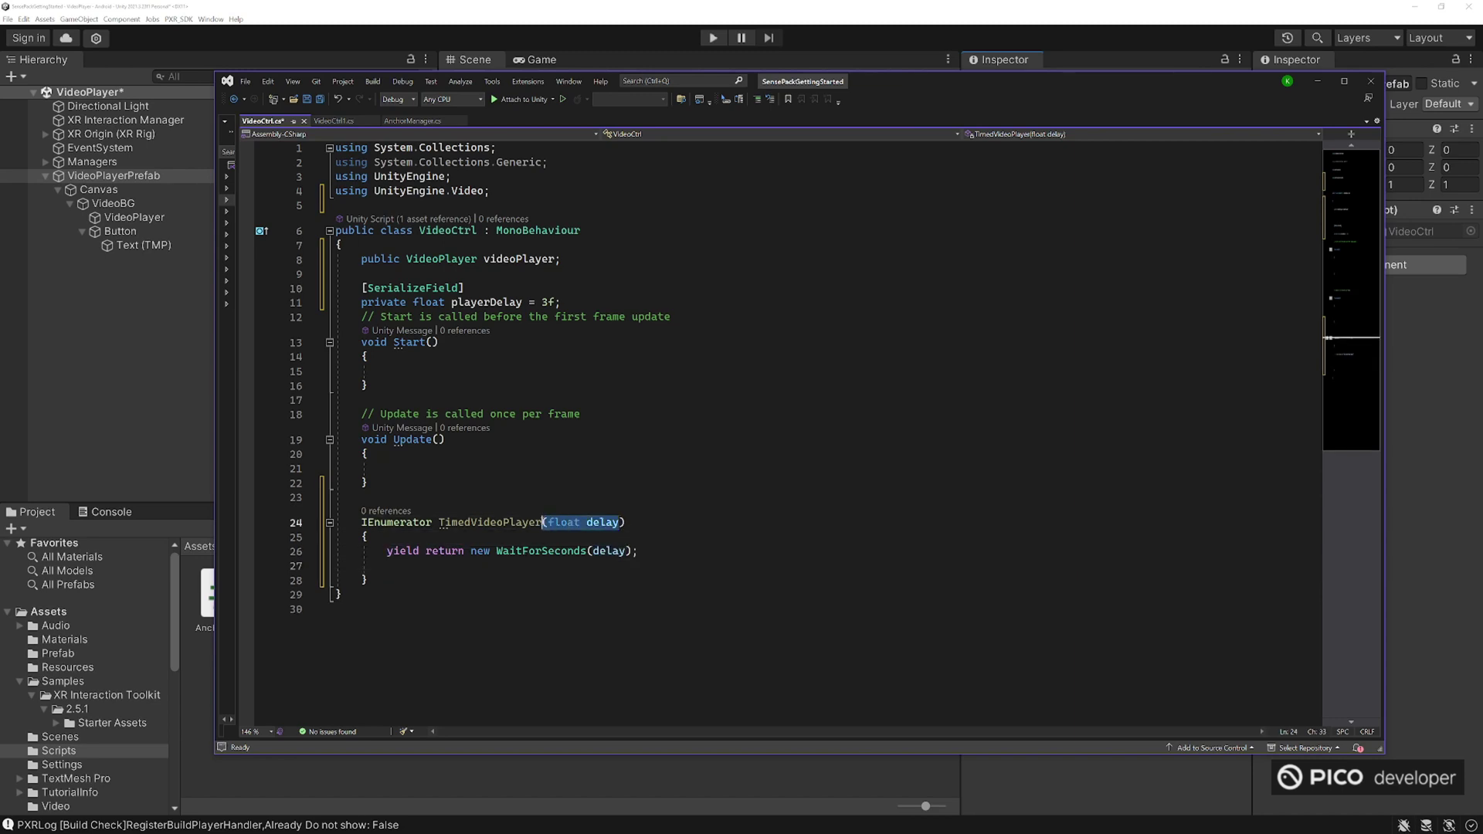
key(BackSpace)
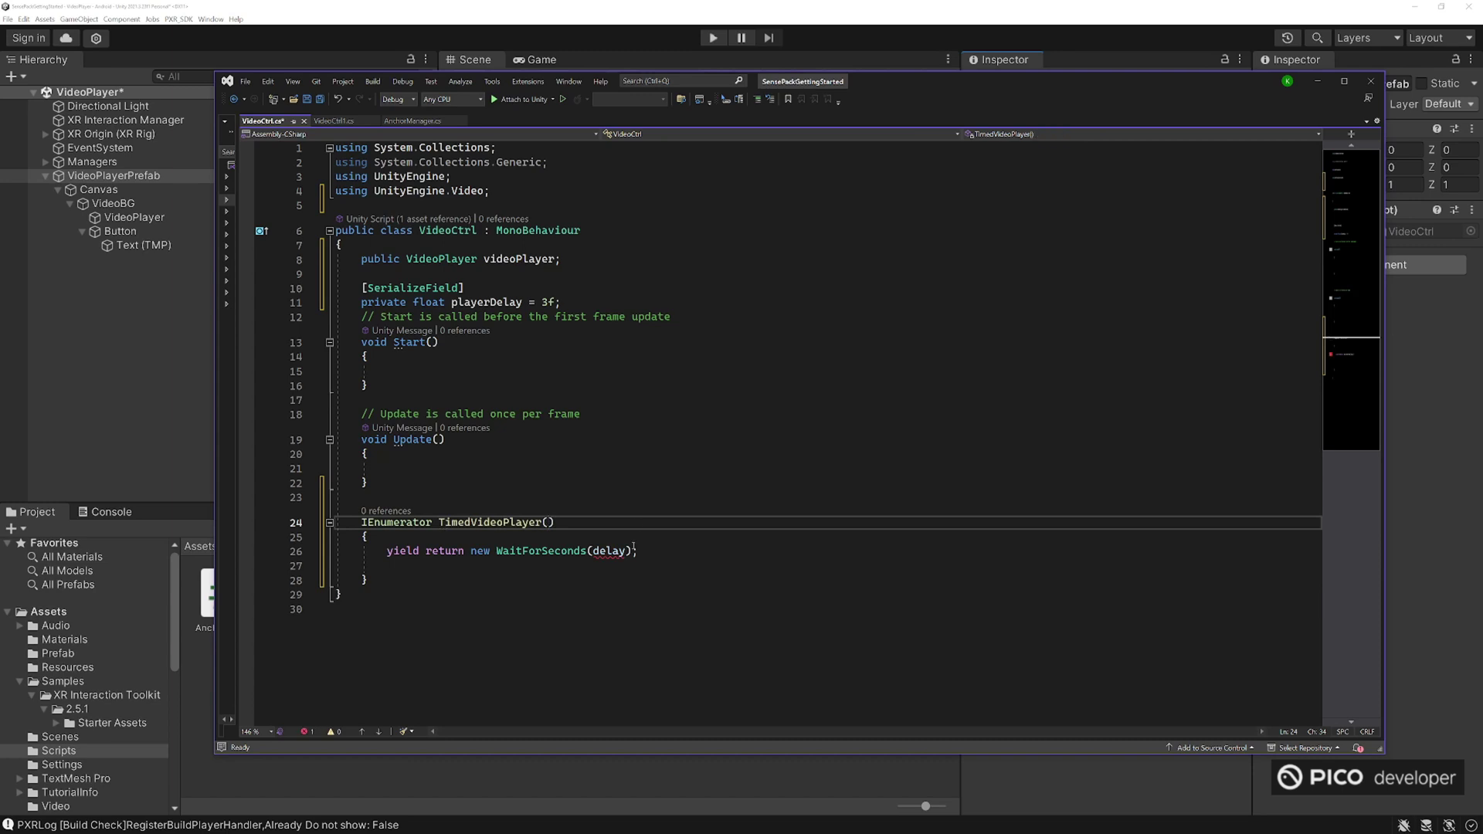
drag(626, 551, 594, 550)
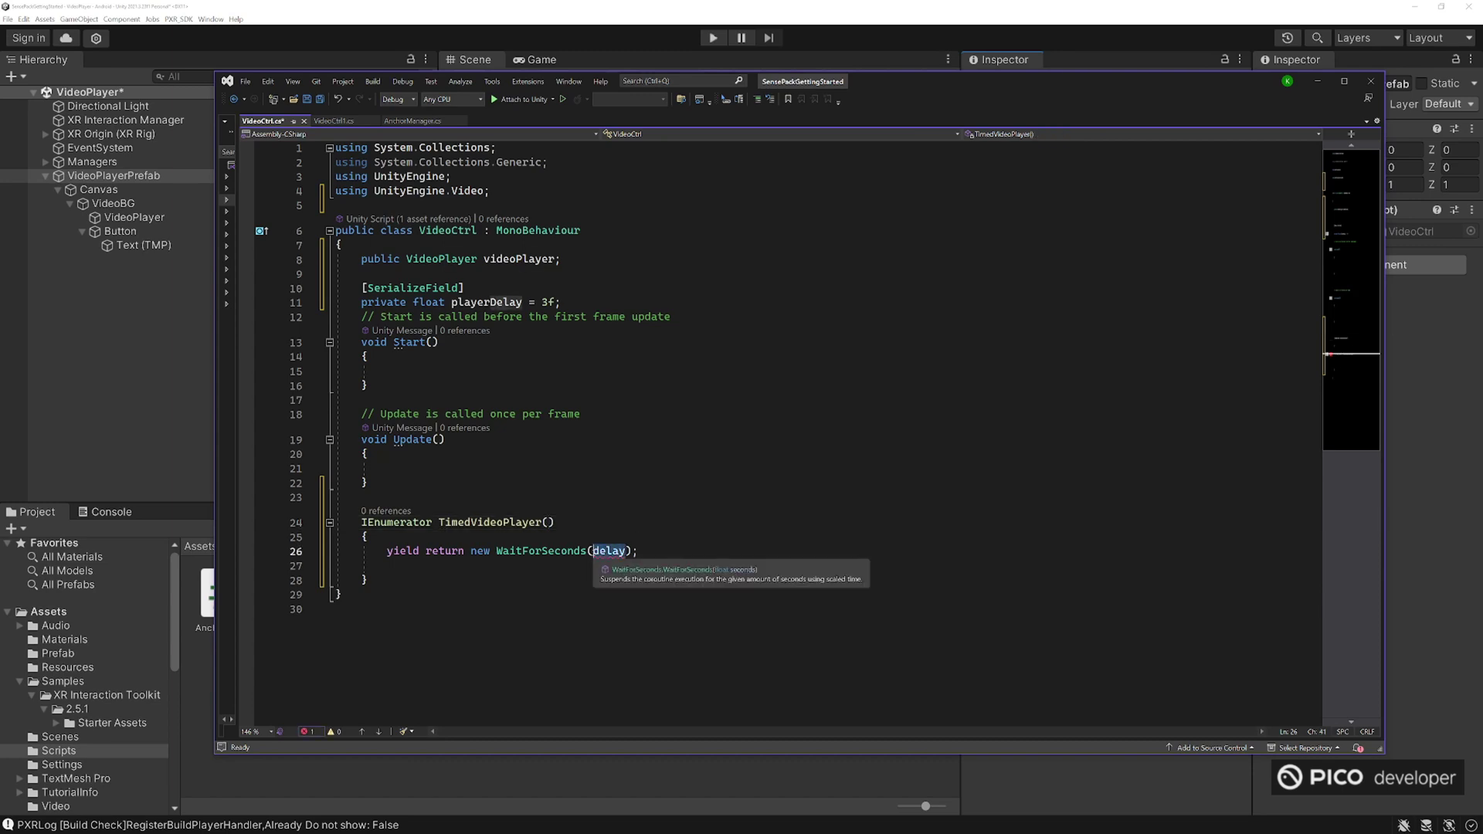
text(pla)
key(Tab)
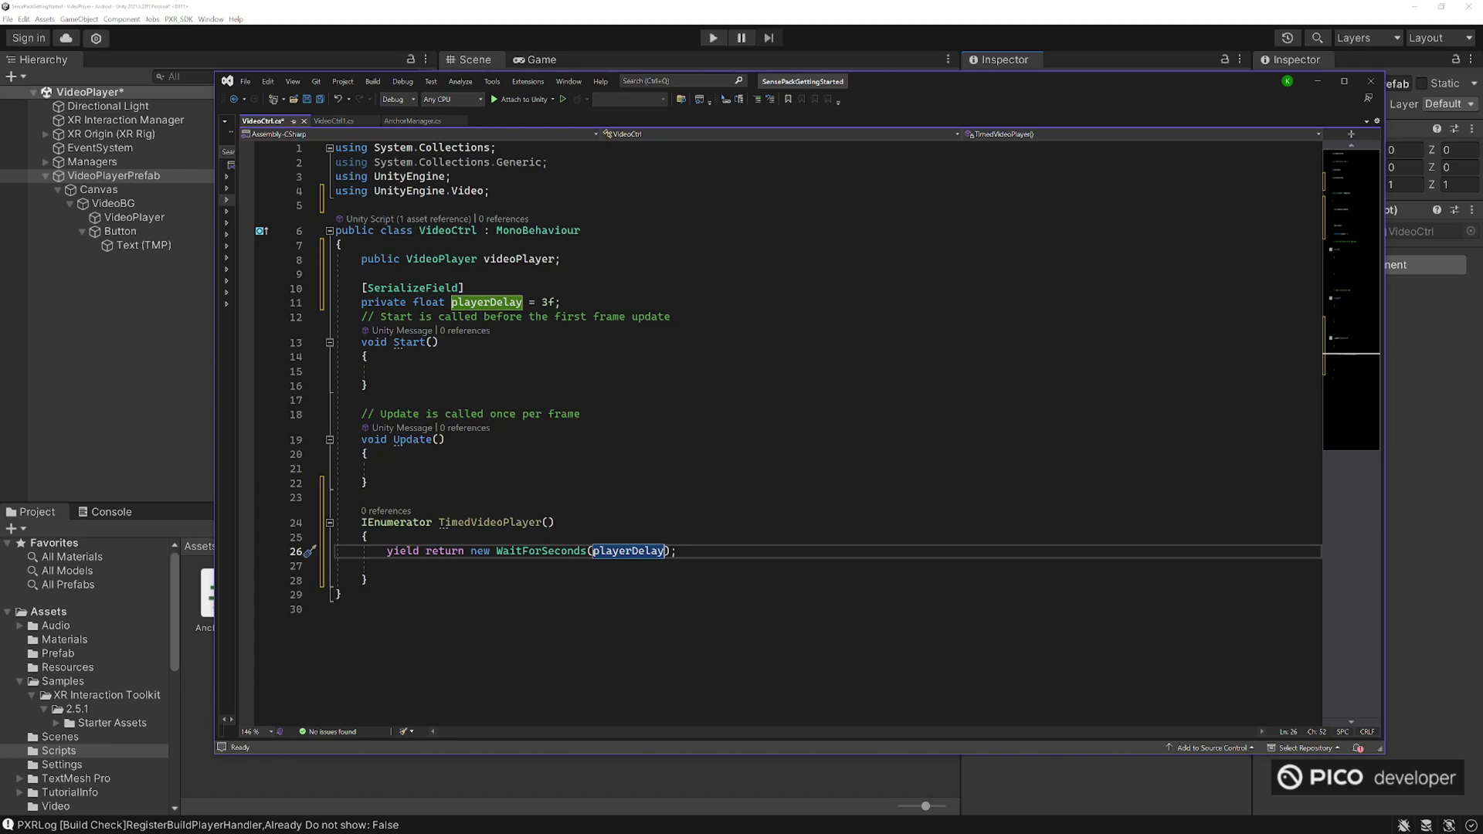
- Below Update(), write public void OnButtonPress() containing StartCoroutine(TimedVideoPlayer());
click(646, 488)
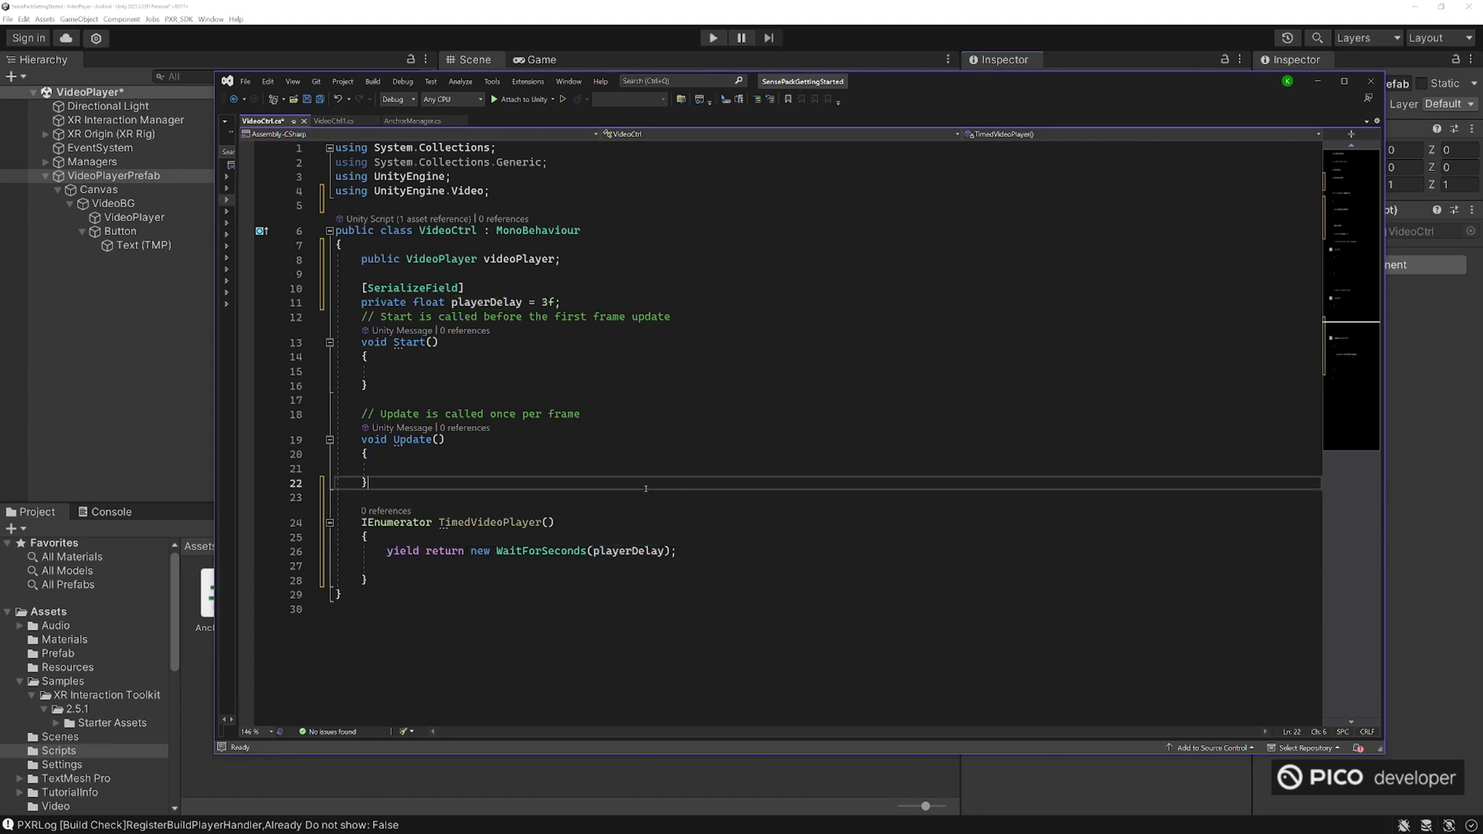
key(Return)
key(Return)
text(pub)
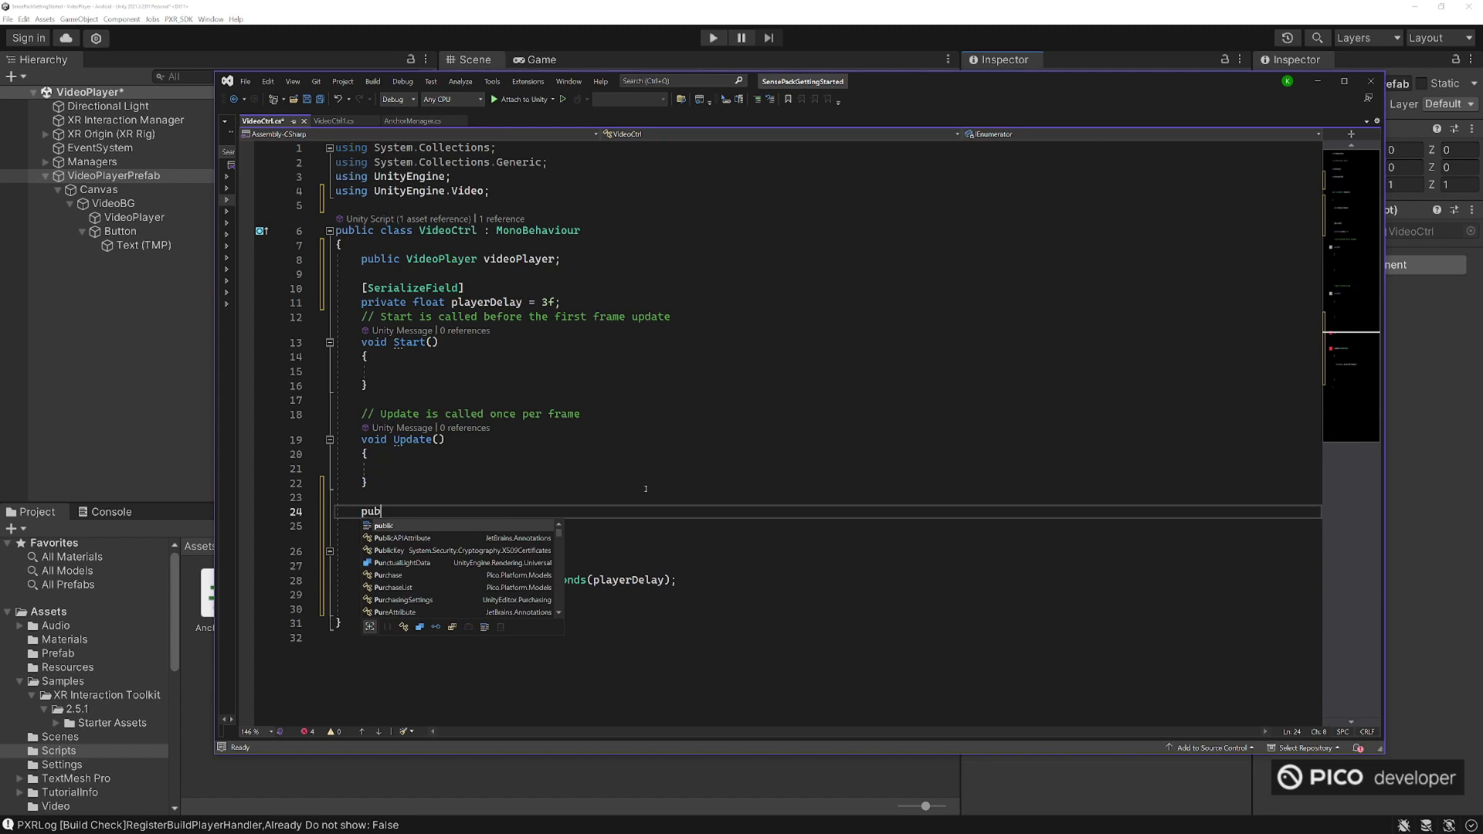
text(lic void On)
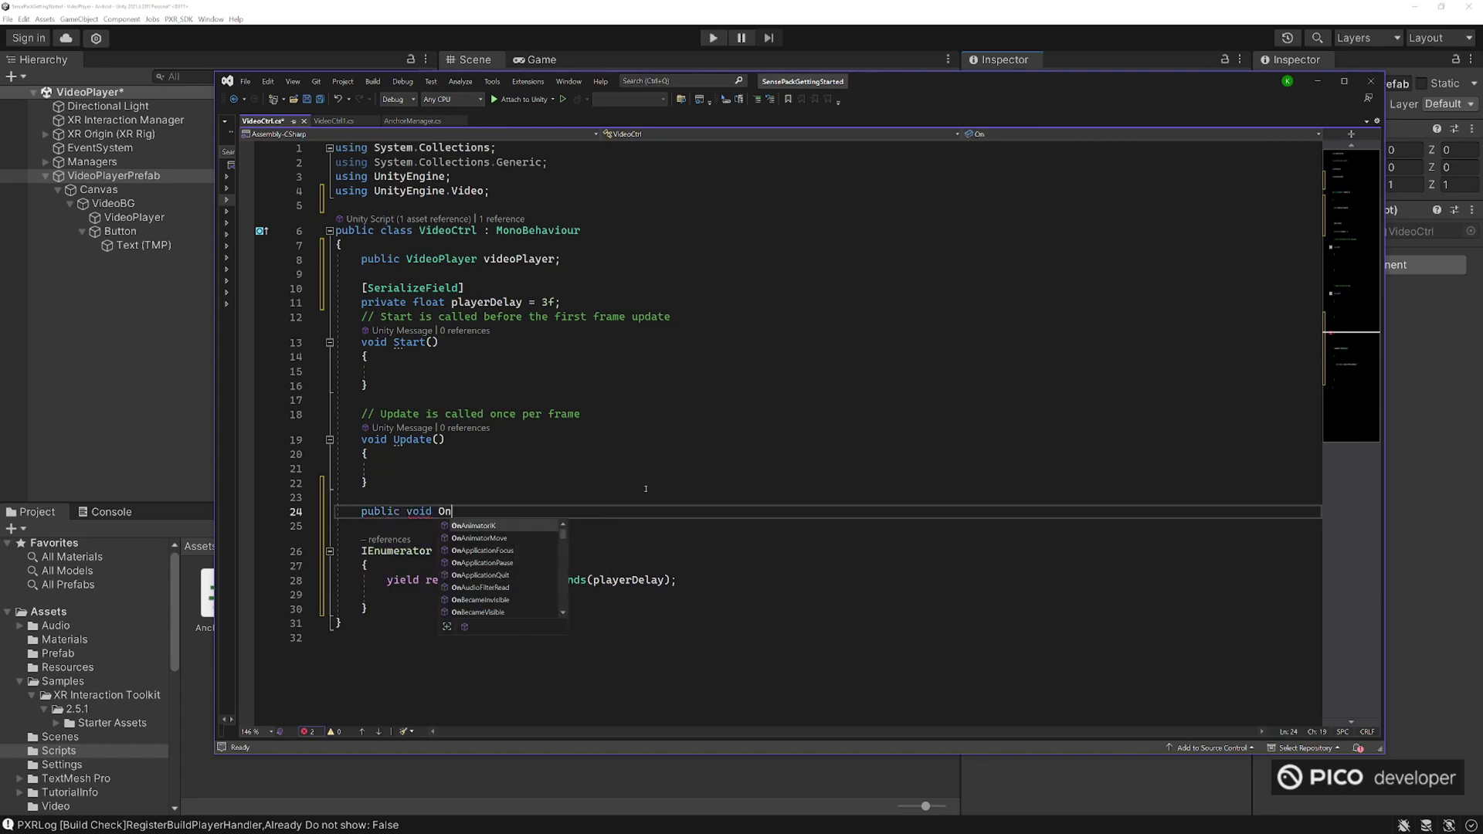
text(ButtonPress)
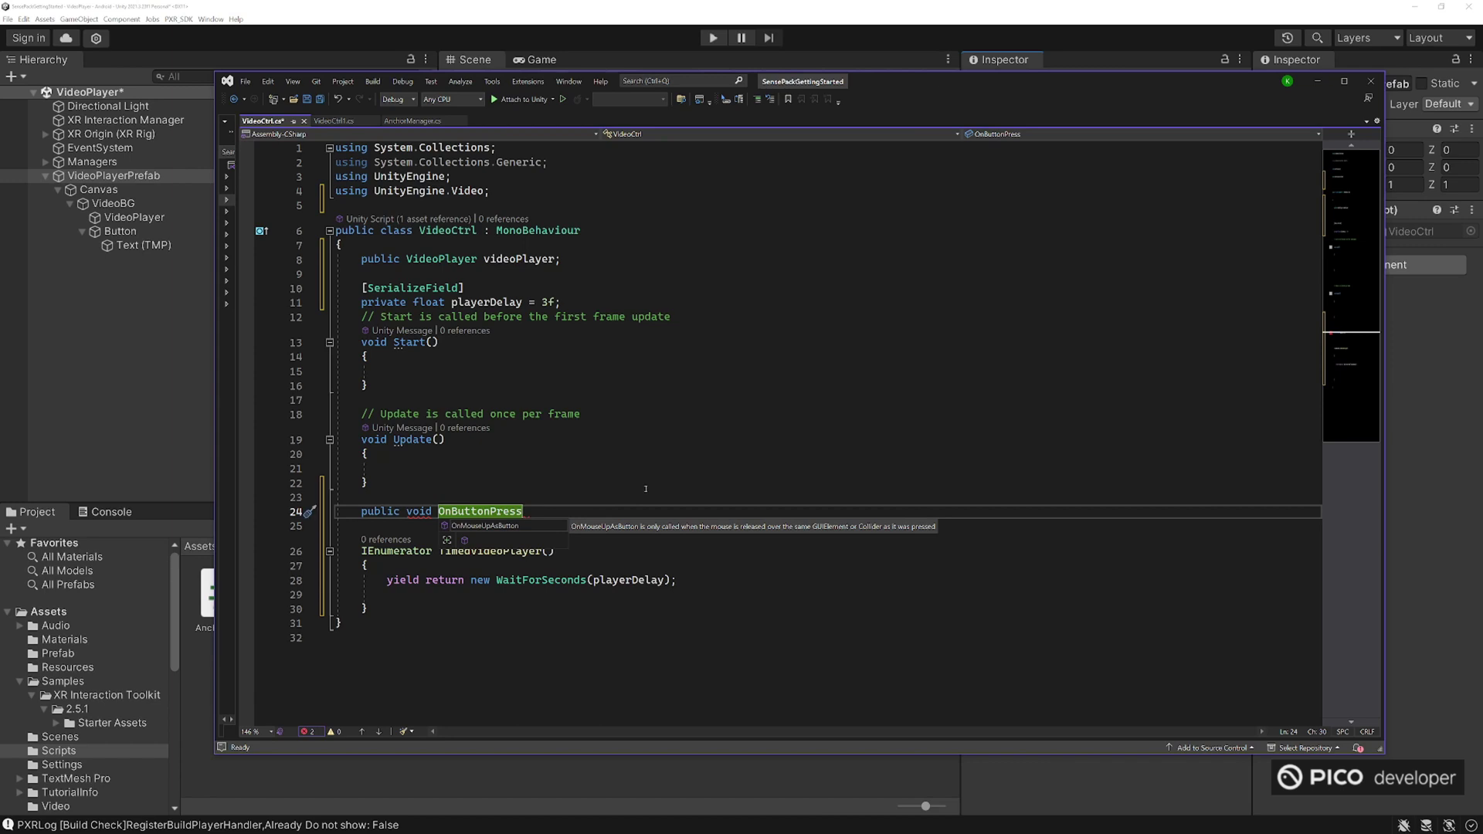
text(())
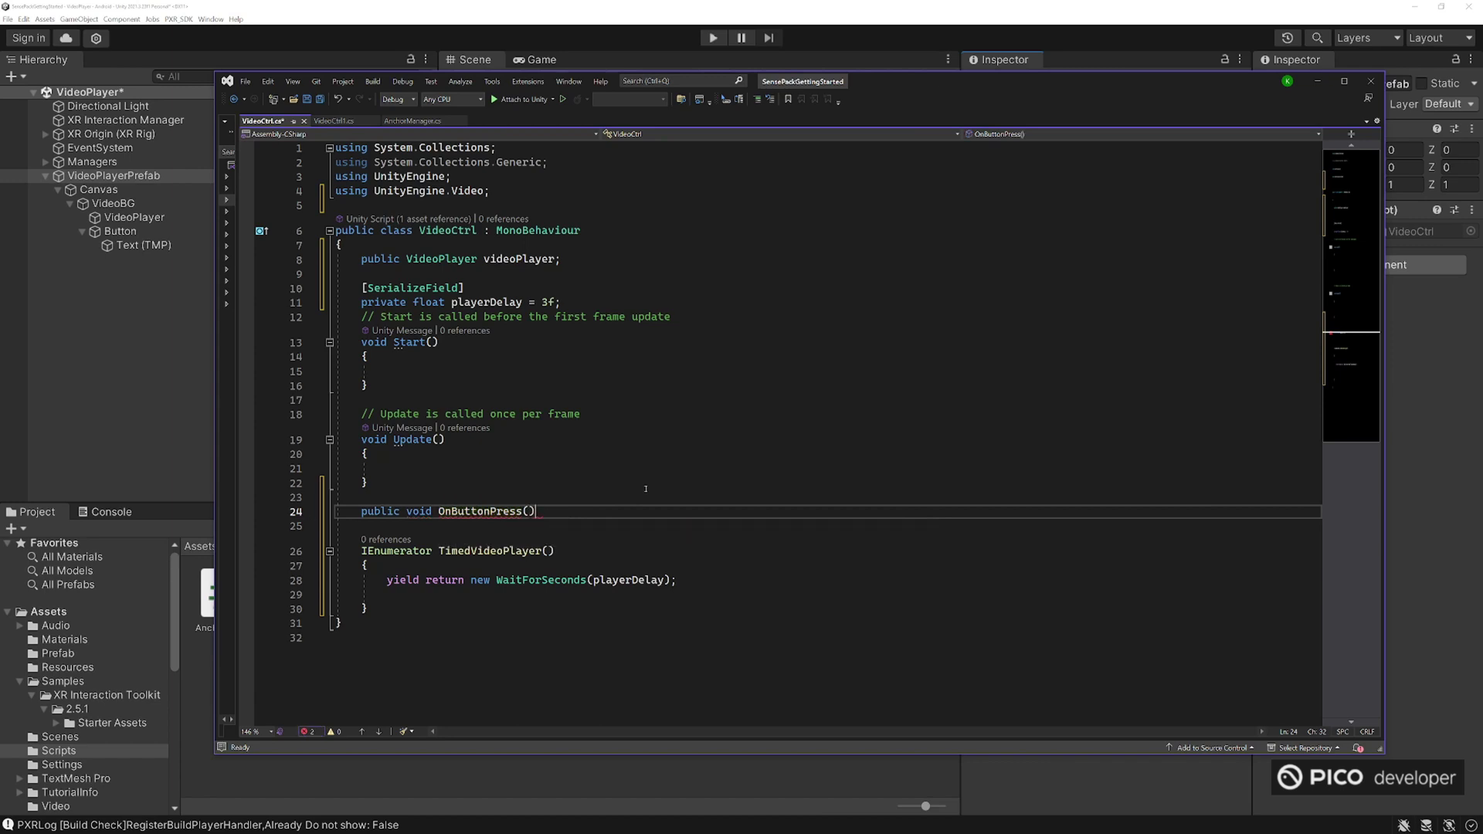
key(Return)
text({)
key(Return)
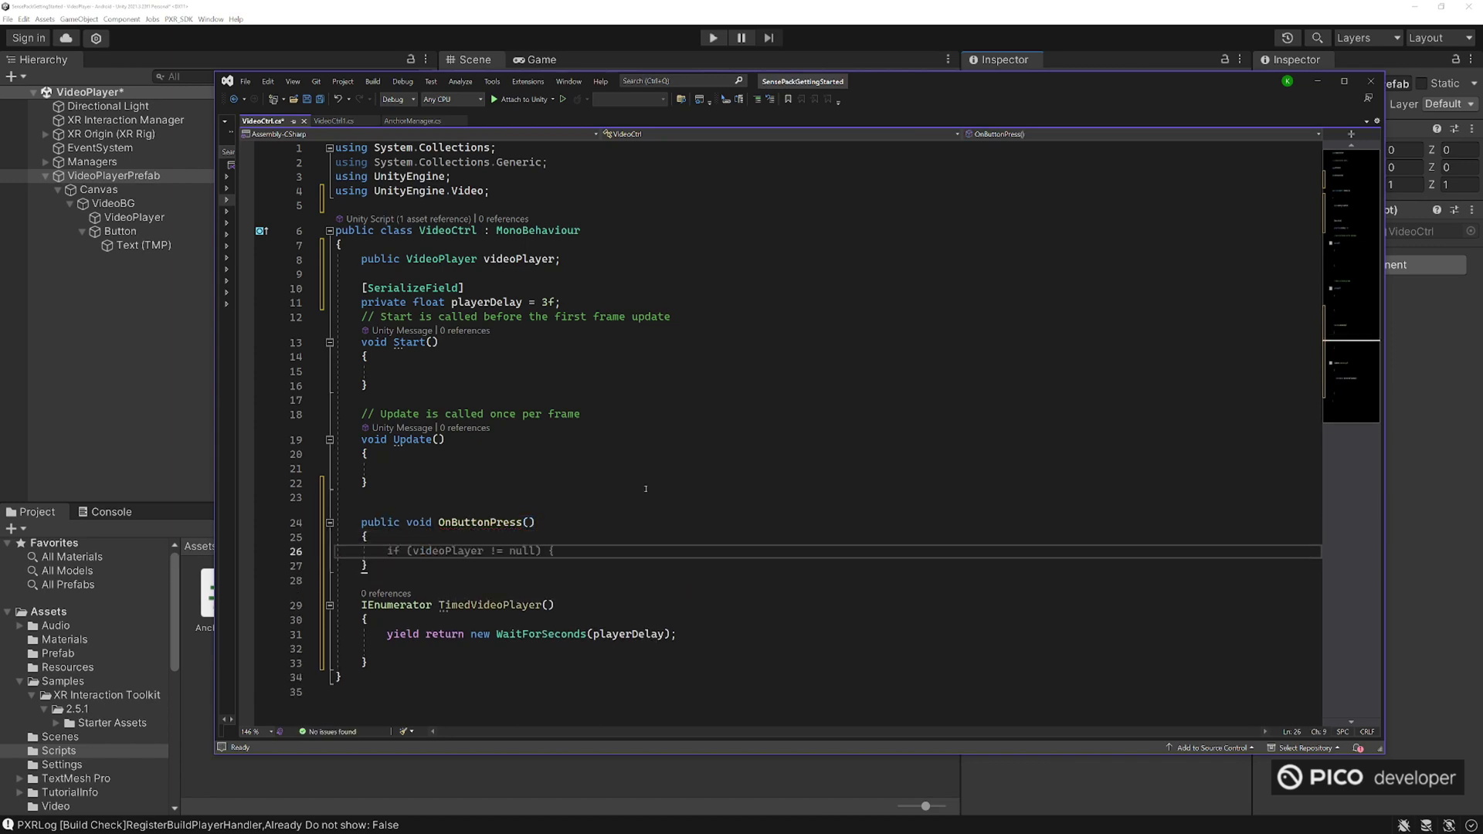
text(StartCoroutine)
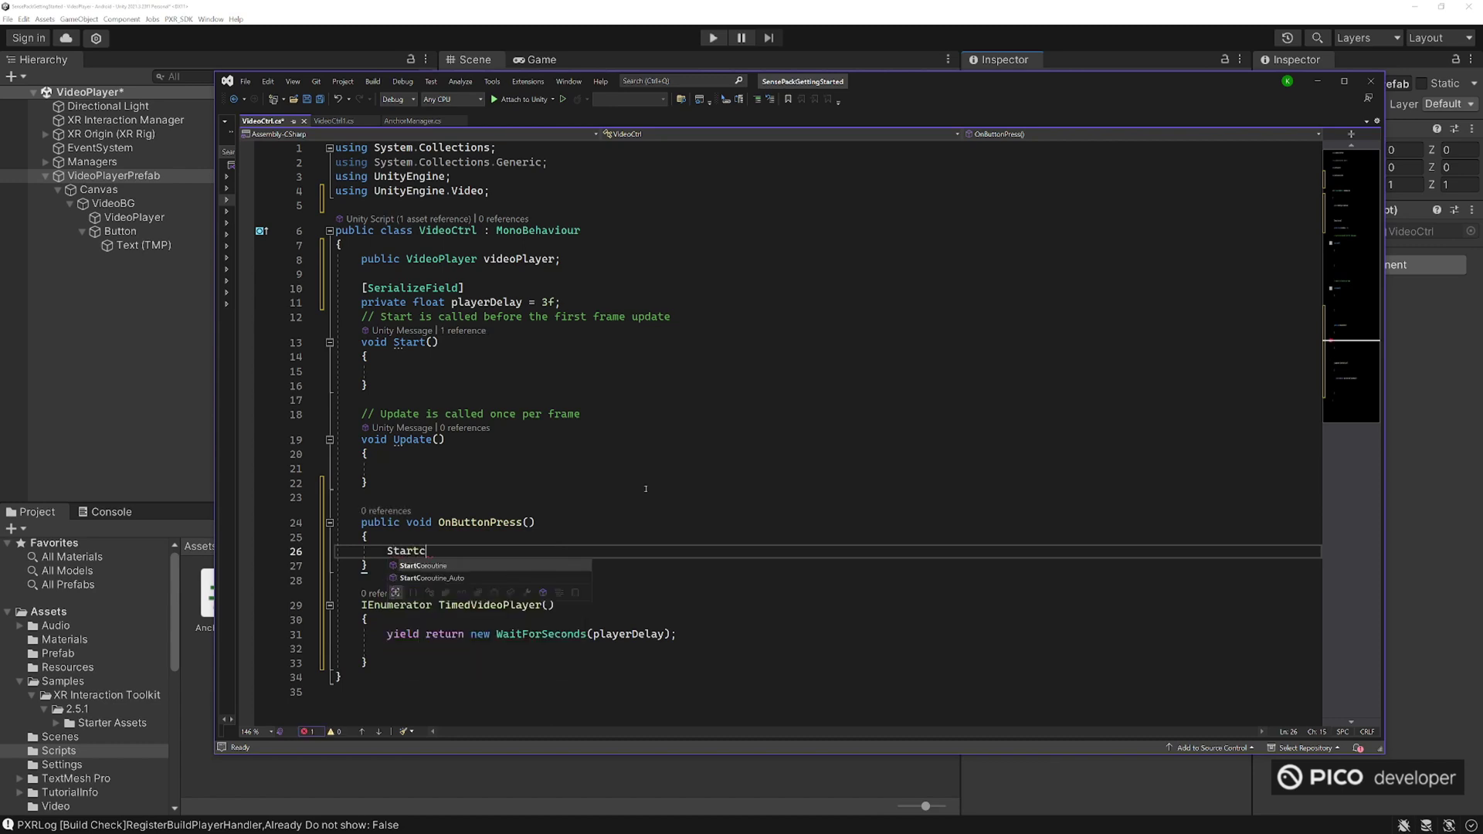
text(()
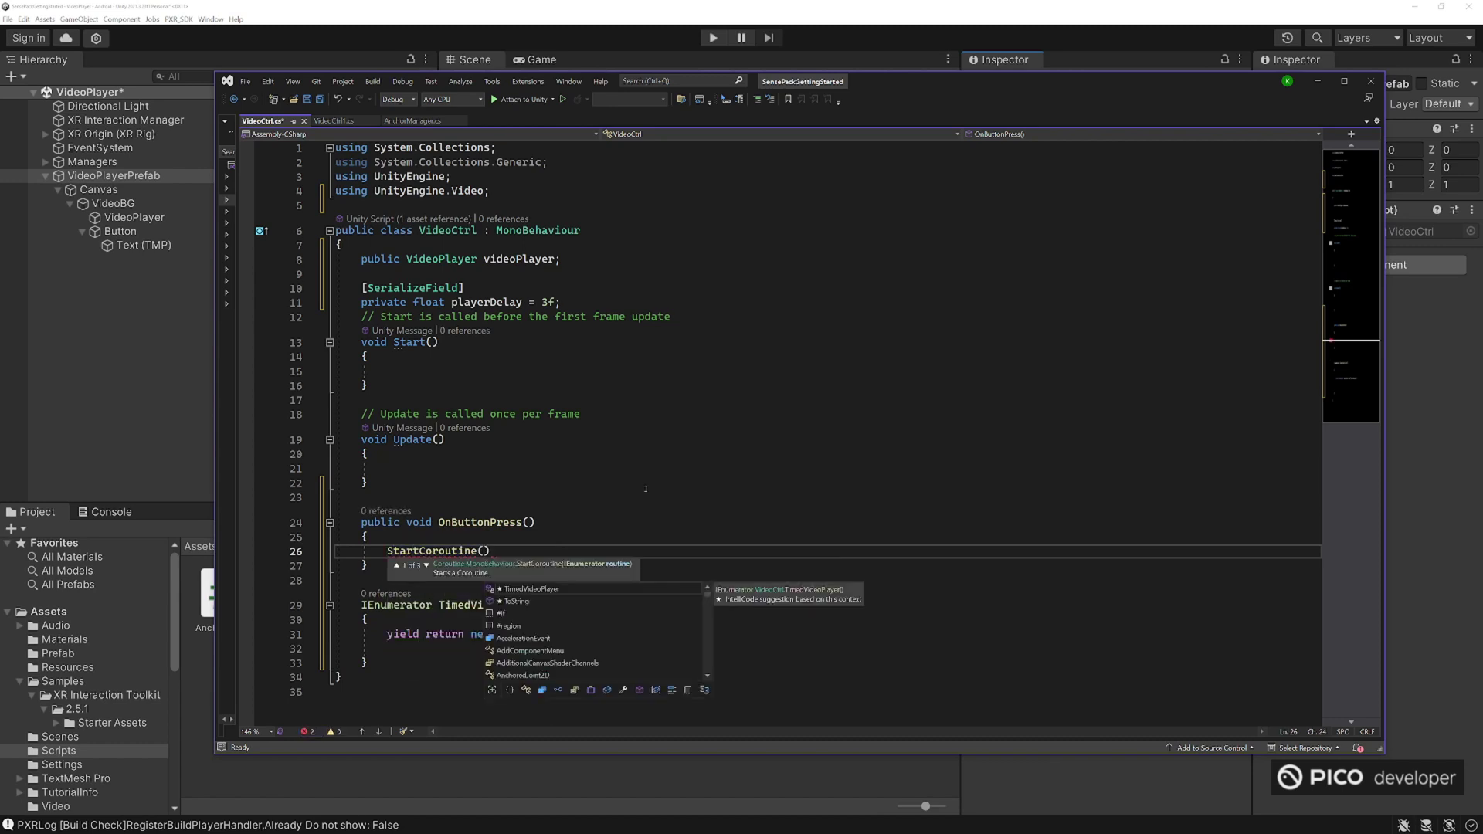
text(TimedVideoPlayer)
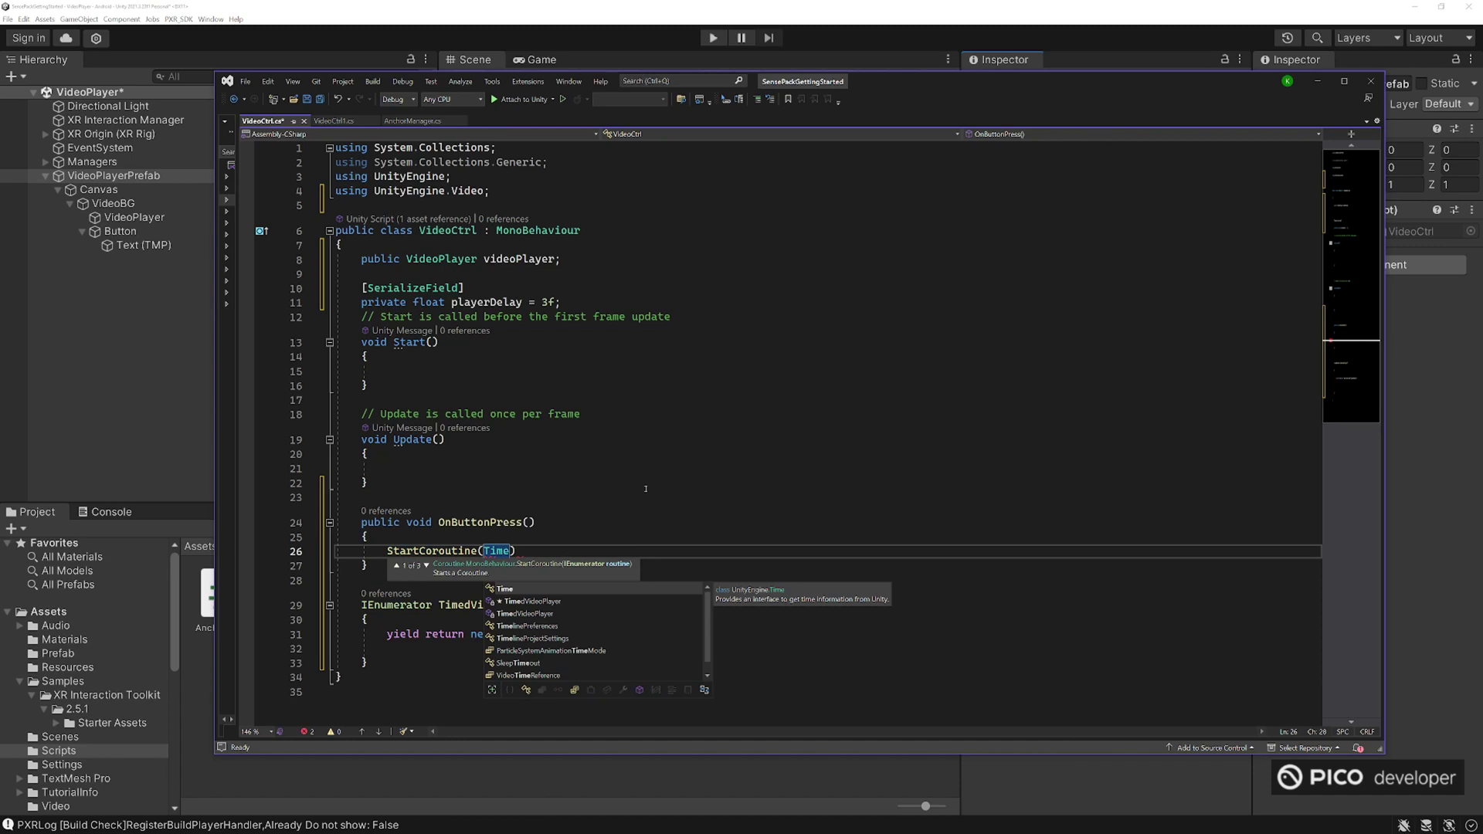
text(());)
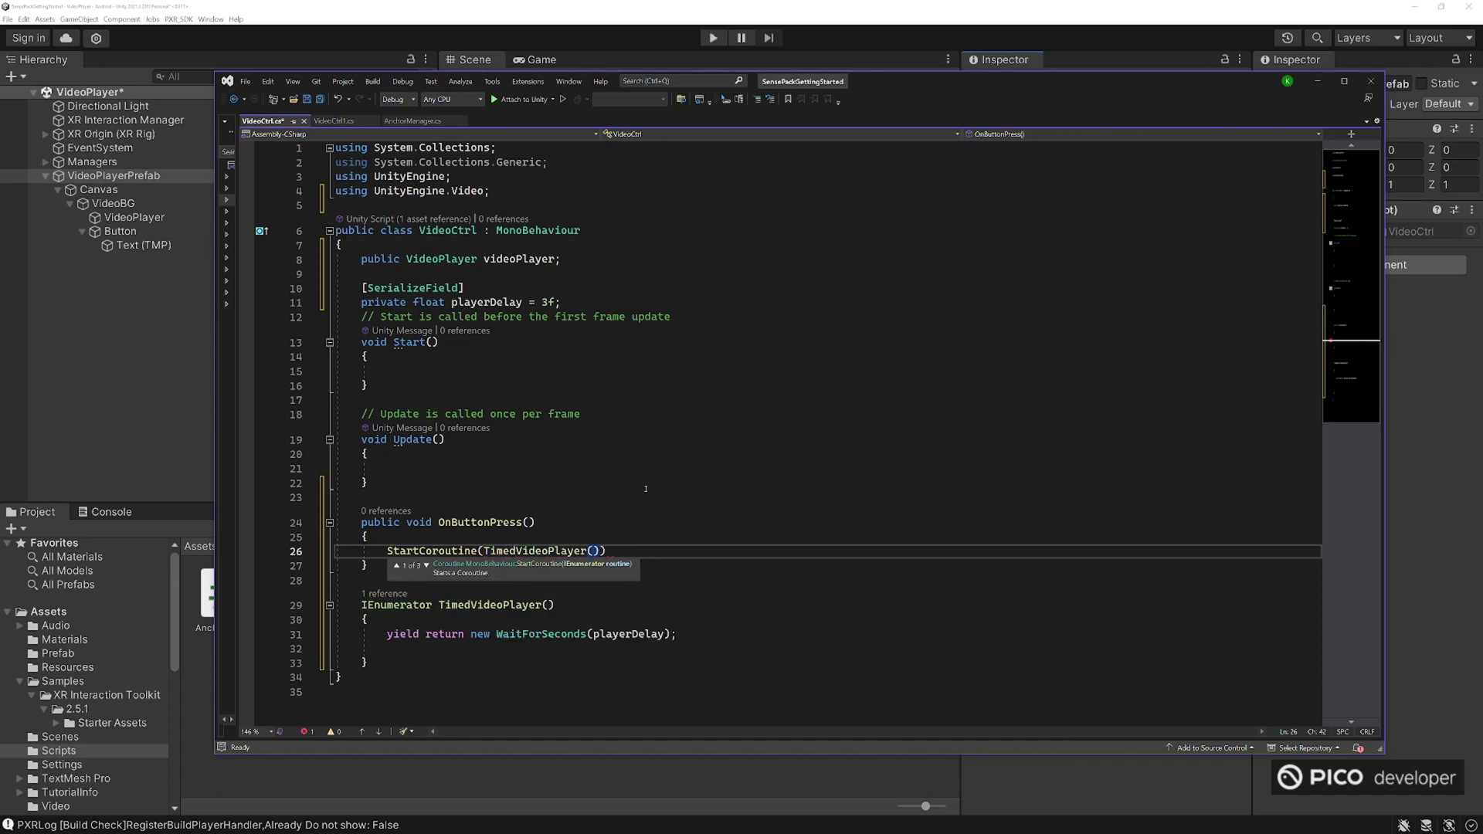
scroll(645, 488, down, 2)
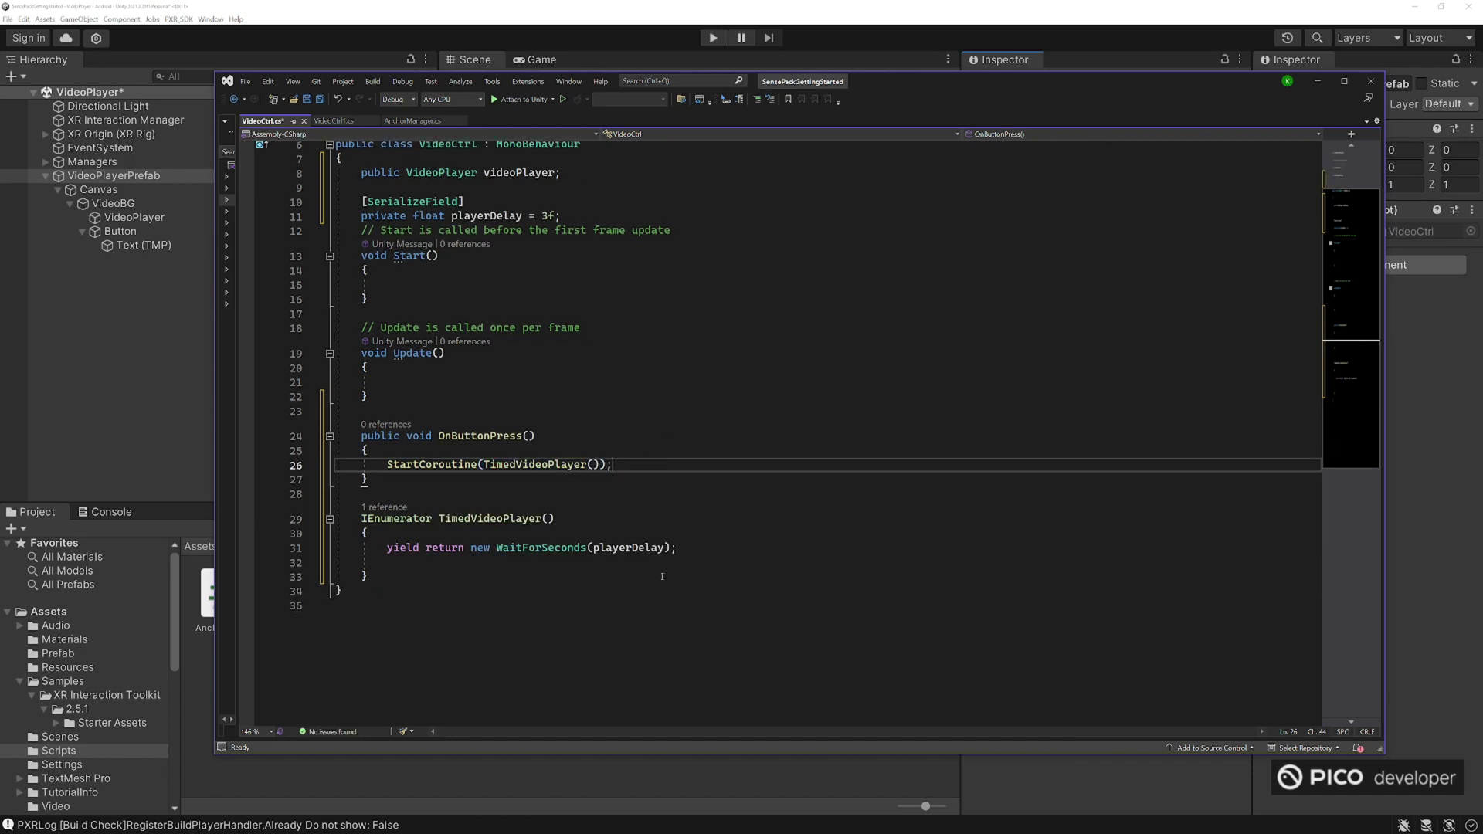
- After the wait, add if (!videoPlayer.isPlaying) { videoPlayer.Play(); }
click(680, 549)
click(684, 566)
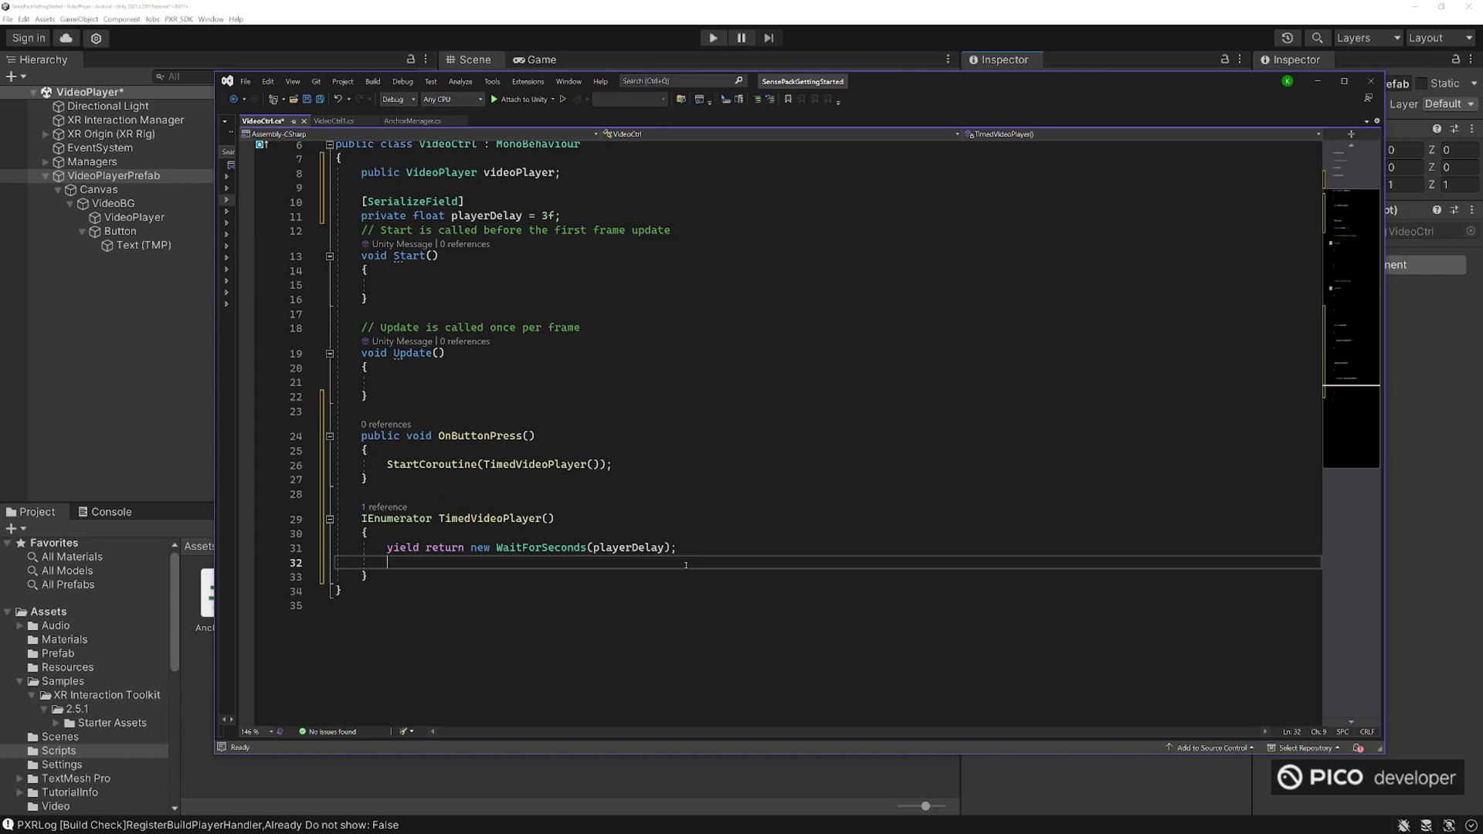
text(i)
text(videoPlayer.)
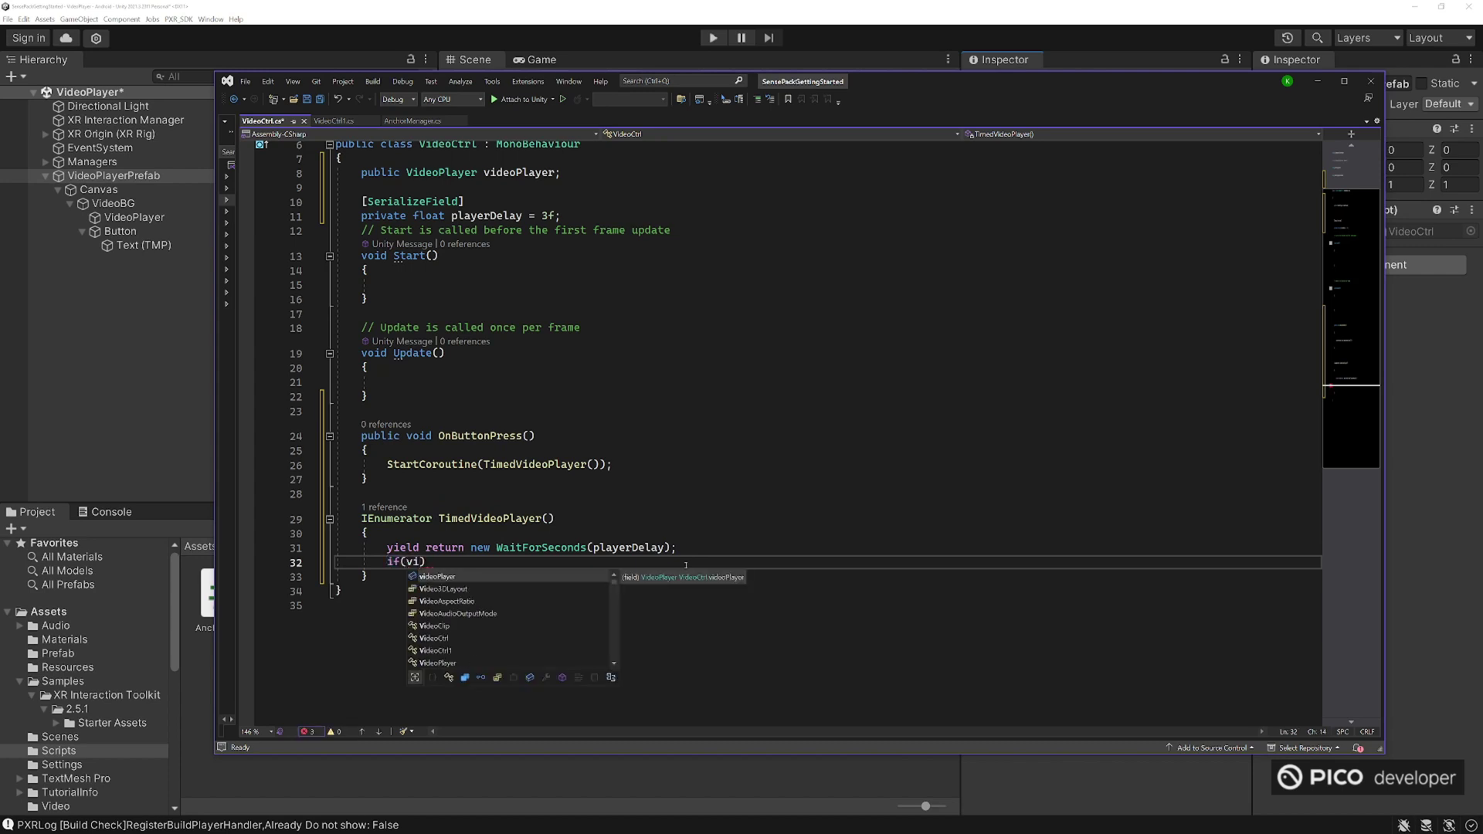
text(isPl)
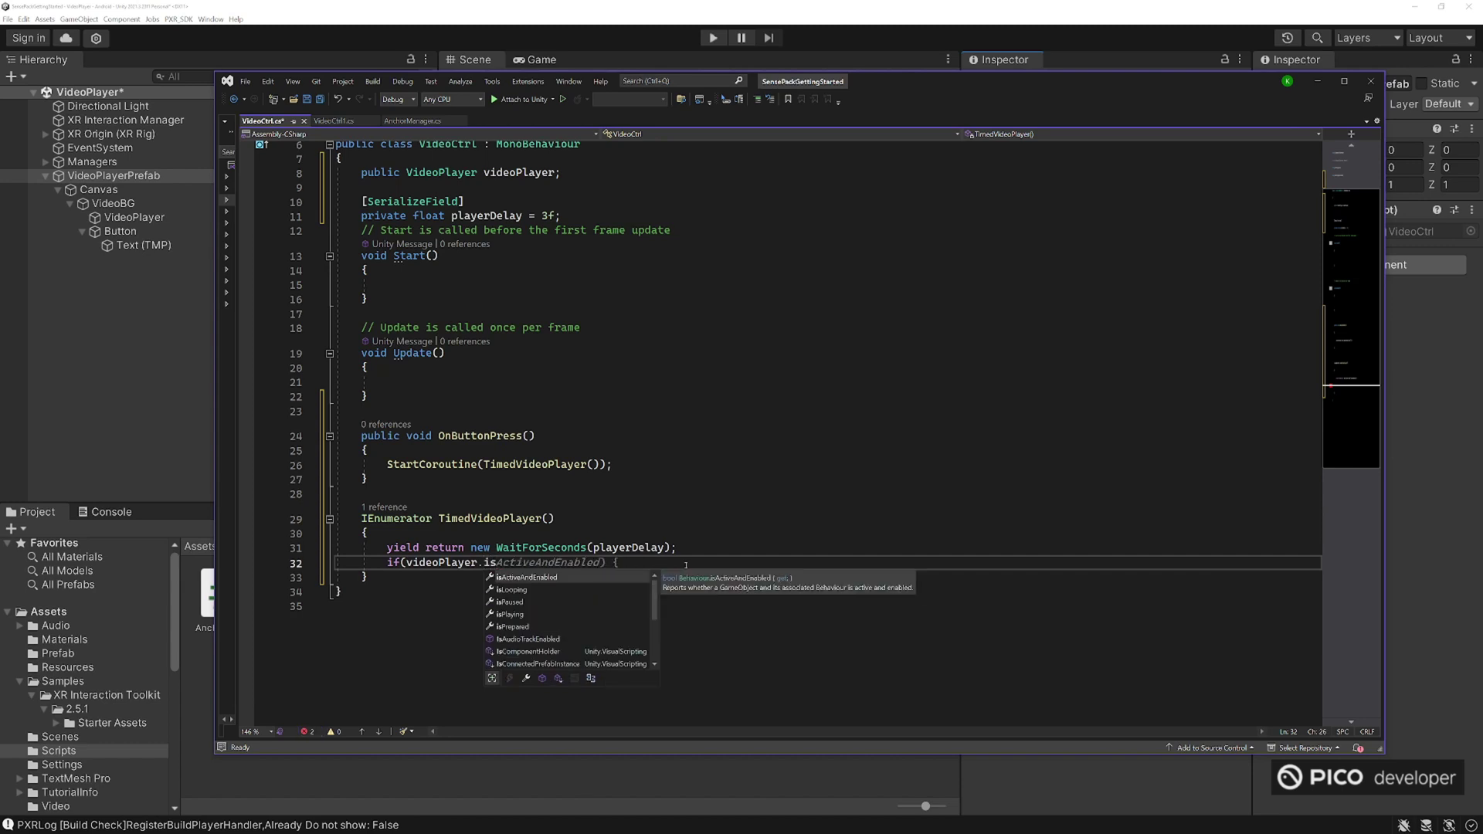
text(aying) {)
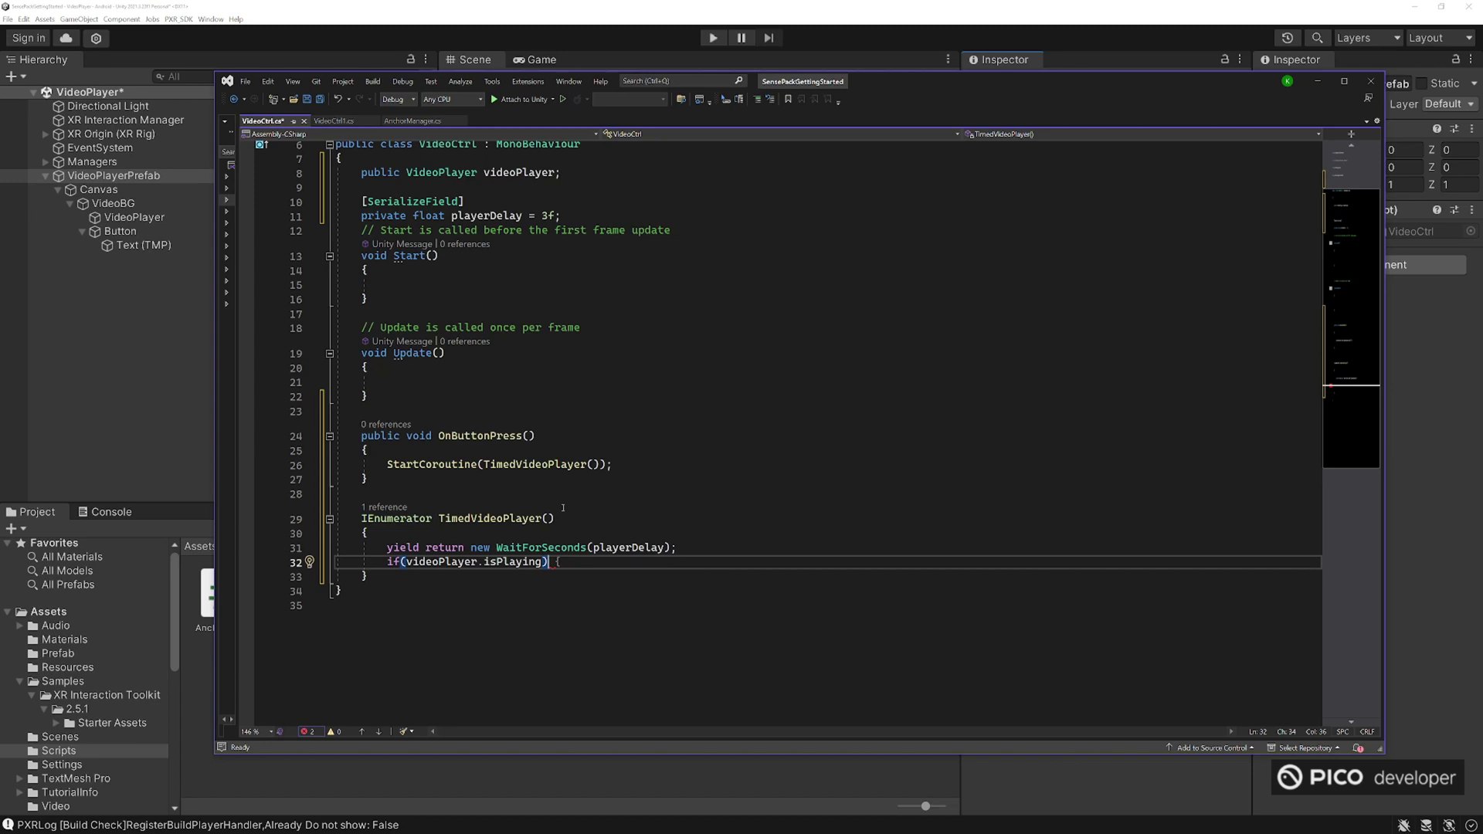
click(409, 562)
text(!)
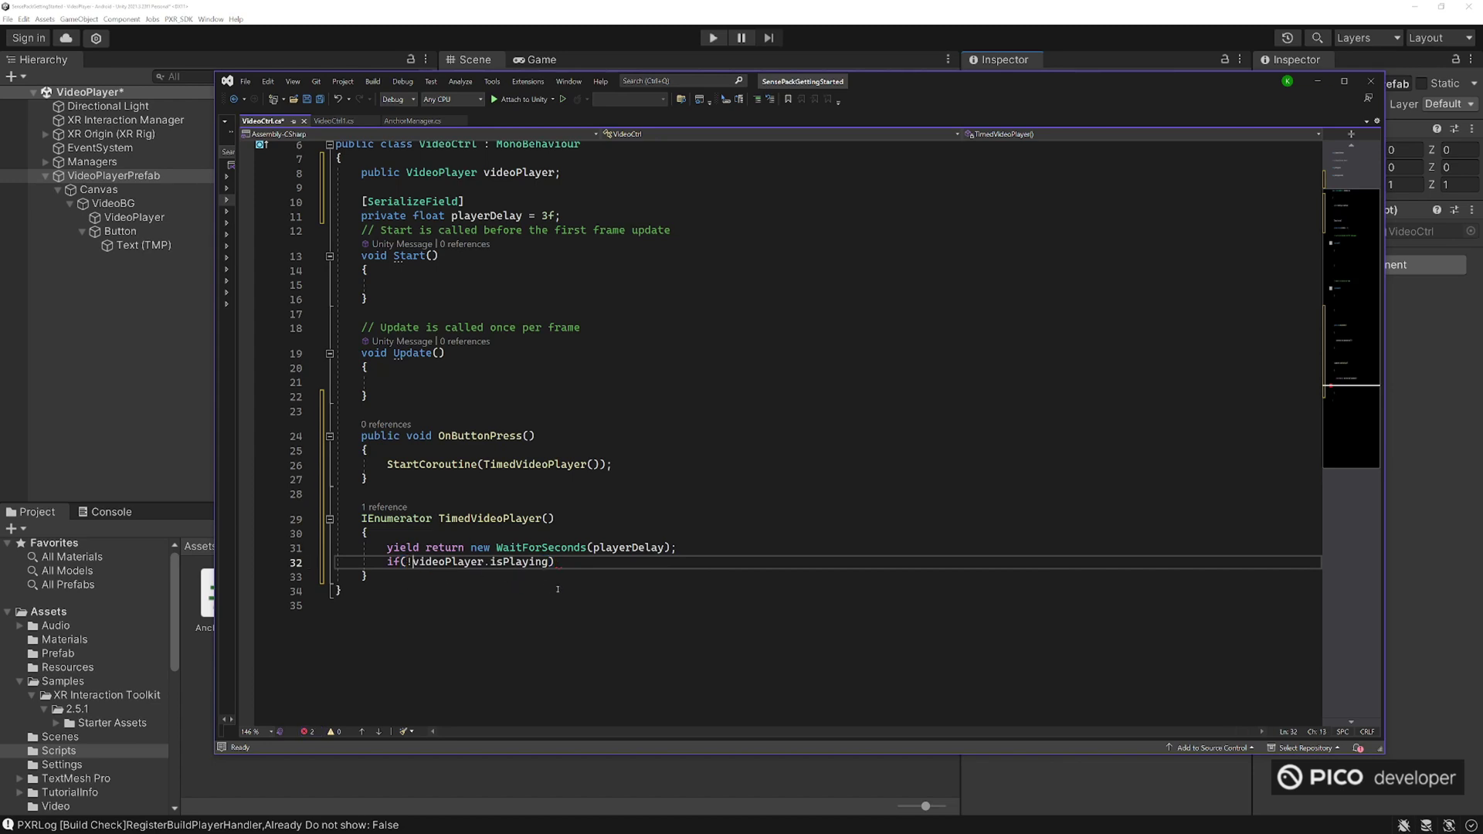
click(566, 566)
key(Return)
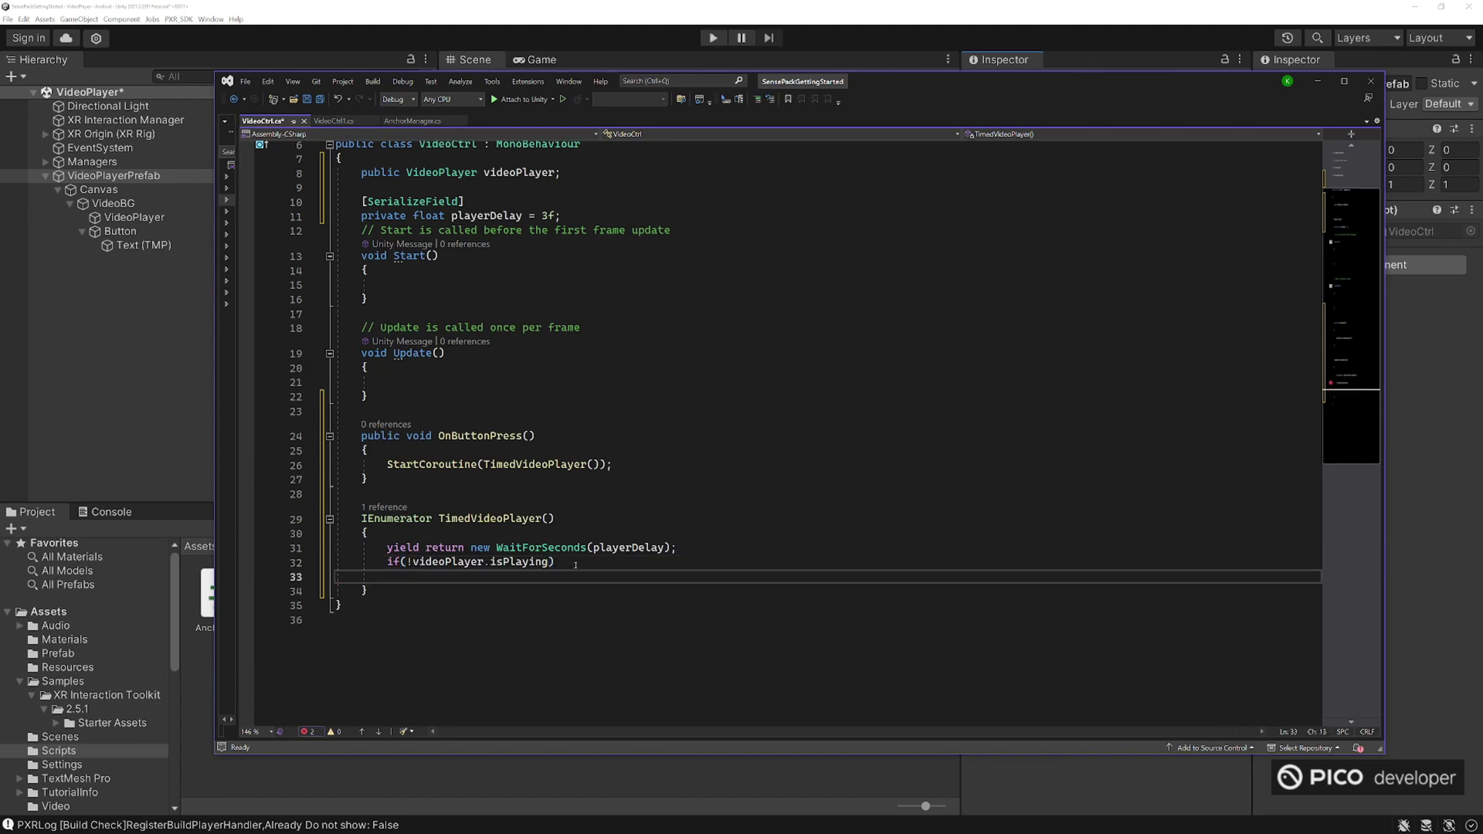
text({)
key(Return)
text(videoPlayer.Play();)
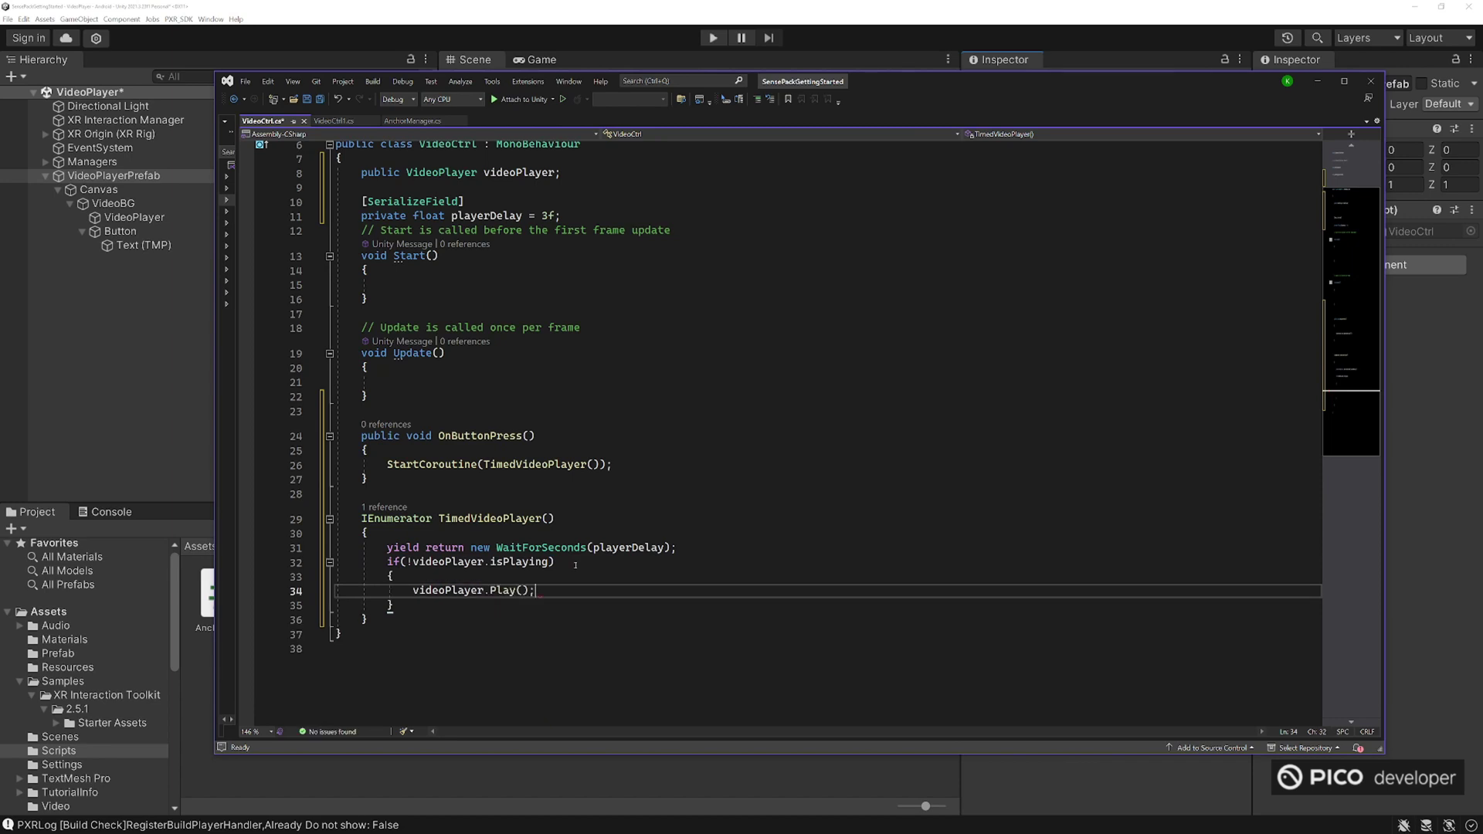
- Add an else block that calls videoPlayer.Pause()
key(Down)
key(Return)
text(else)
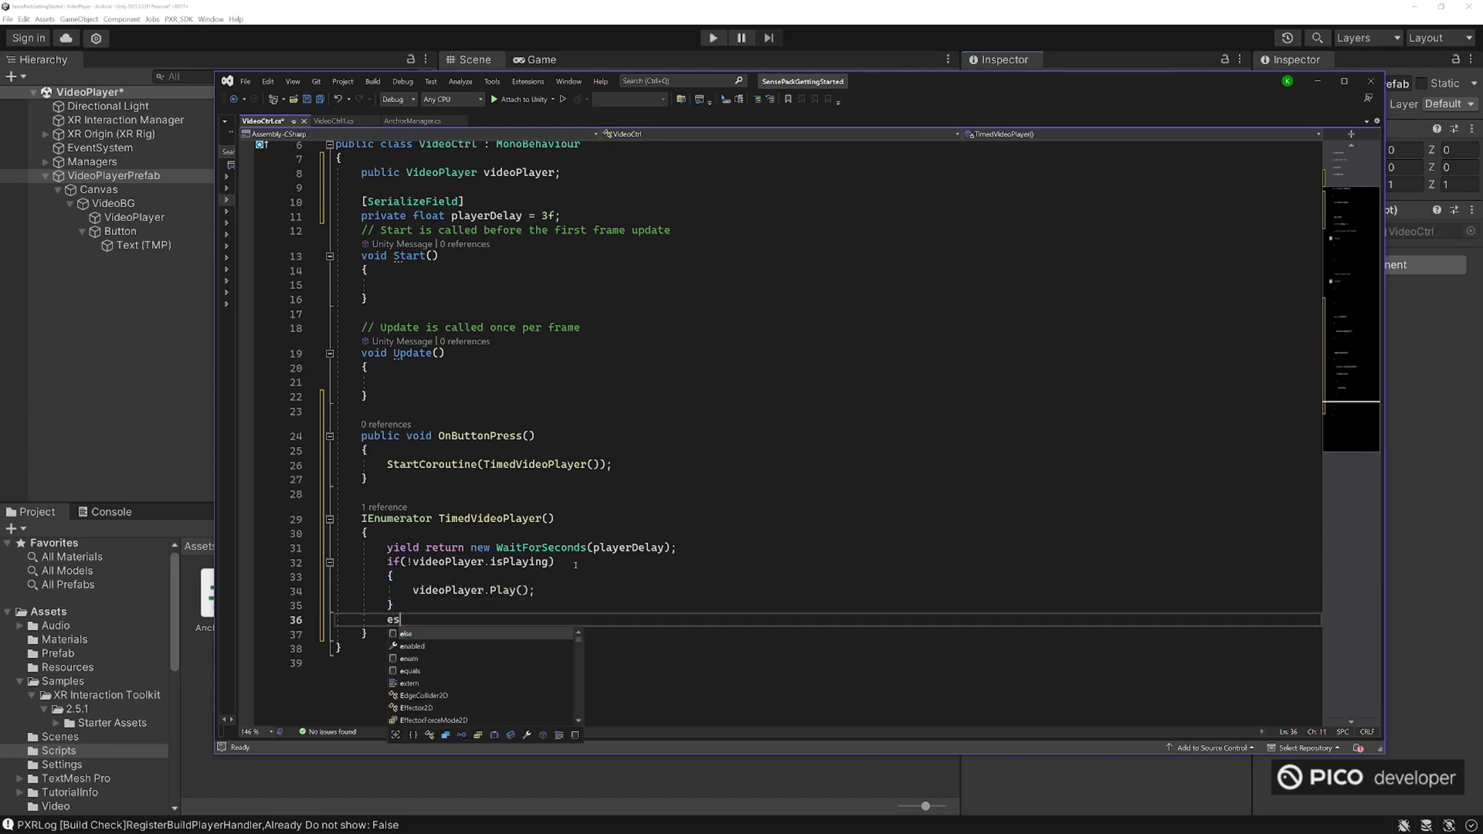
key(Return)
key(BackSpace)
key(BackSpace)
key(BackSpace)
key(BackSpace)
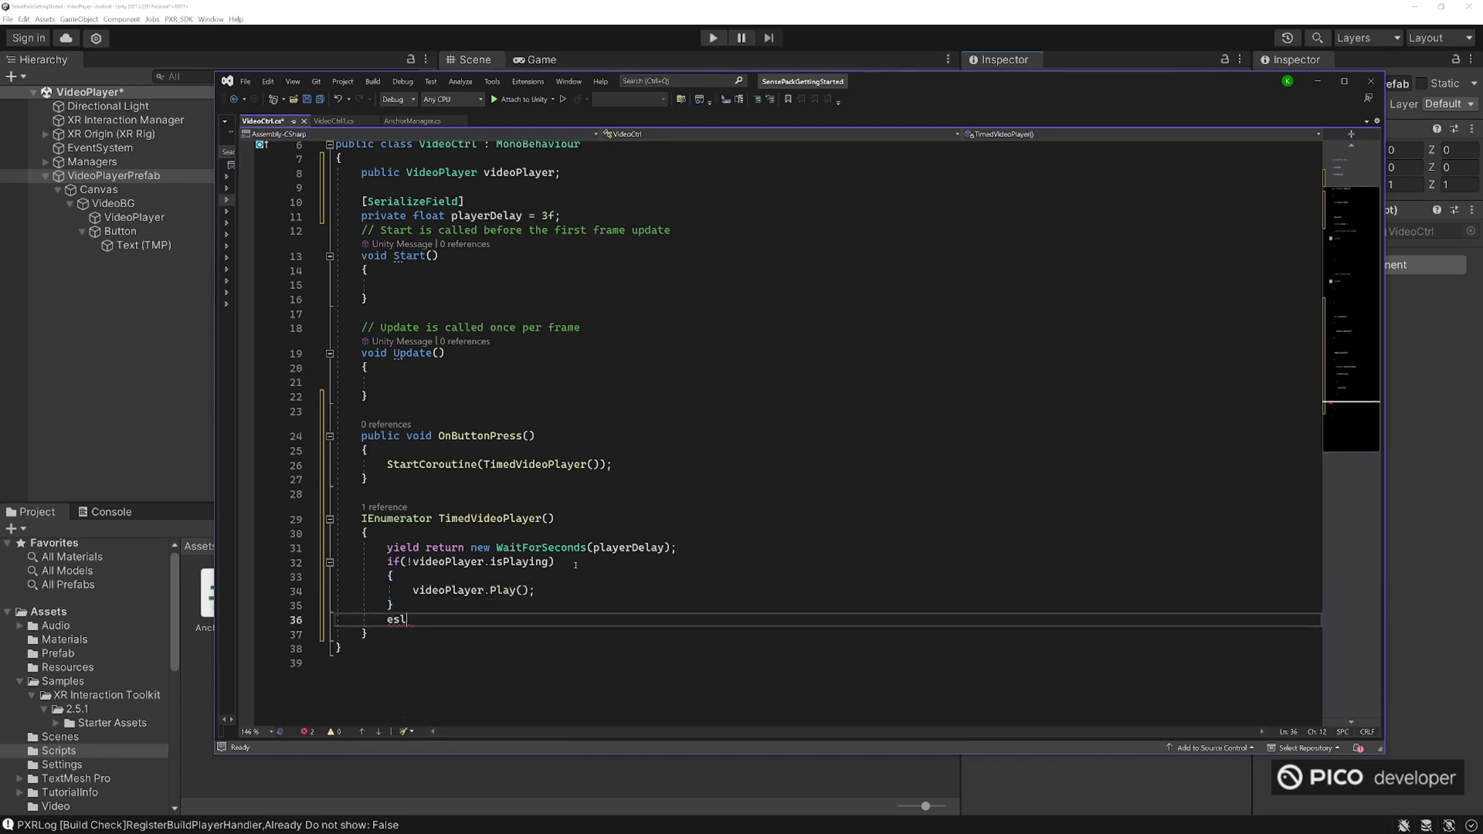
text(se)
key(Return)
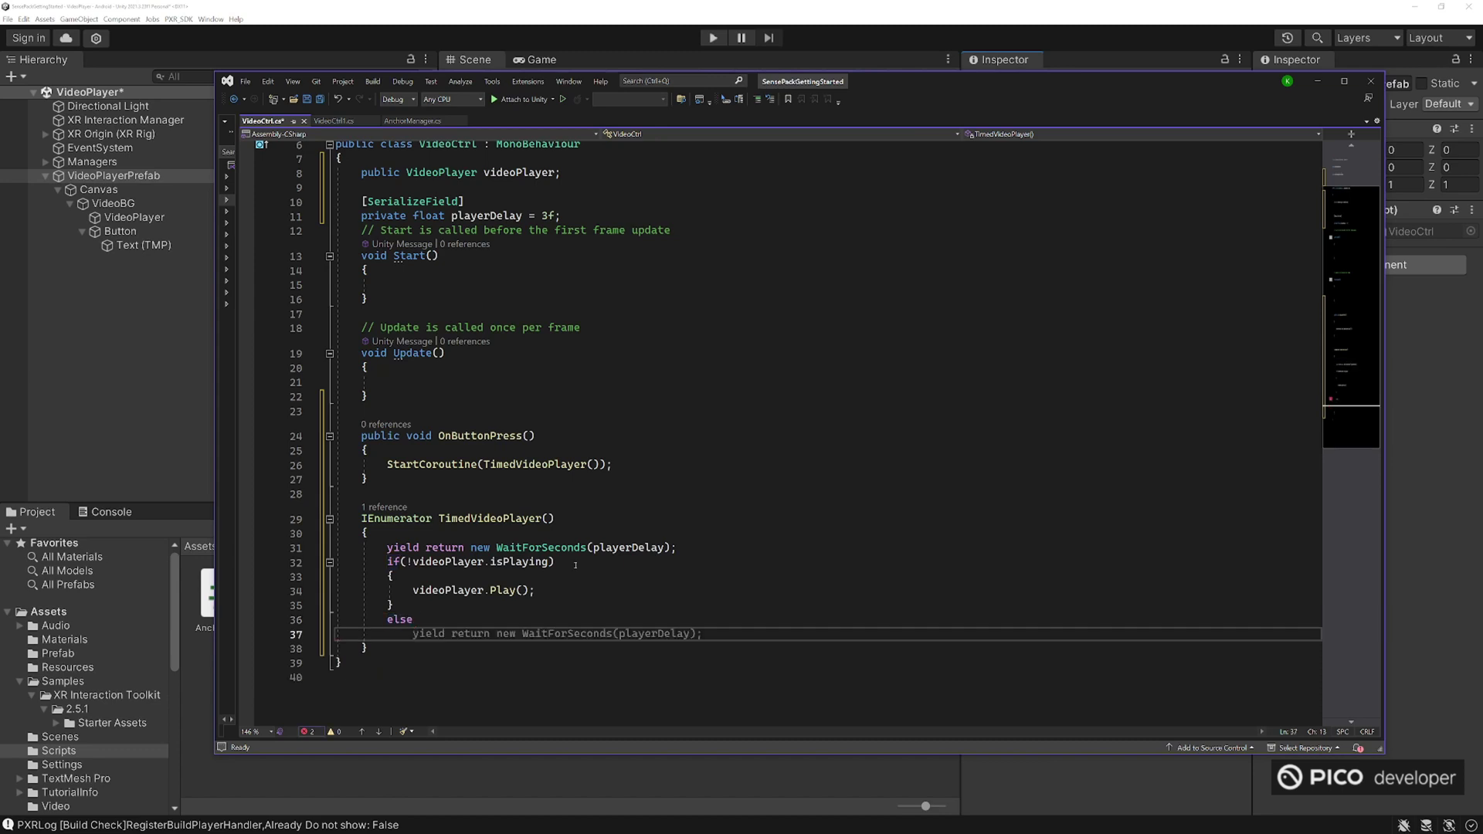
text({)
key(Return)
text(vi)
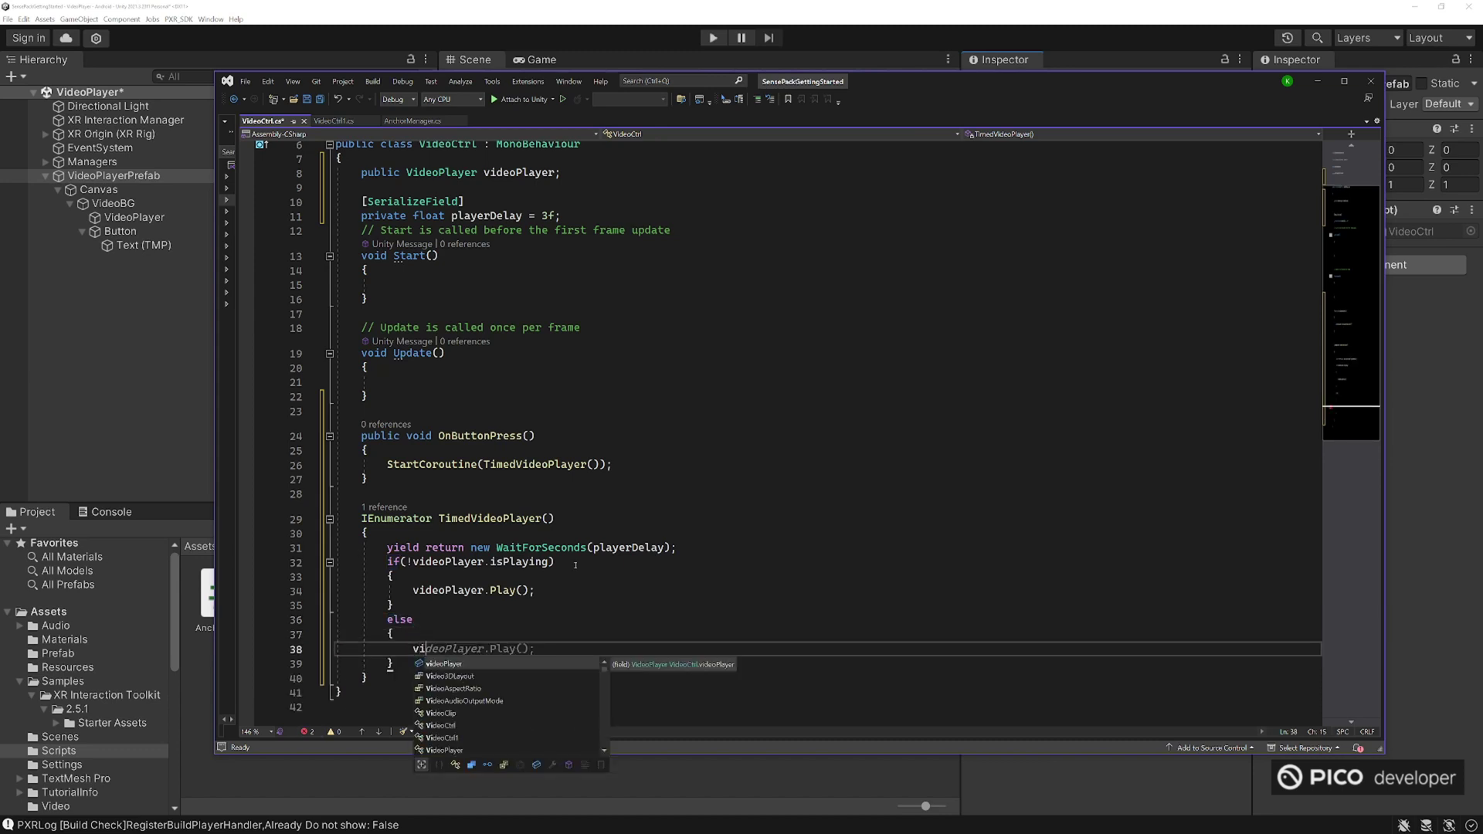
text(deoPlayer.Pa)
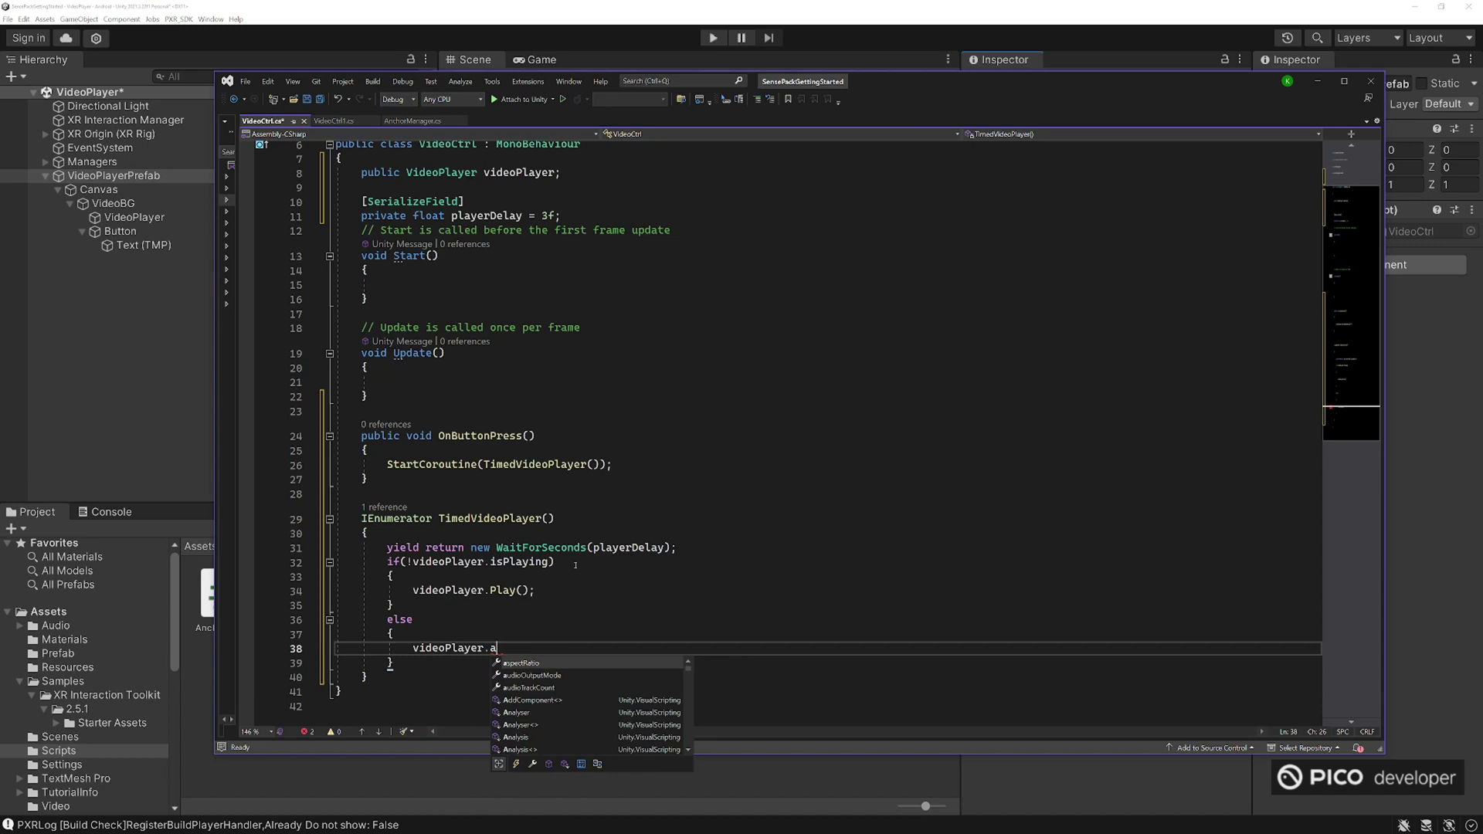
key(Tab)
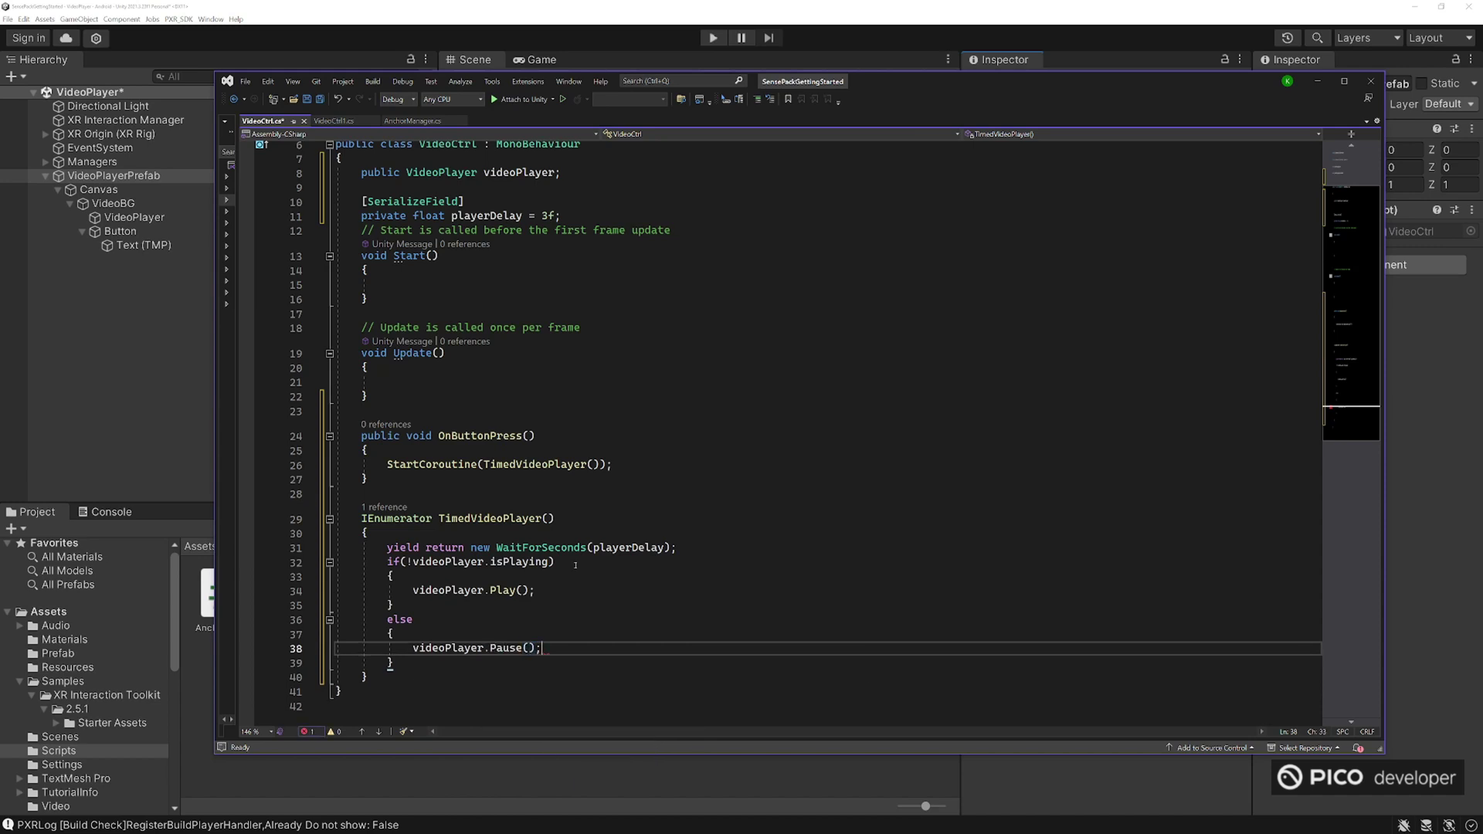
- Save VideoCtrl.cs and return to the Unity editor
key(ctrl+s)
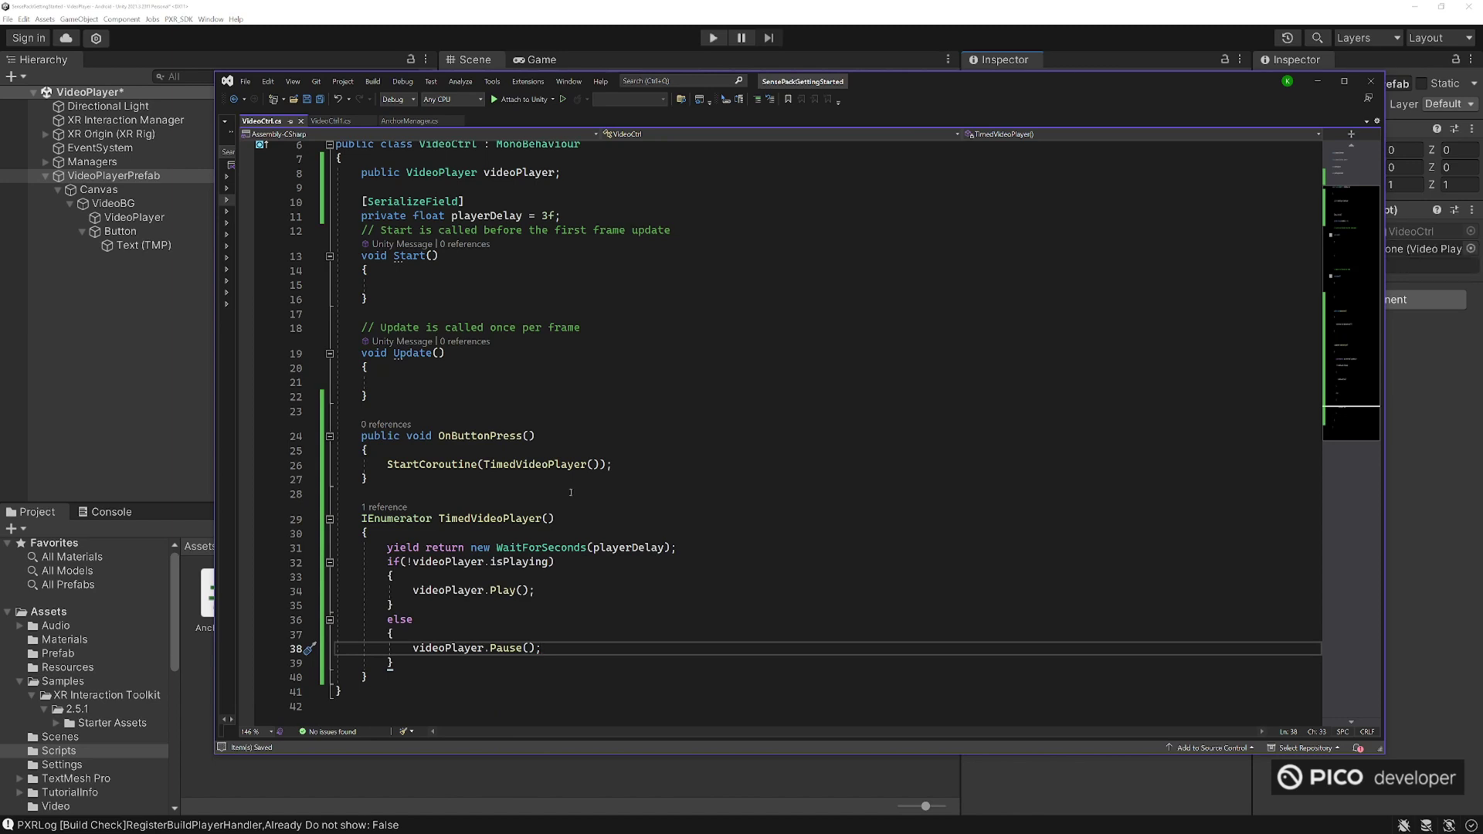
drag(438, 436, 546, 450)
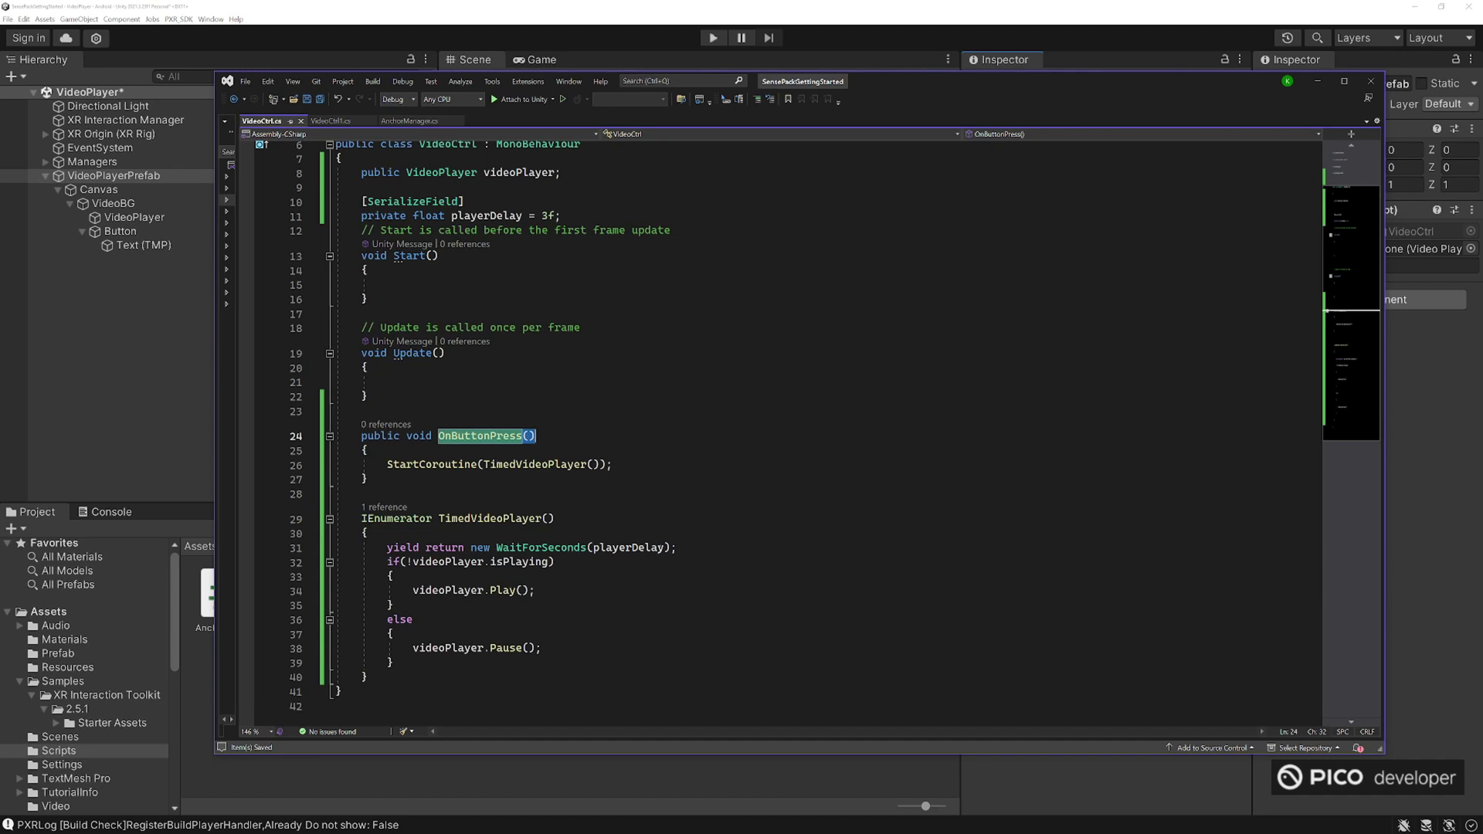
drag(676, 547, 596, 547)
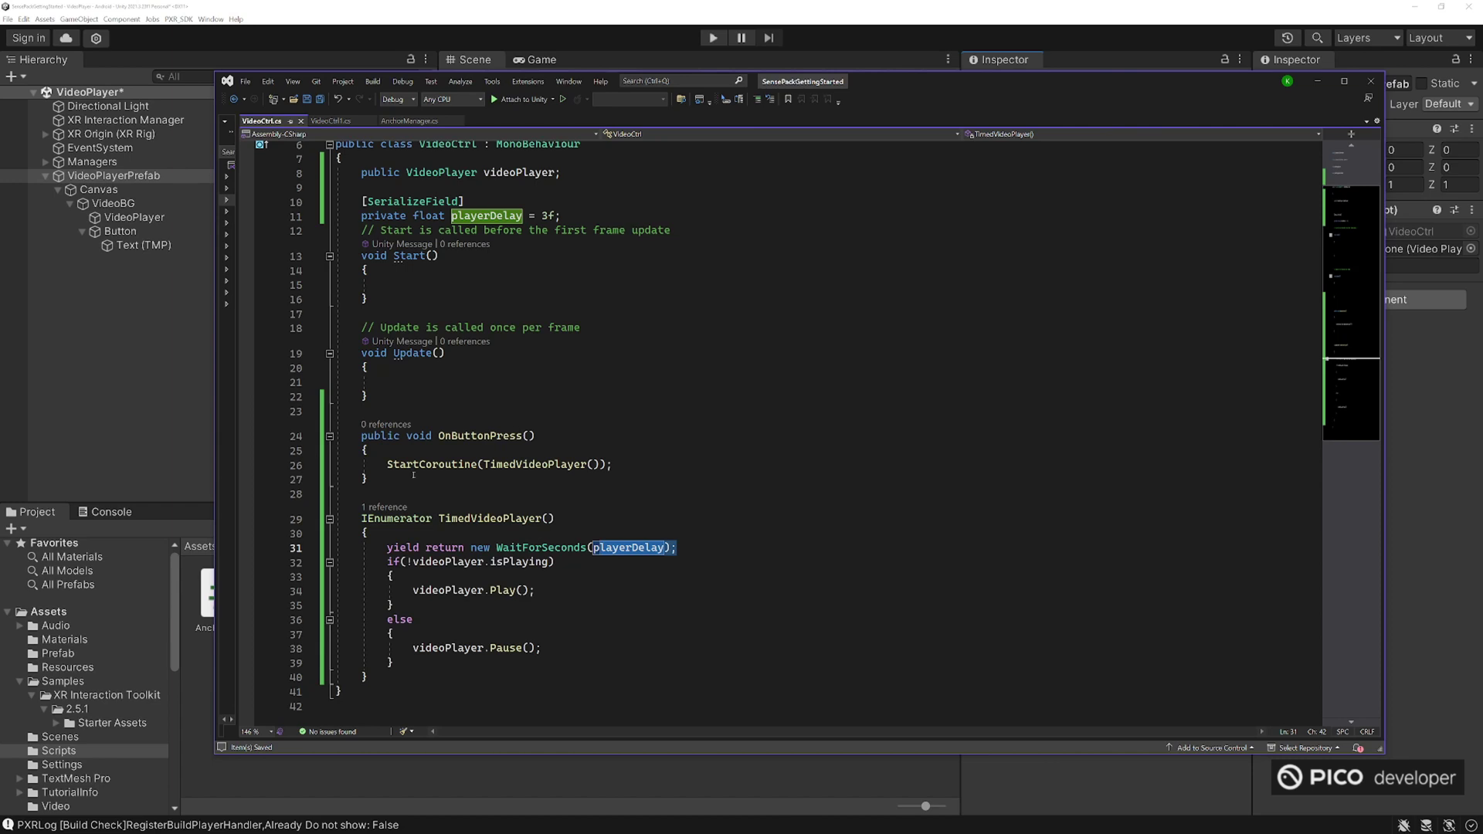
click(116, 295)
- Assign the VideoPlayer object to VideoPlayerPrefab's Video Ctrl Video Player field
click(196, 174)
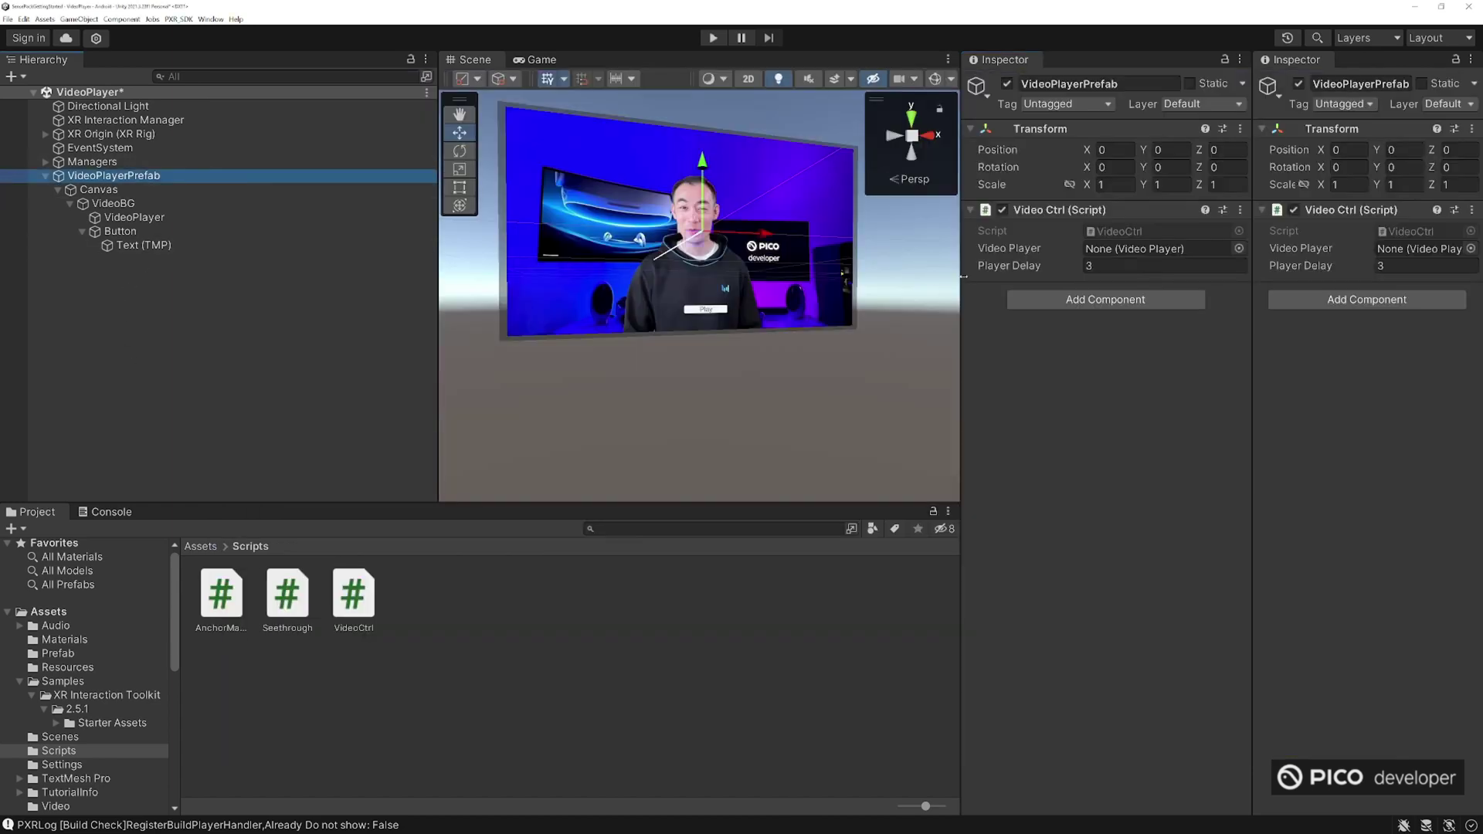
drag(133, 217, 1099, 249)
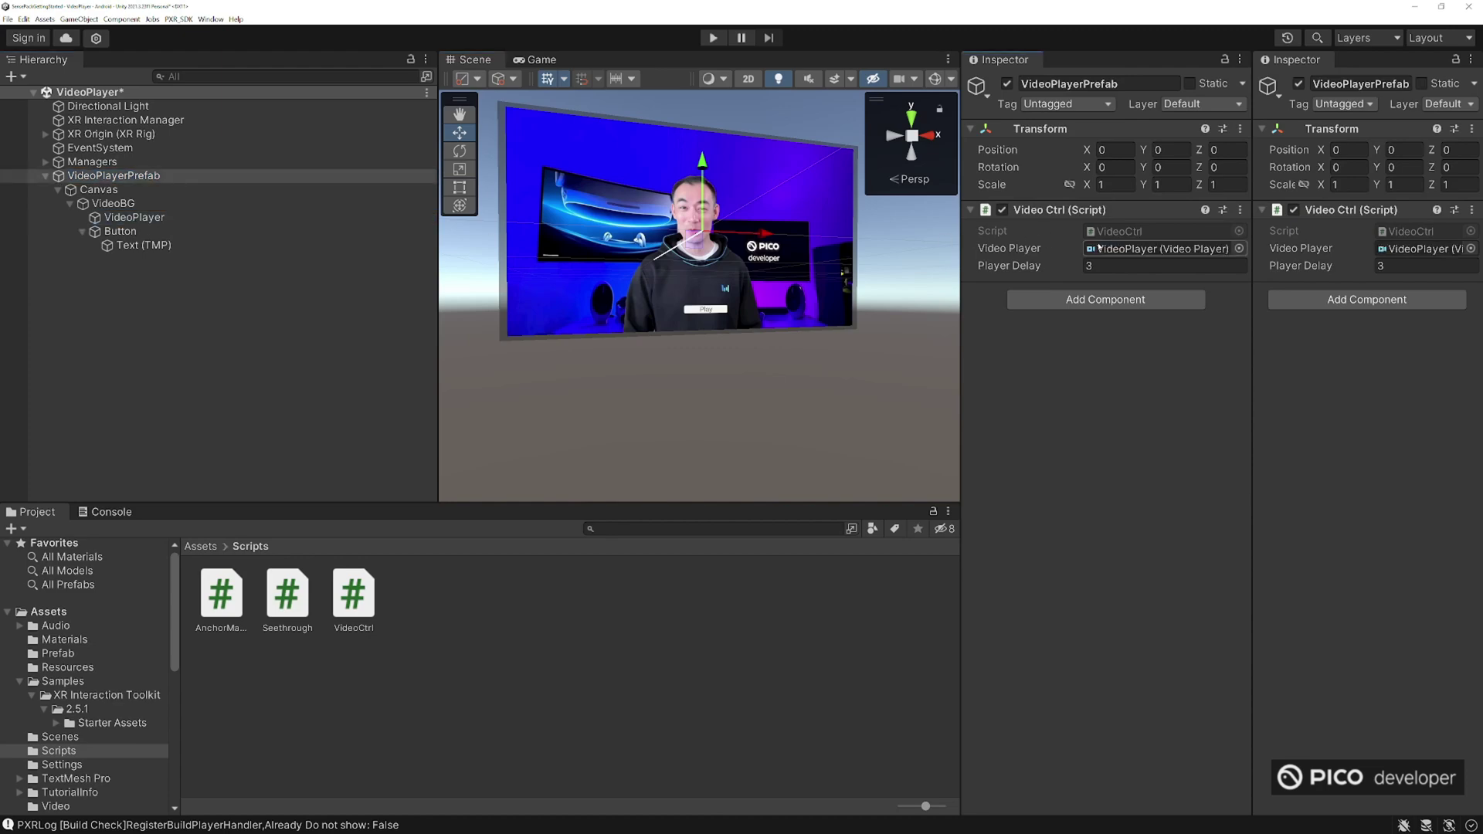
click(143, 245)
scroll(1106, 435, down, 5)
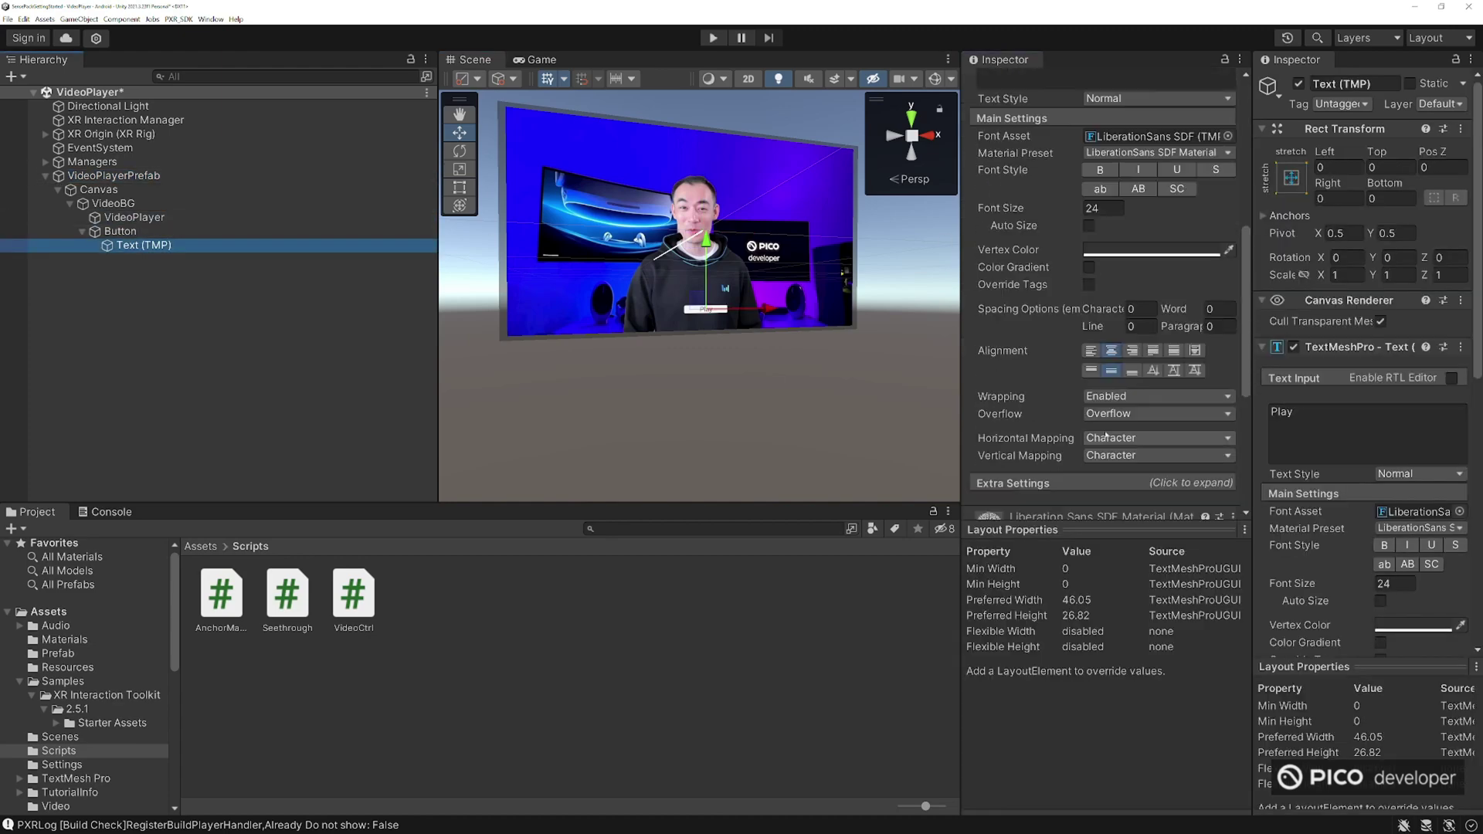
- Give the Button's On Click a VideoPlayerPrefab entry calling VideoCtrl.OnButtonPress
click(147, 231)
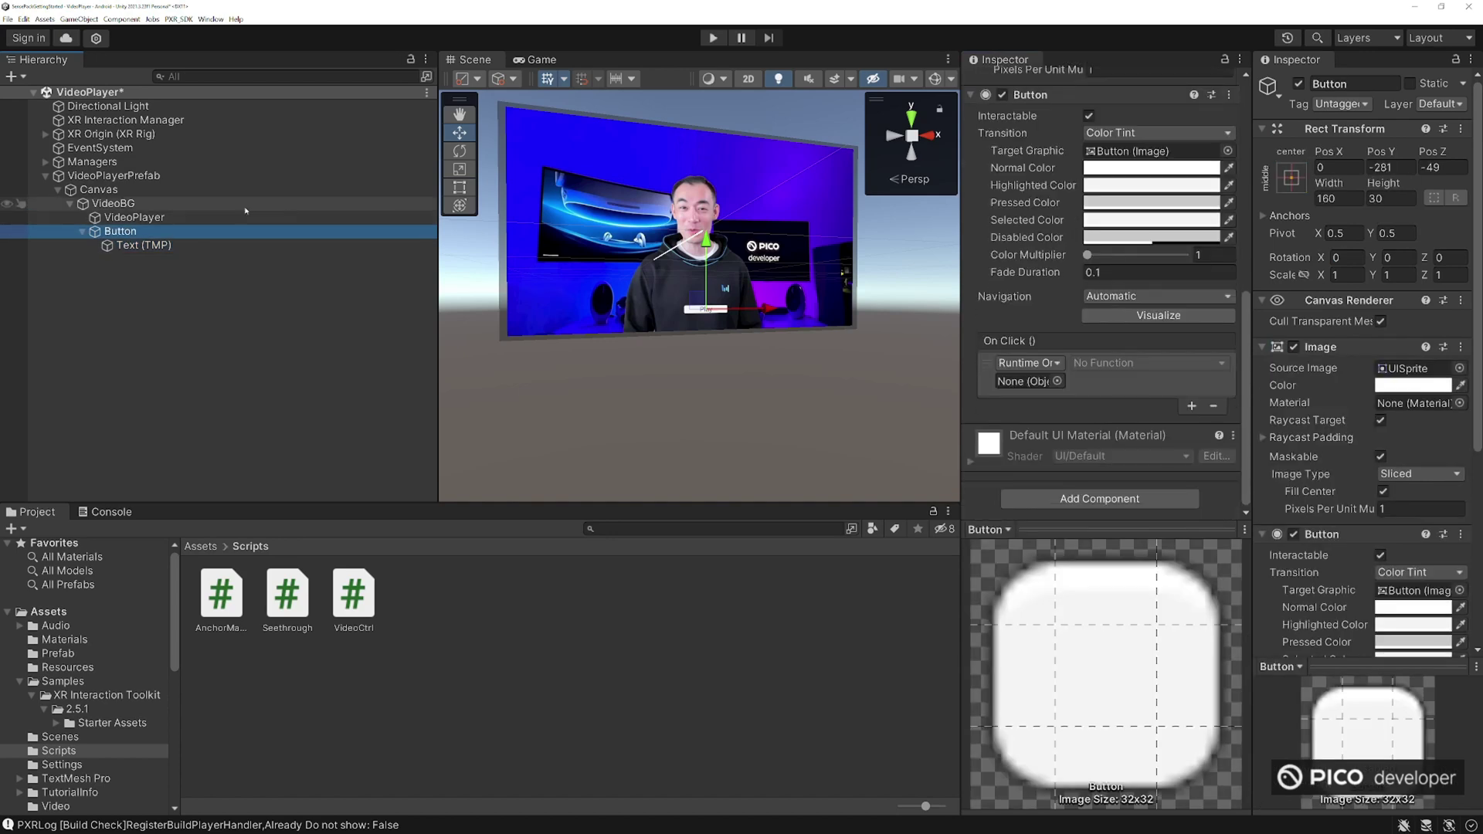
drag(164, 177, 1023, 381)
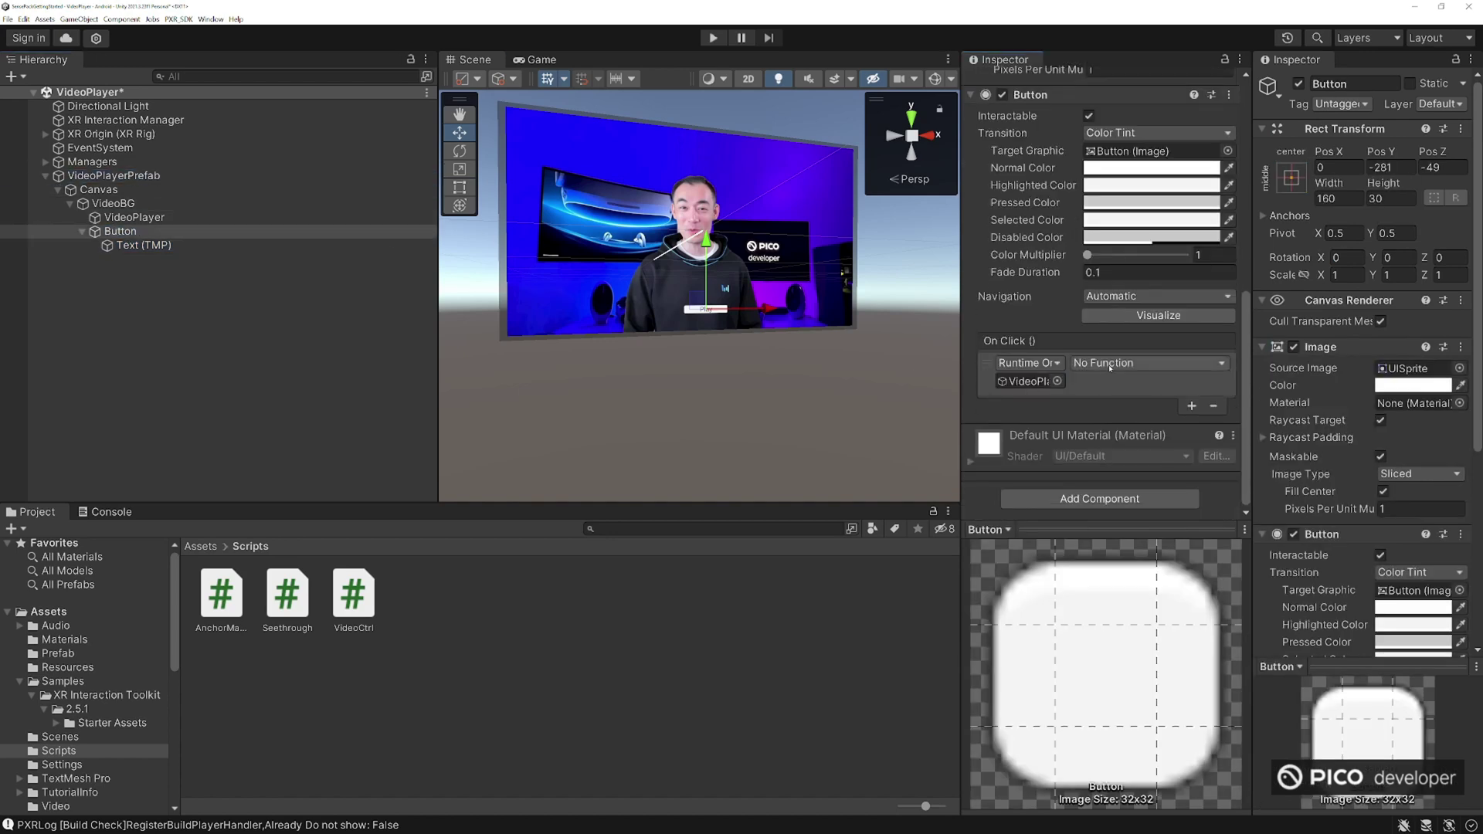
click(1110, 365)
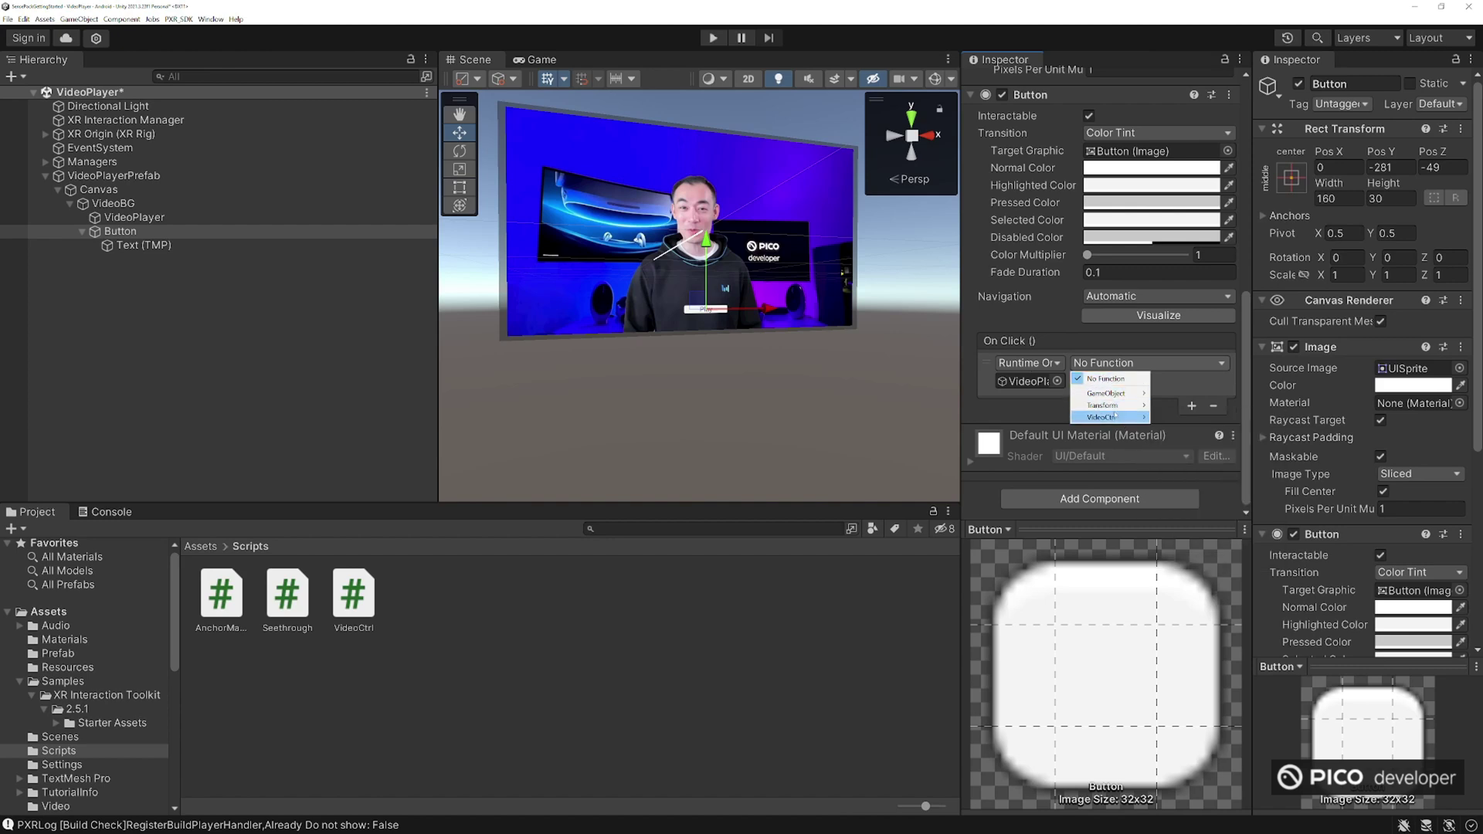
mouse_move(1115, 416)
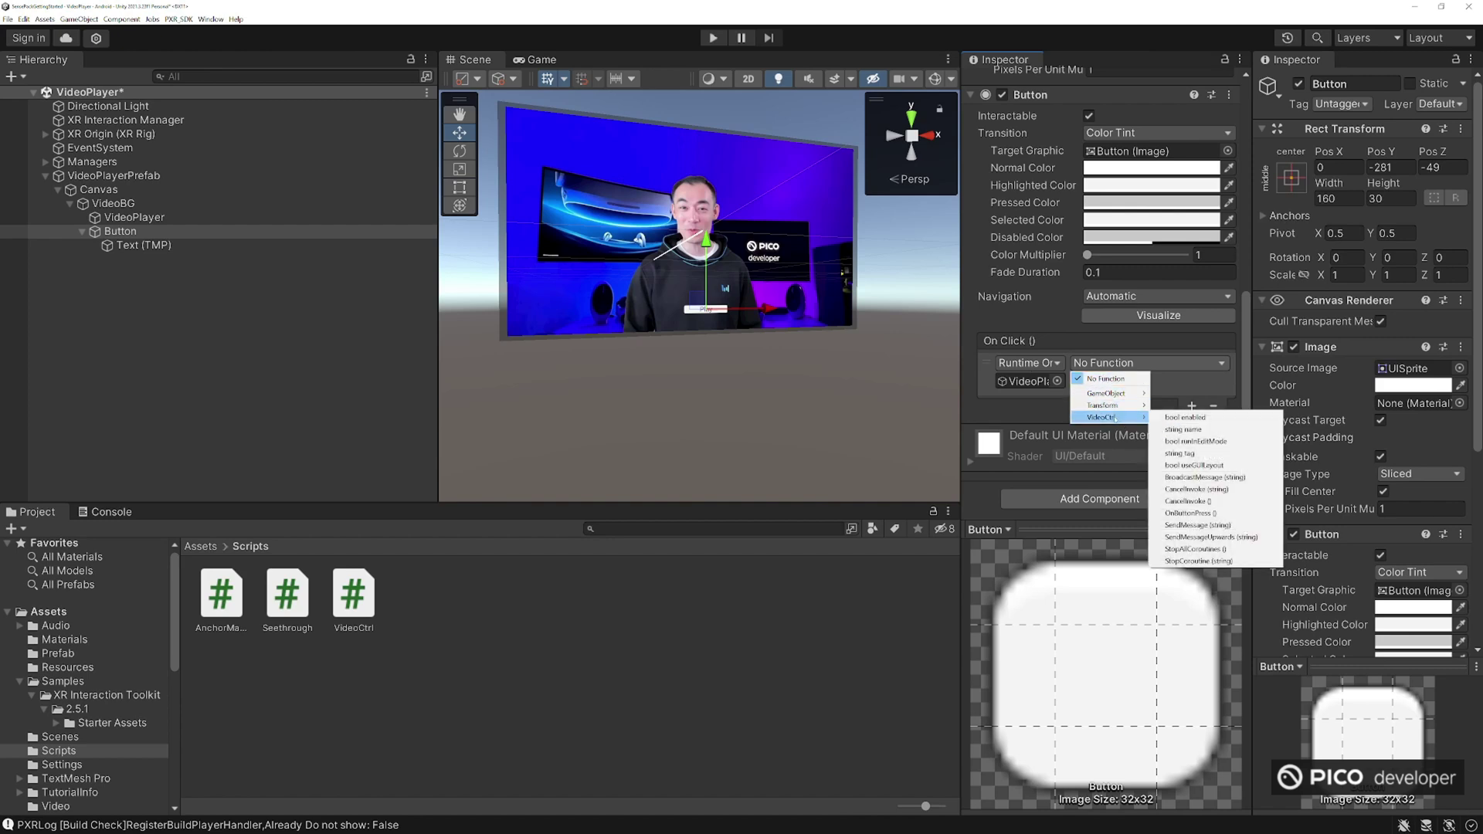
click(1205, 513)
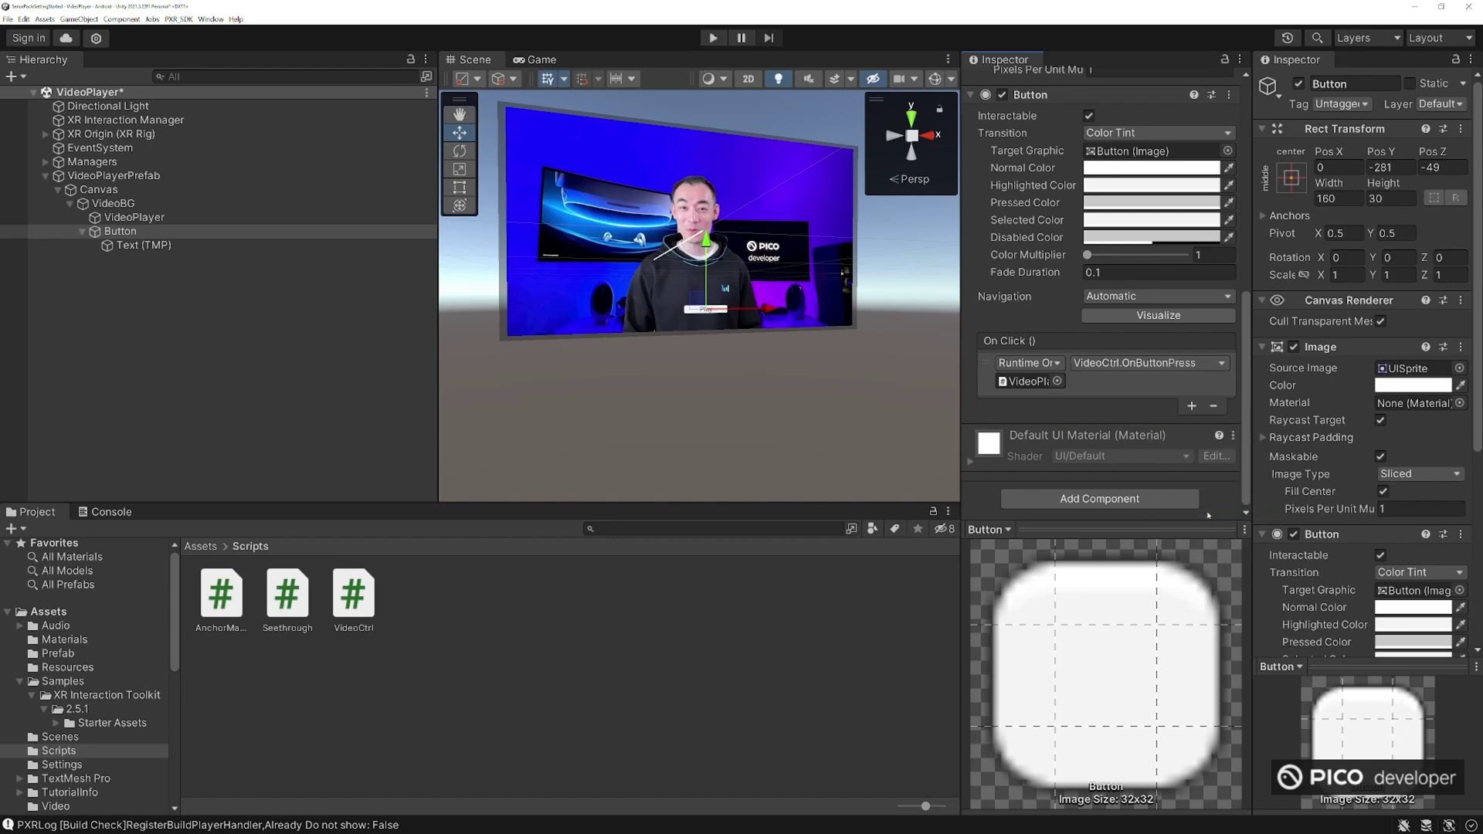
scroll(986, 392, up, 6)
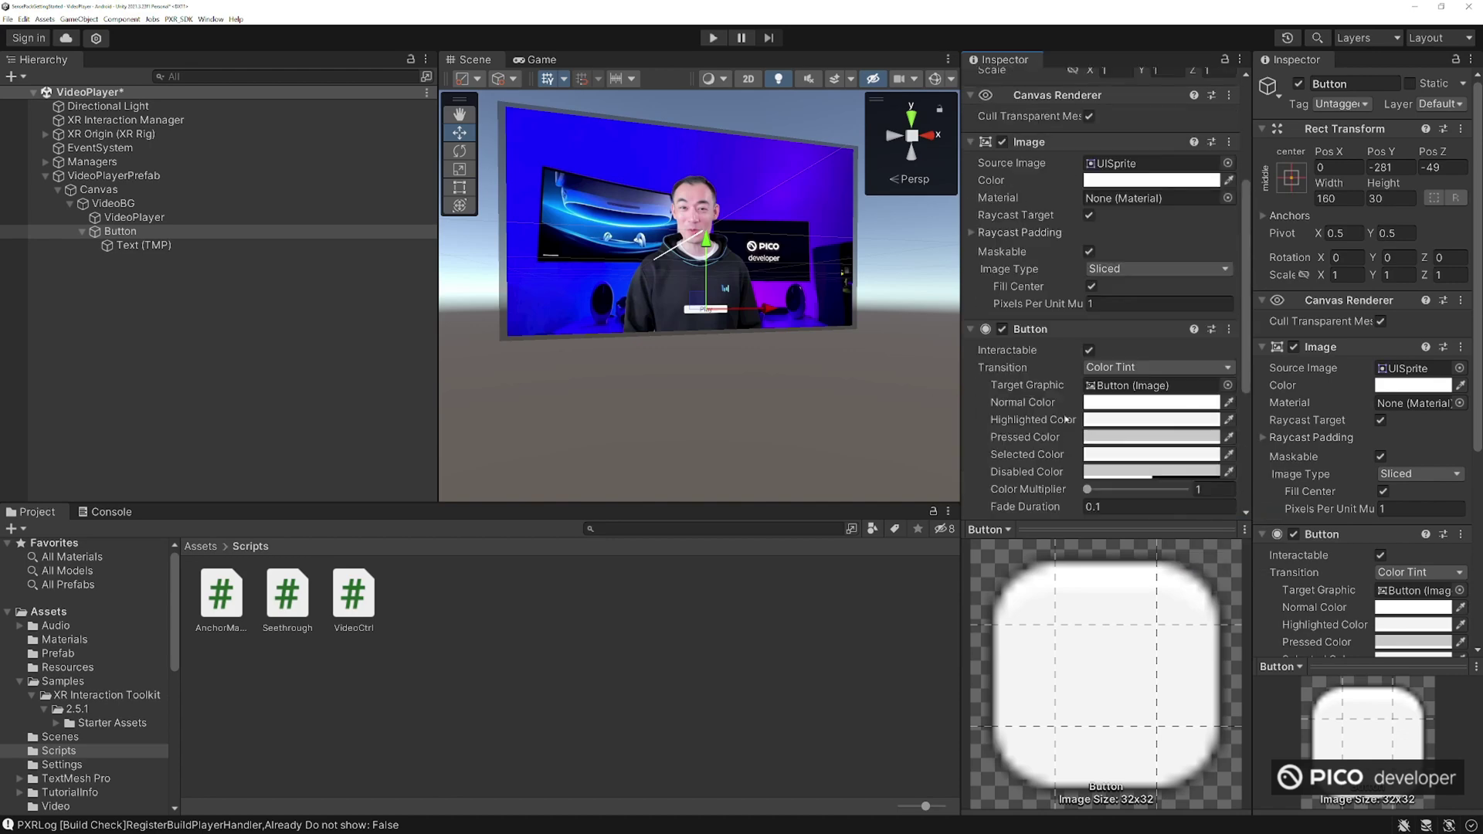
scroll(1071, 395, down, 3)
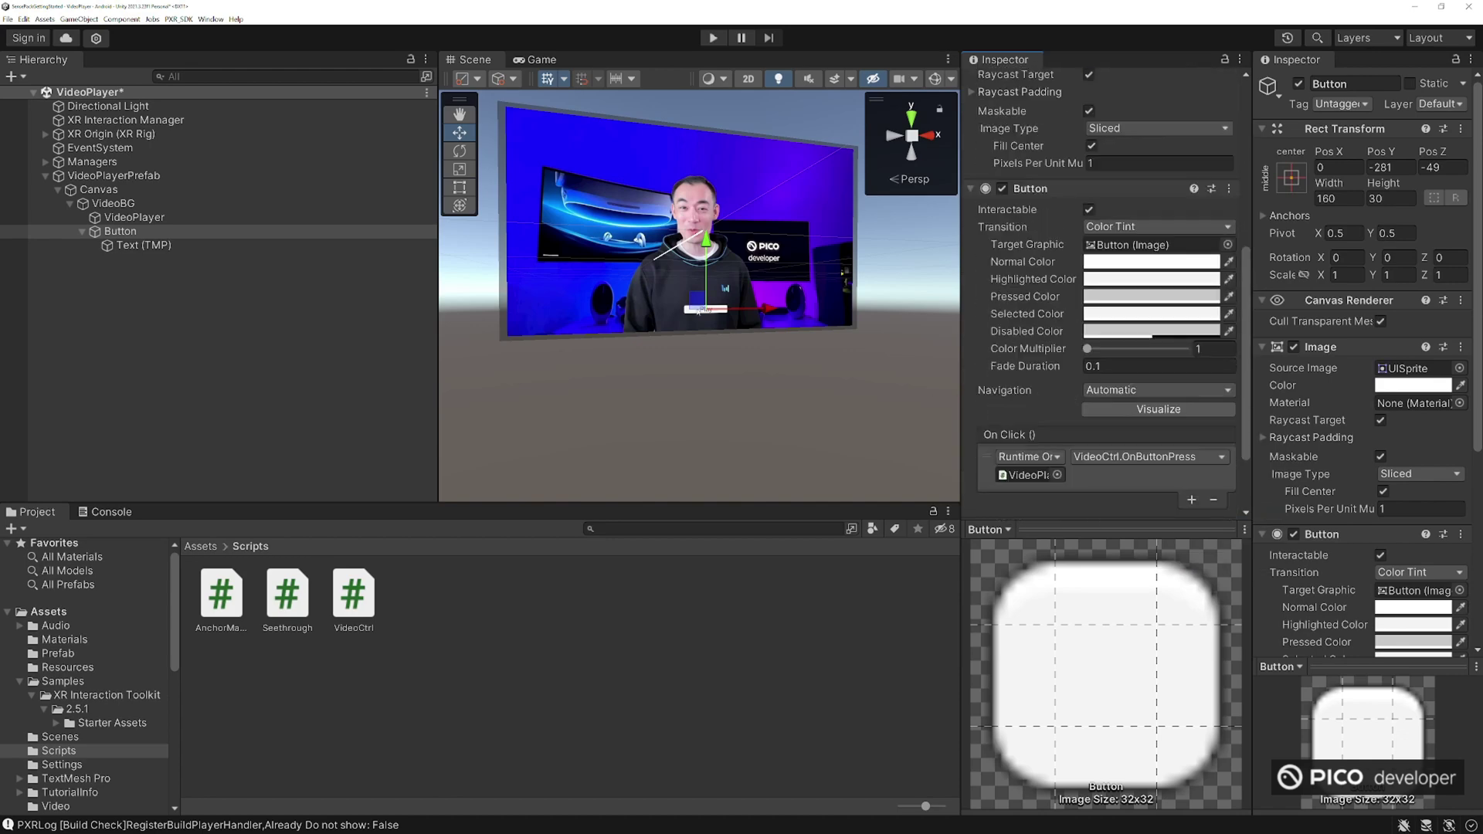
- Add a second On Click entry that calls GameObject.SetActive on the Button itself
click(1191, 501)
scroll(1191, 500, down, 4)
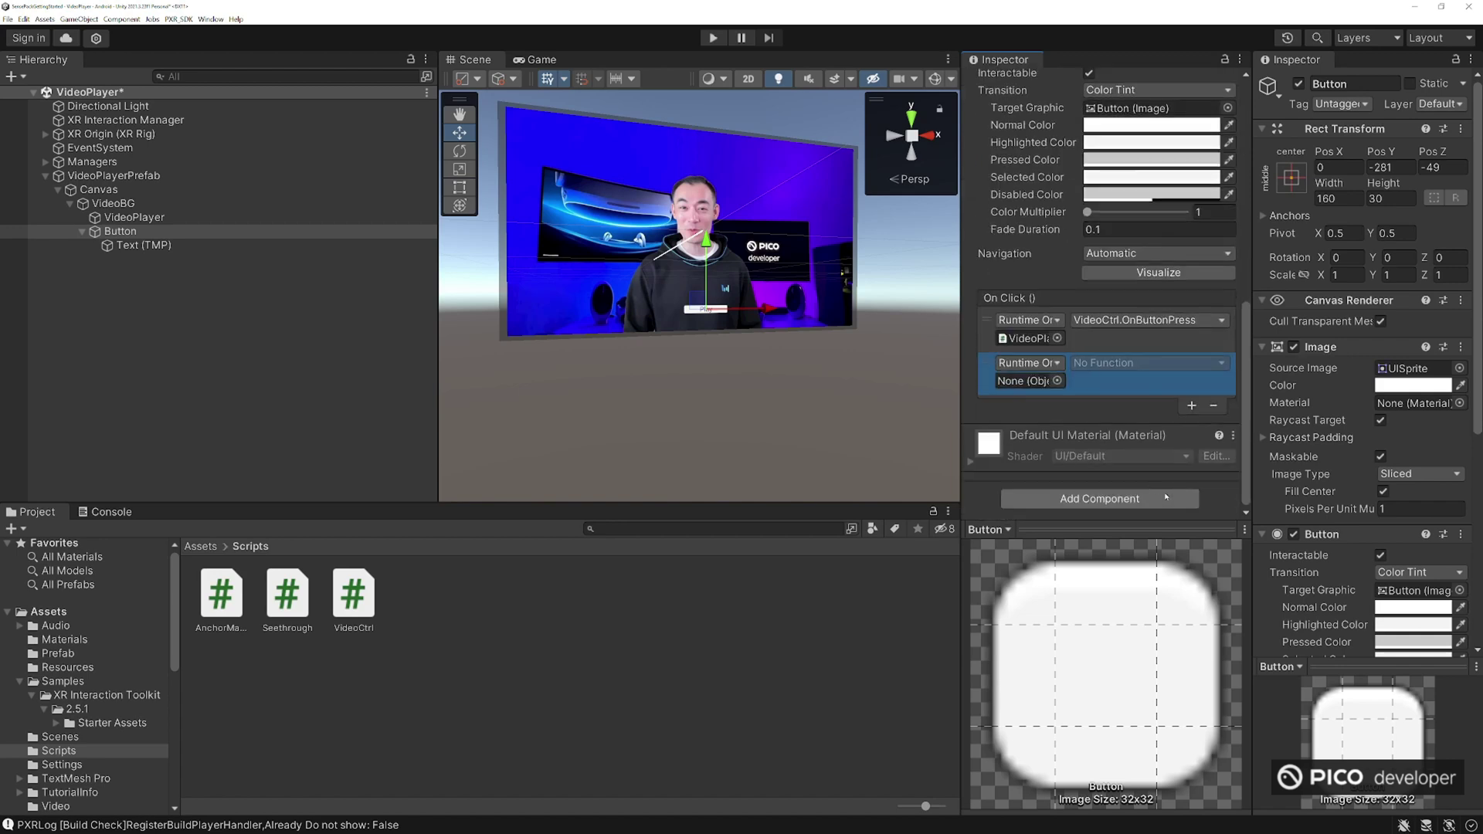
drag(987, 415, 1027, 381)
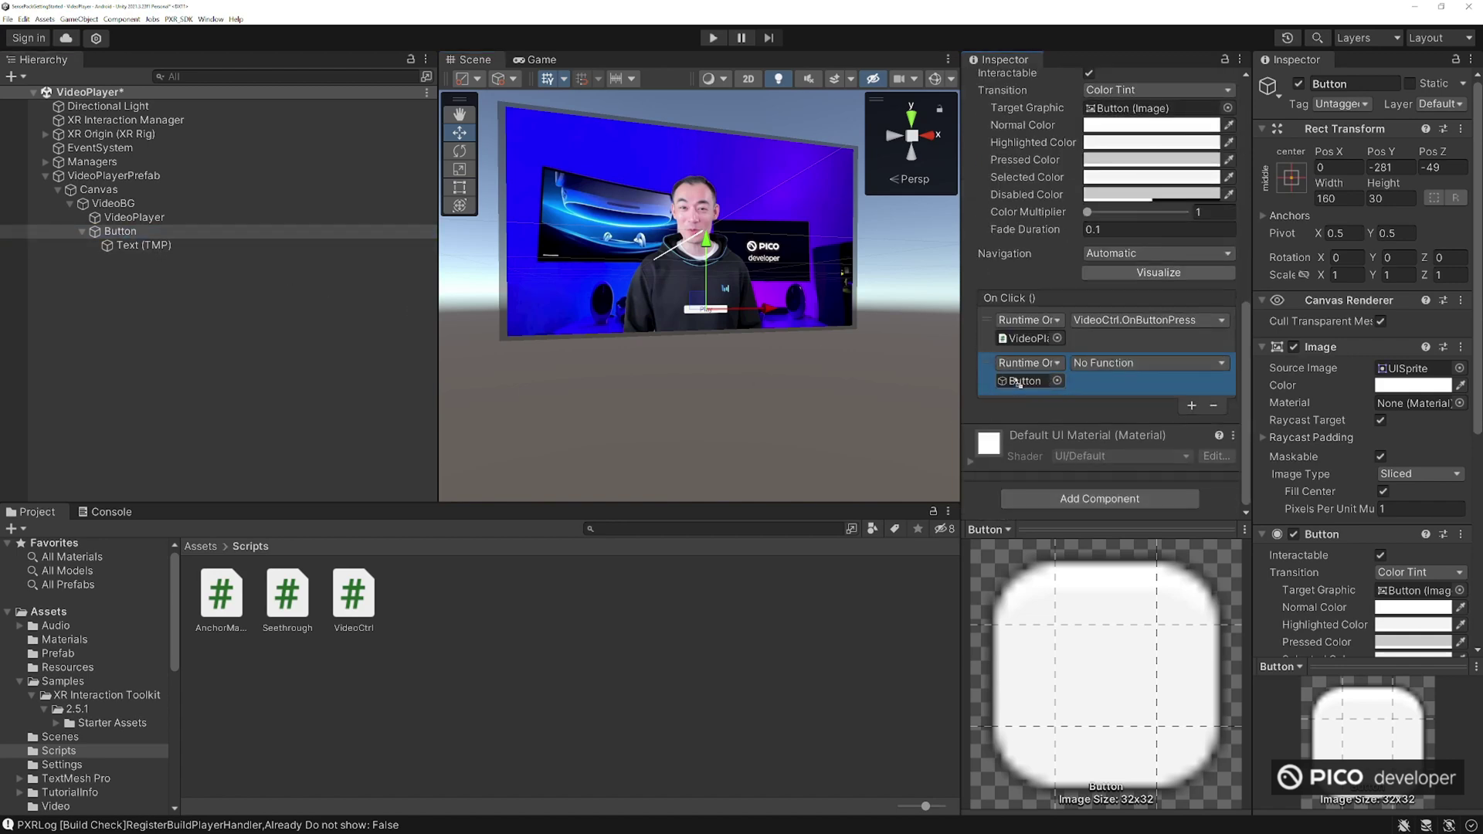
click(1143, 363)
mouse_move(1119, 394)
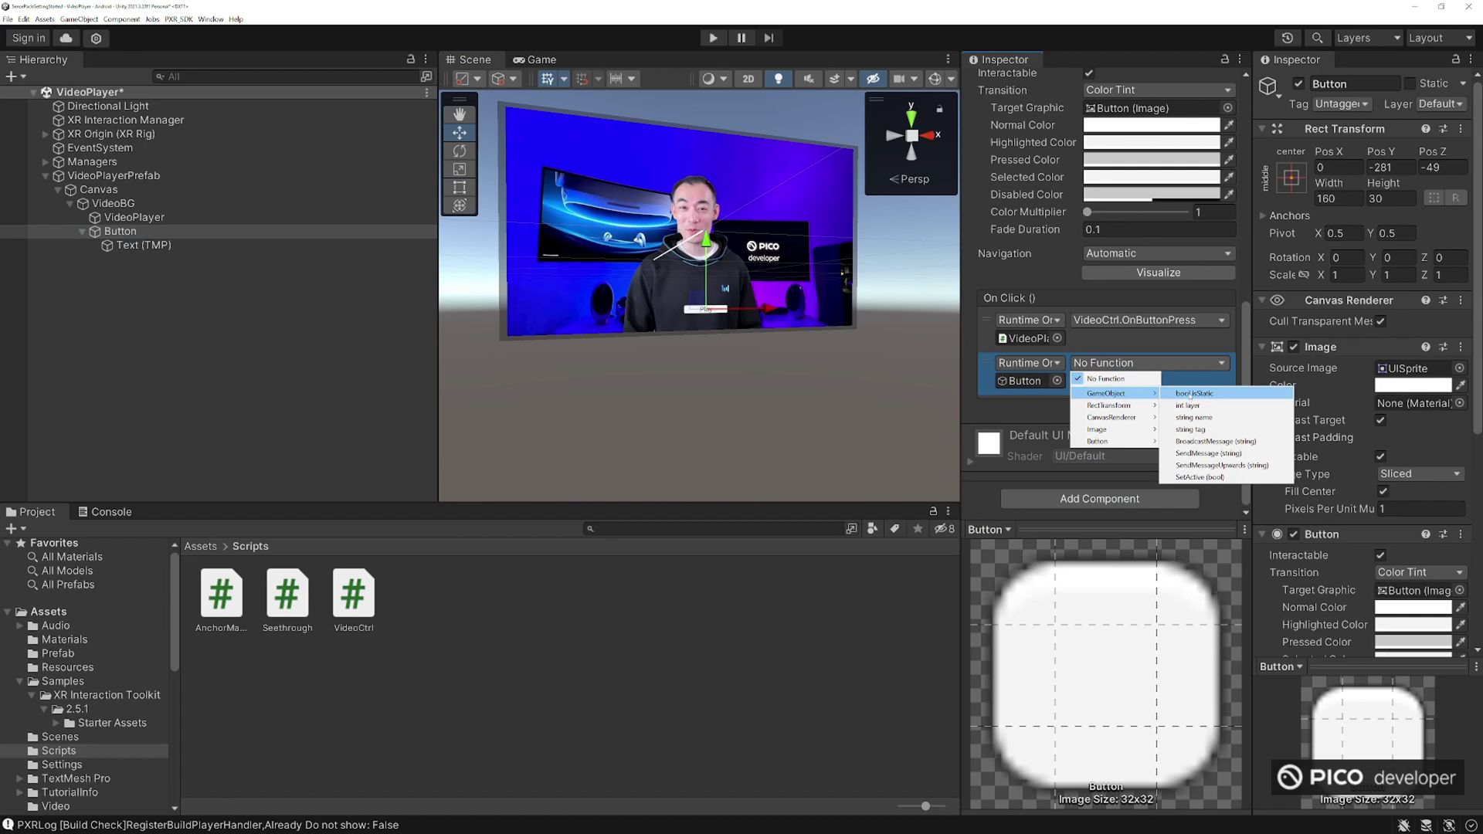
click(1200, 477)
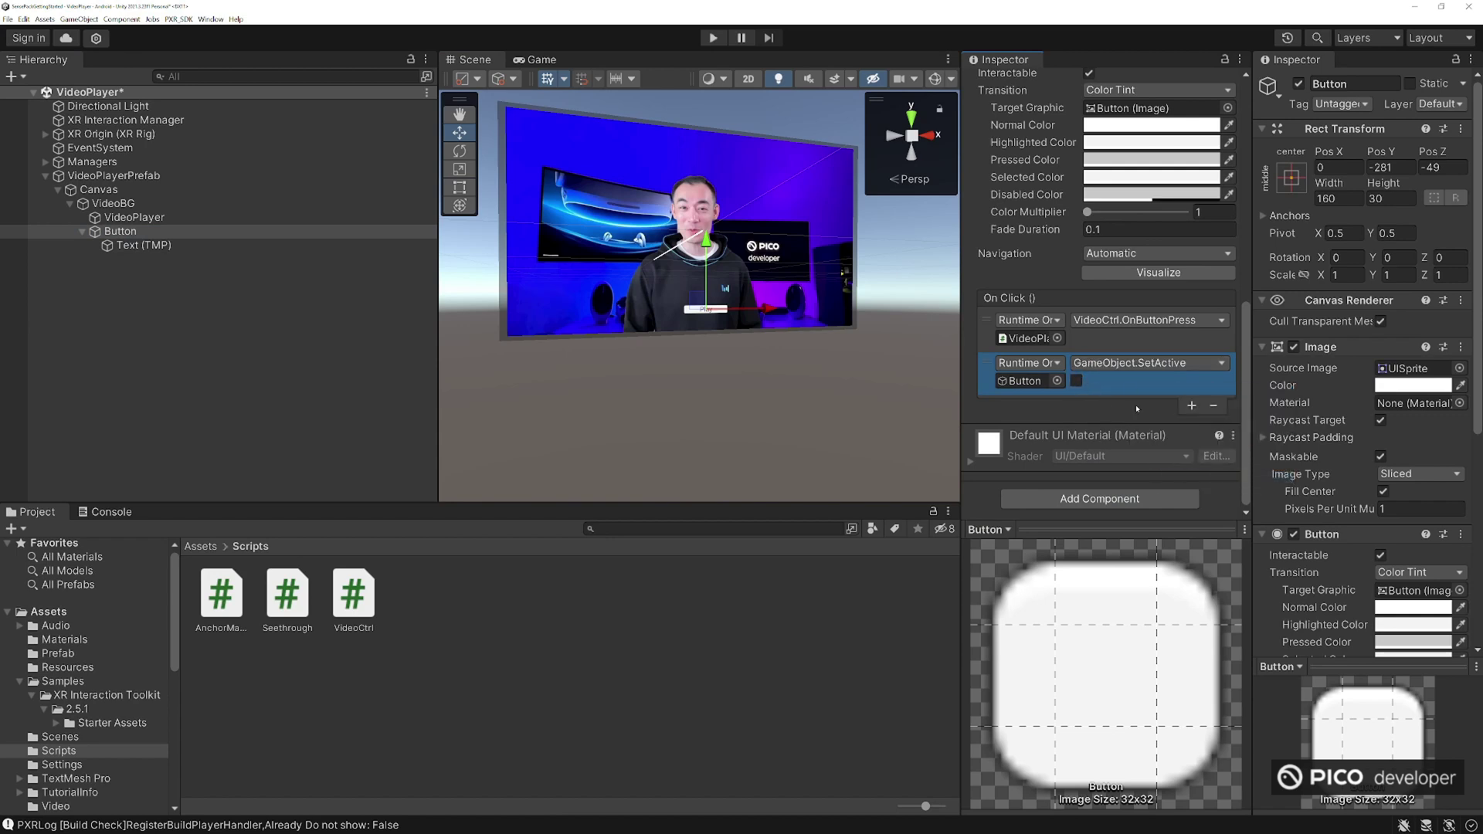
scroll(1136, 407, up, 5)
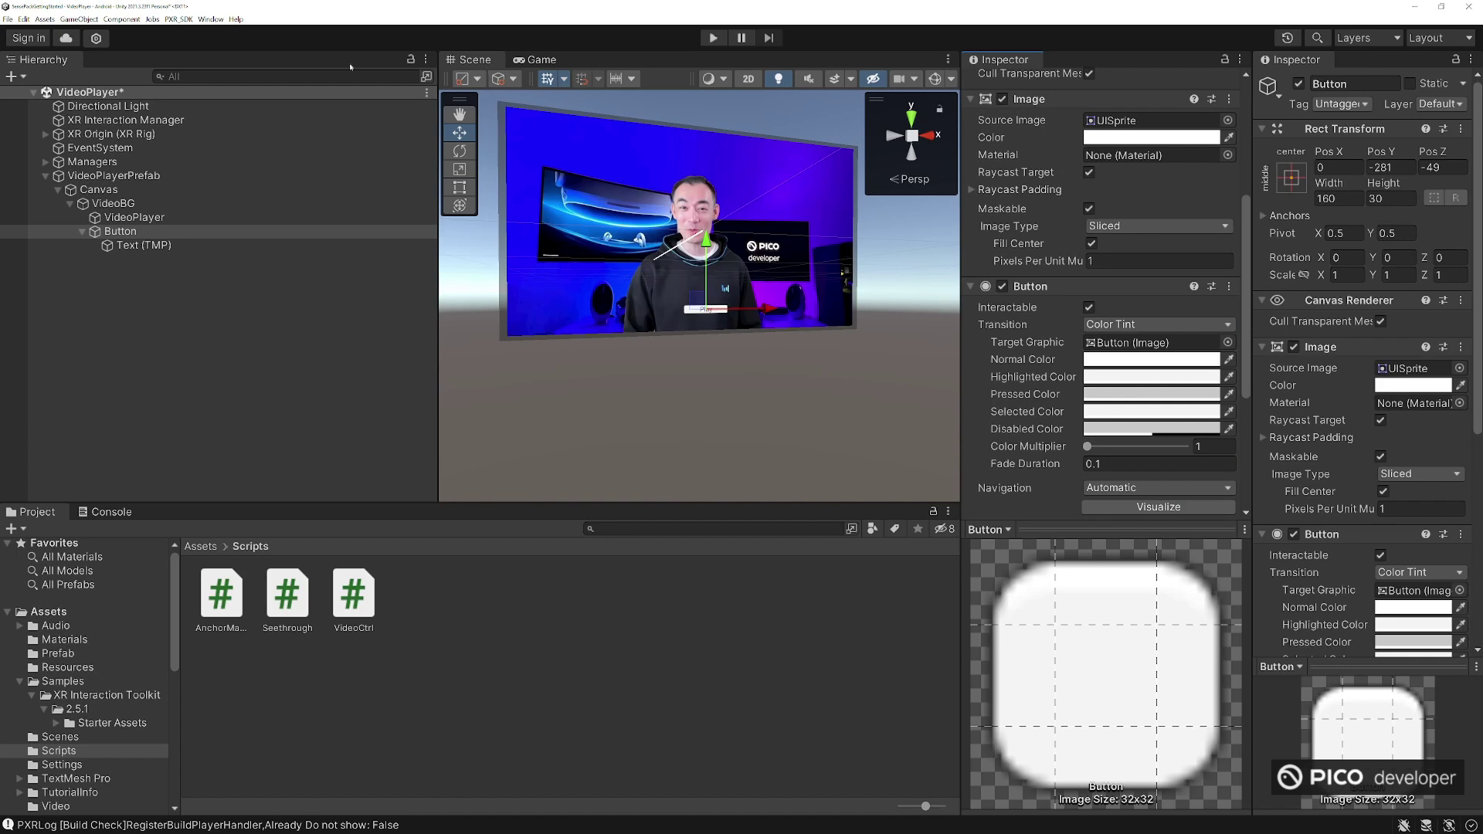
click(309, 175)
- Save VideoPlayerPrefab as an asset in Assets/Prefab and delete its scene instance
click(208, 548)
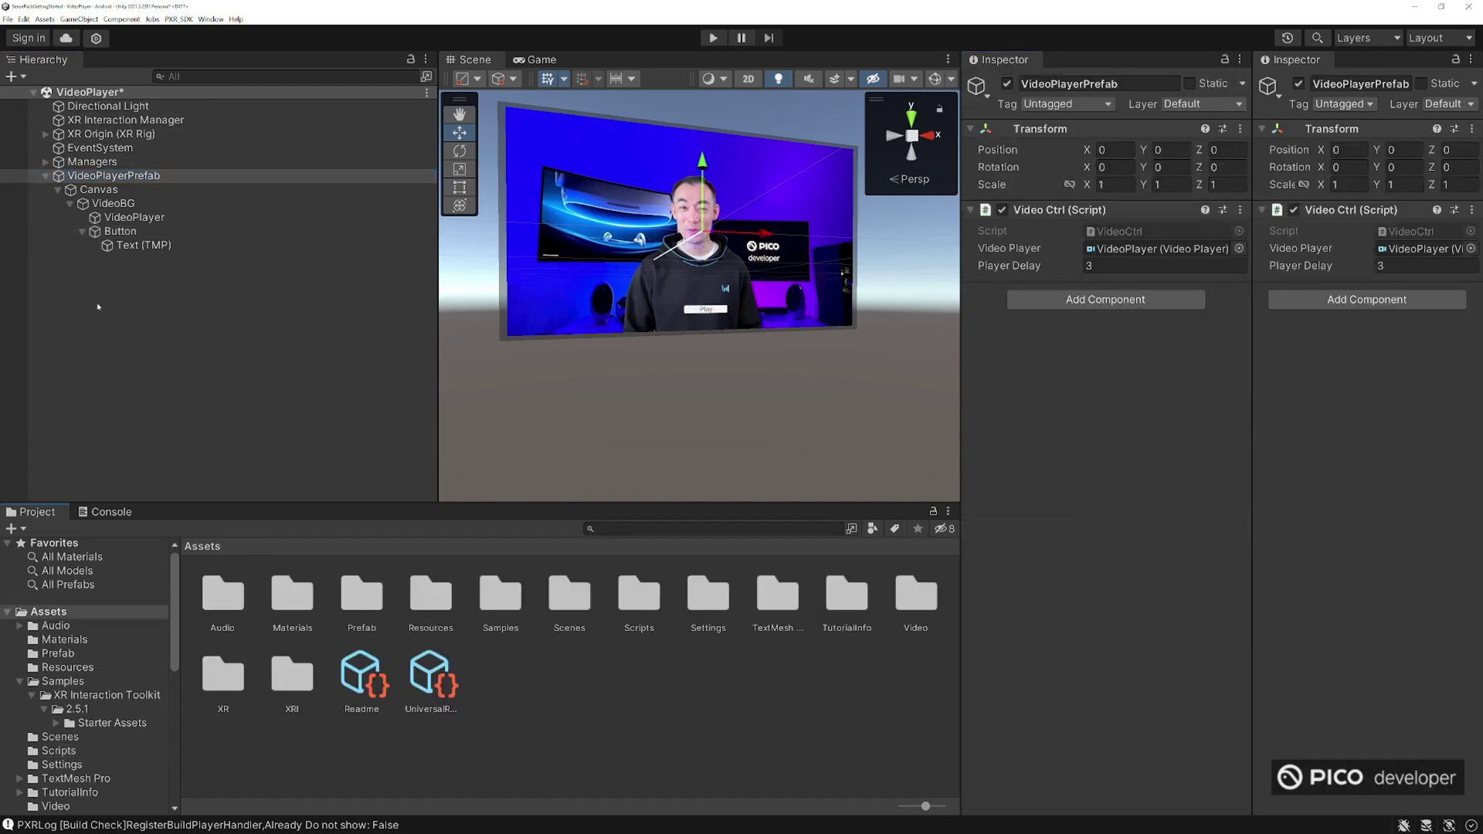
double_click(351, 596)
click(232, 177)
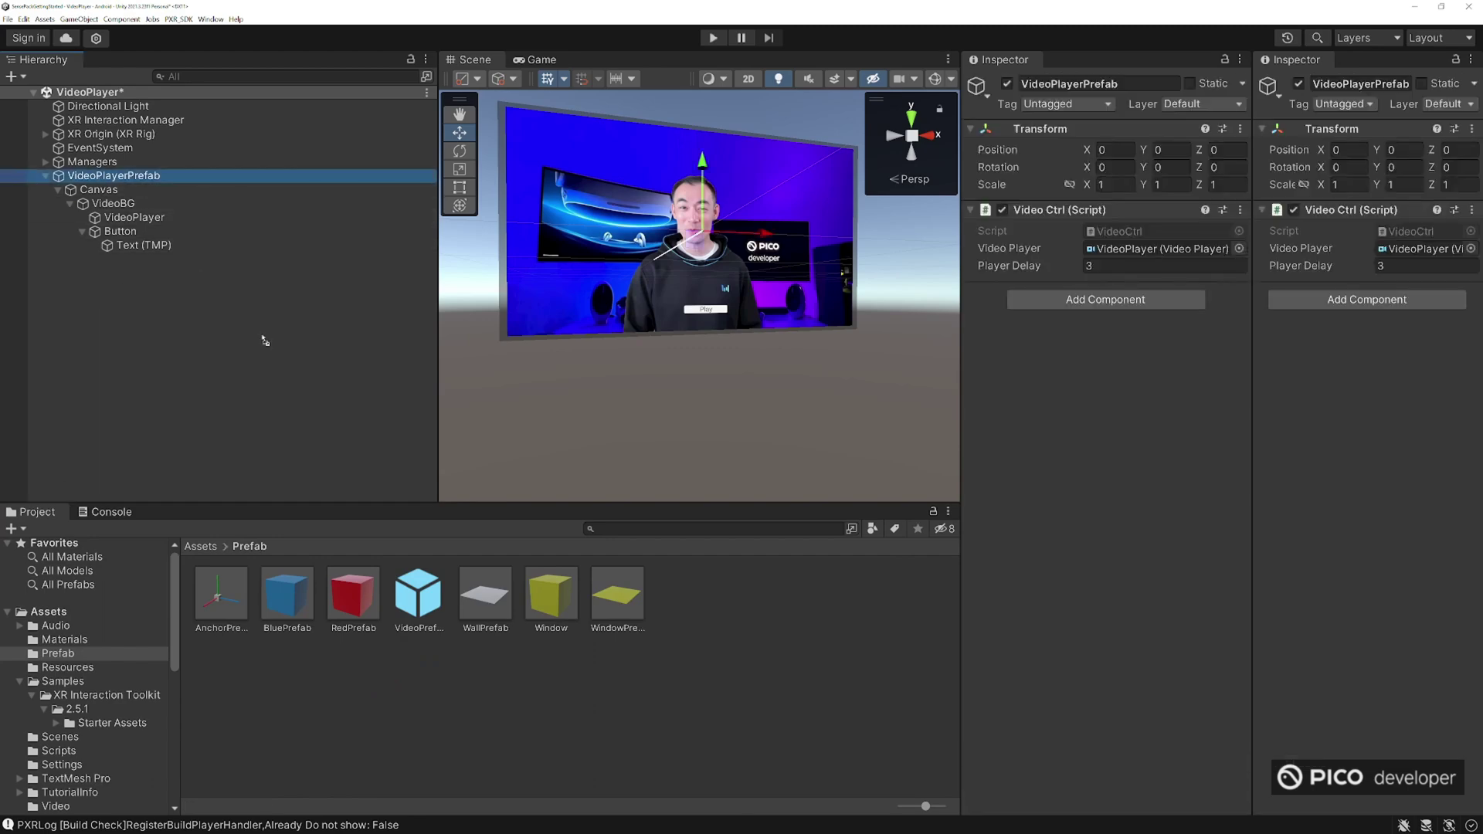
drag(264, 341, 658, 659)
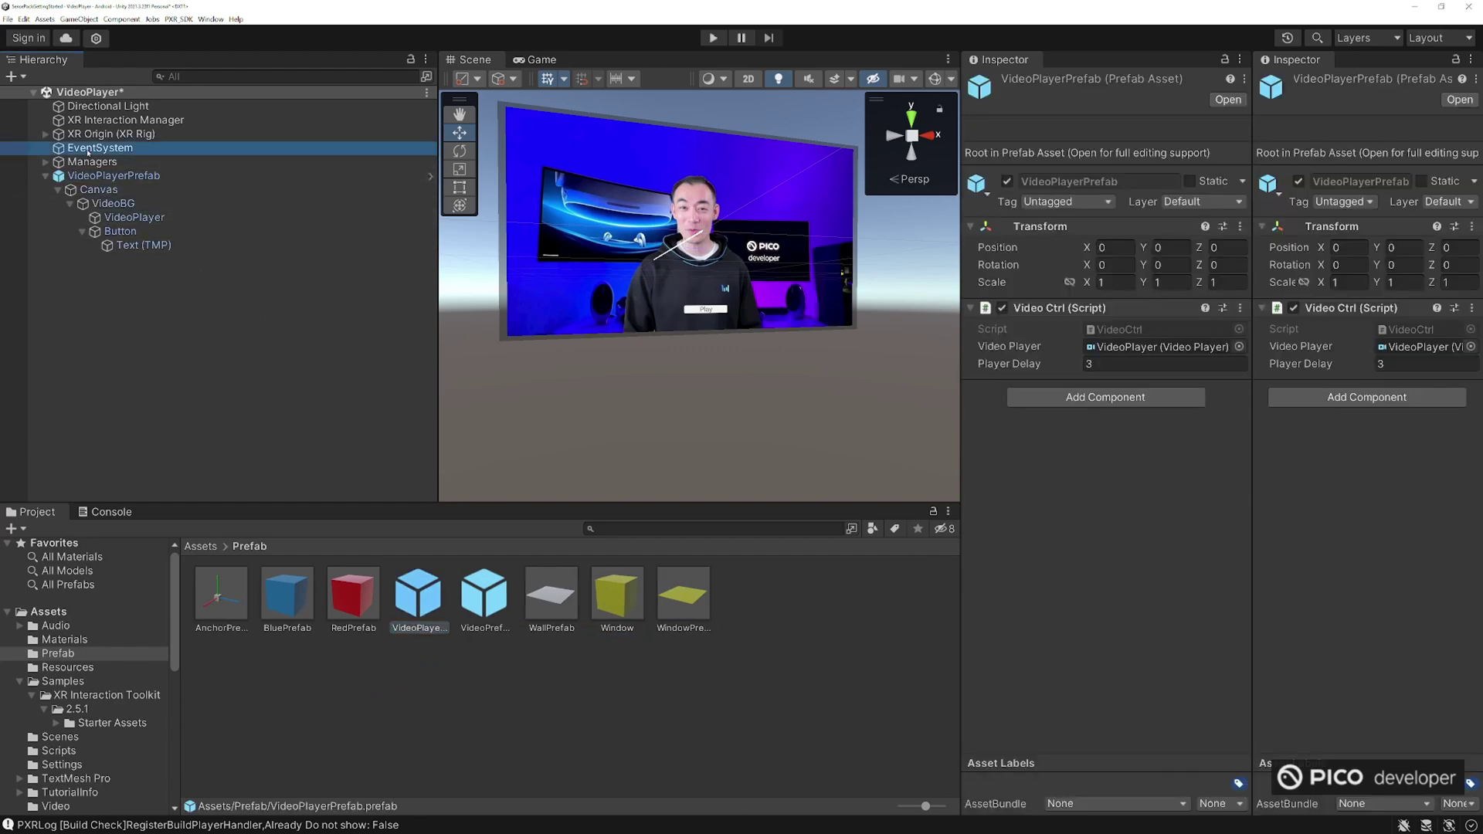
click(91, 176)
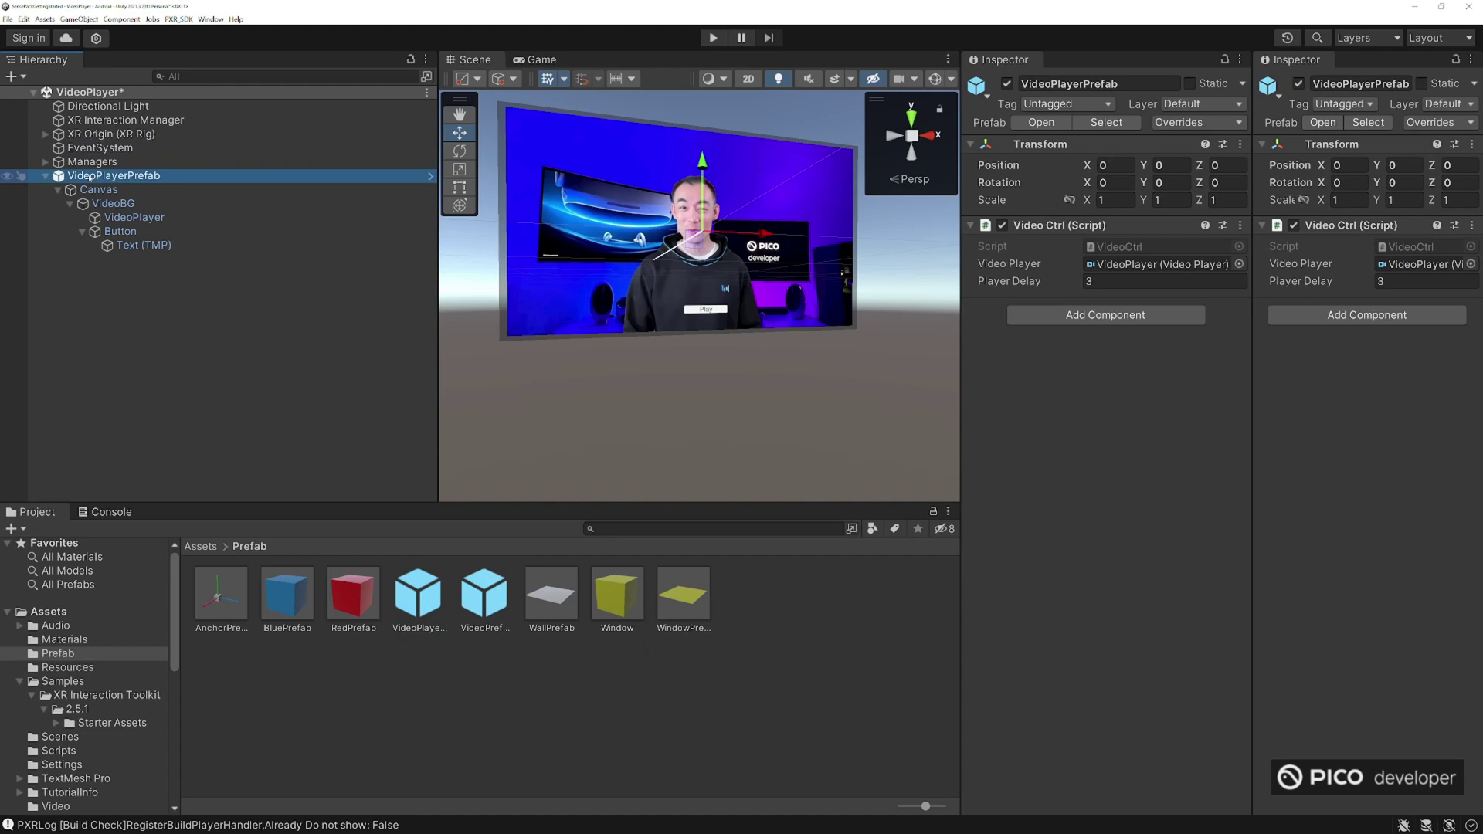
key(Delete)
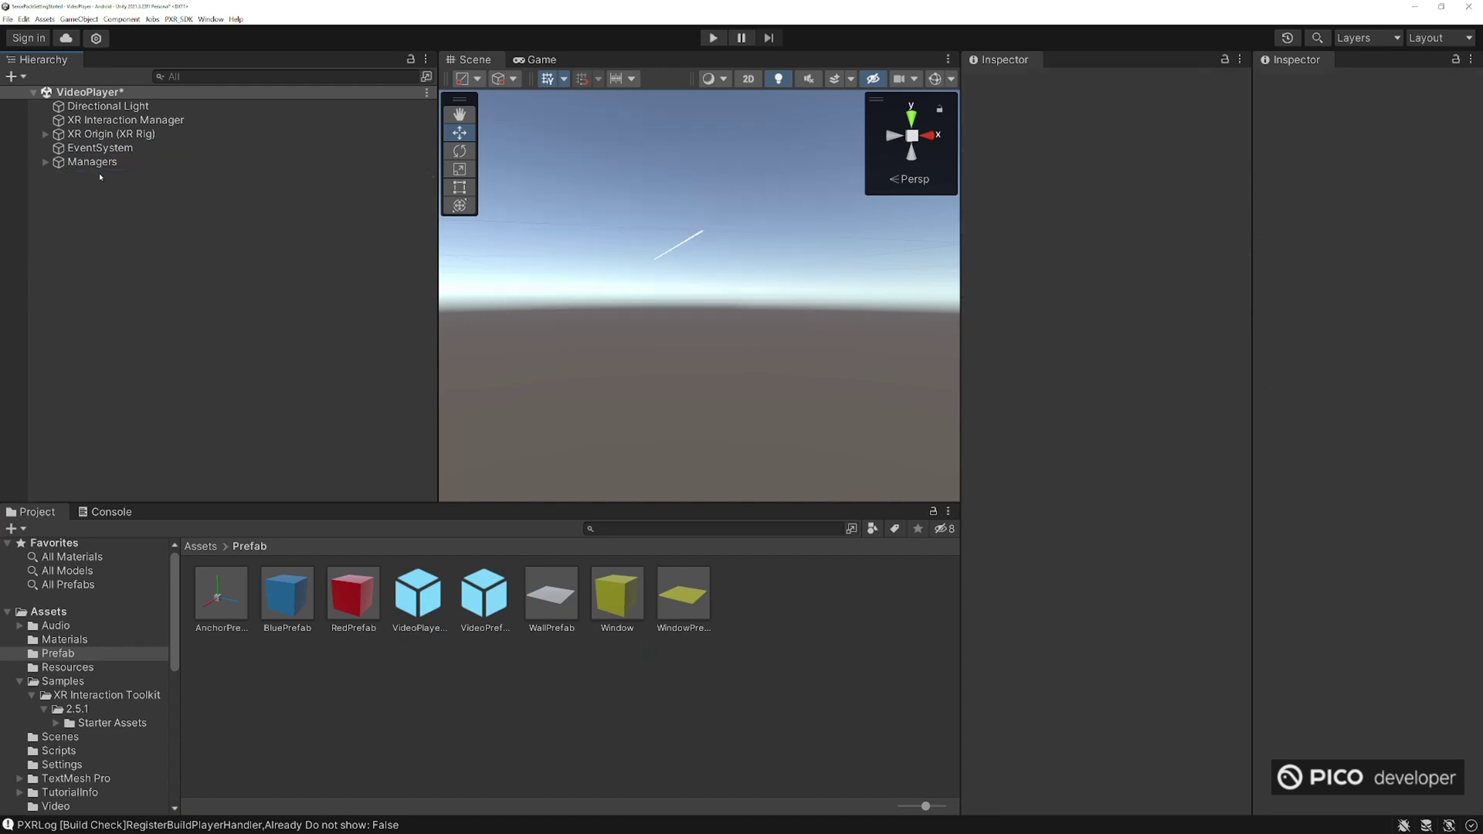
- Set the MR object's Anchor Manager Anchor Prefab to the VideoPlayerPrefab asset
click(46, 162)
click(78, 176)
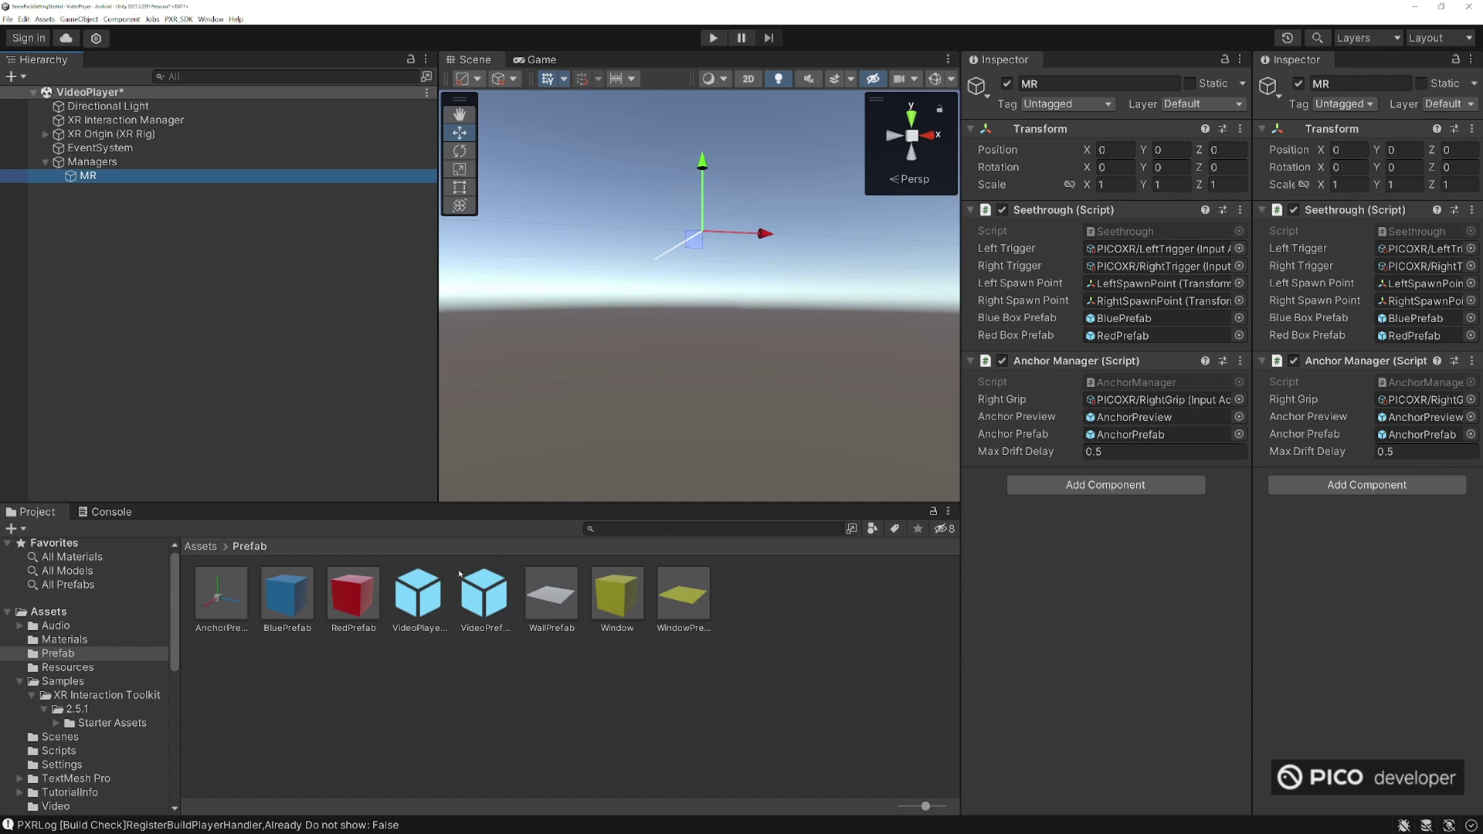
click(483, 599)
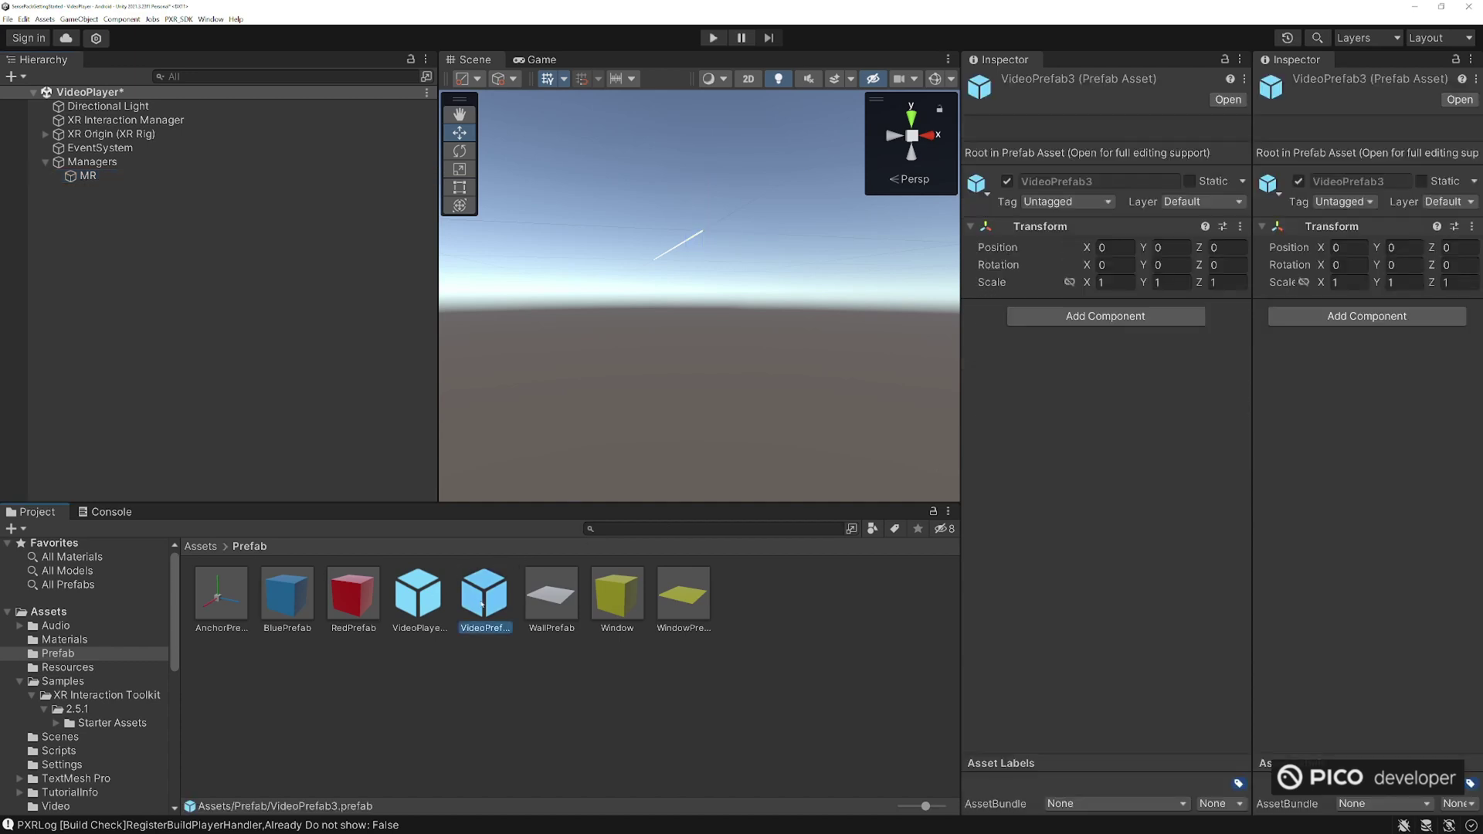
click(430, 601)
click(116, 176)
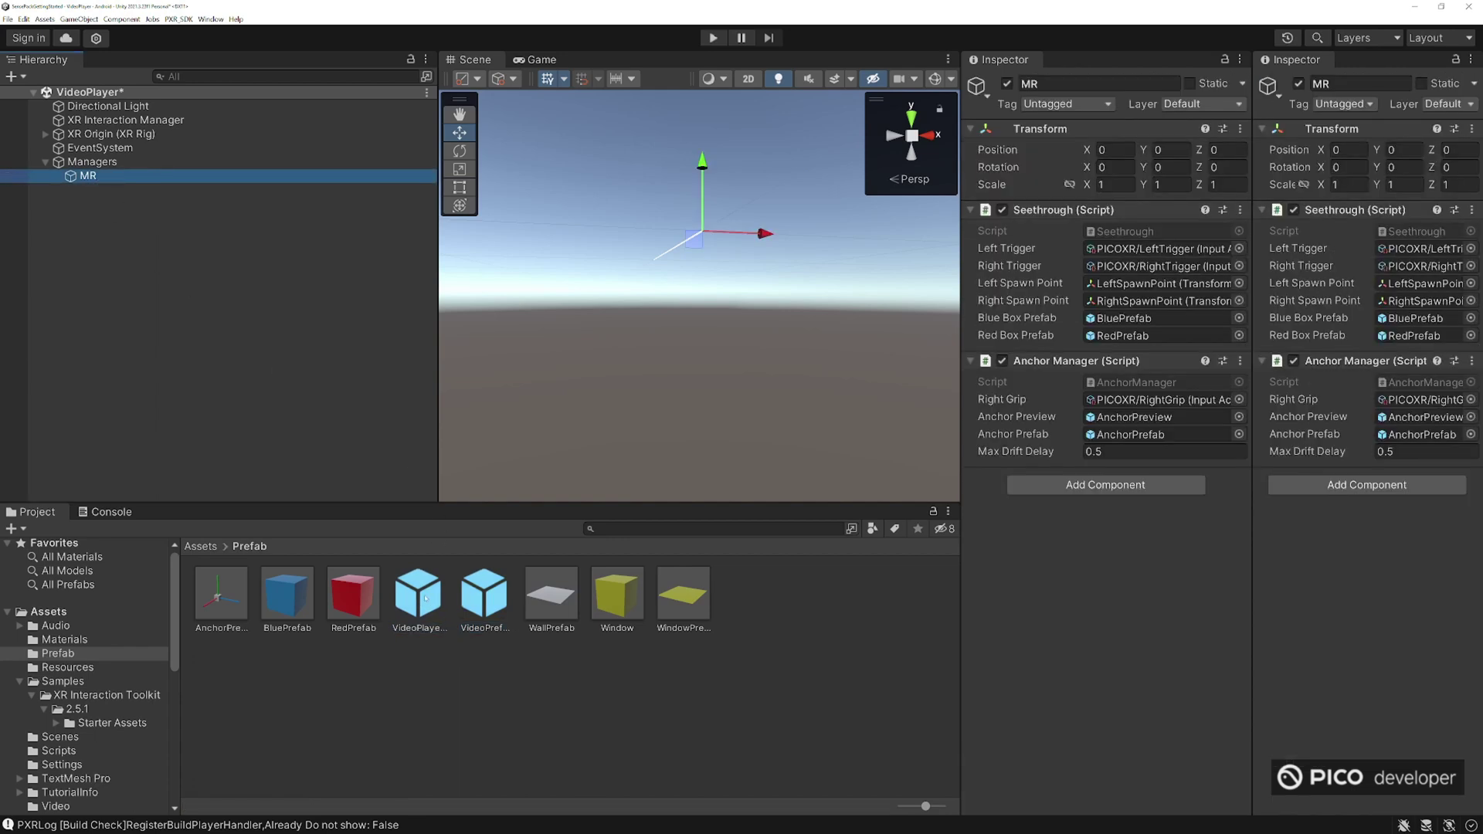
drag(426, 598, 1138, 437)
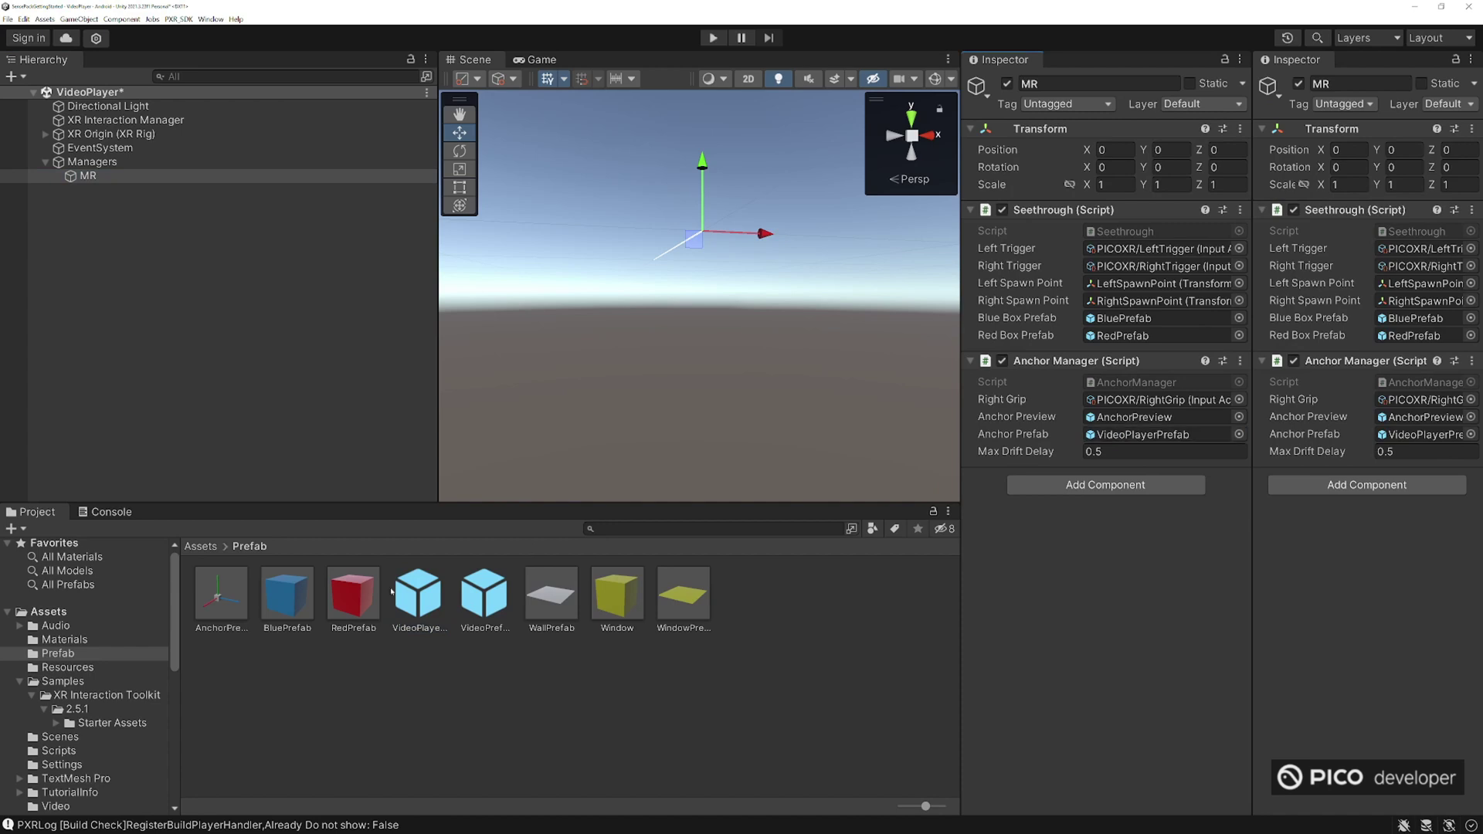
- Expand XR Origin > Camera Offset > Right Controller and activate its AnchorPreview object
click(46, 133)
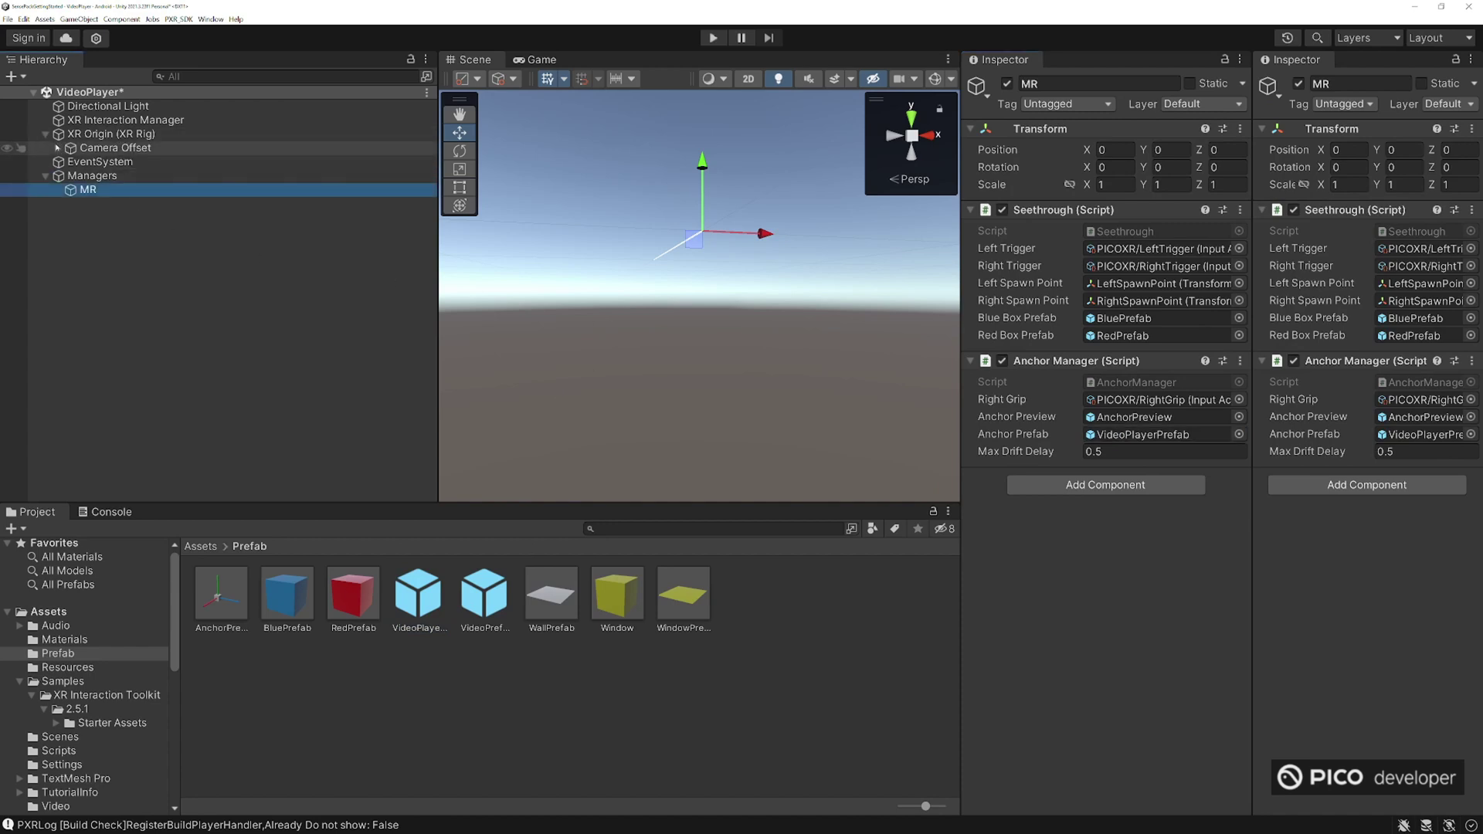
click(58, 147)
click(64, 193)
click(69, 189)
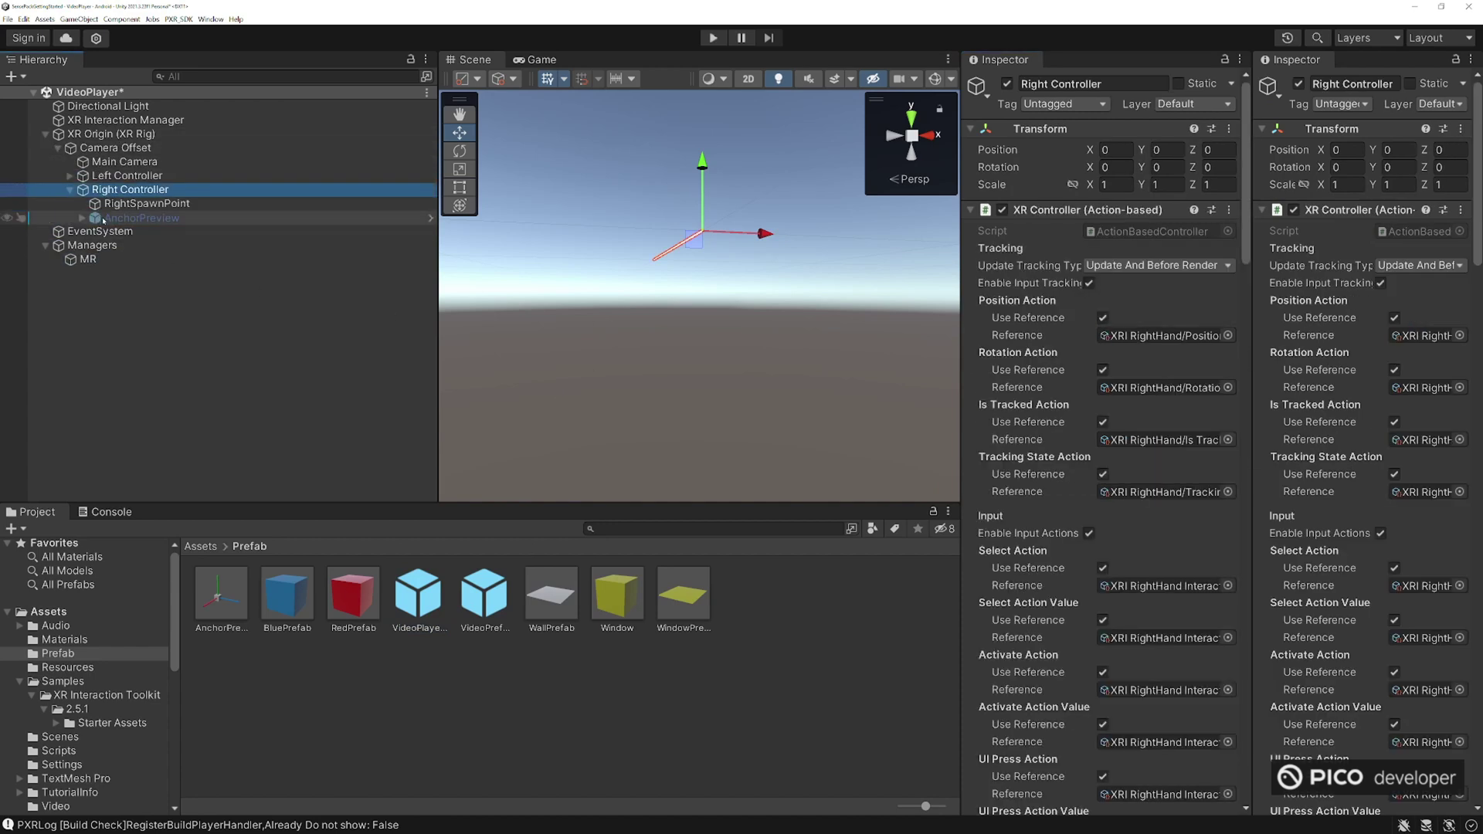
click(141, 218)
click(1007, 87)
click(1007, 83)
click(130, 189)
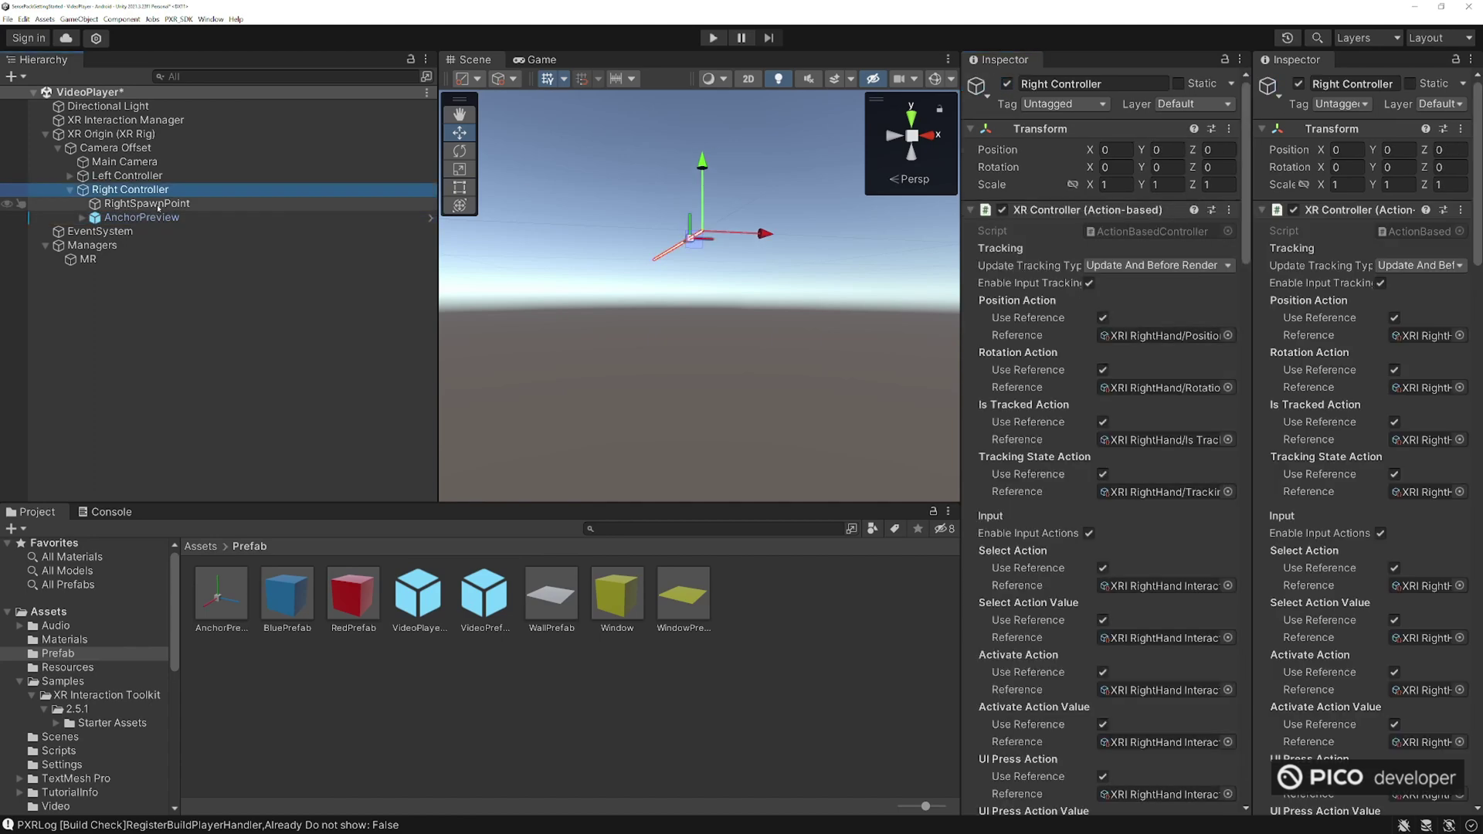
click(141, 217)
key(f)
scroll(732, 305, down, 5)
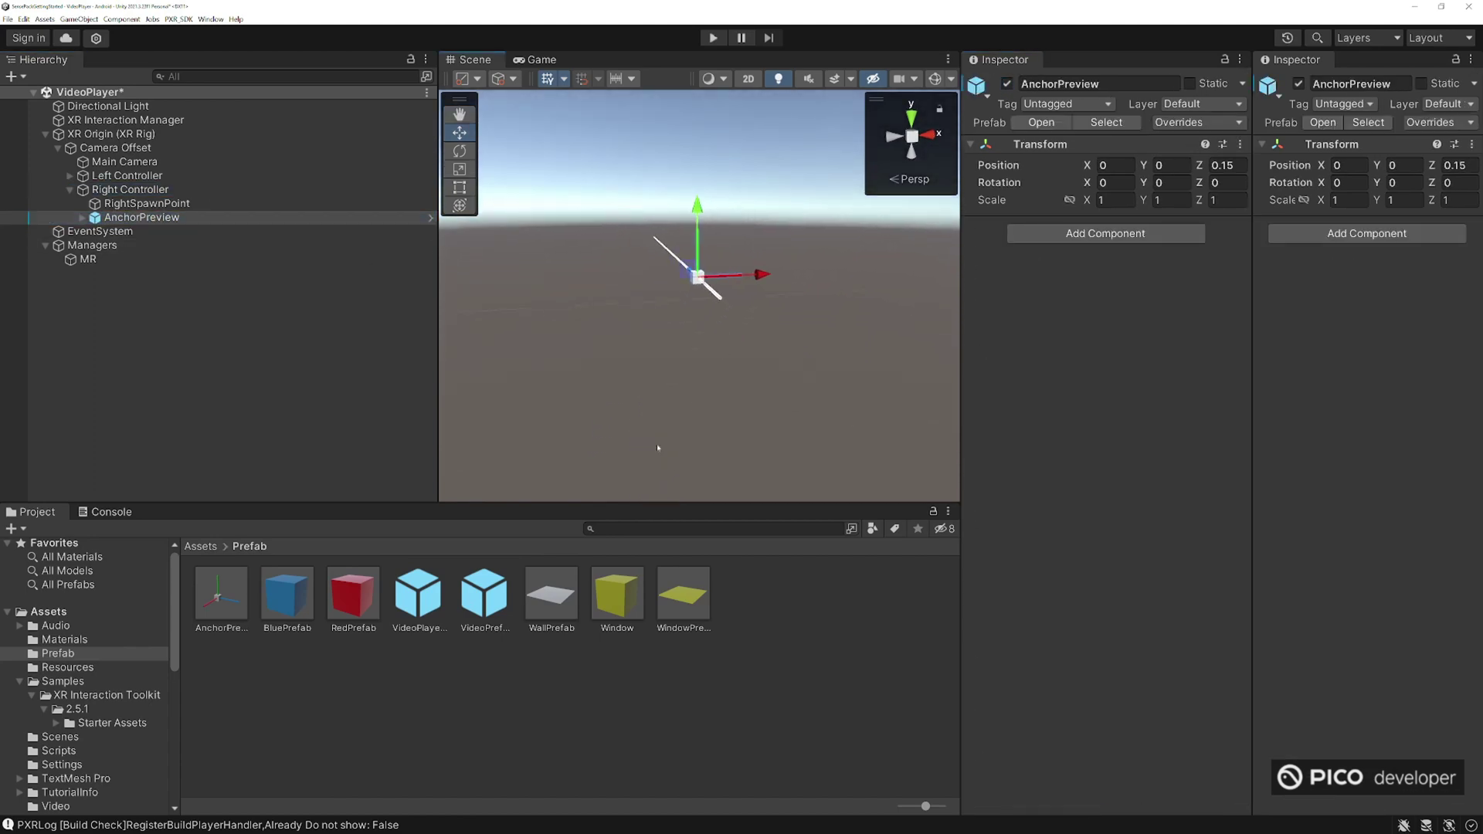
- Place a VideoPlayerPrefab copy under AnchorPreview and move it forward to Position Z 0.125
click(423, 591)
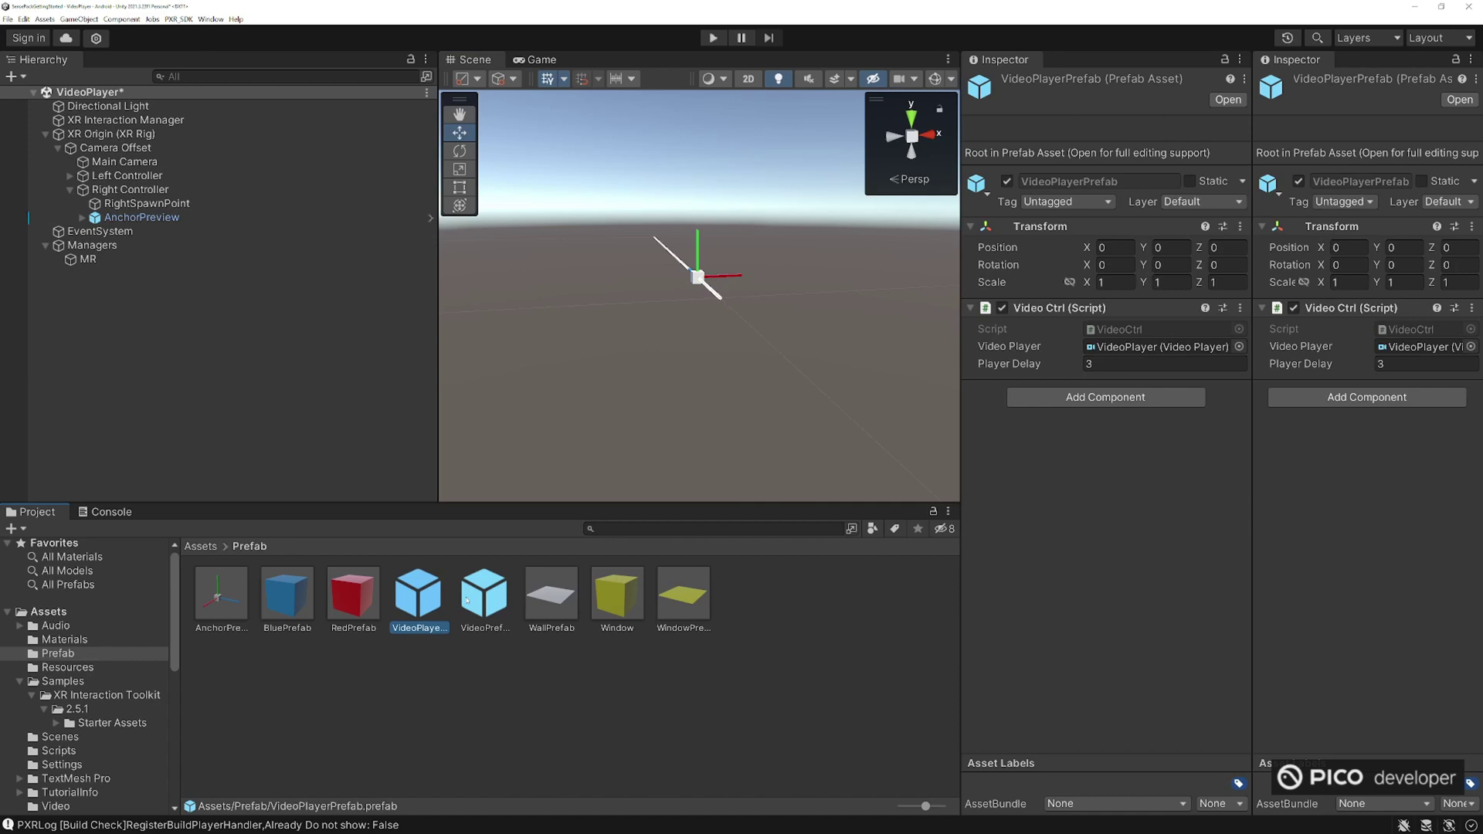
click(465, 598)
click(428, 601)
drag(423, 601, 371, 219)
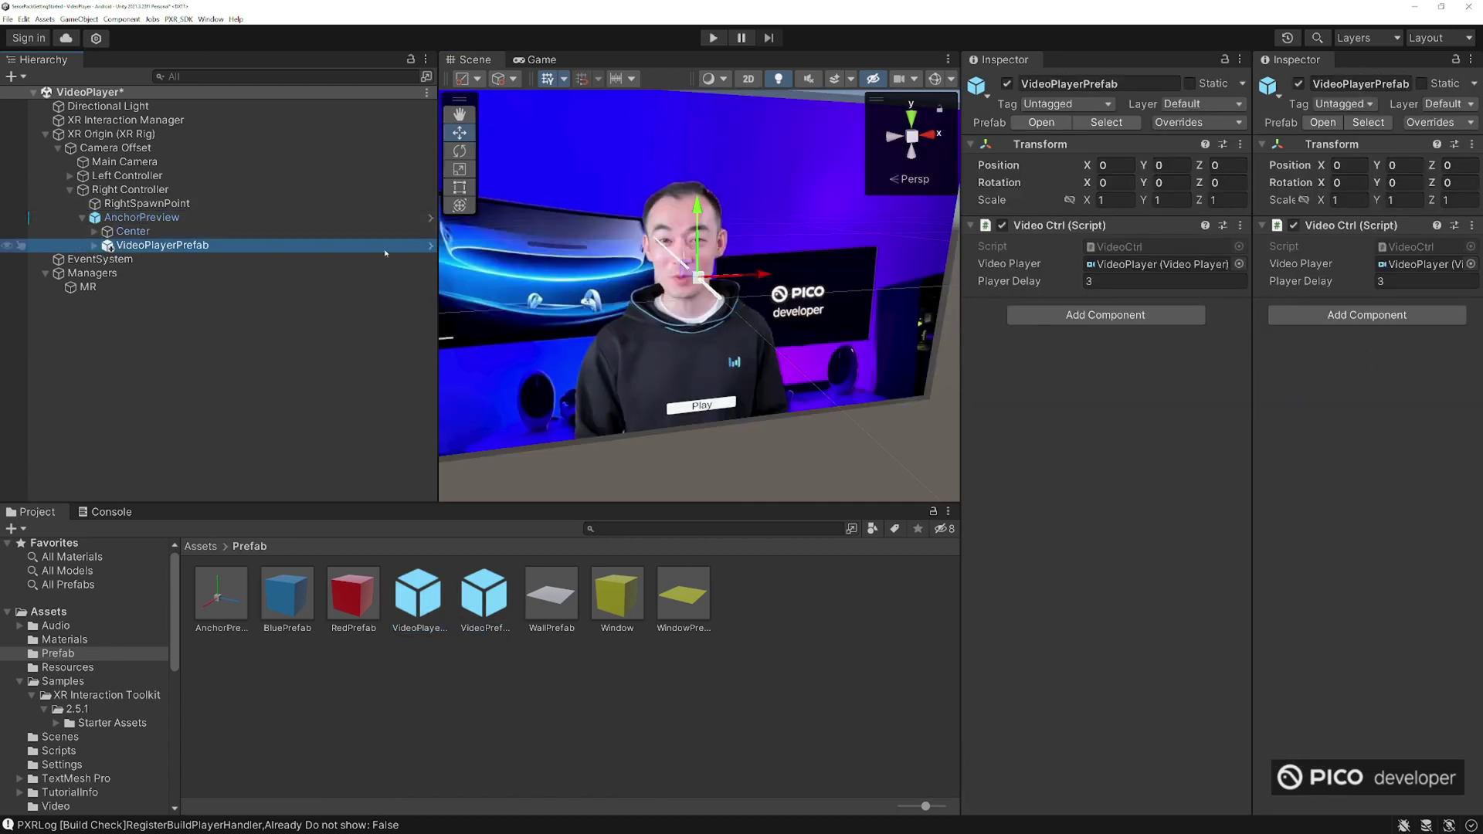
scroll(695, 278, down, 5)
alt+drag(695, 278, 835, 275)
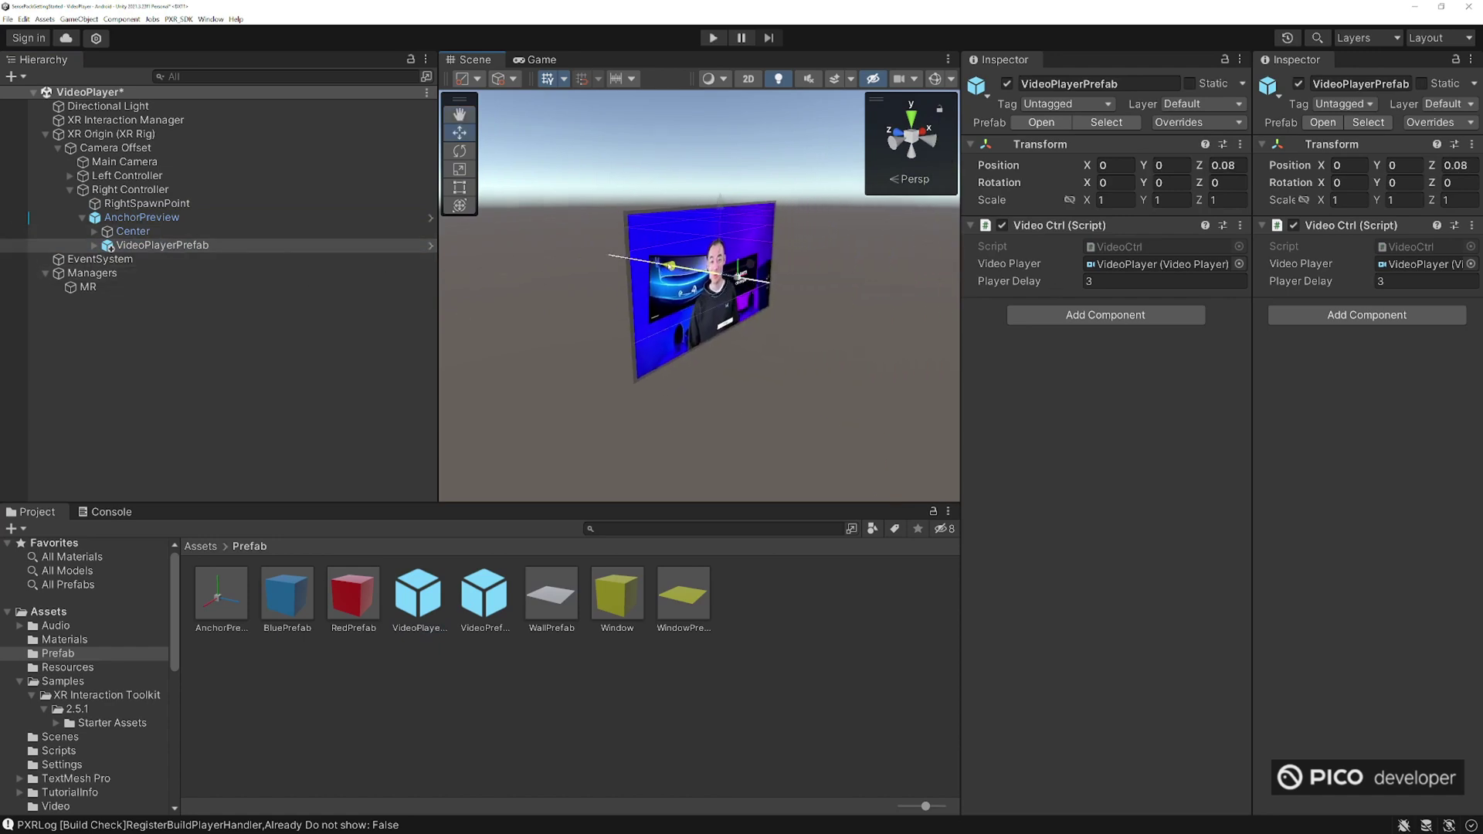
drag(685, 268, 523, 276)
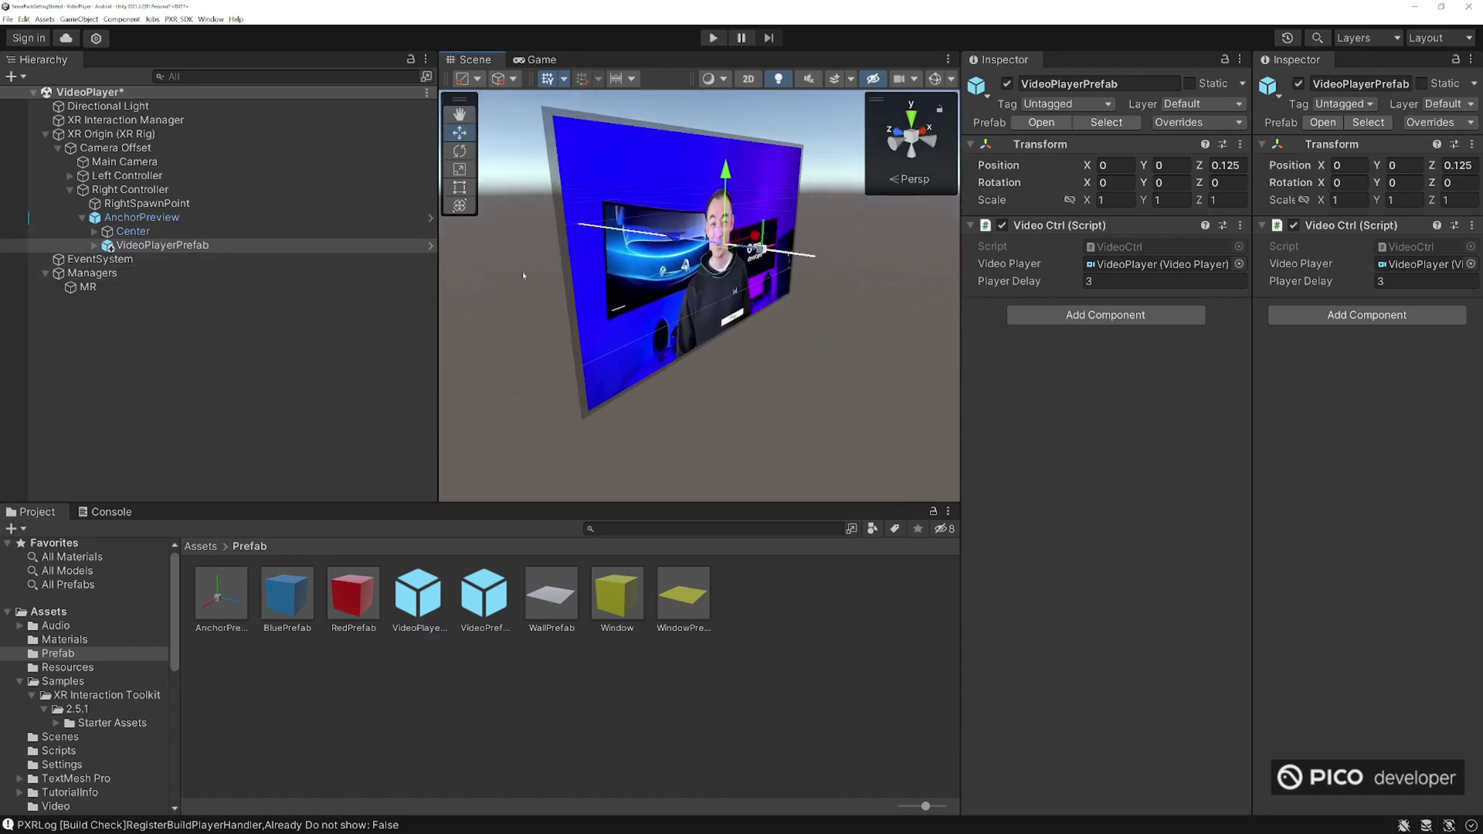
click(124, 231)
click(162, 245)
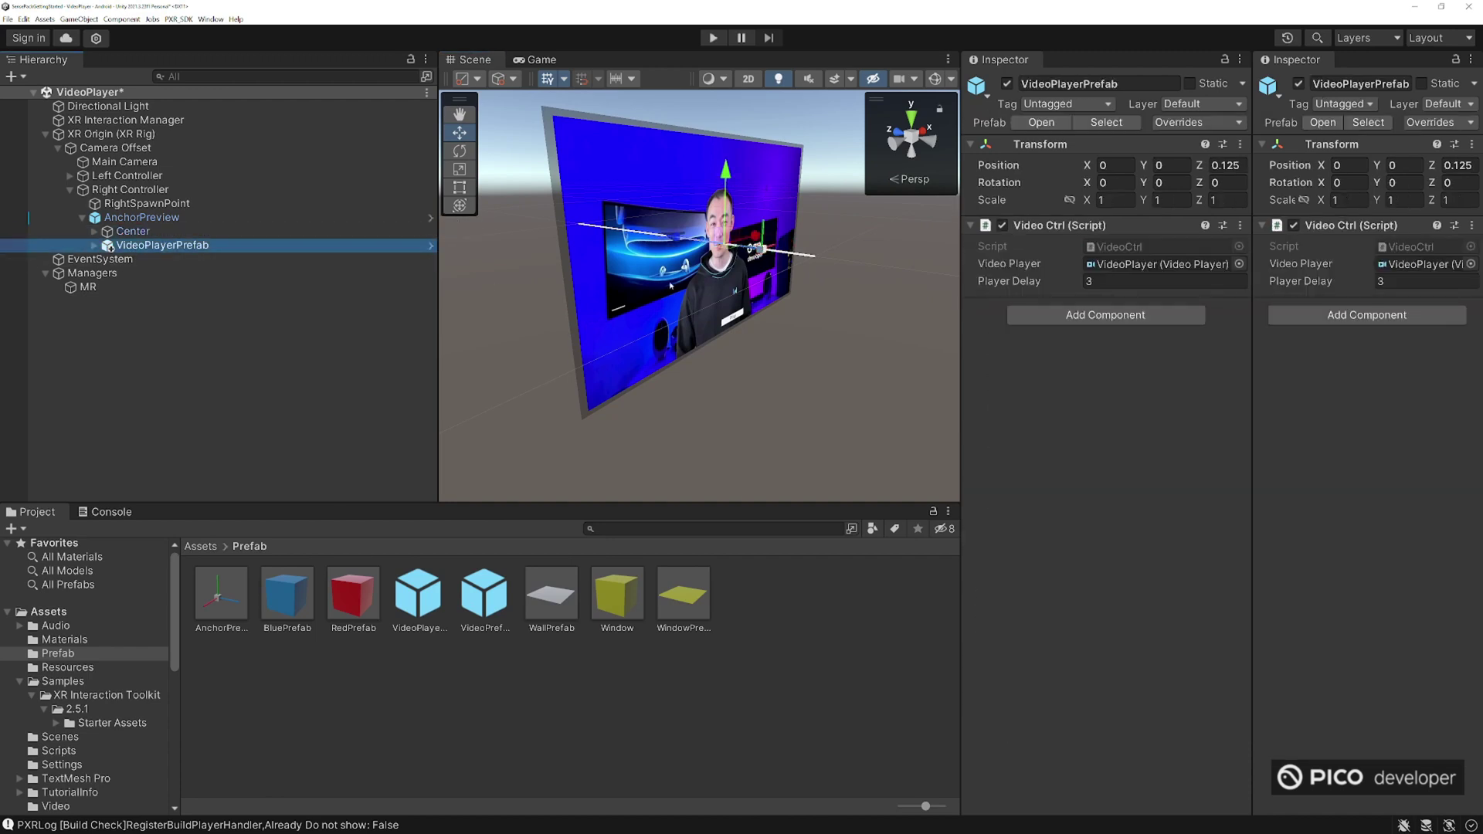
key(f)
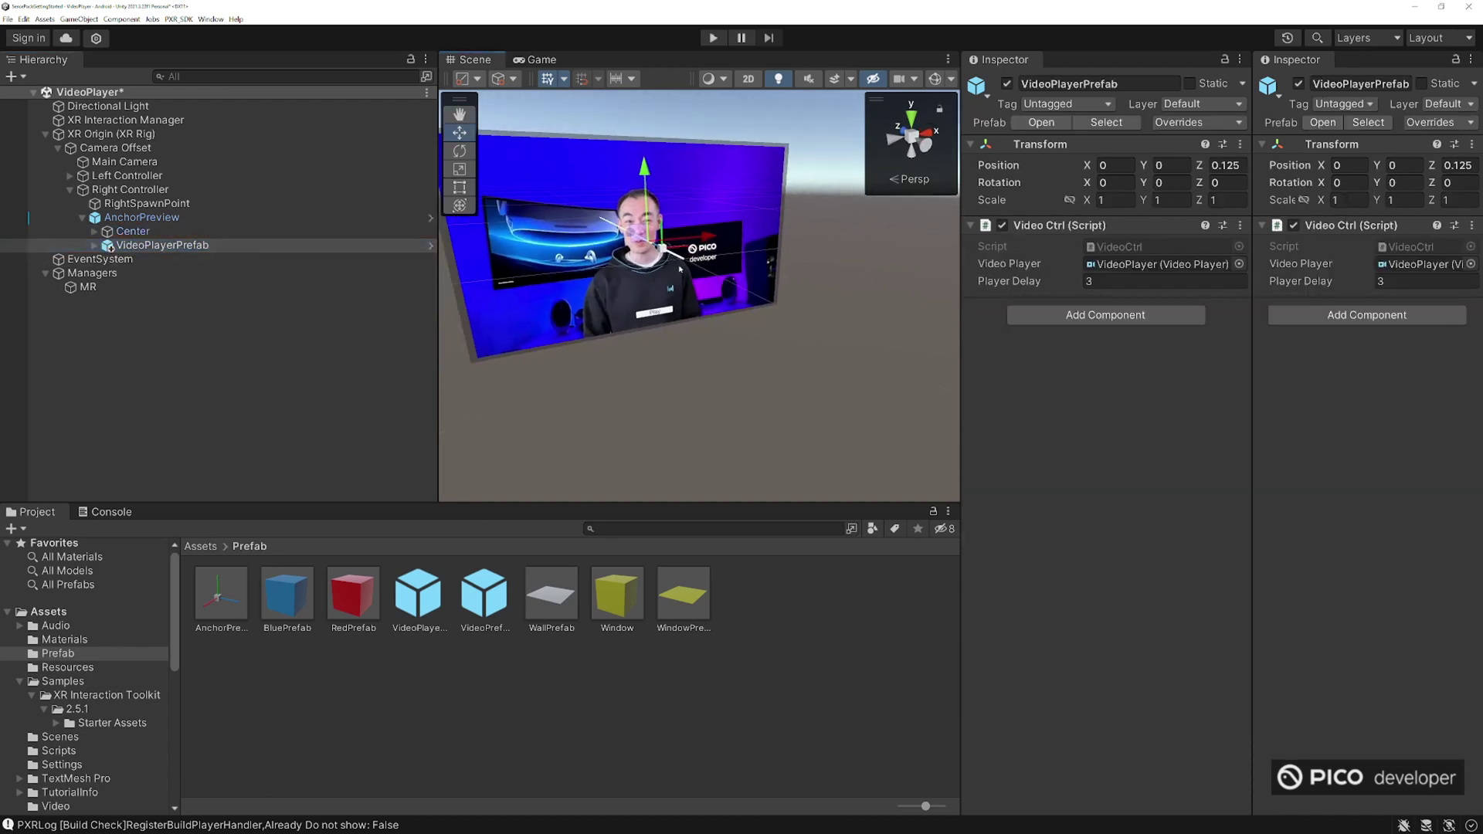
click(132, 231)
click(148, 244)
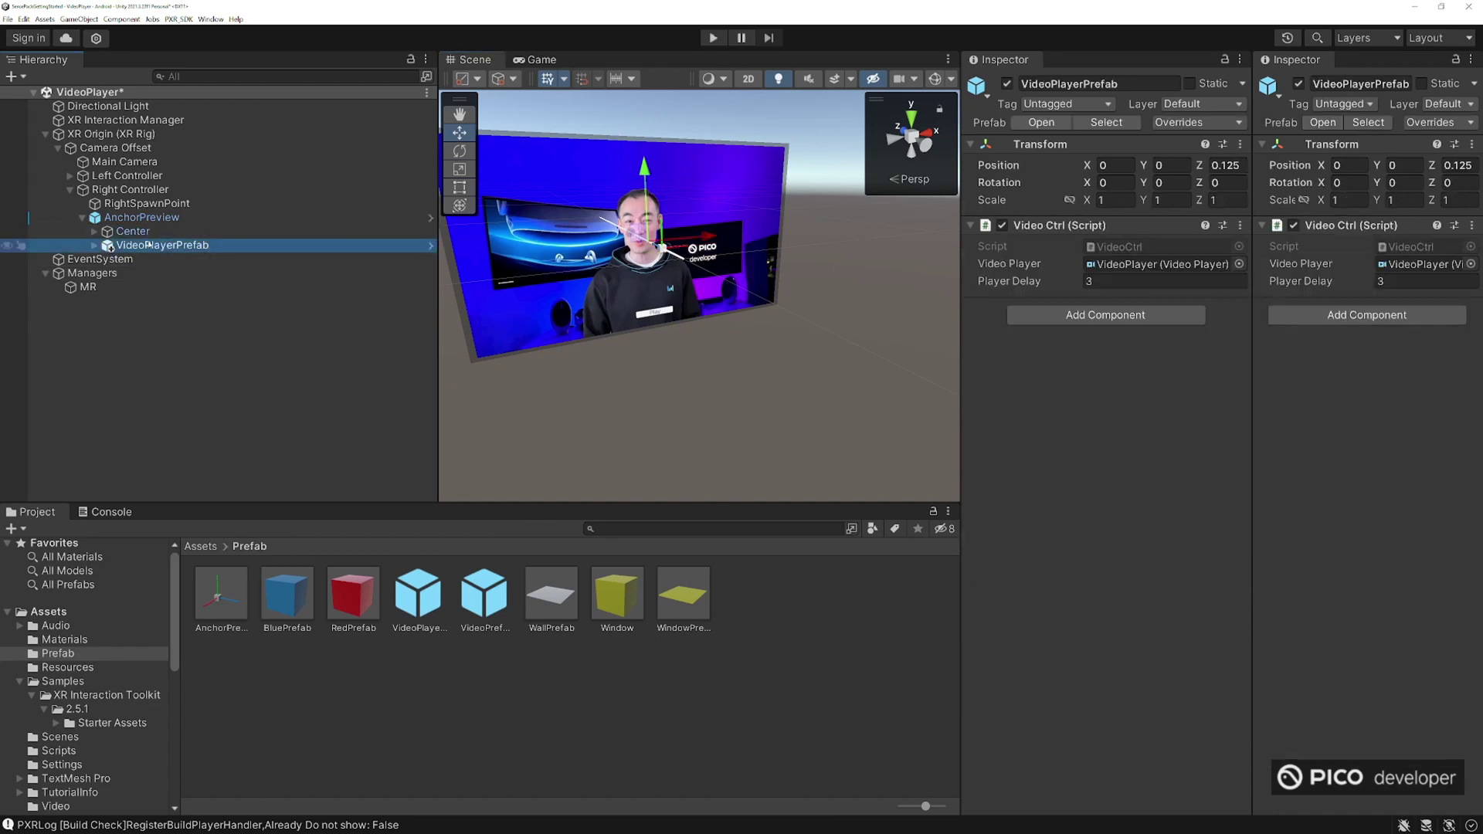
- Delete the preview VideoPlayerPrefab copy, then save the scene and the project
key(Delete)
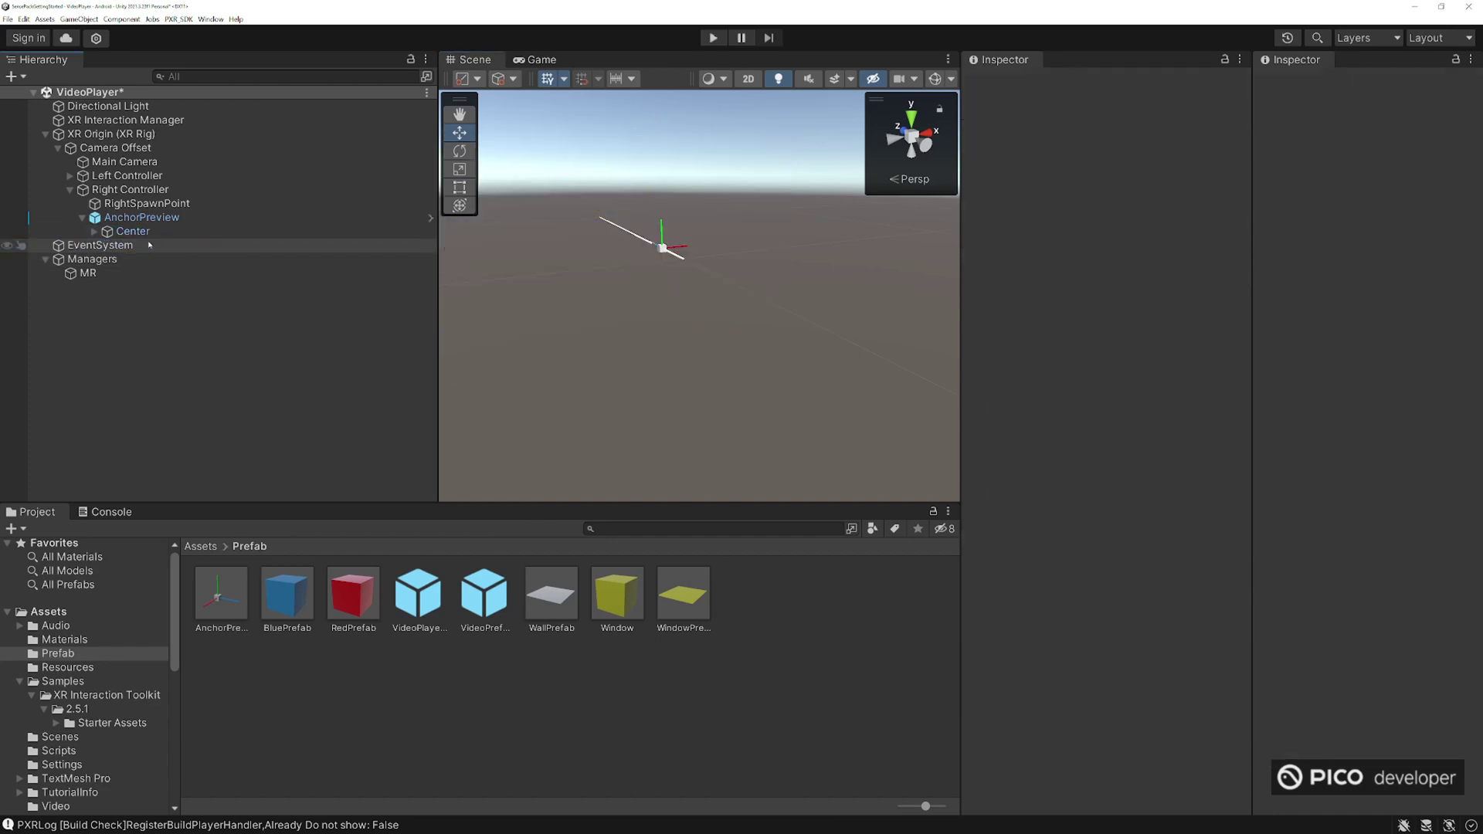
click(100, 259)
click(88, 272)
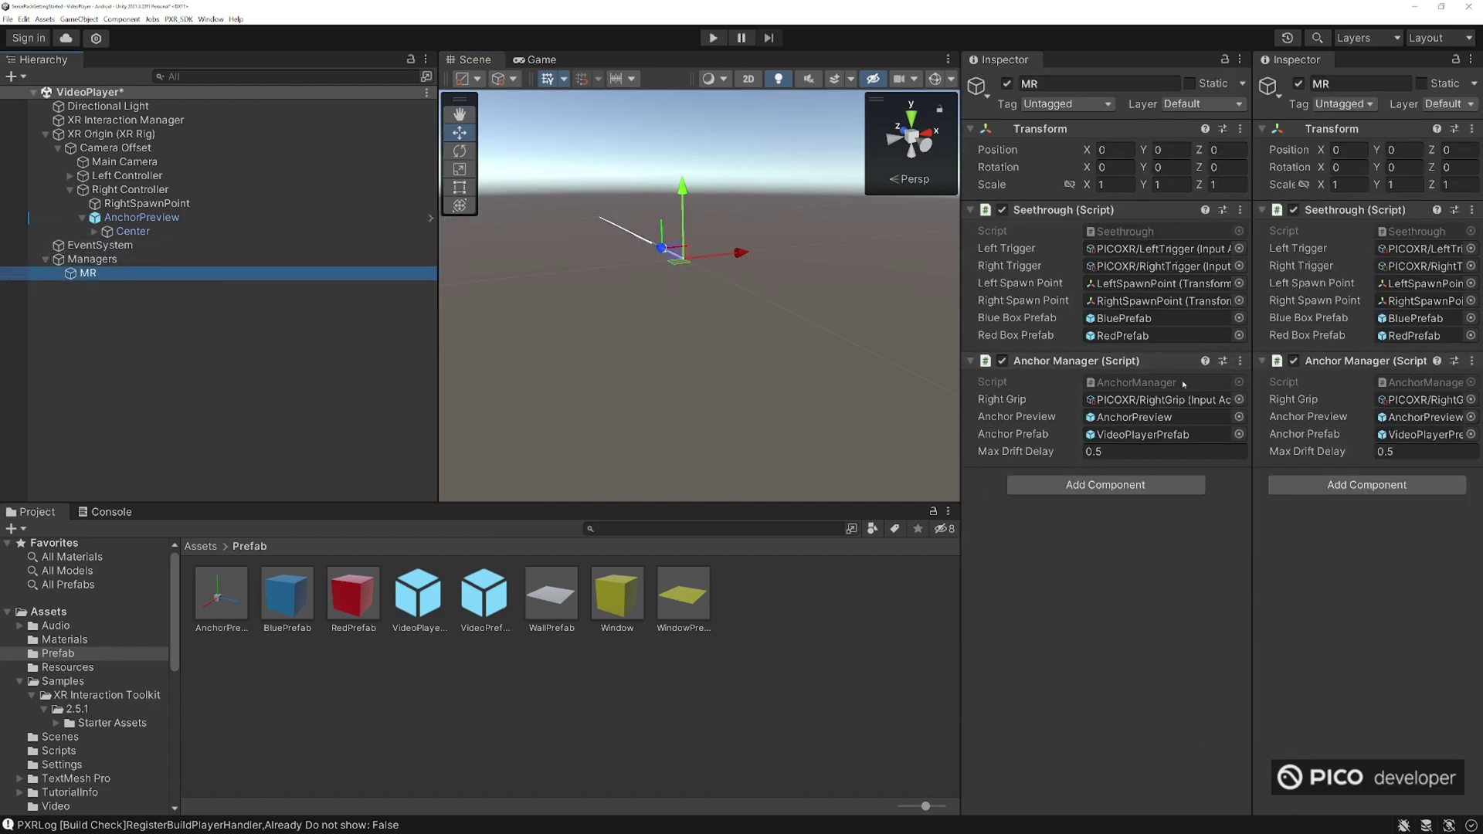
click(8, 18)
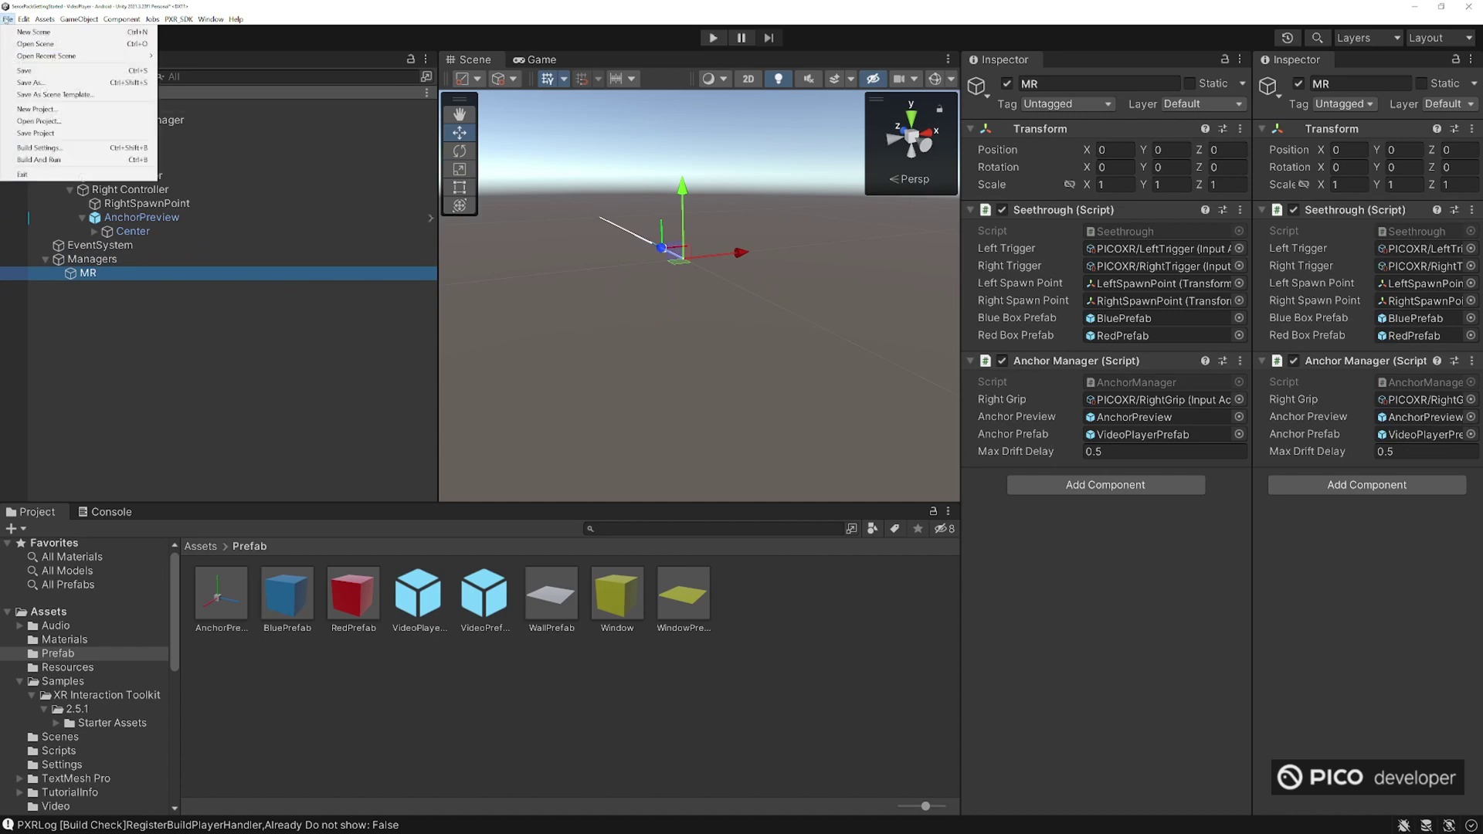
click(24, 70)
click(8, 18)
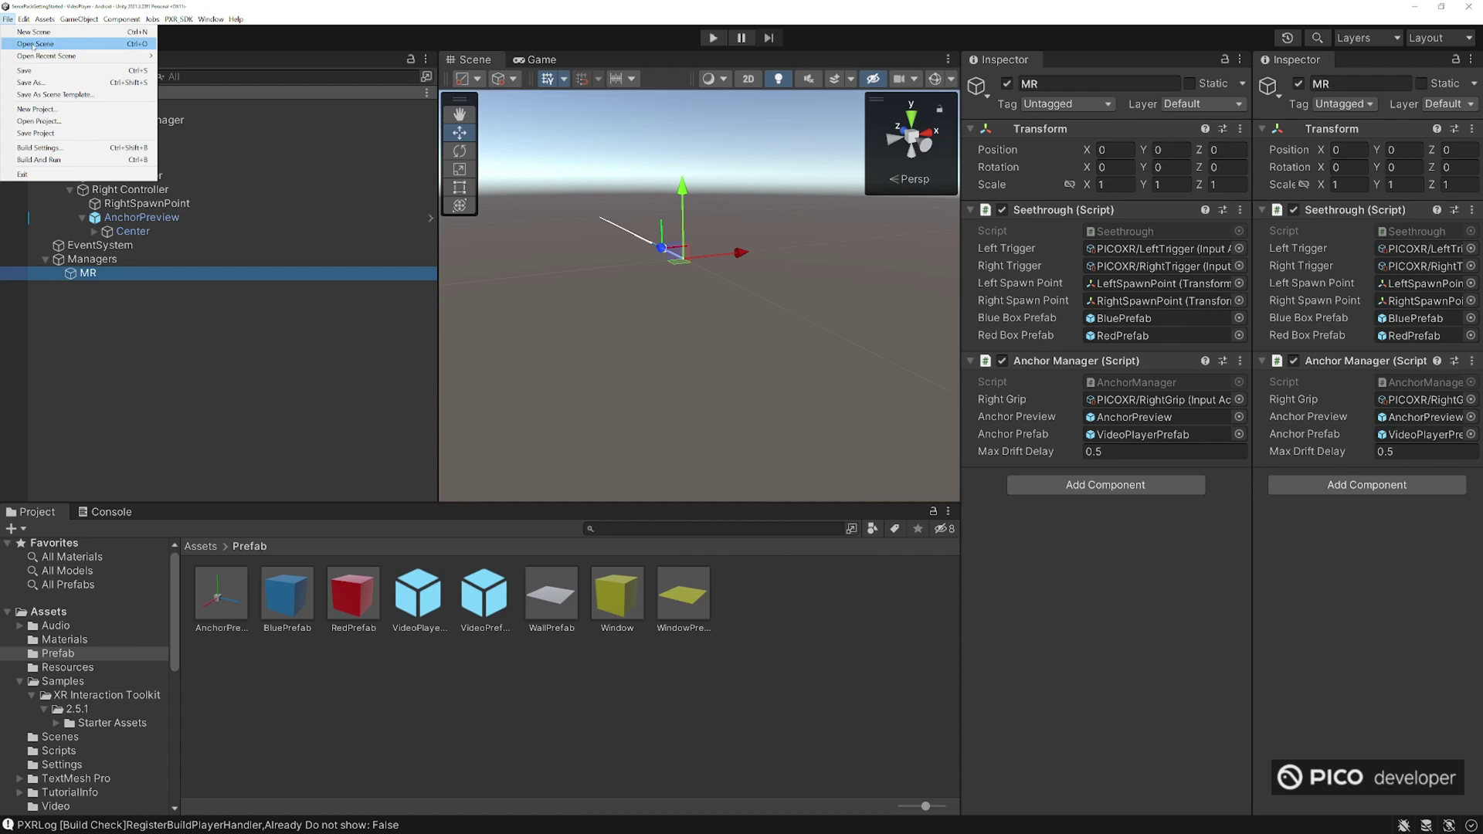
click(24, 70)
click(8, 18)
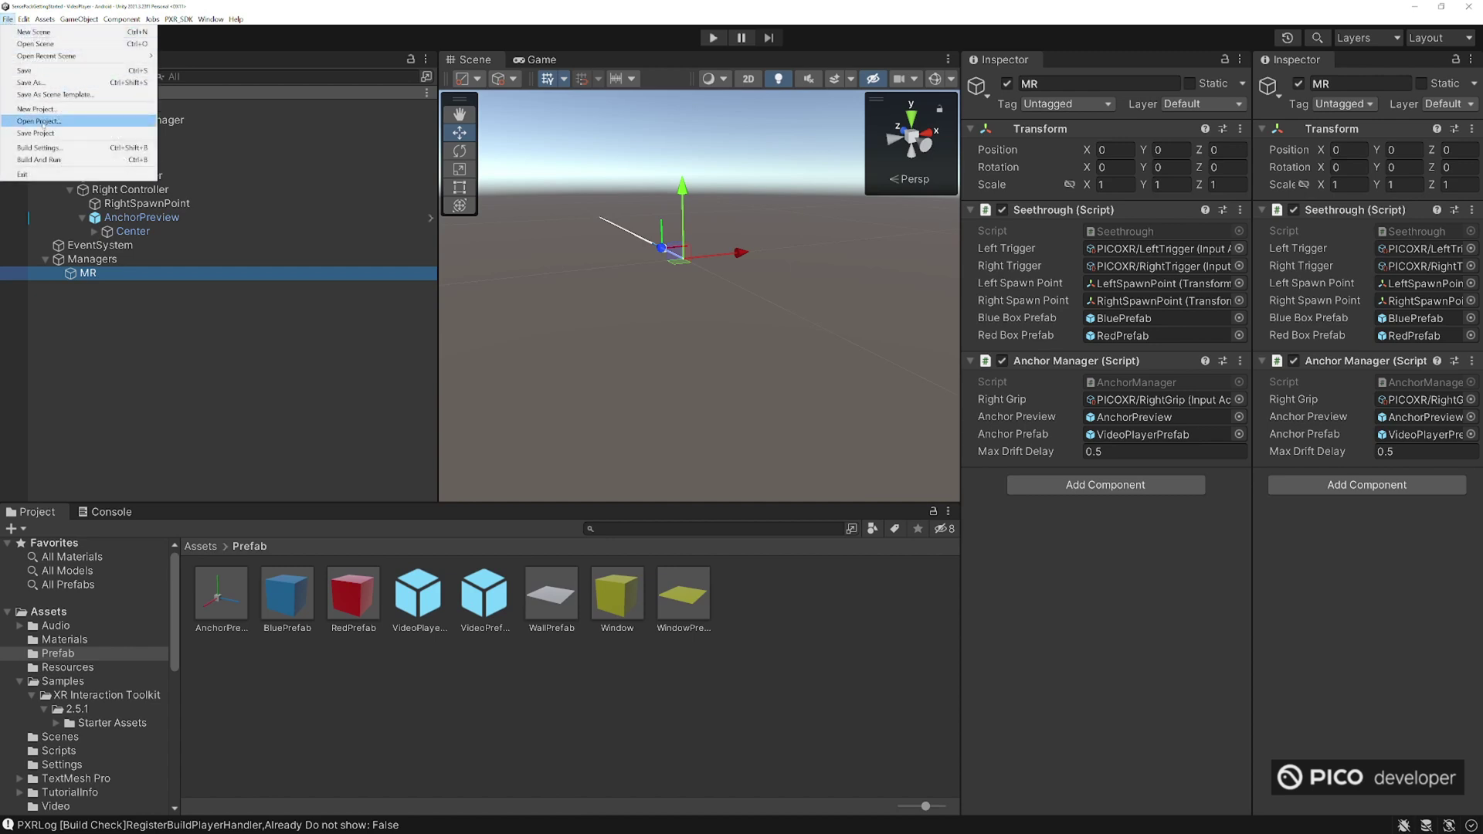
click(43, 134)
- In Build Settings, add Scenes/VideoPlayer, remove SimpleAnchor, and Build And Run for Android
click(8, 18)
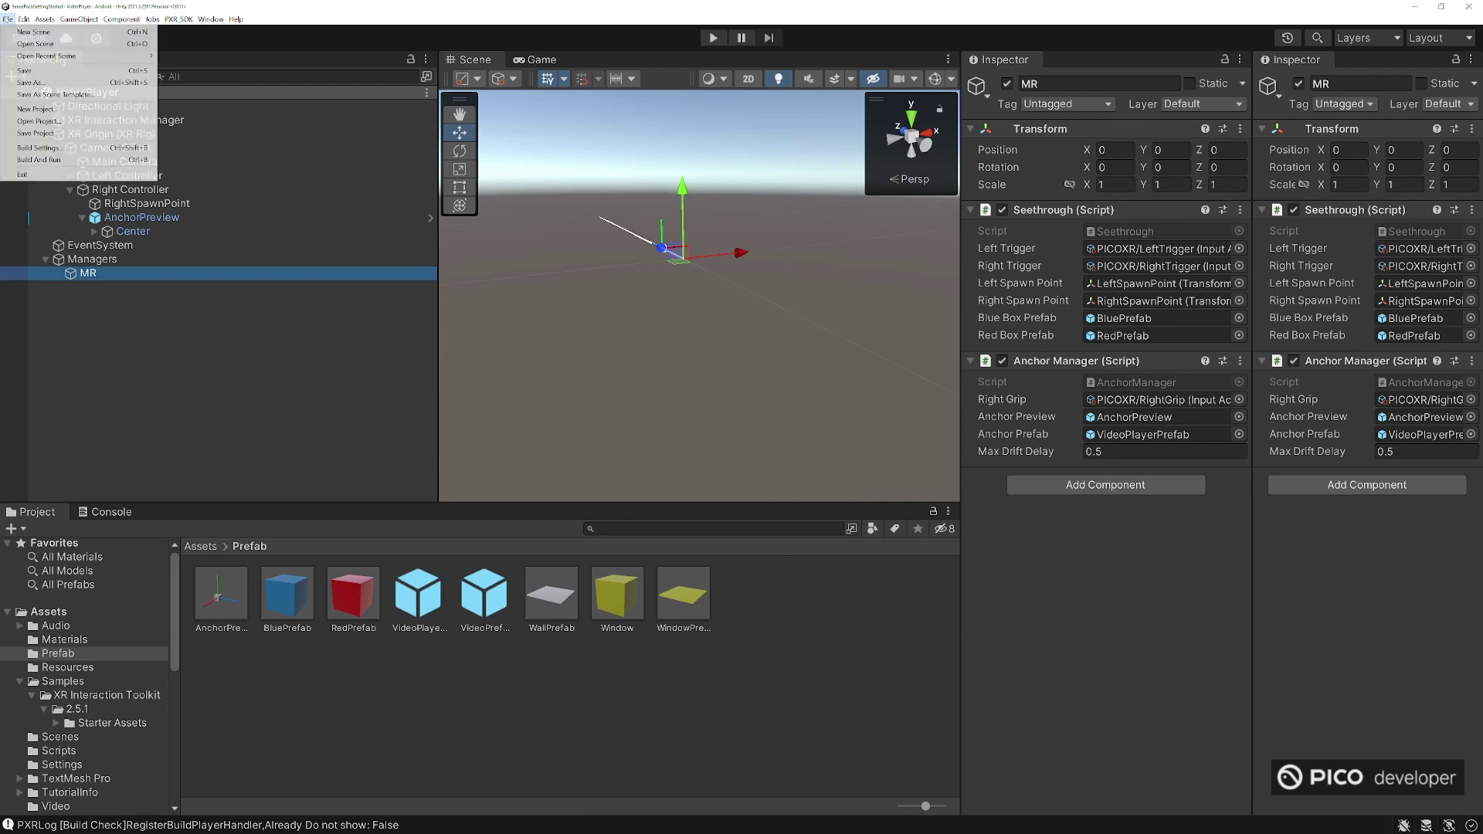
click(37, 148)
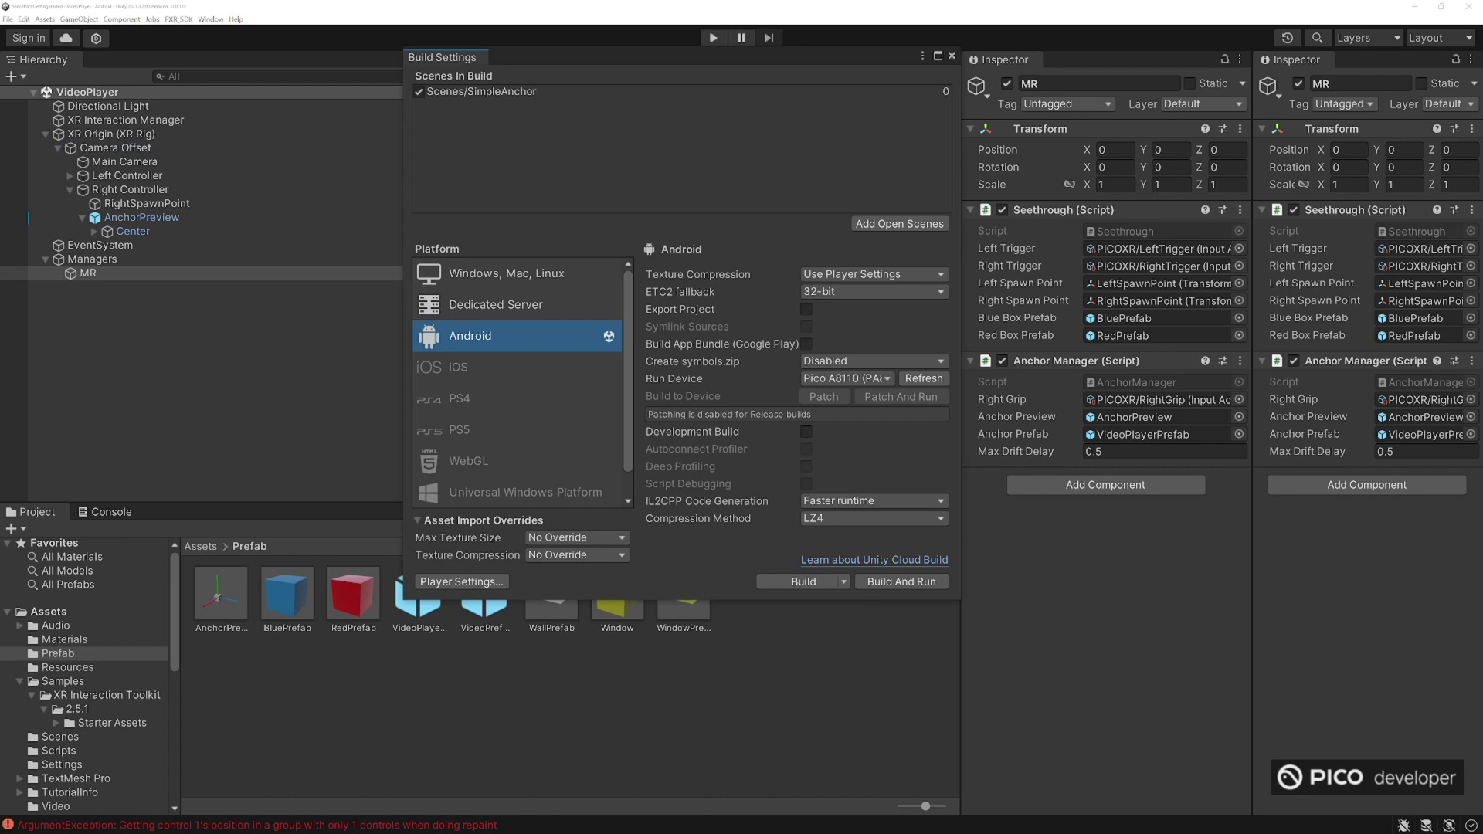
click(899, 224)
click(503, 96)
key(Delete)
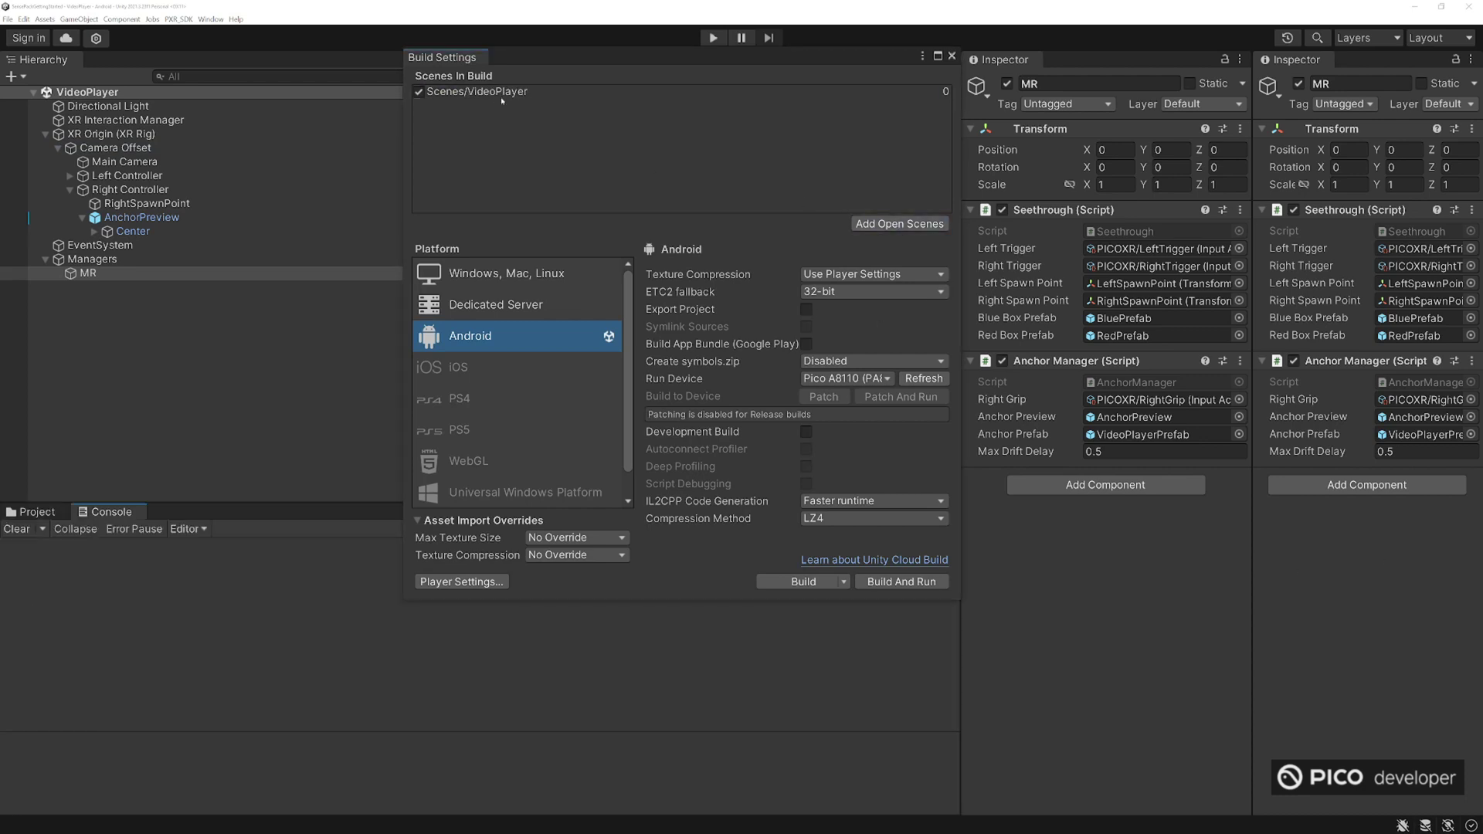
click(930, 575)
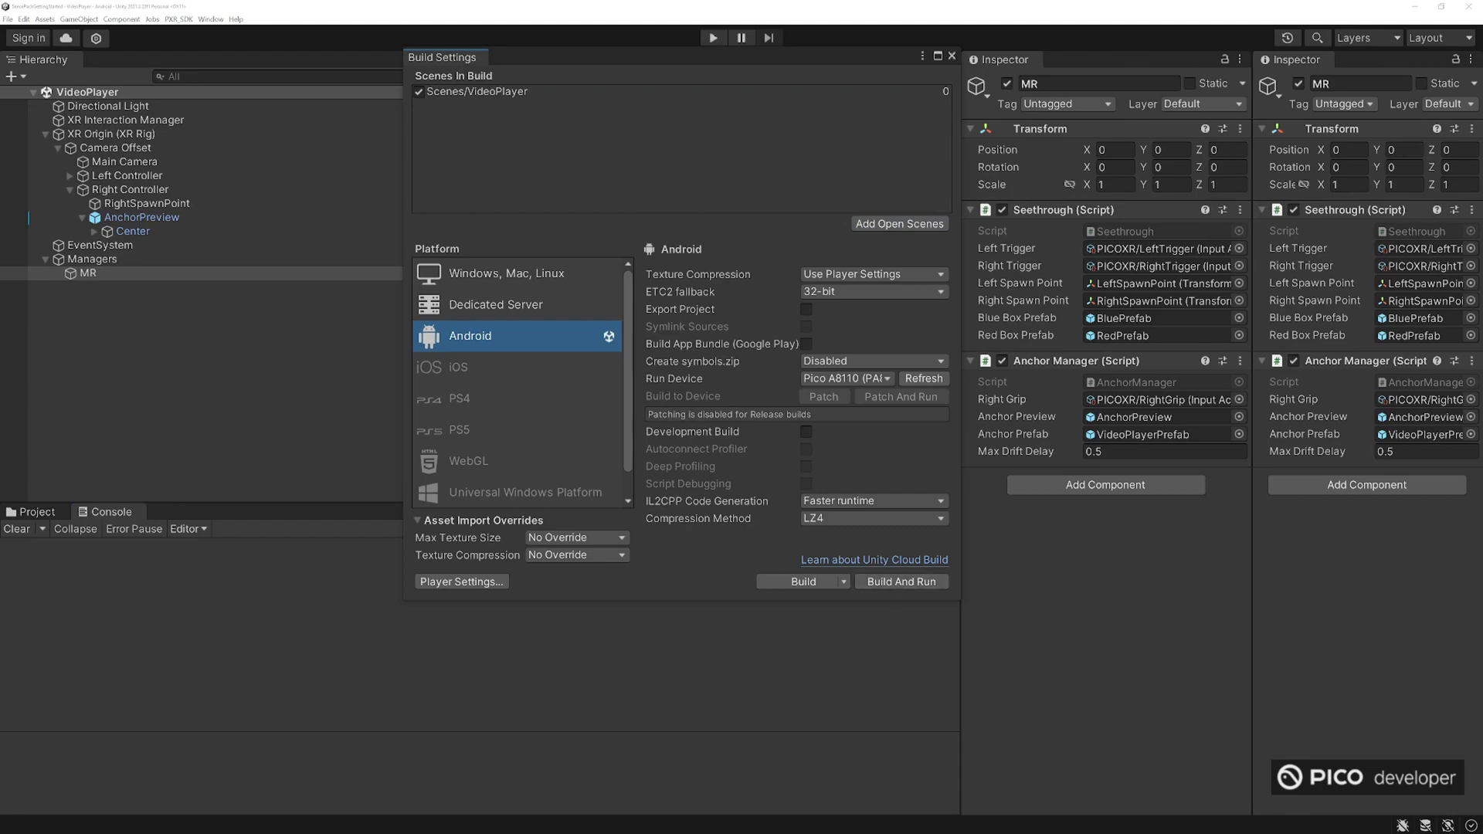